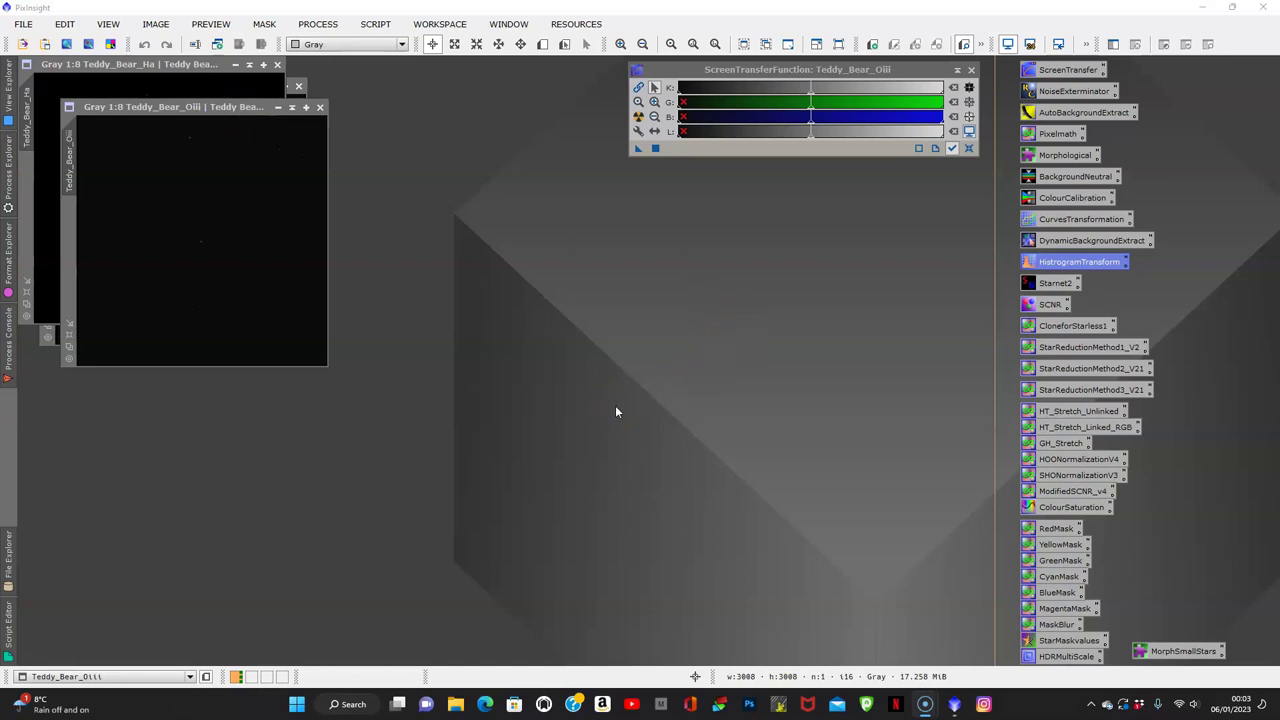
- Switch to Readout mode and shift the Teddy_Bear_Oiii window left over the Ha window
left_click(432, 44)
left_click(187, 111)
left_click(200, 108)
left_click(218, 158)
left_click(240, 112)
left_click_drag(239, 108, 213, 107)
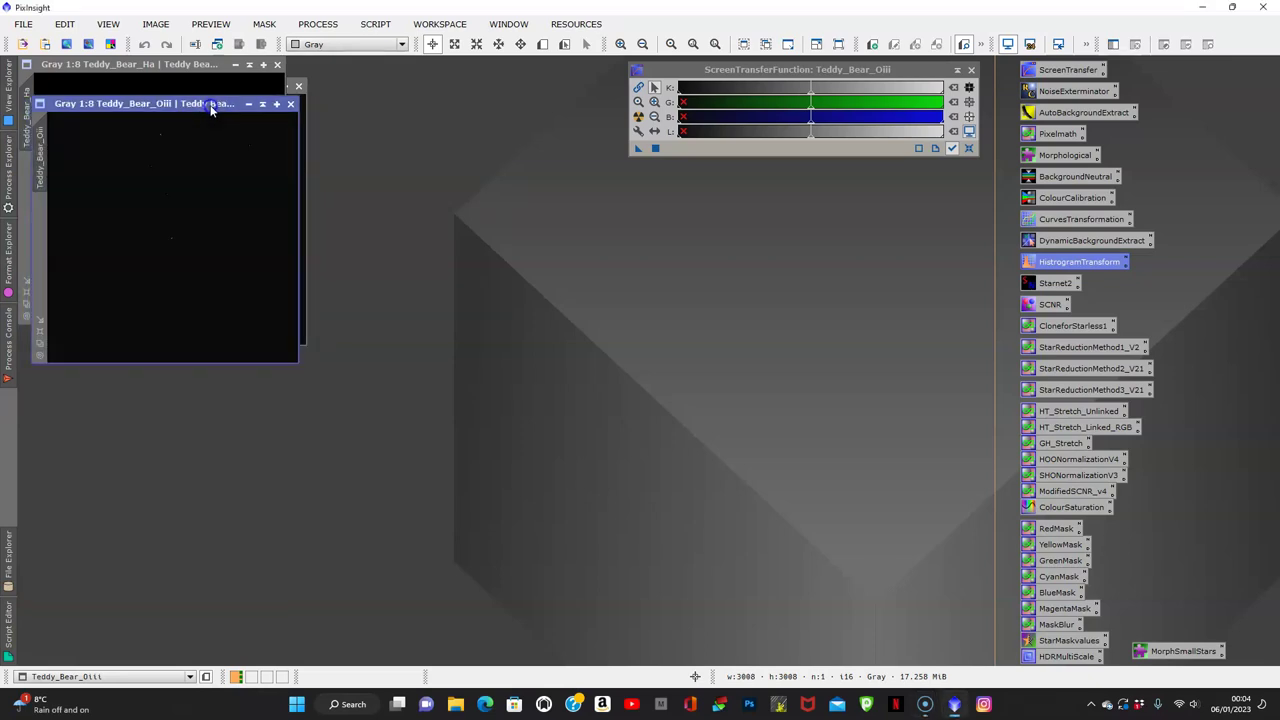
left_click(211, 63)
- STF auto-stretch the Oiii, Ha and Sii images, then tile the three windows
left_click(639, 117)
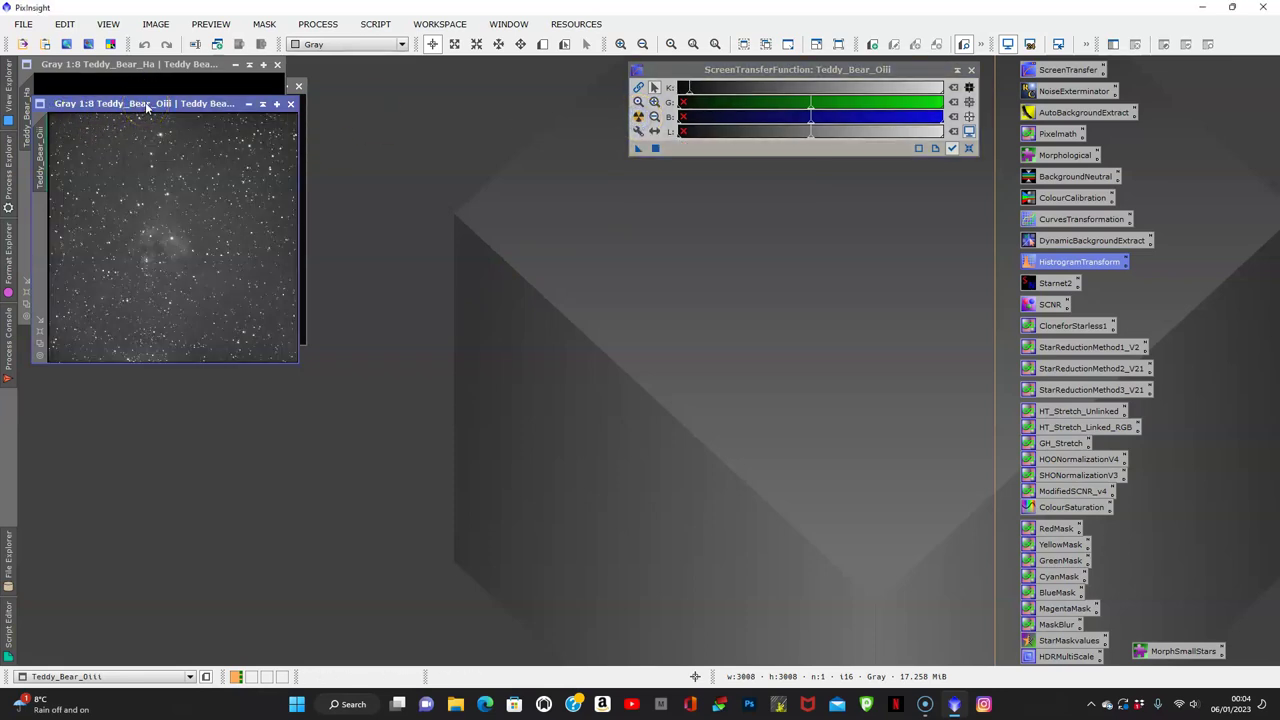
left_click(160, 64)
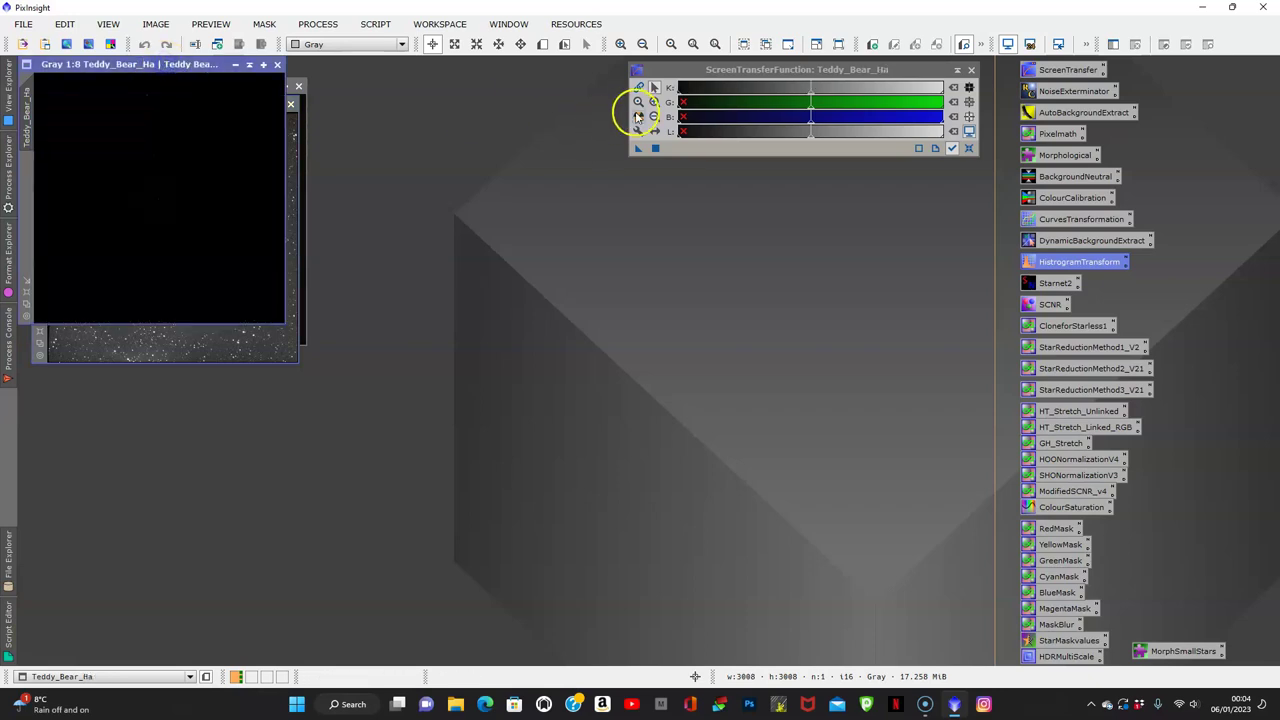
left_click(639, 117)
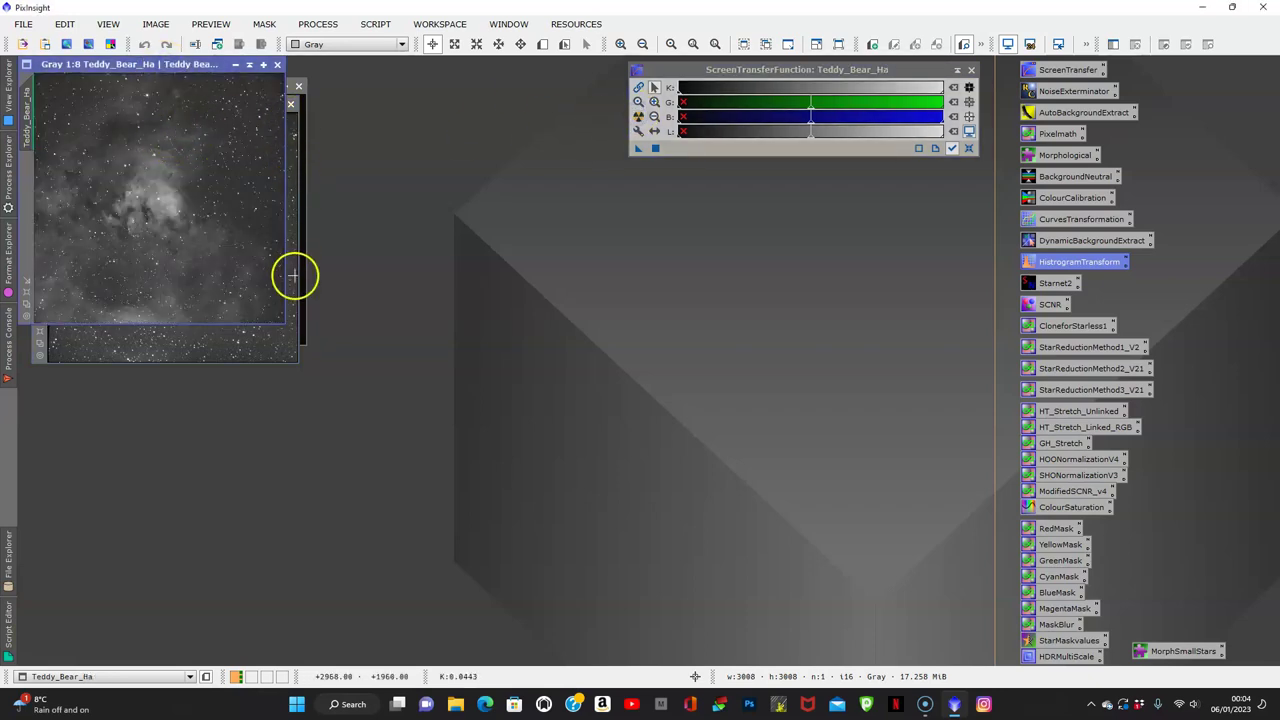
left_click(301, 290)
left_click(639, 117)
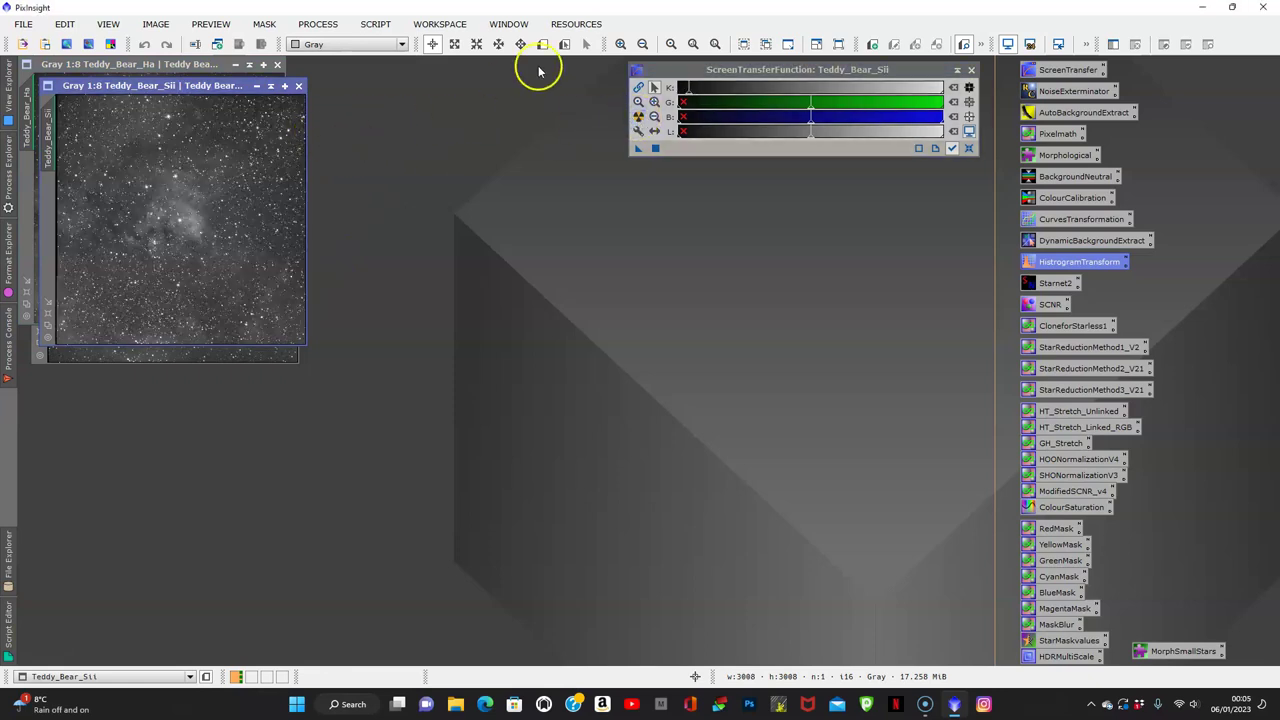
left_click(503, 24)
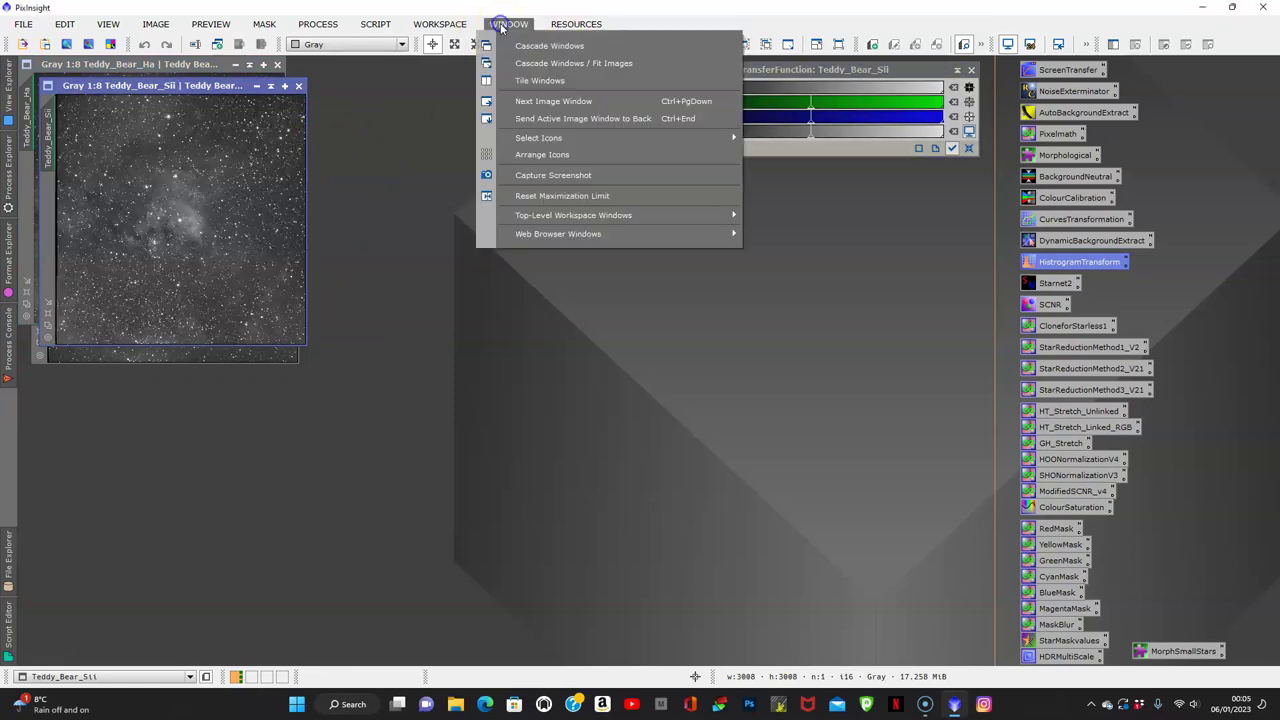
left_click(510, 81)
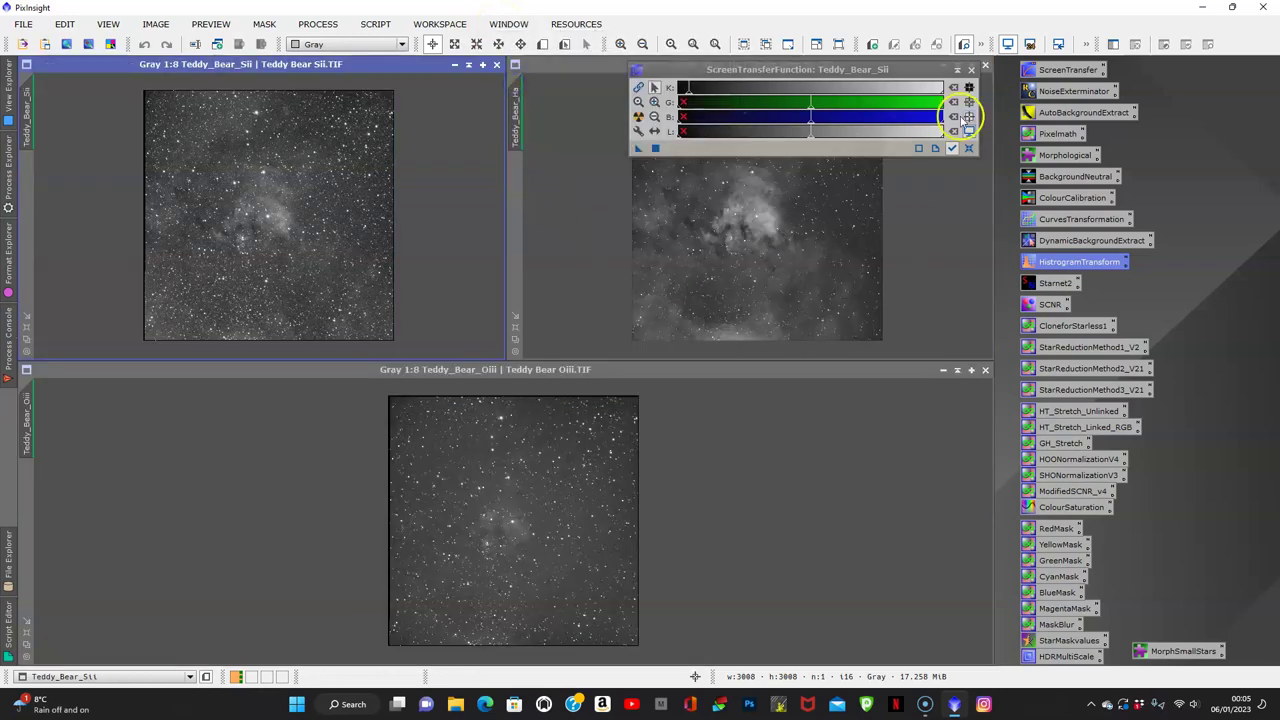
- Collapse the ScreenTransferFunction panel and move it down over the process icons
left_click(957, 69)
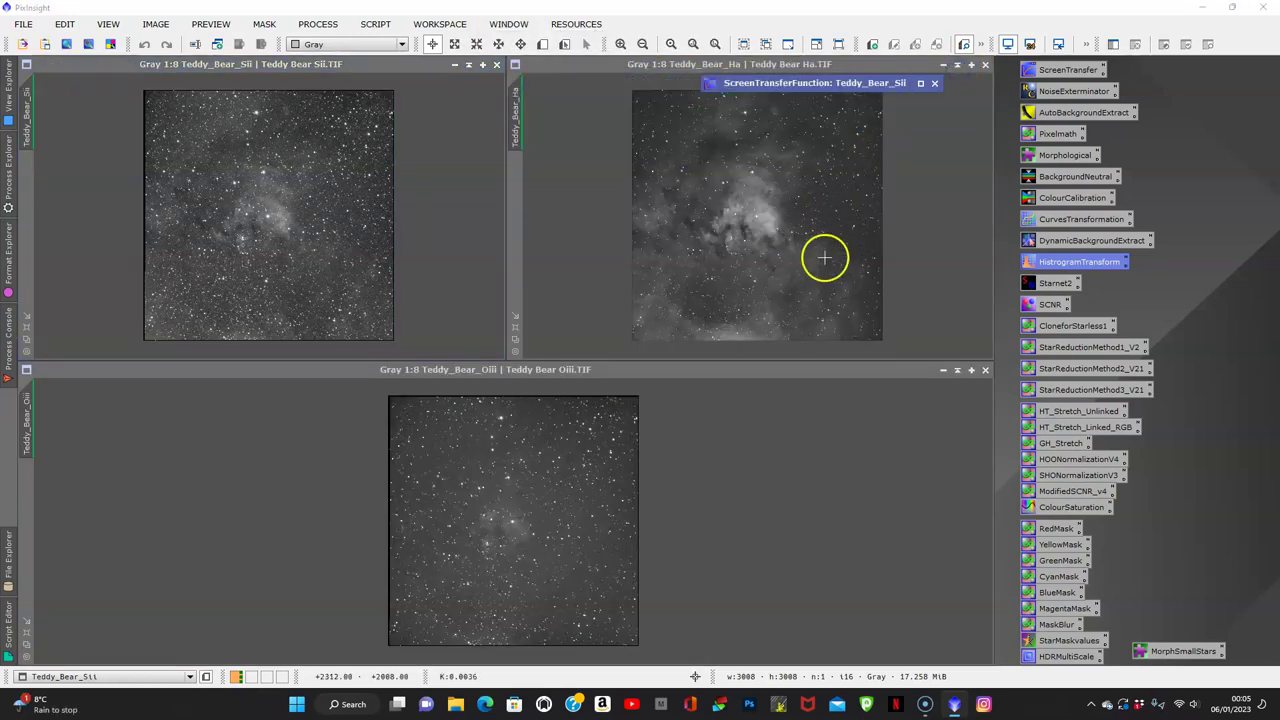
left_click_drag(857, 83, 1064, 631)
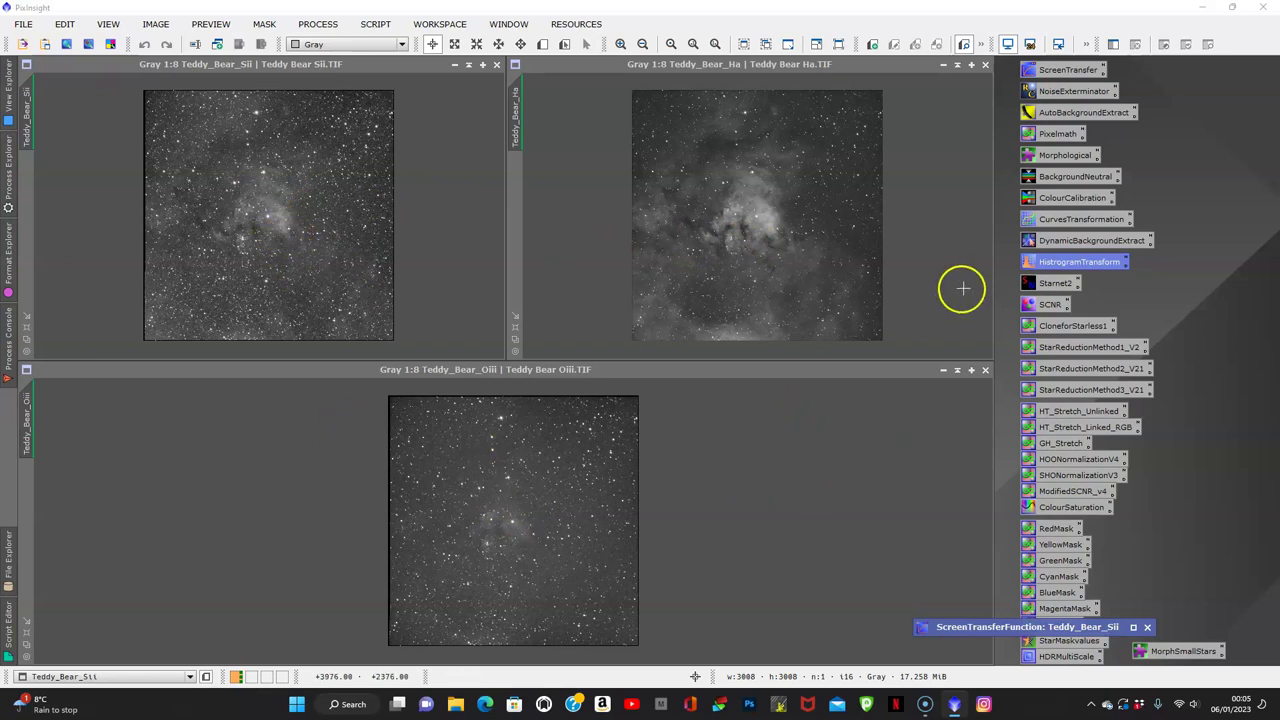
- Apply HistogramTransformation to Oiii with highlights at 0.9924, then close the tool and preview
left_click(663, 367)
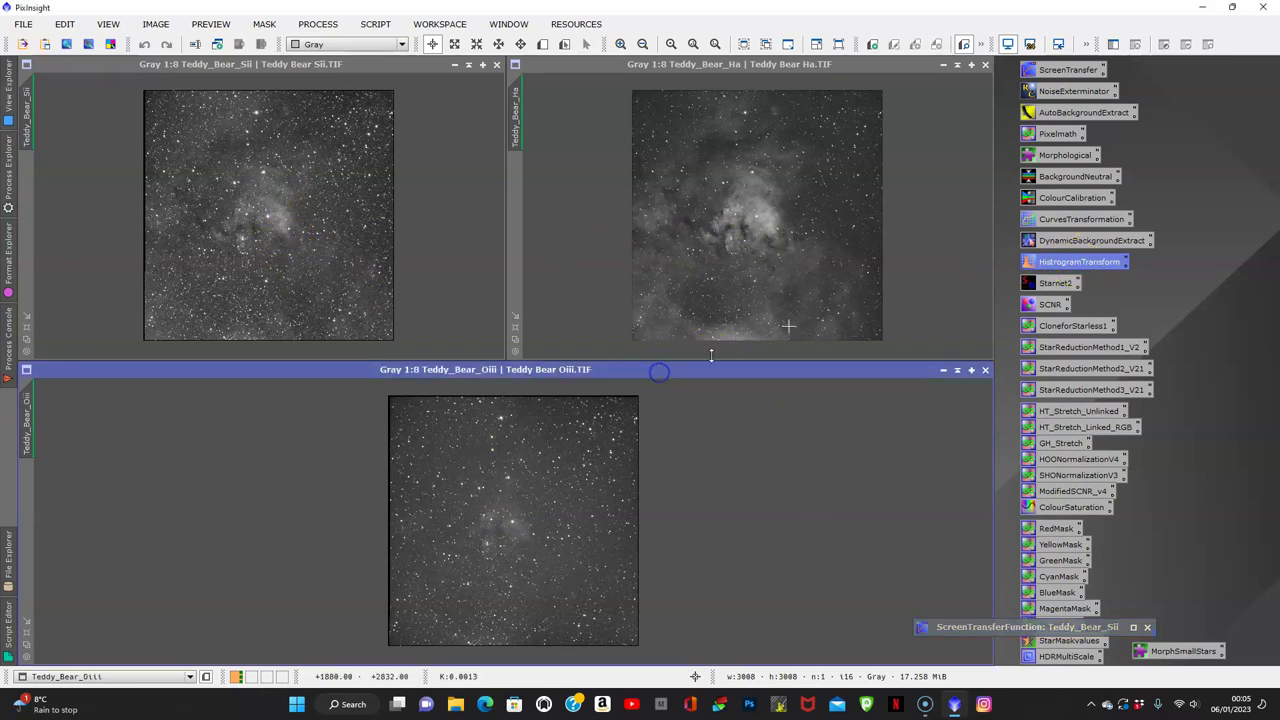
double_click(1095, 263)
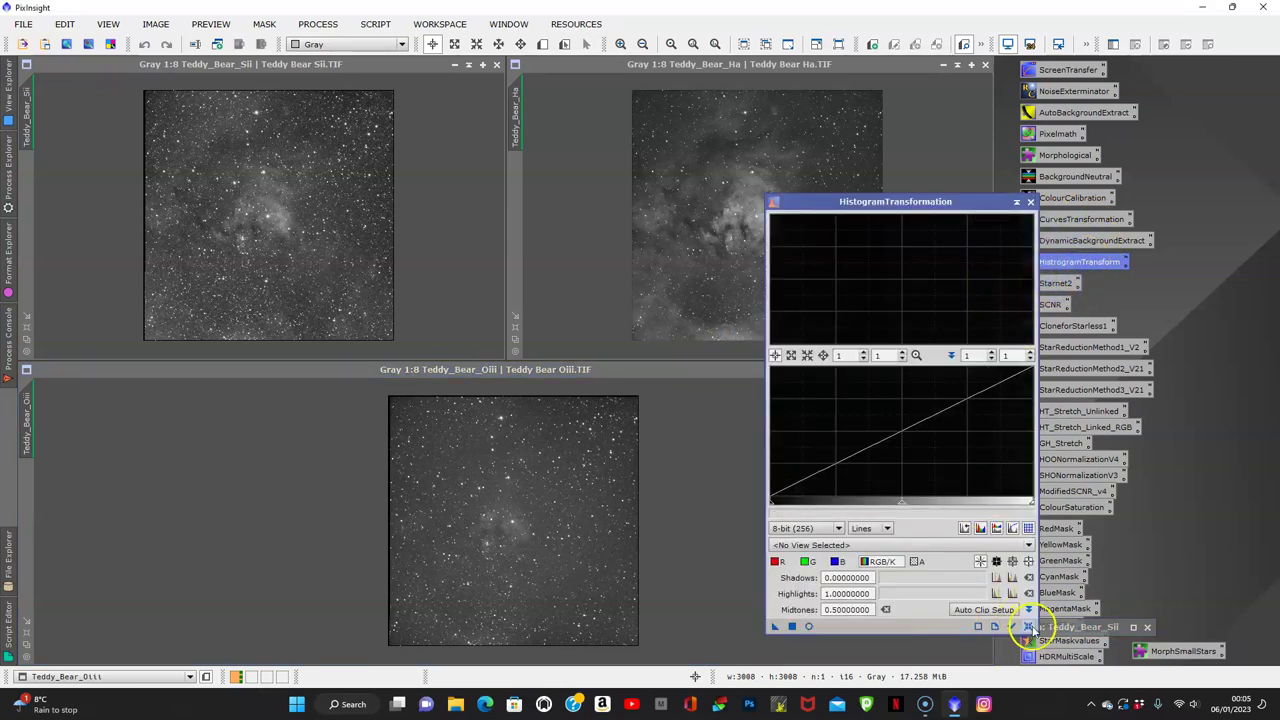
left_click(809, 627)
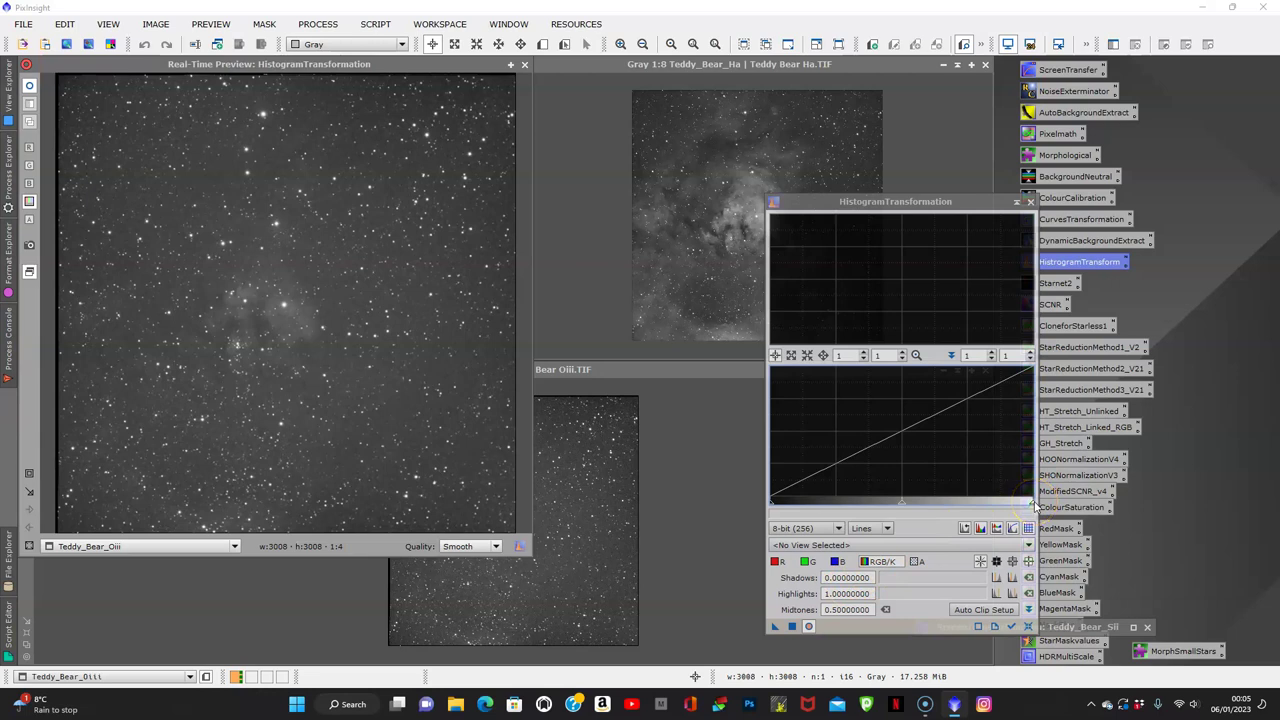
left_click(1034, 504)
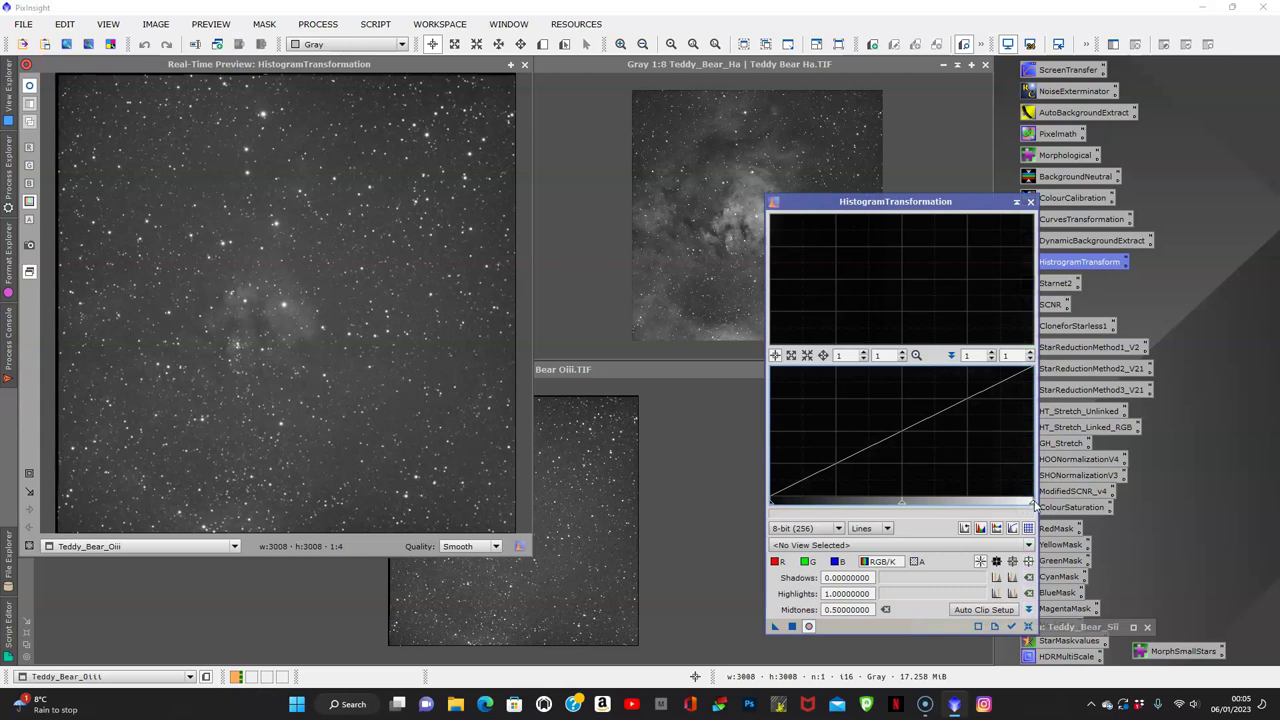
left_click_drag(1031, 507, 1034, 505)
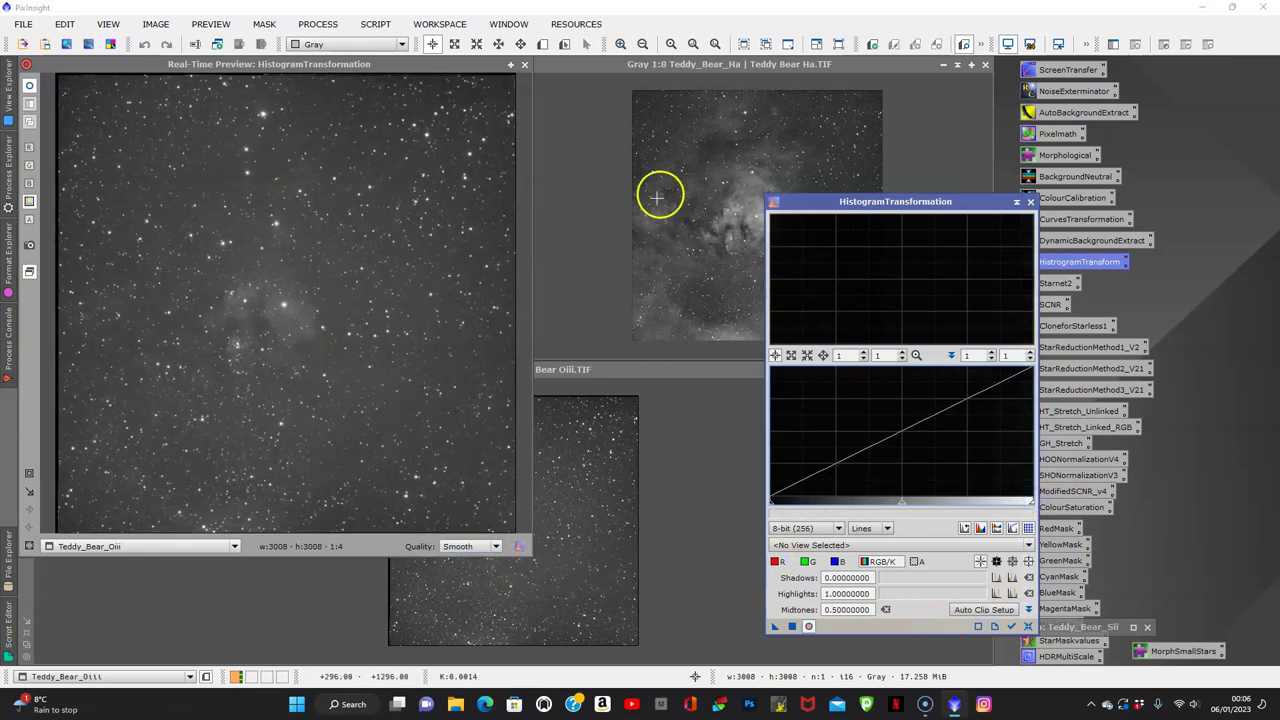
left_click(792, 627)
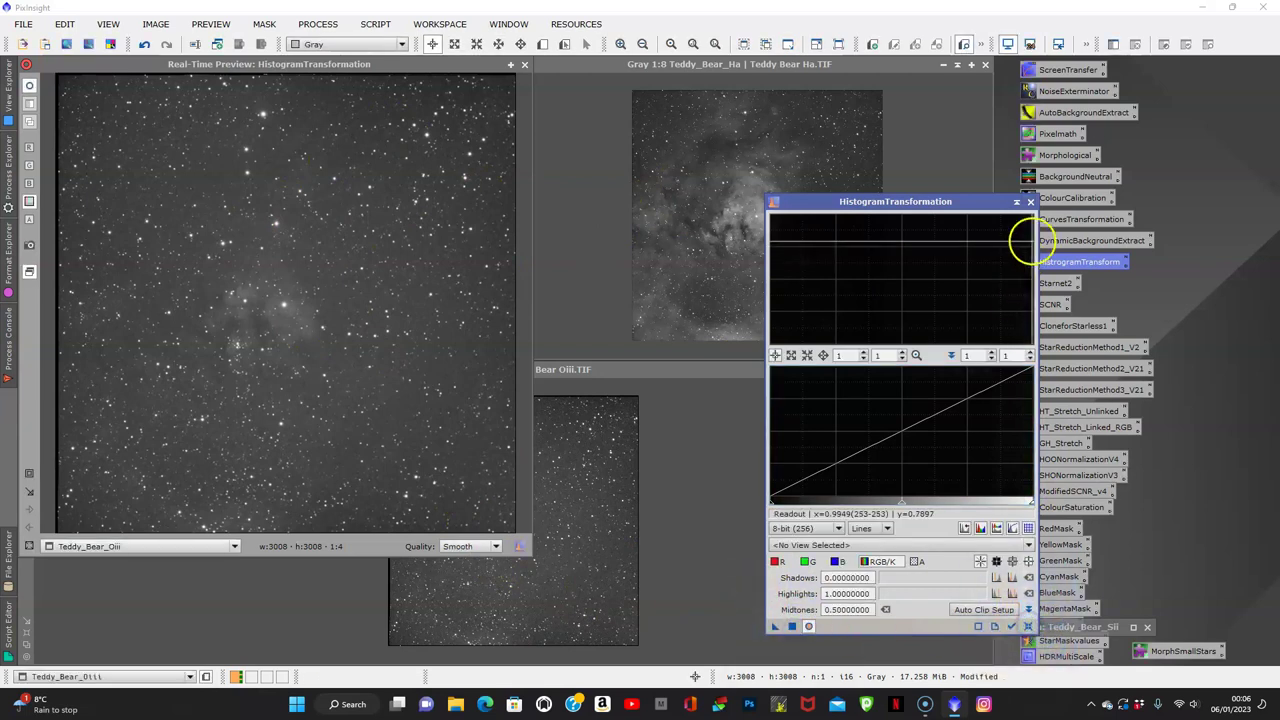
left_click(1030, 201)
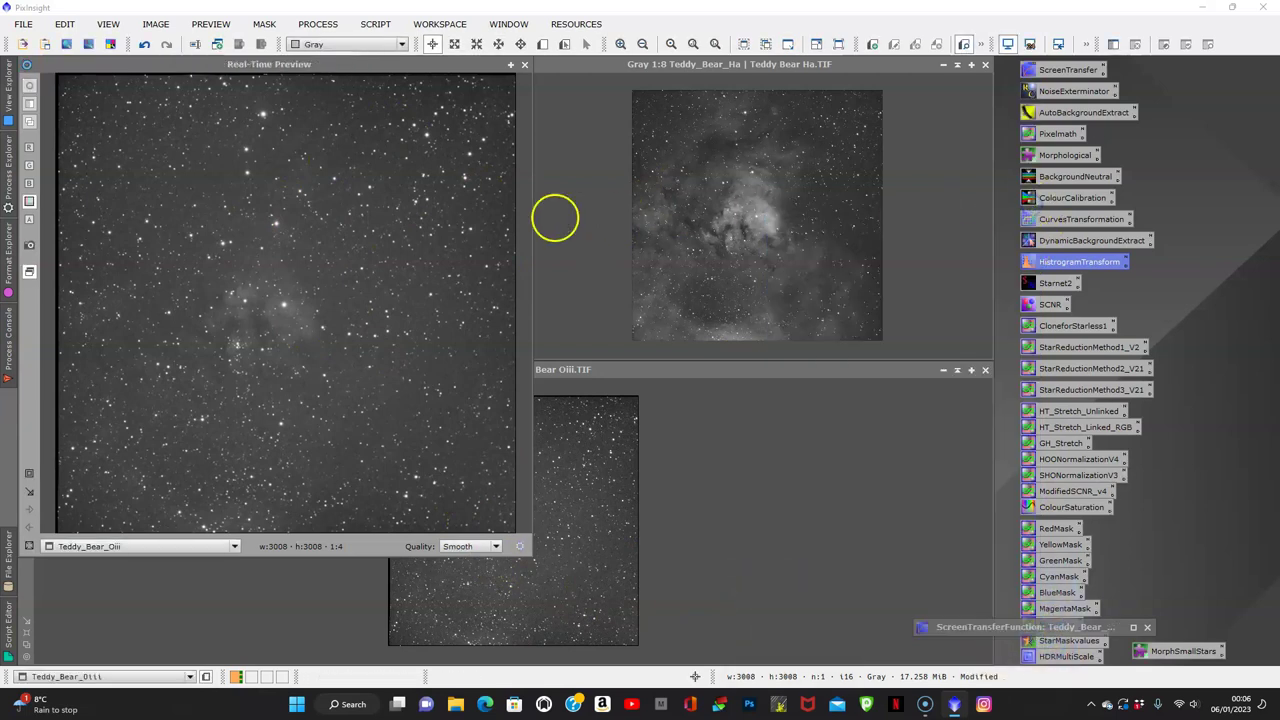
left_click(524, 64)
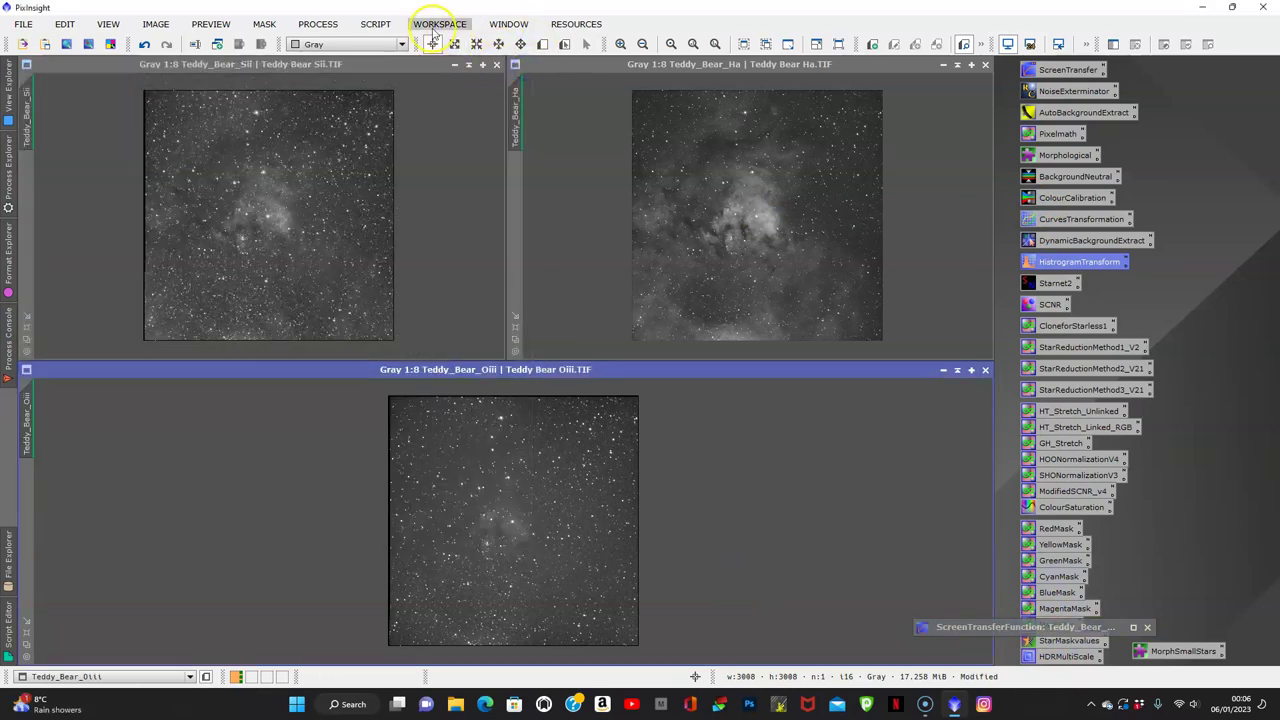
- Cascade the three Teddy Bear image windows
left_click(503, 27)
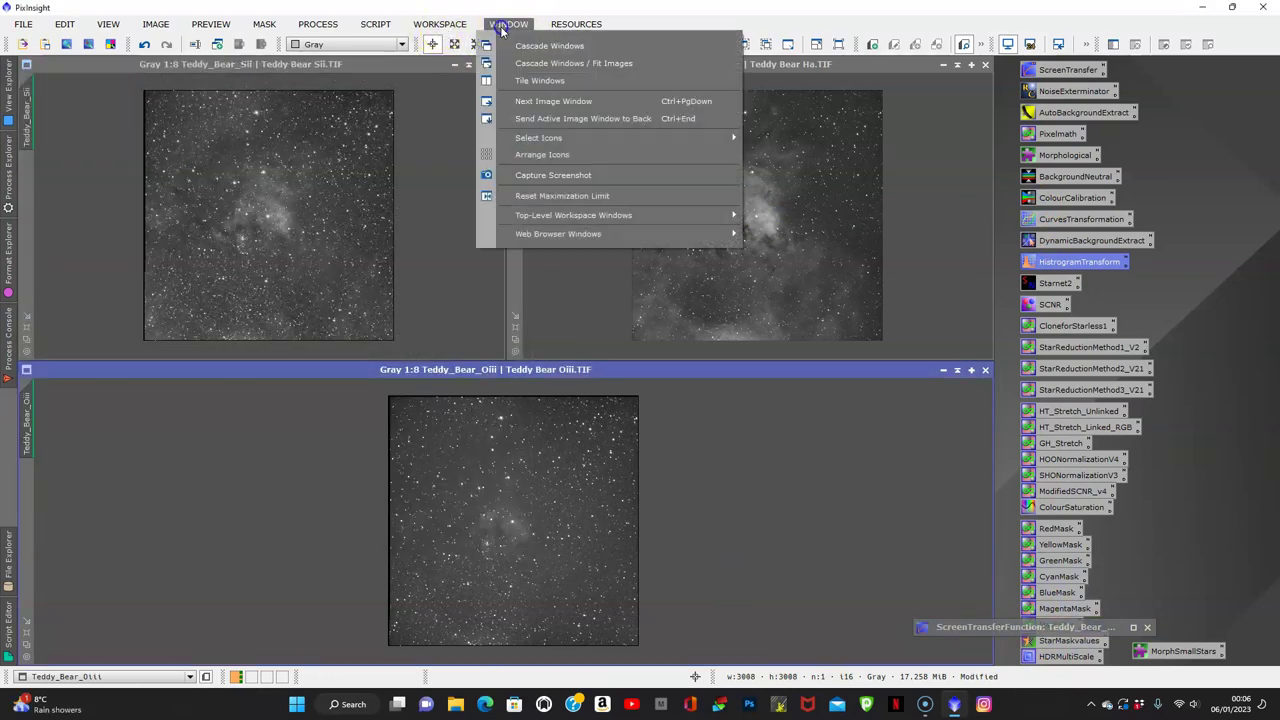
left_click(530, 46)
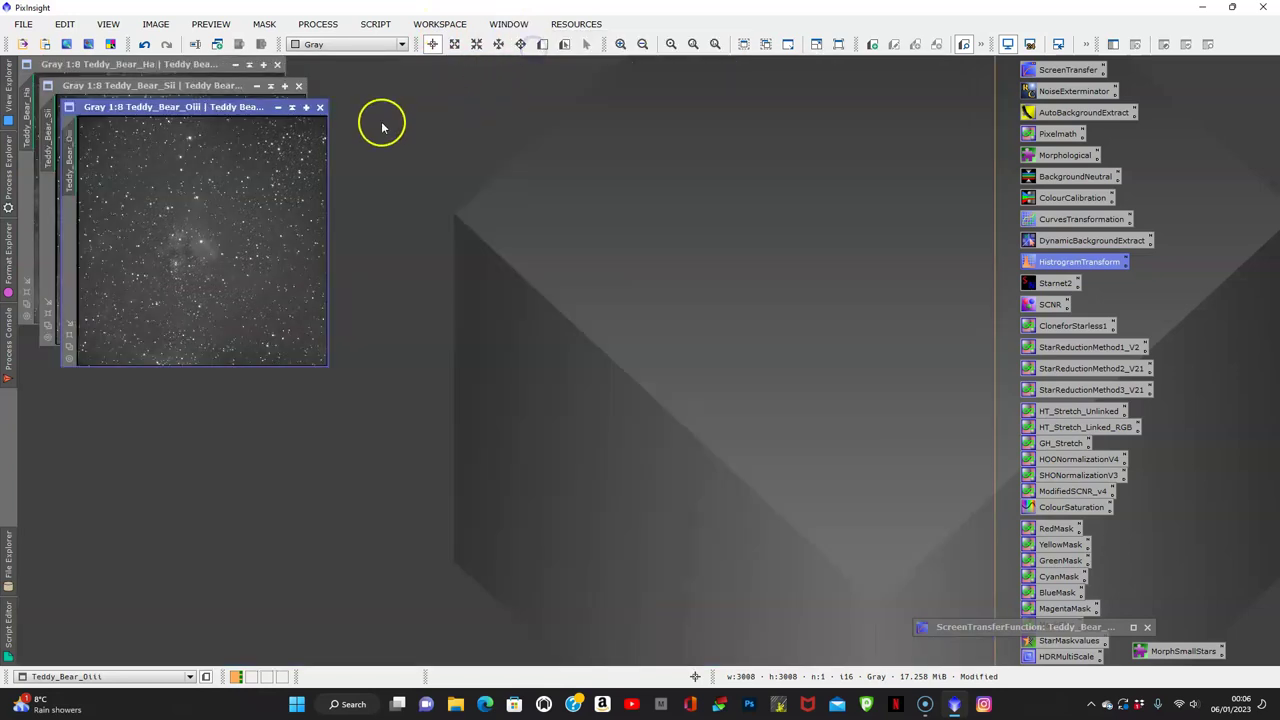
left_click(79, 133)
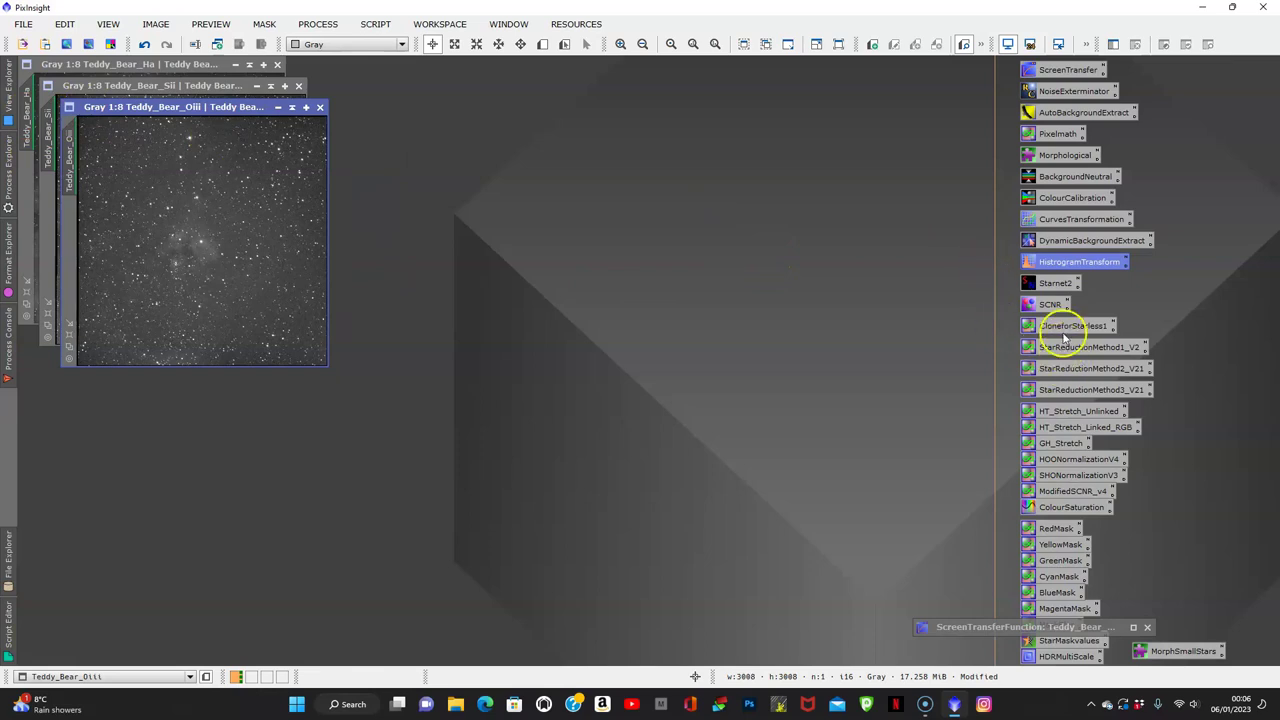
- Reopen HistogramTransformation and restore the expanded ScreenTransferFunction panel into view
double_click(1069, 263)
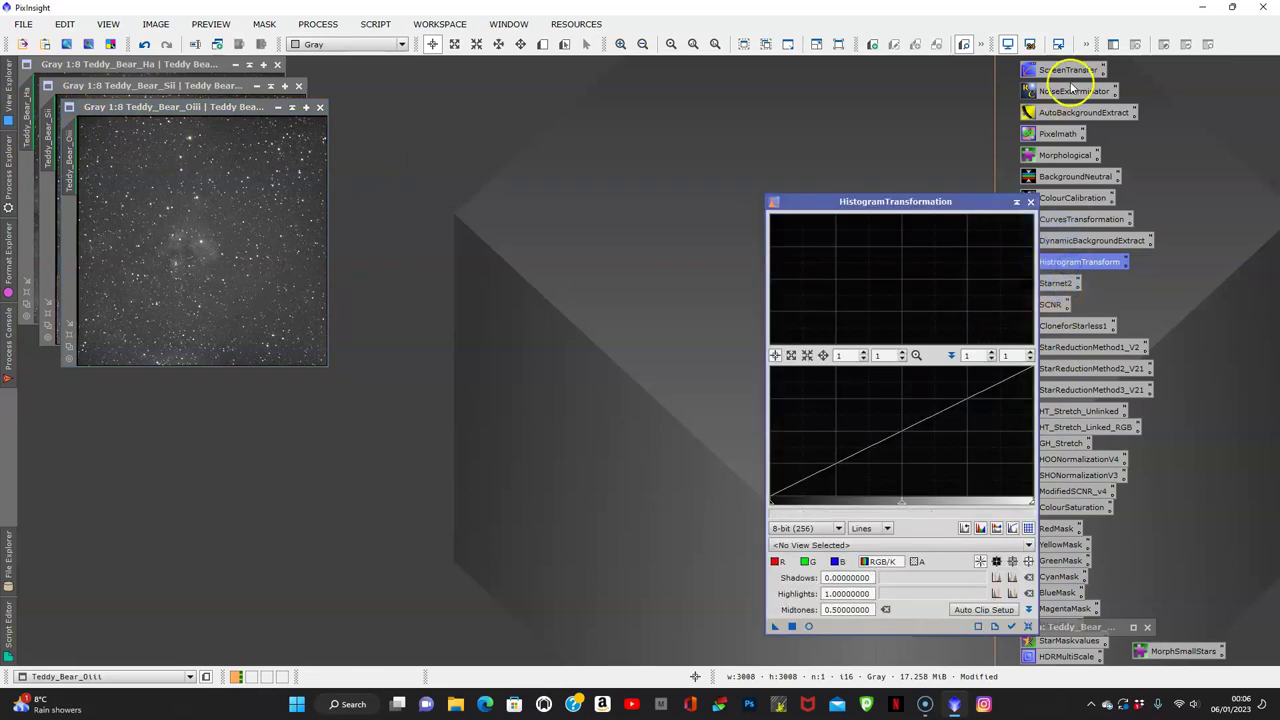
double_click(1074, 626)
left_click_drag(916, 324, 817, 84)
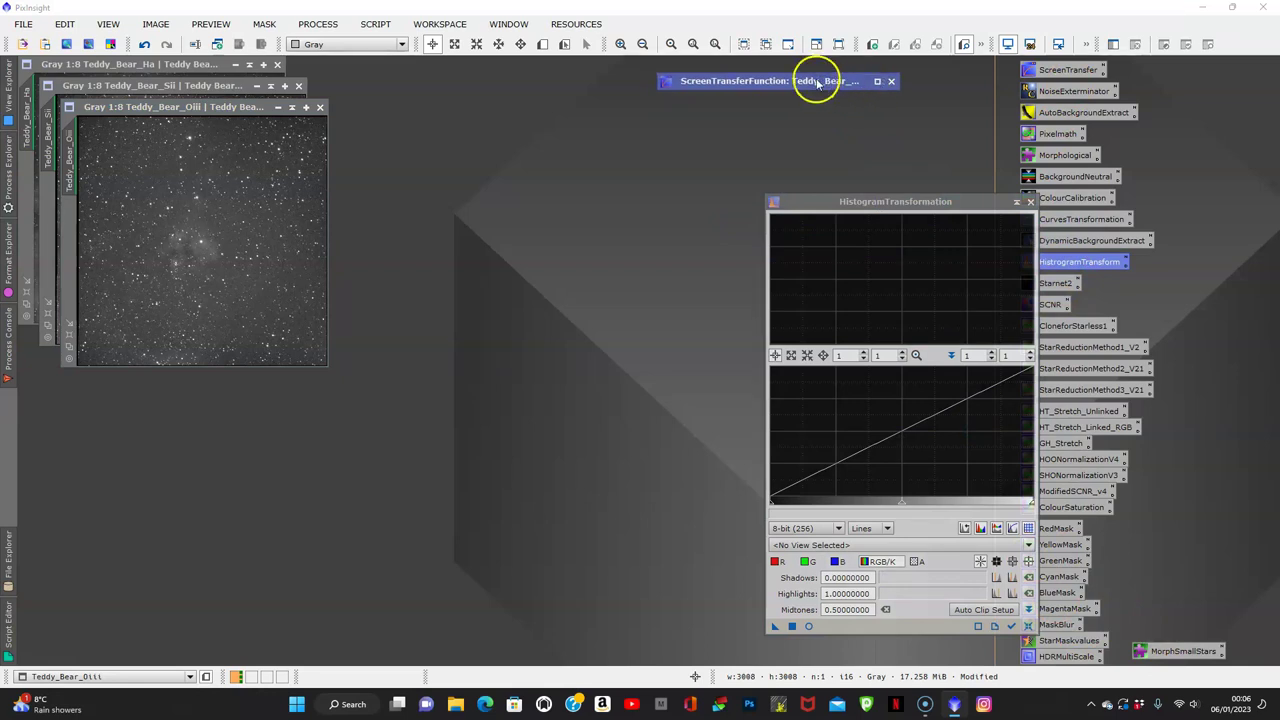
double_click(817, 84)
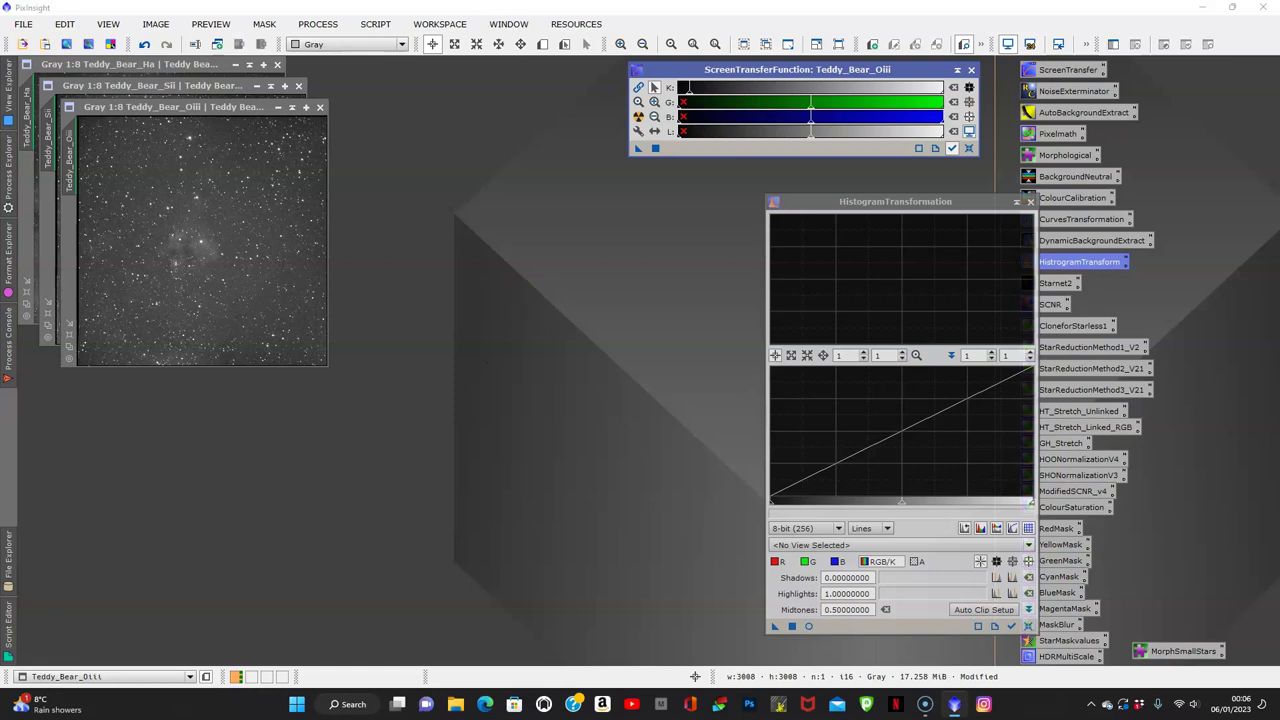
left_click(322, 25)
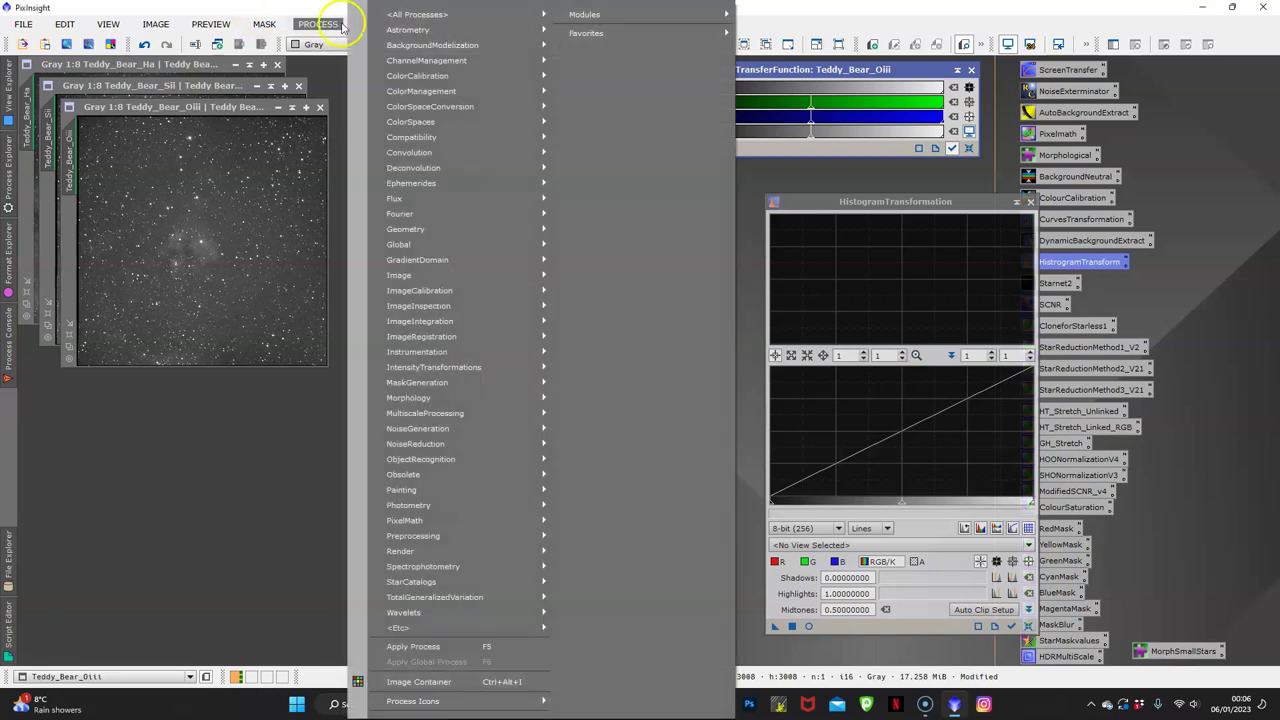
- Start ChannelCombination, reset its sources and assign Teddy_Bear_Sii to the red channel
mouse_move(420, 66)
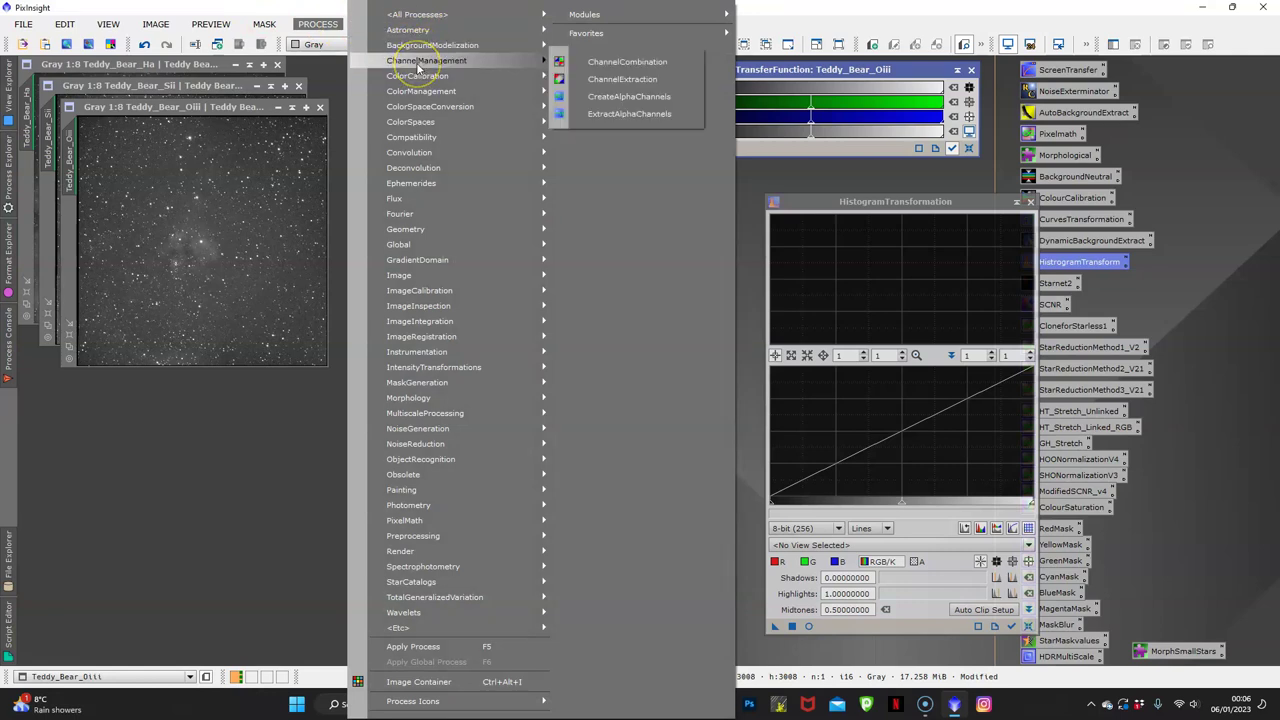
left_click(610, 61)
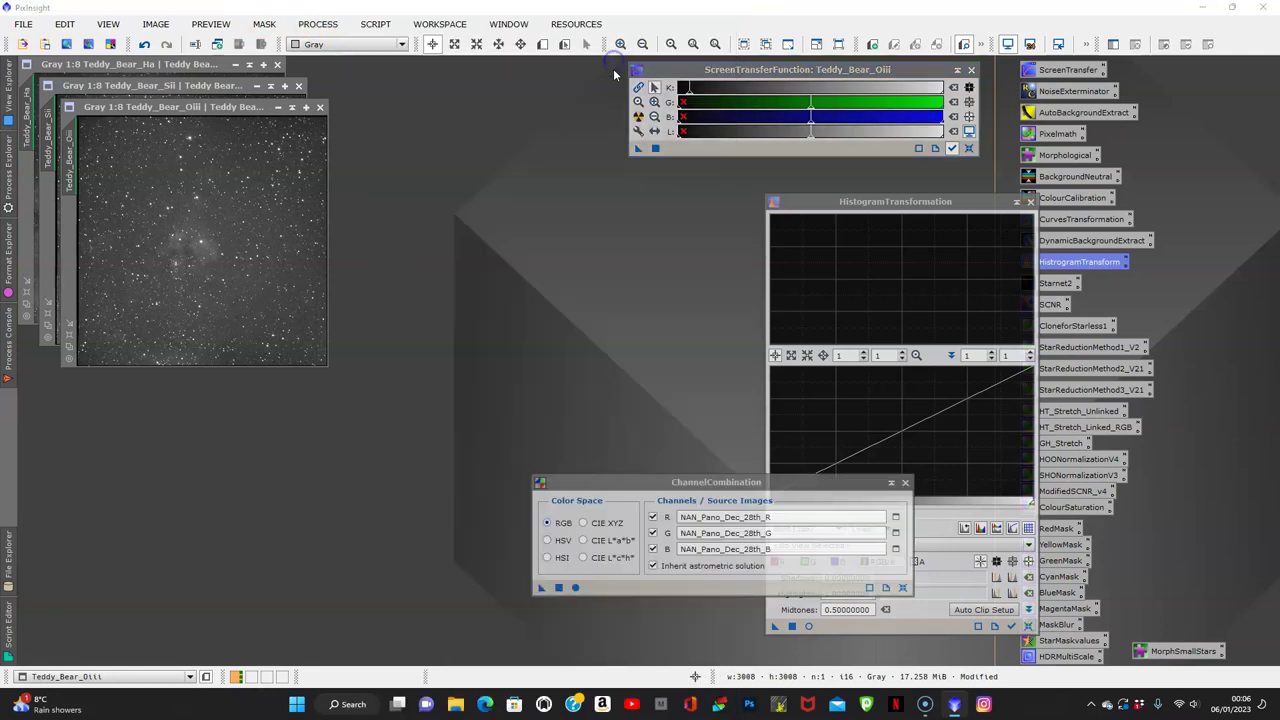
left_click(902, 587)
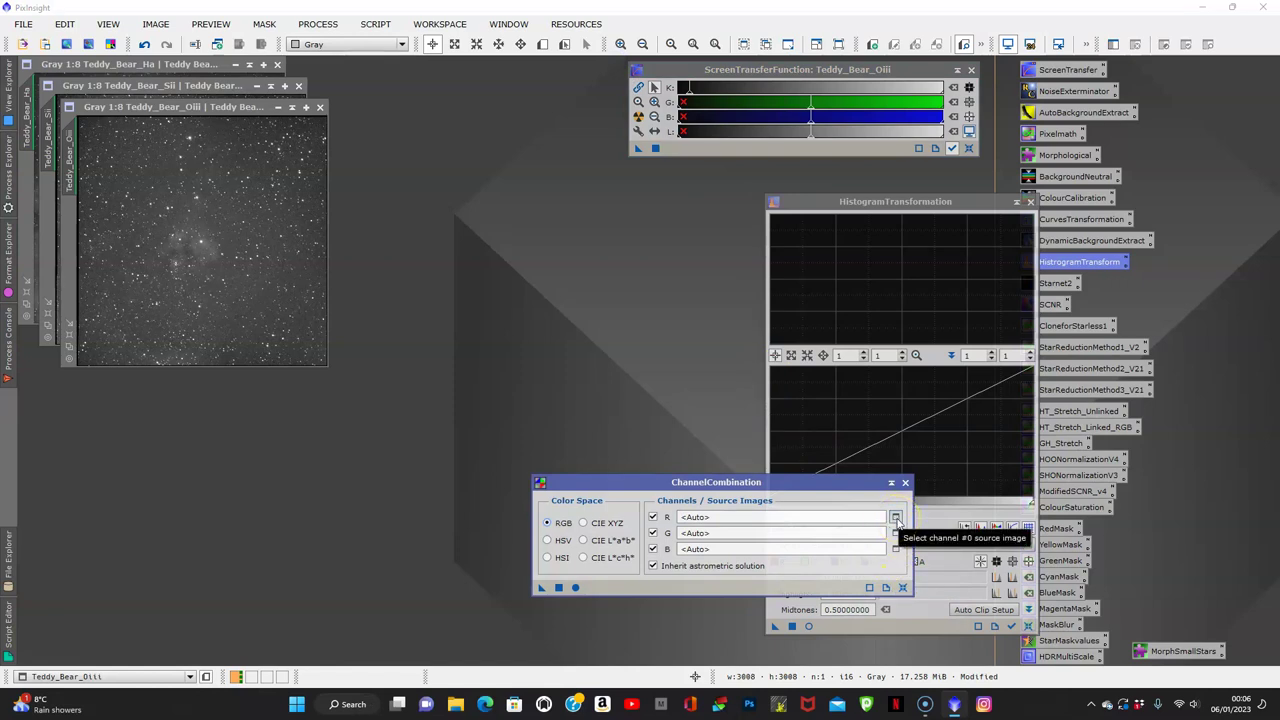
left_click(896, 518)
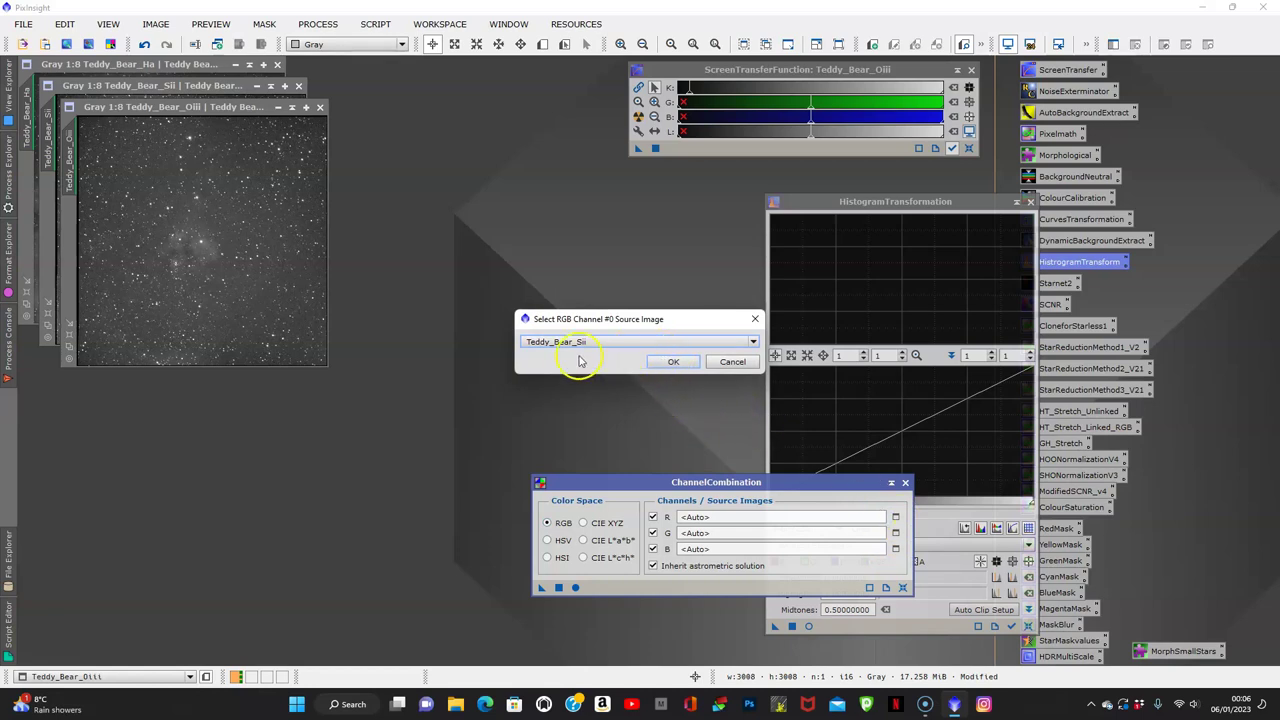
left_click(669, 361)
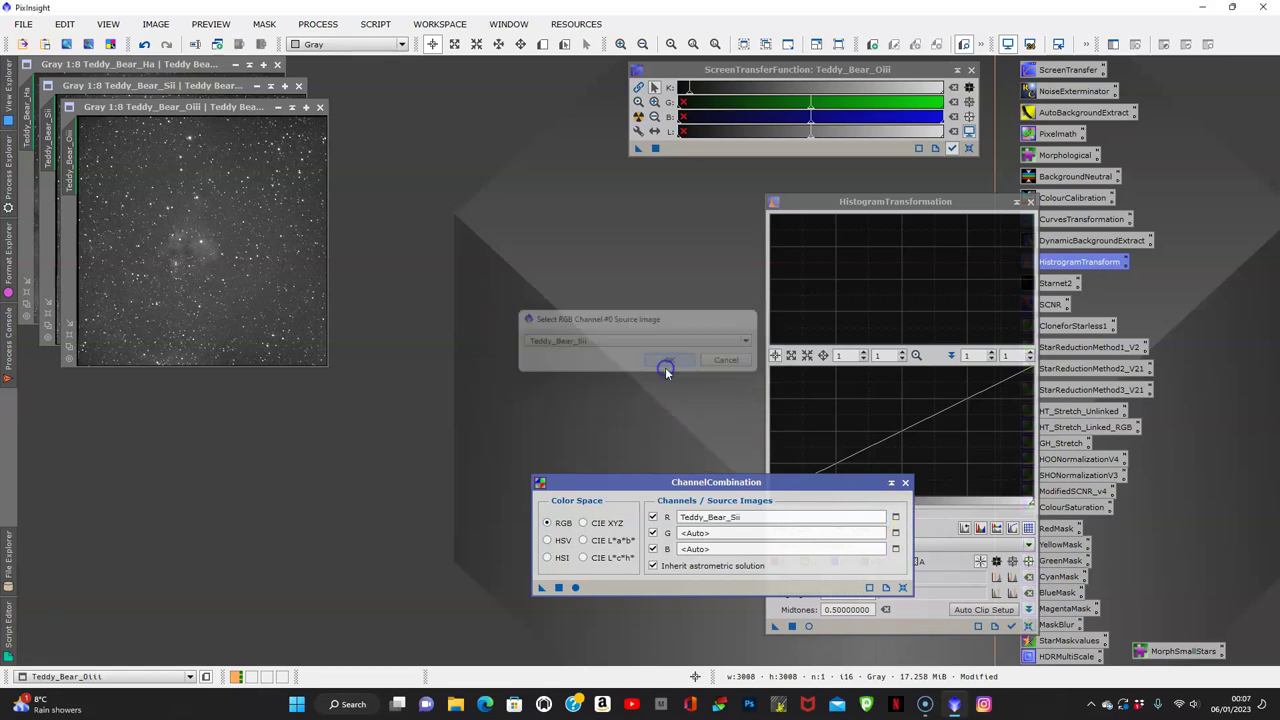
- Assign Teddy_Bear_Ha to green and Teddy_Bear_Oiii to blue, then apply globally to create Image04
left_click(896, 533)
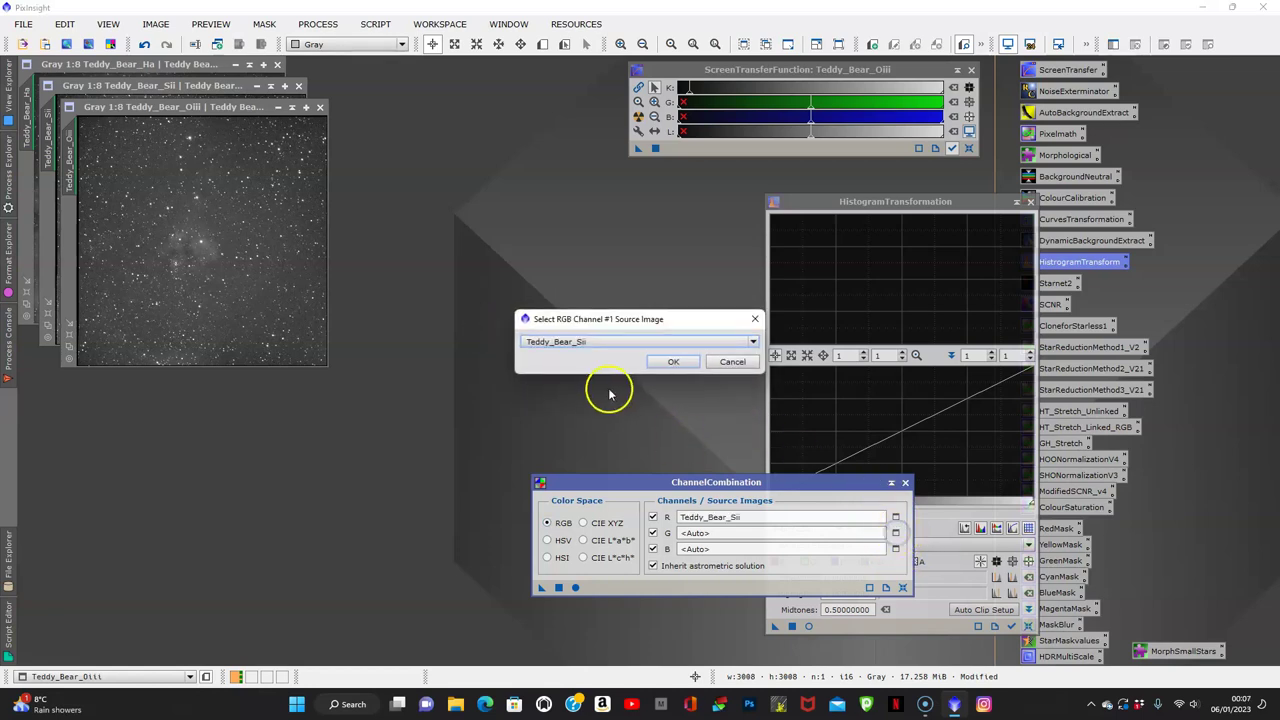
left_click(755, 342)
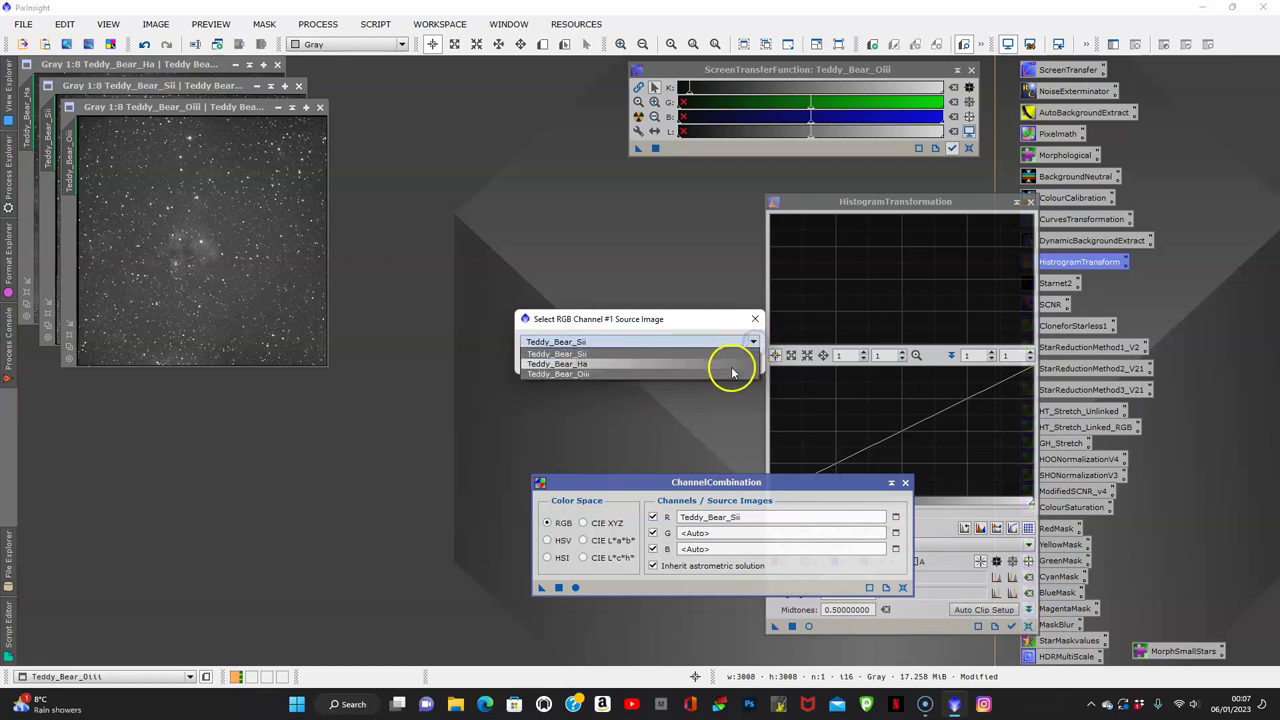
left_click(735, 364)
left_click(667, 362)
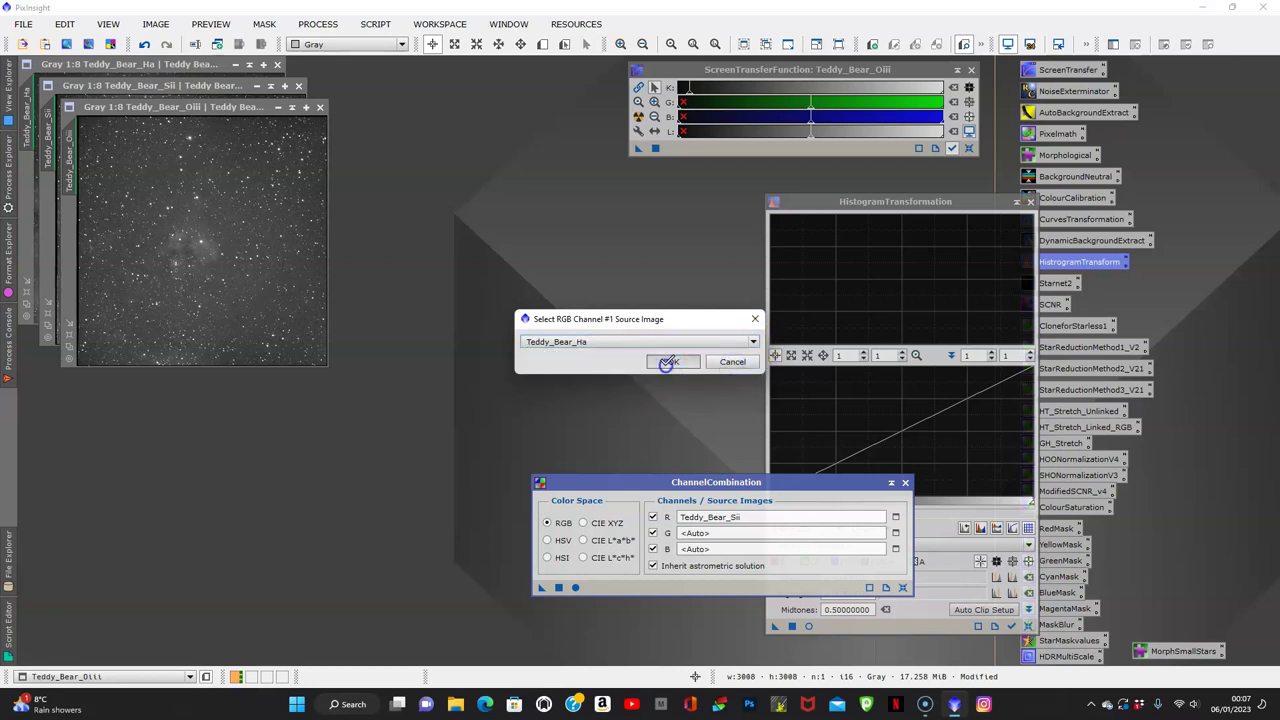
left_click(893, 552)
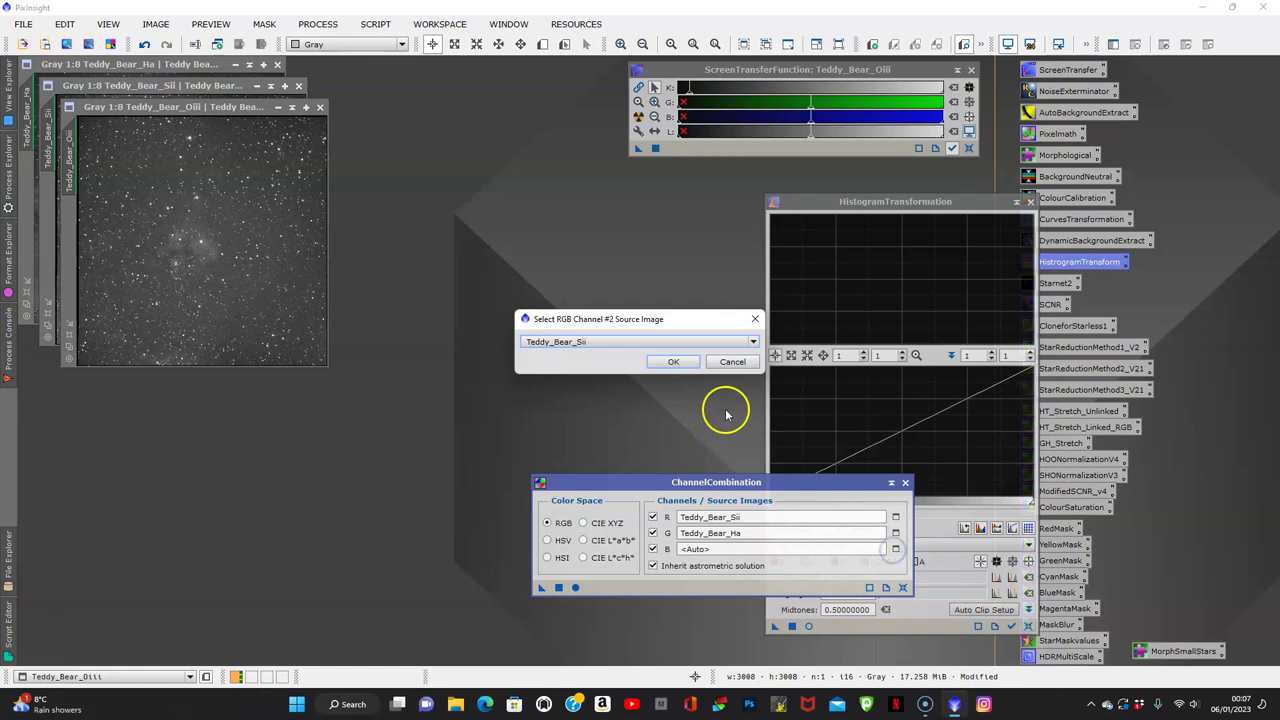
left_click(753, 342)
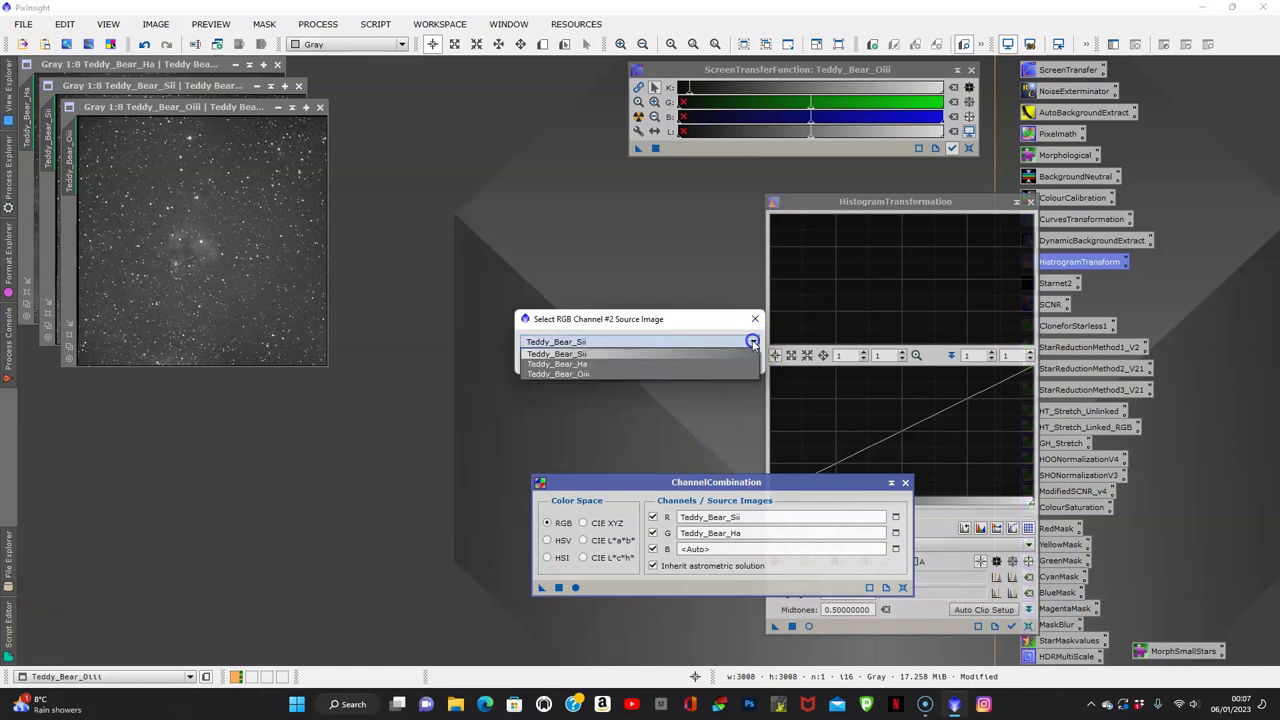
left_click(700, 374)
left_click(669, 363)
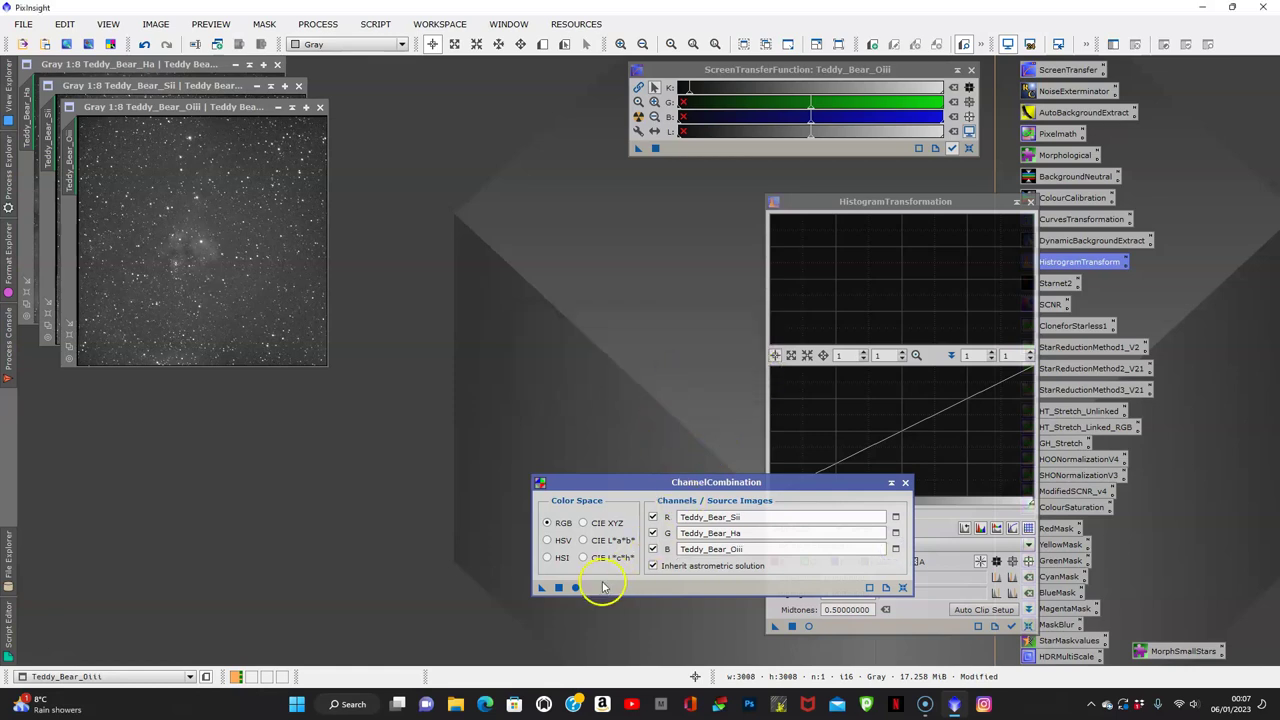
left_click(576, 588)
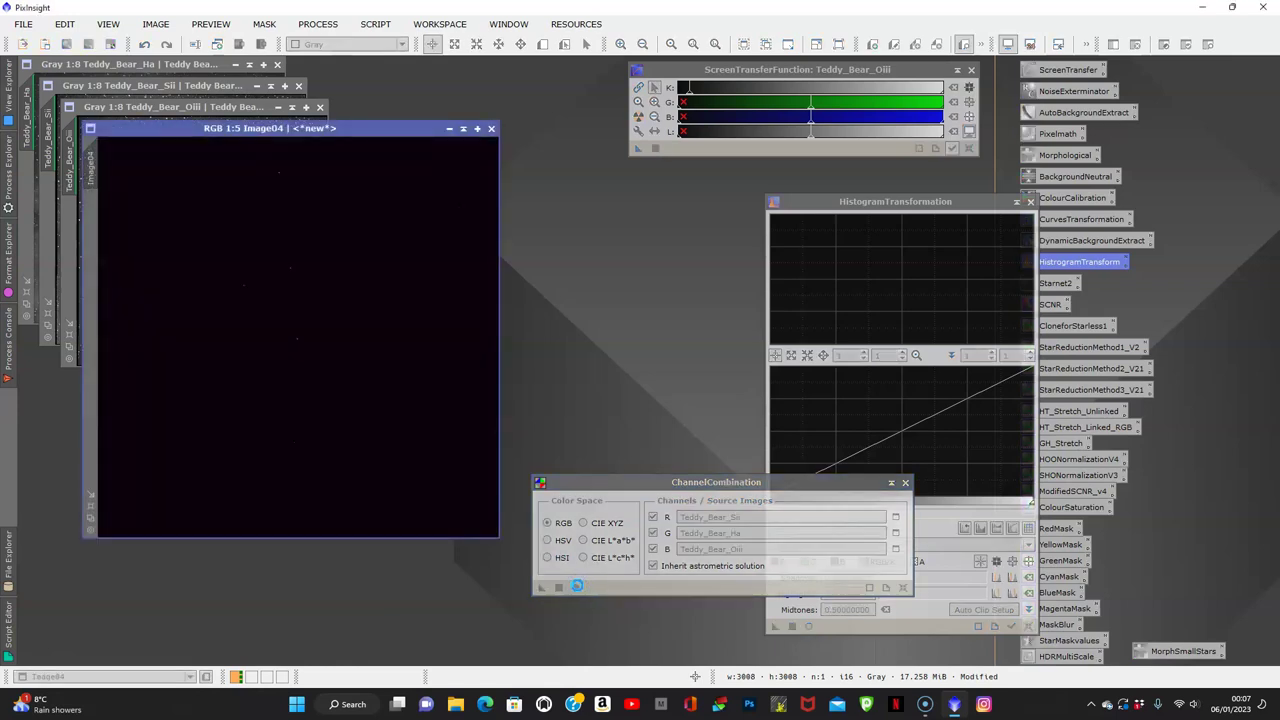
- Auto-stretch the display of Image04 with ScreenTransferFunction
left_click(637, 117)
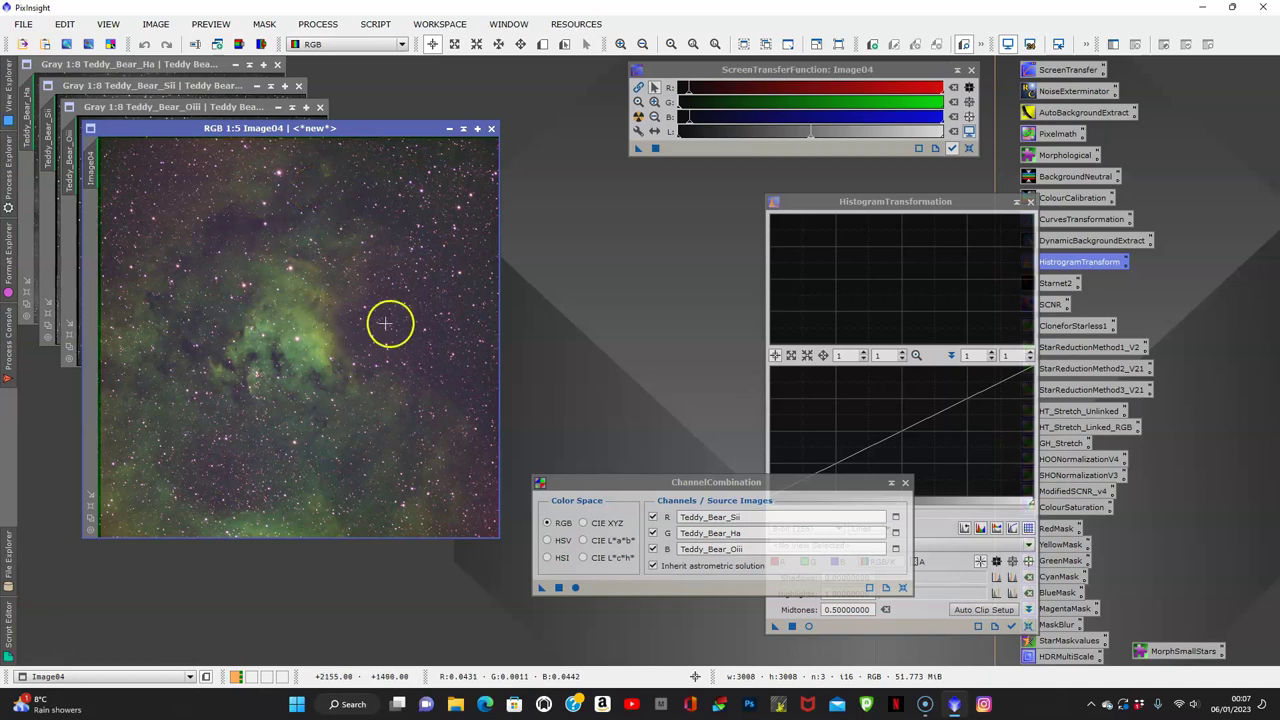
- Minimise the Oiii, Sii and Ha images, line their icons up bottom-left, and close ChannelCombination
left_click(278, 108)
left_click(270, 86)
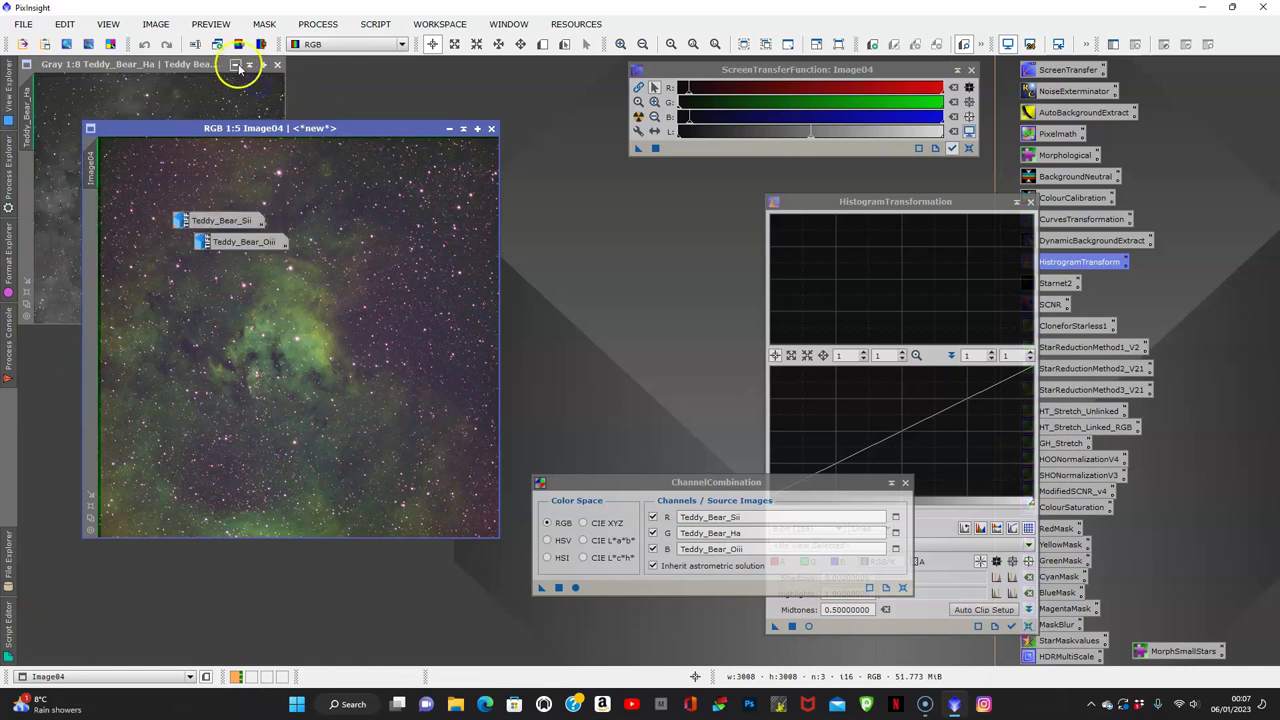
left_click(249, 64)
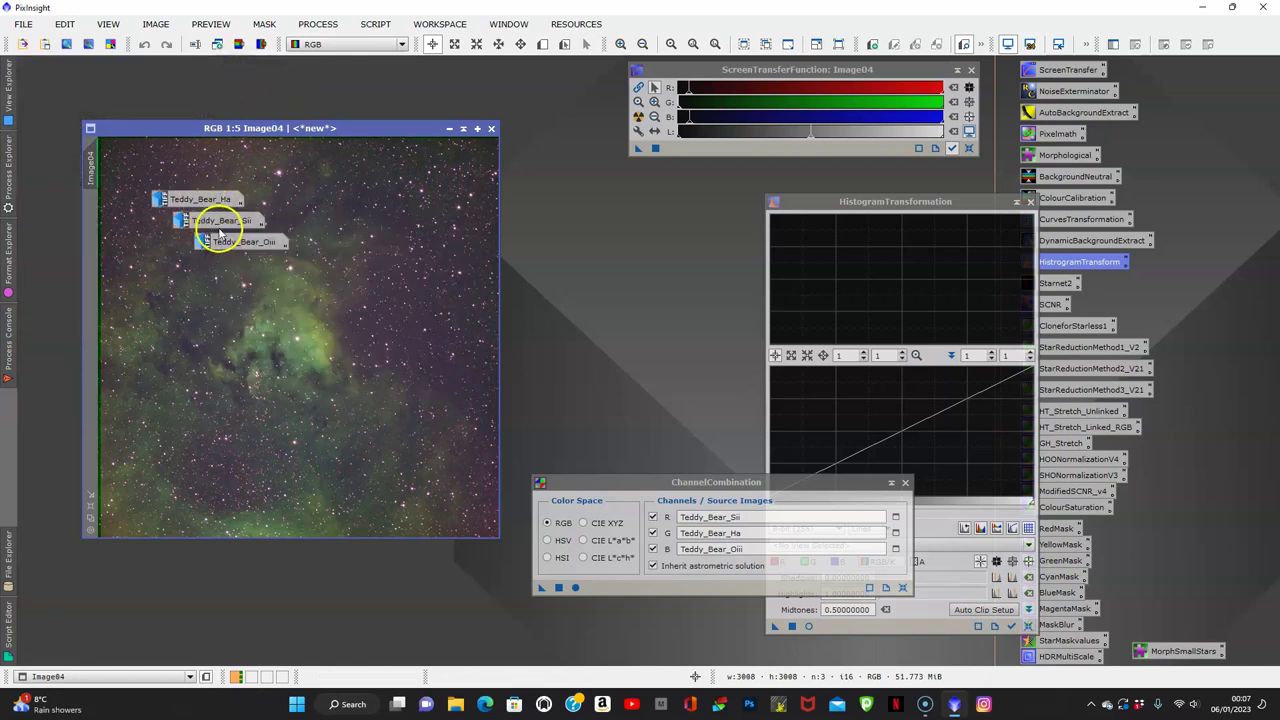
left_click_drag(188, 198, 97, 660)
left_click_drag(220, 220, 199, 659)
left_click_drag(223, 243, 283, 655)
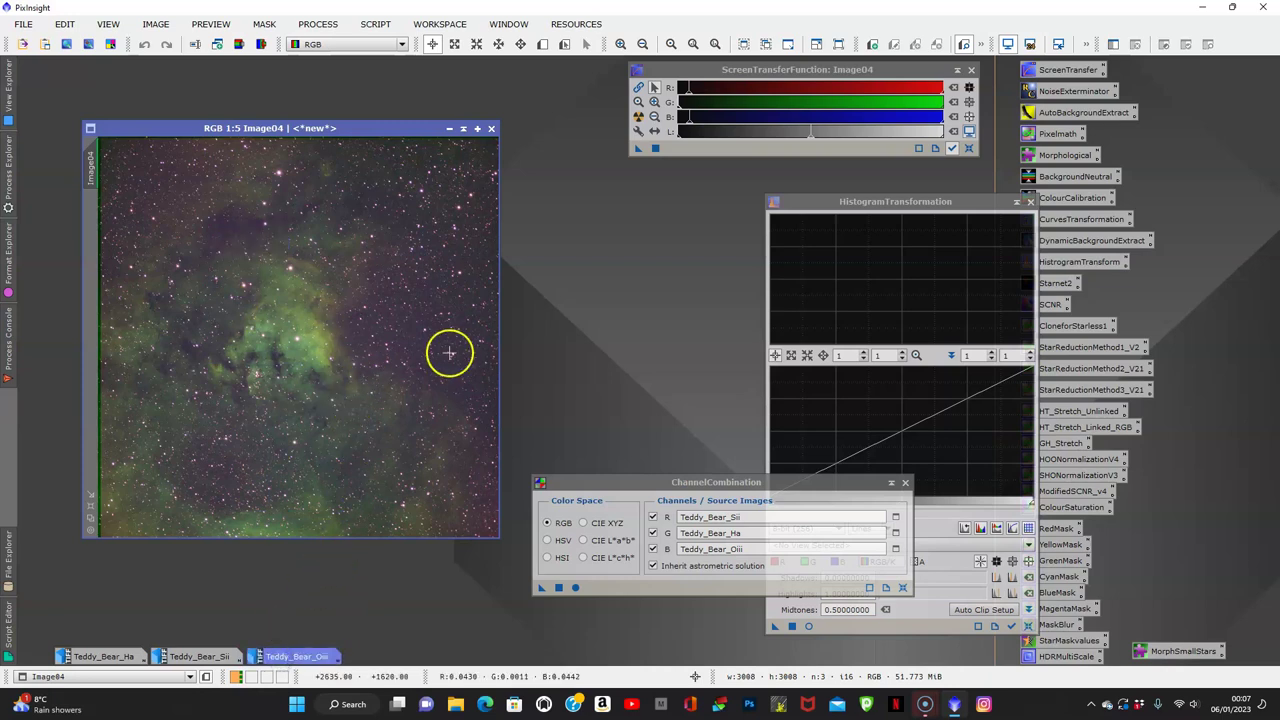
left_click(906, 484)
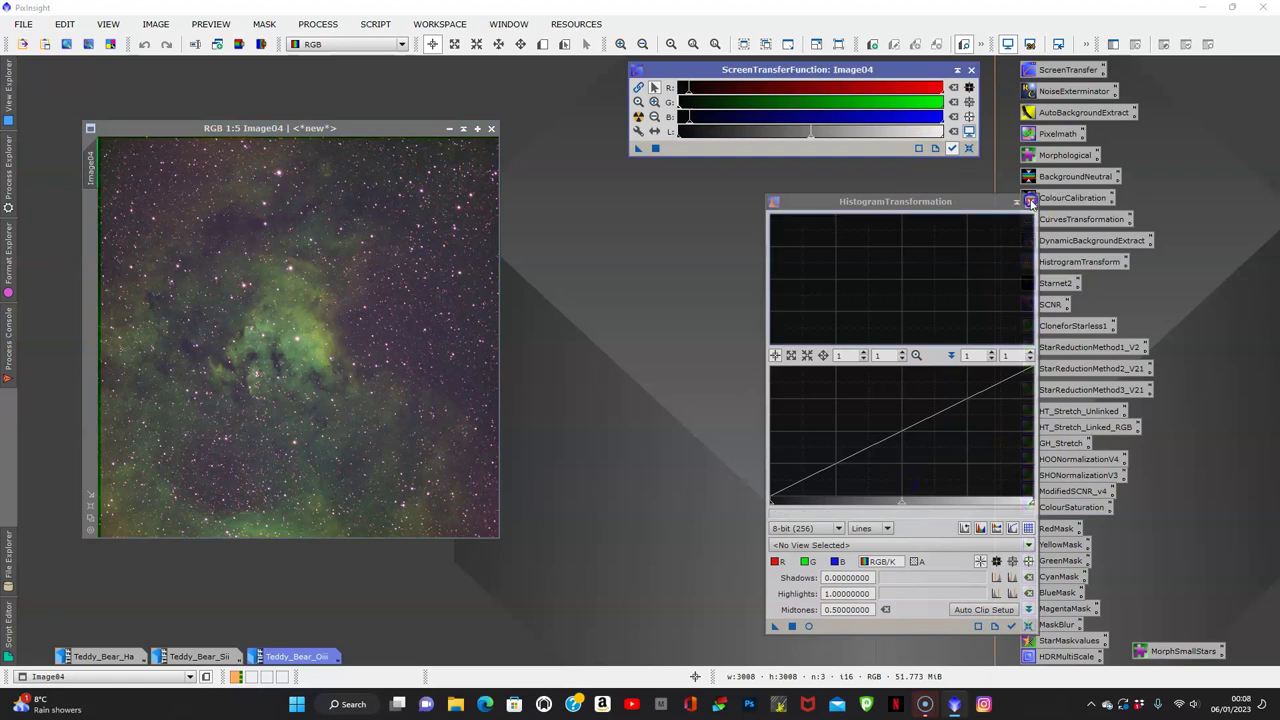
- Permanently apply the STF auto-stretch to Image04 via HistogramTransformation, reset the STF, and close the histogram window
left_click_drag(922, 207, 766, 195)
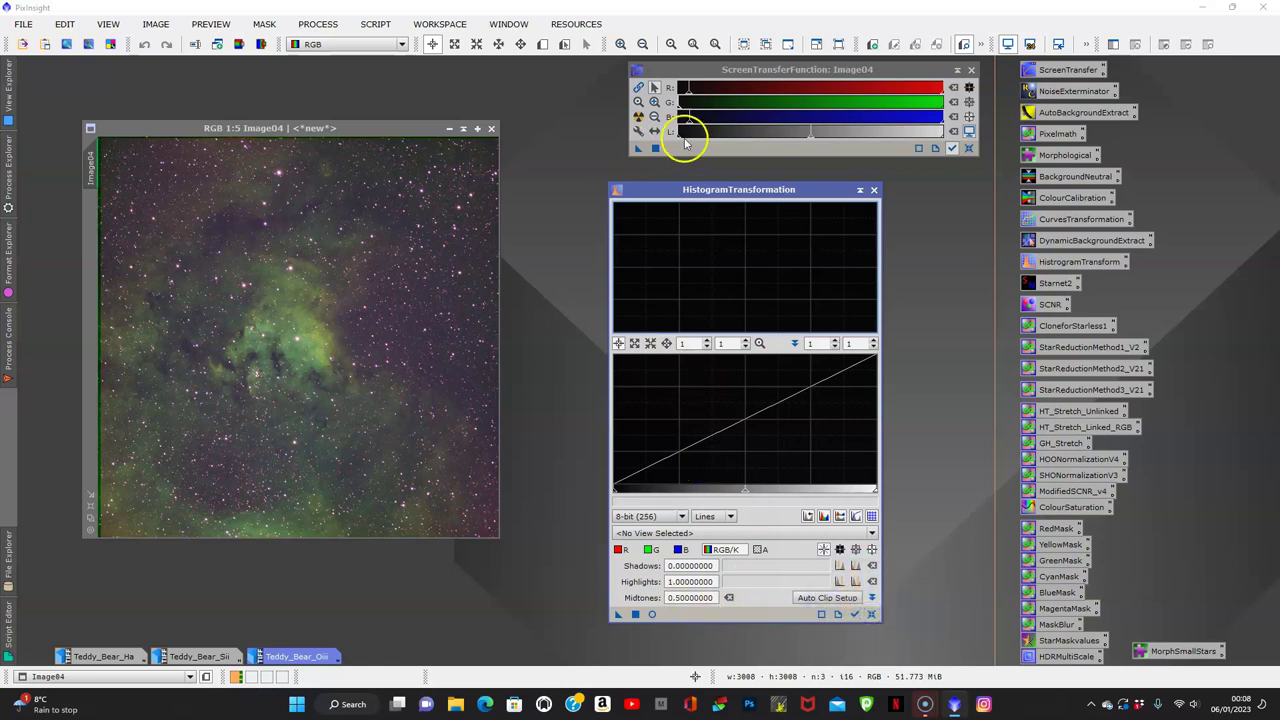
left_click_drag(364, 131, 372, 131)
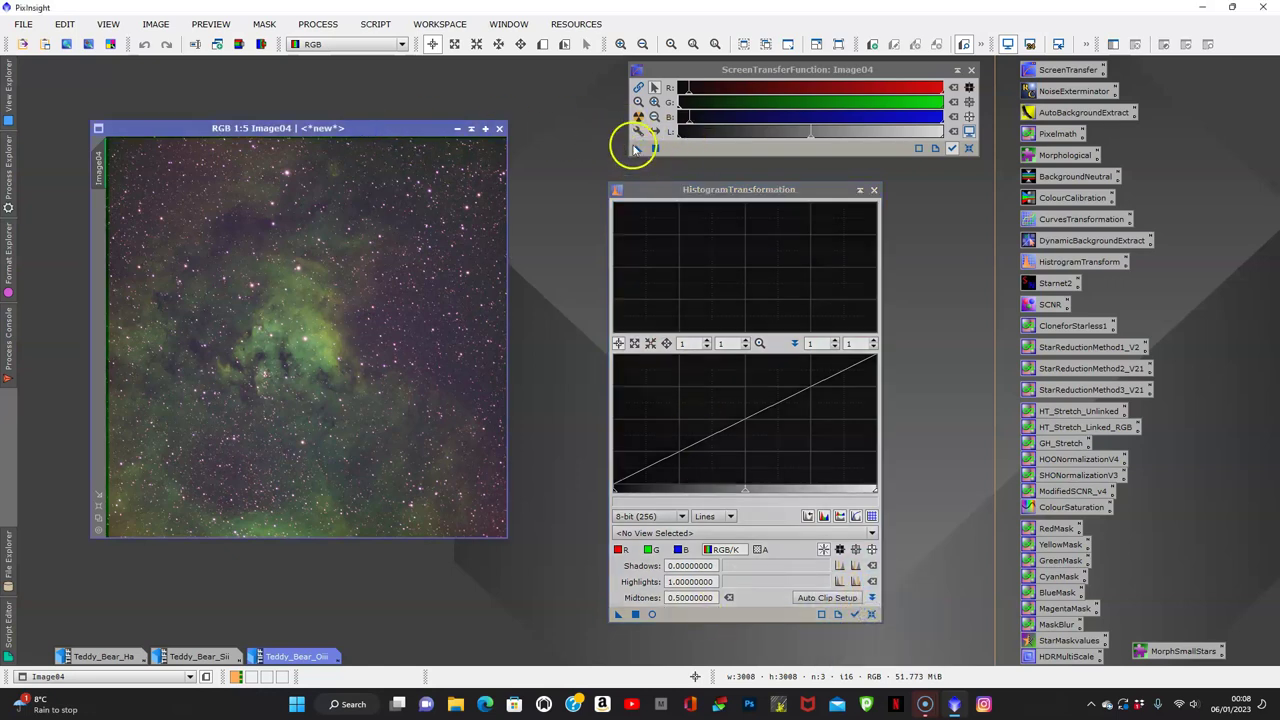
left_click(637, 148)
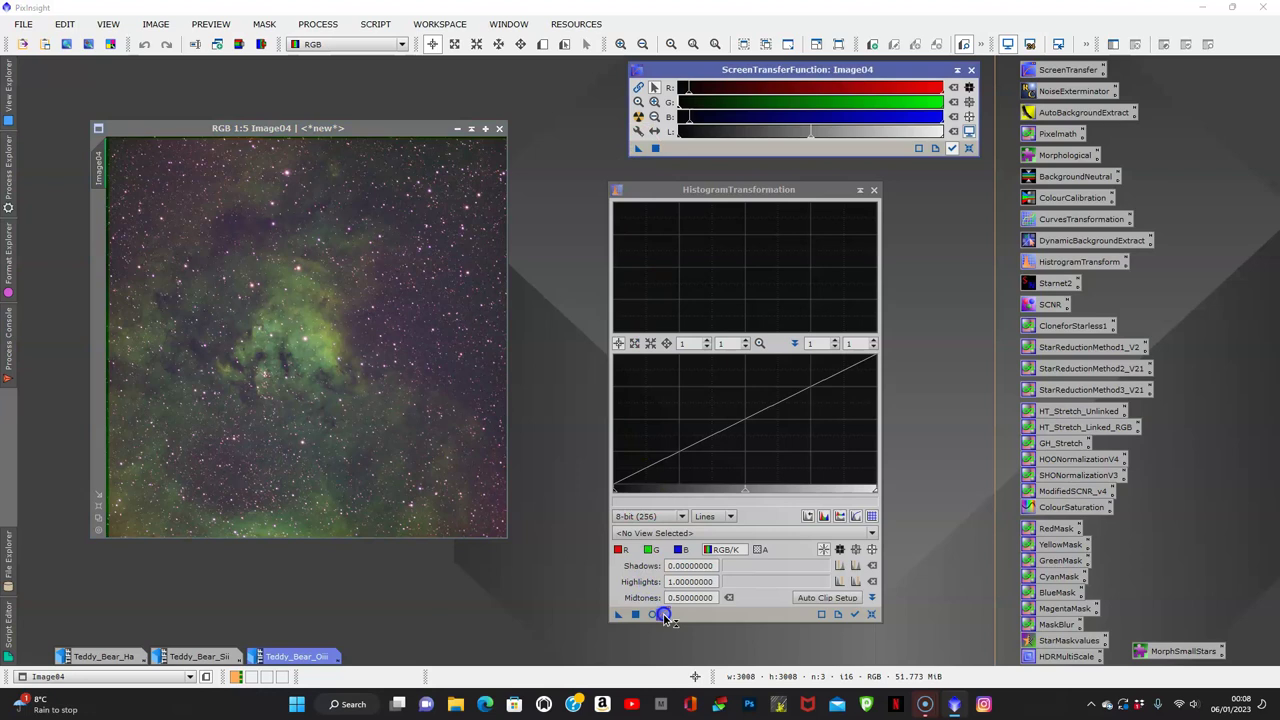
left_click(635, 614)
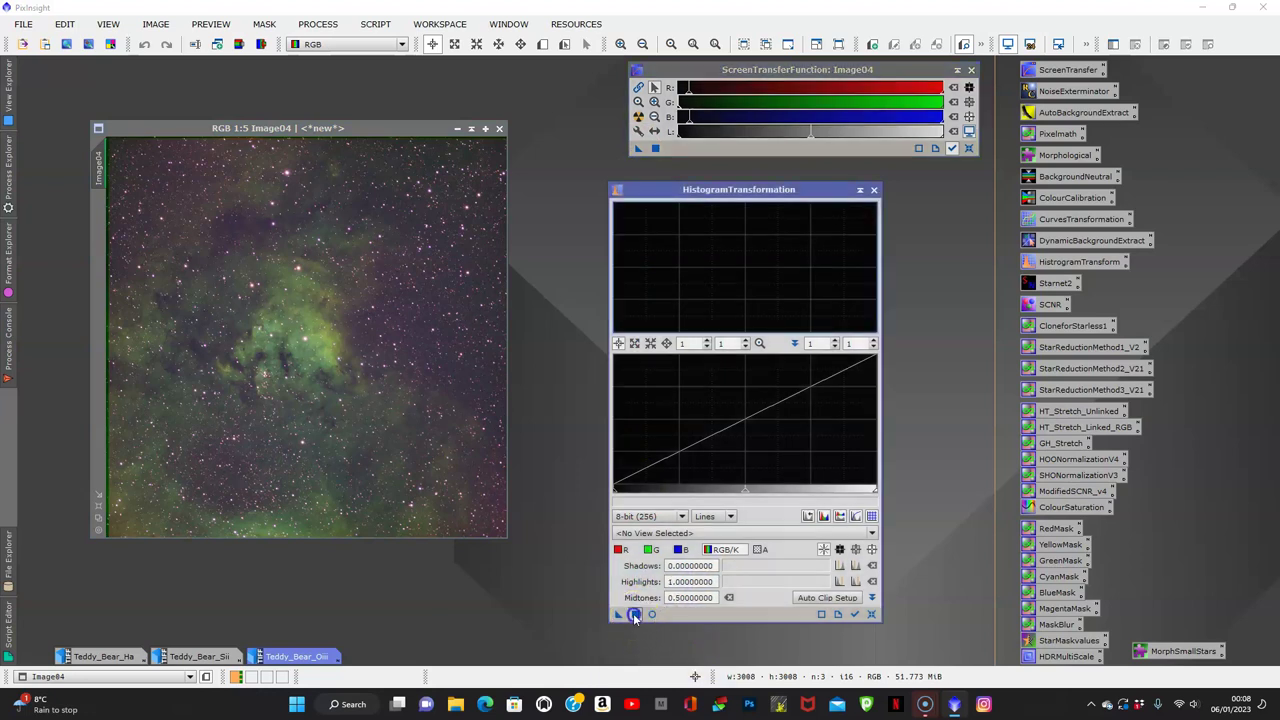
left_click(871, 615)
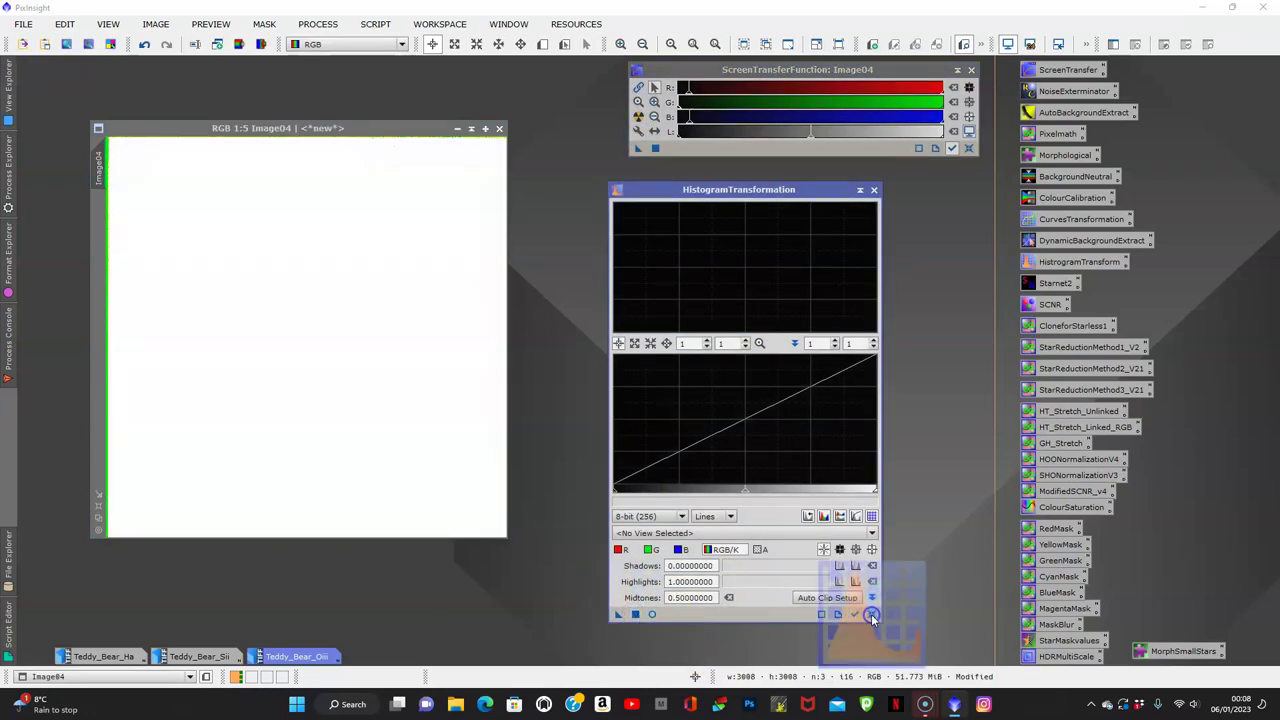
left_click(968, 148)
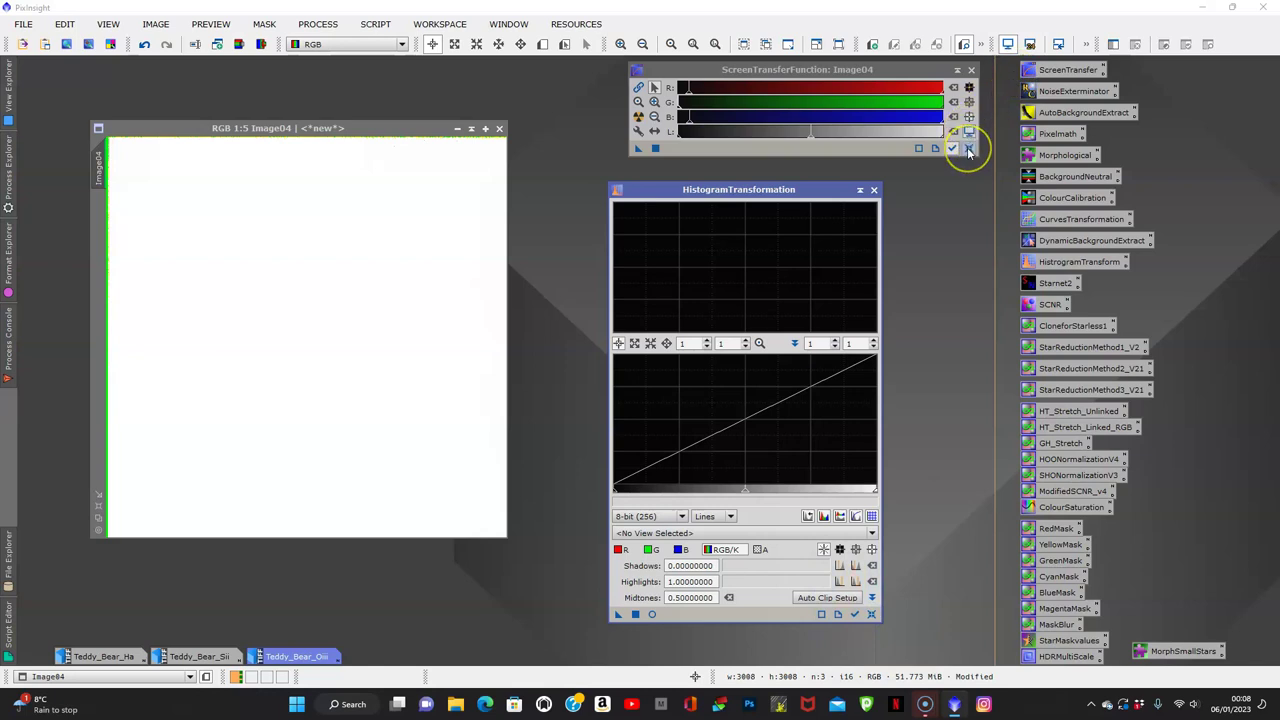
left_click(968, 148)
left_click_drag(110, 155, 86, 198)
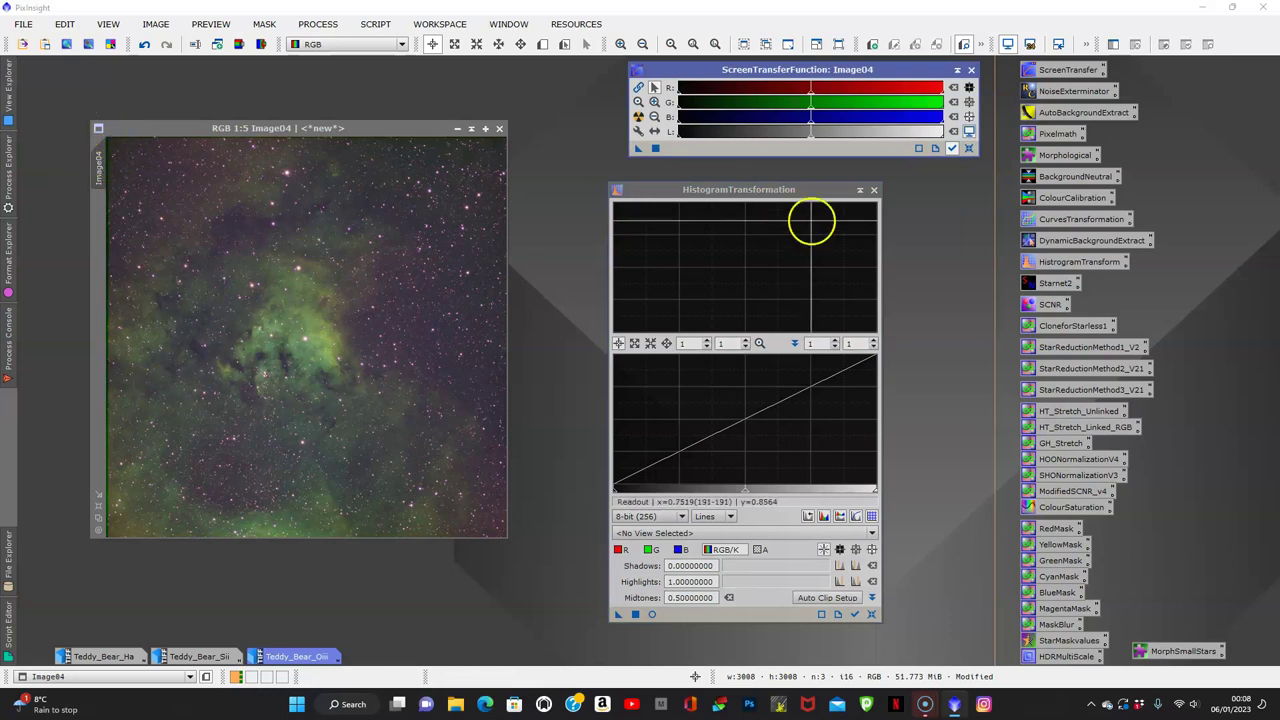
left_click(874, 190)
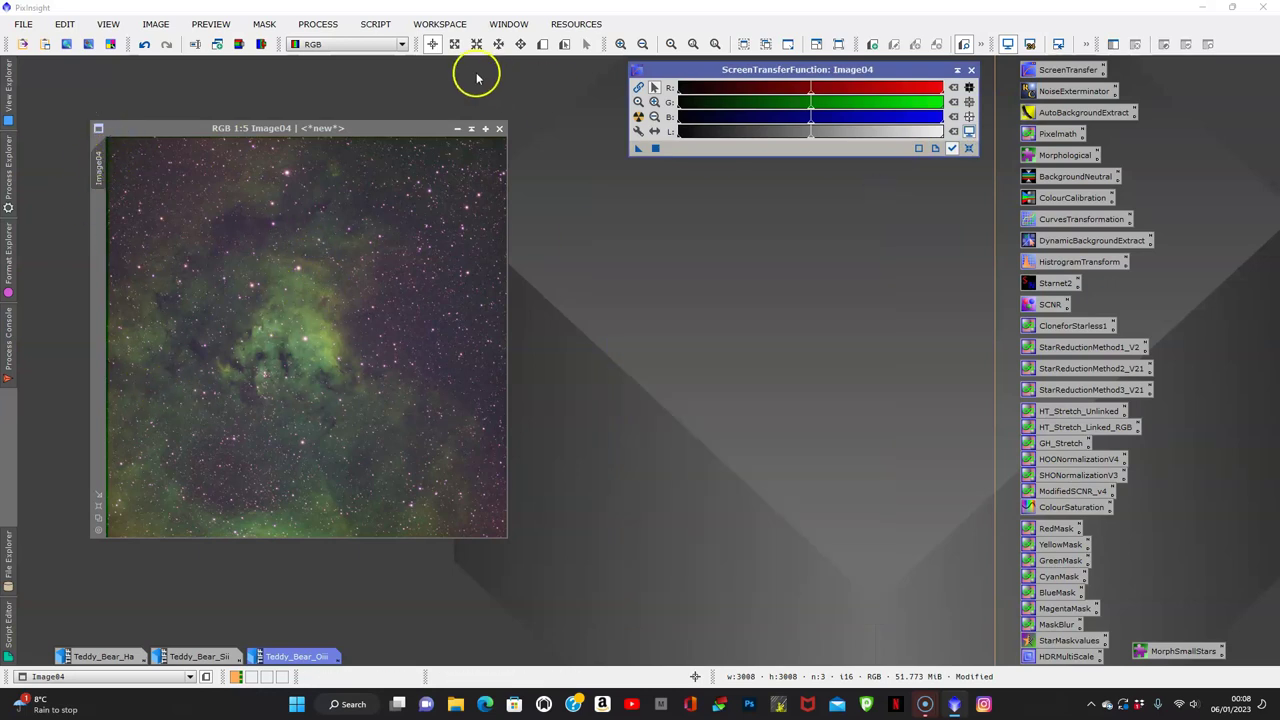
- Crop Image04 to 2945 × 2970 pixels with DynamicCrop, trimming the edges, then close DynamicCrop
left_click(312, 24)
mouse_move(400, 14)
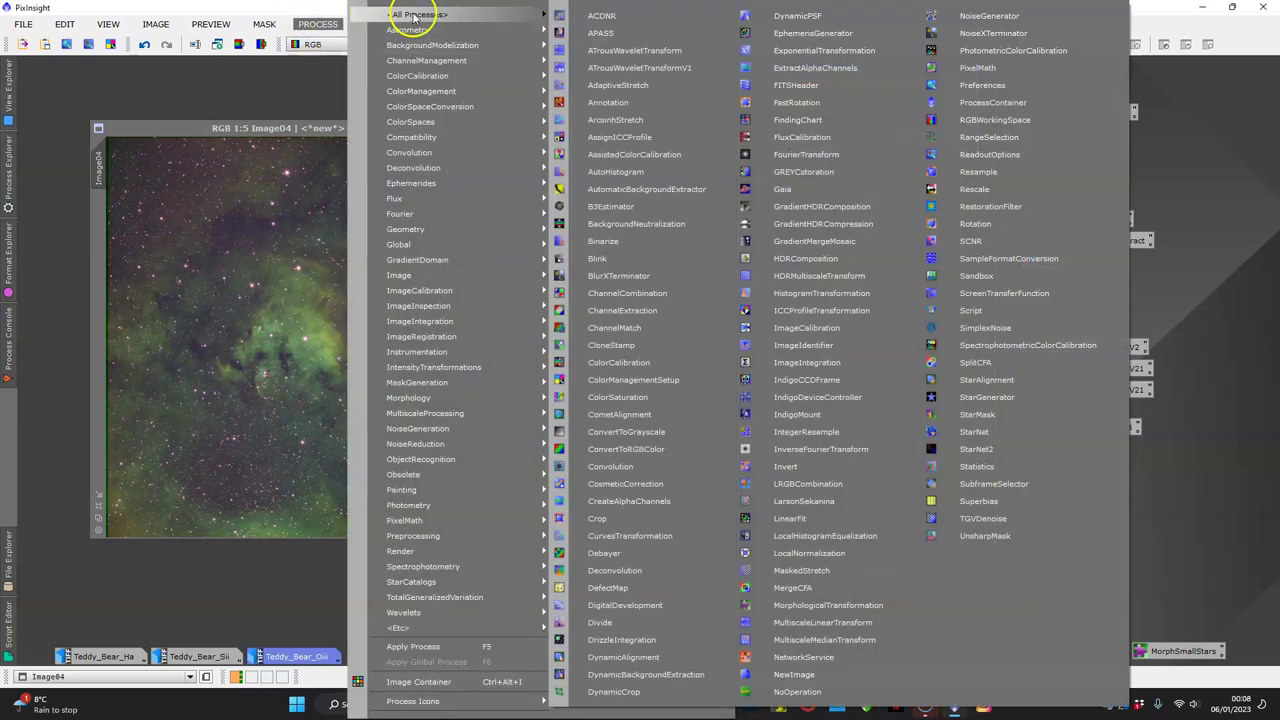
left_click(657, 693)
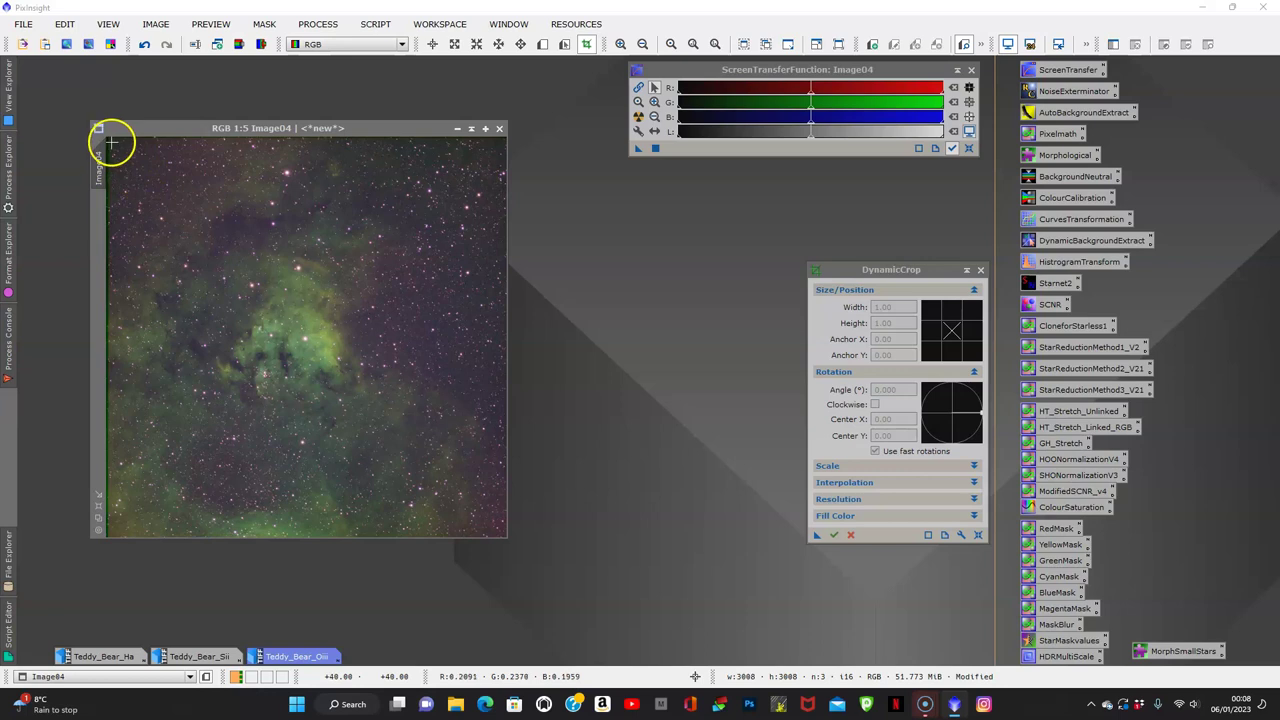
left_click_drag(111, 143, 503, 535)
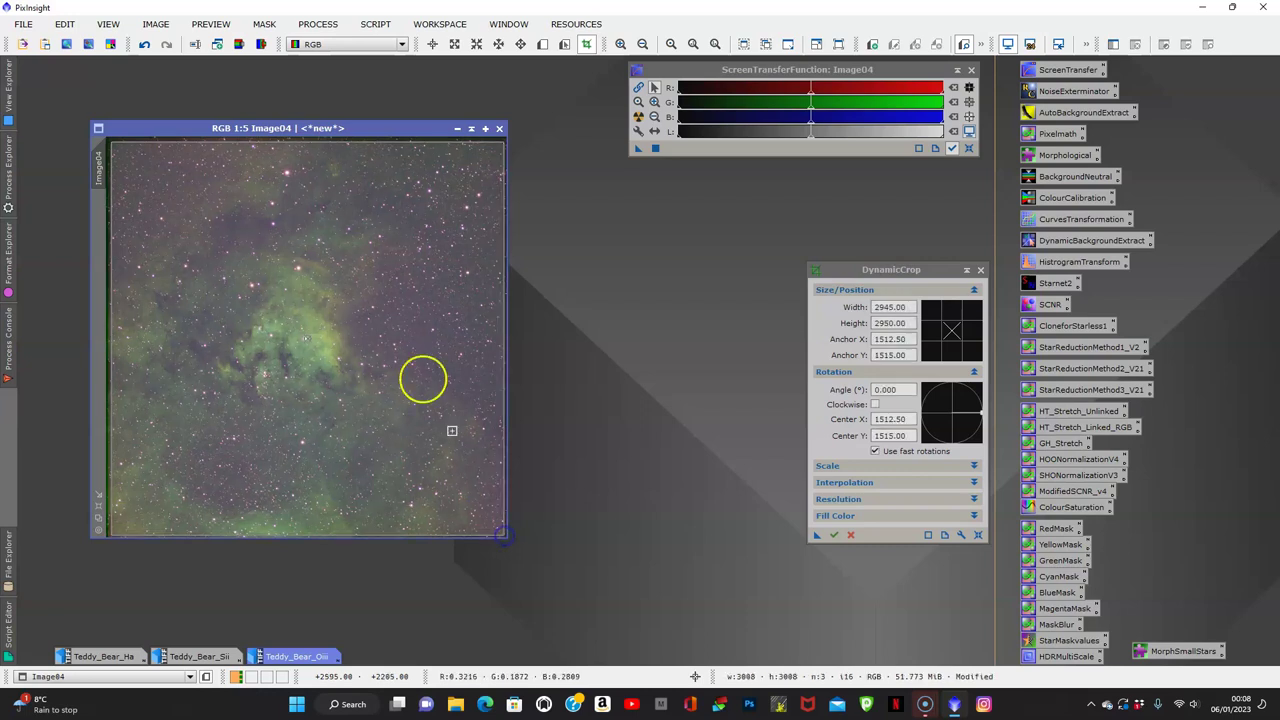
left_click_drag(316, 141, 316, 139)
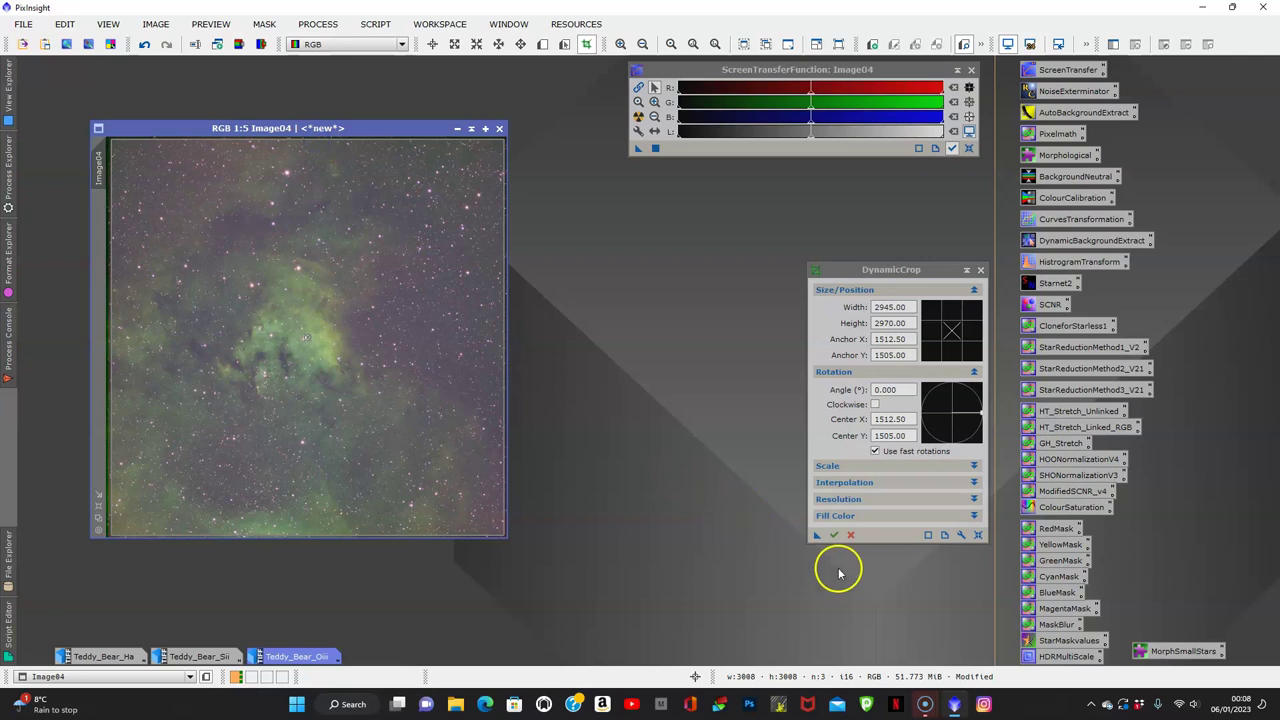
left_click(835, 537)
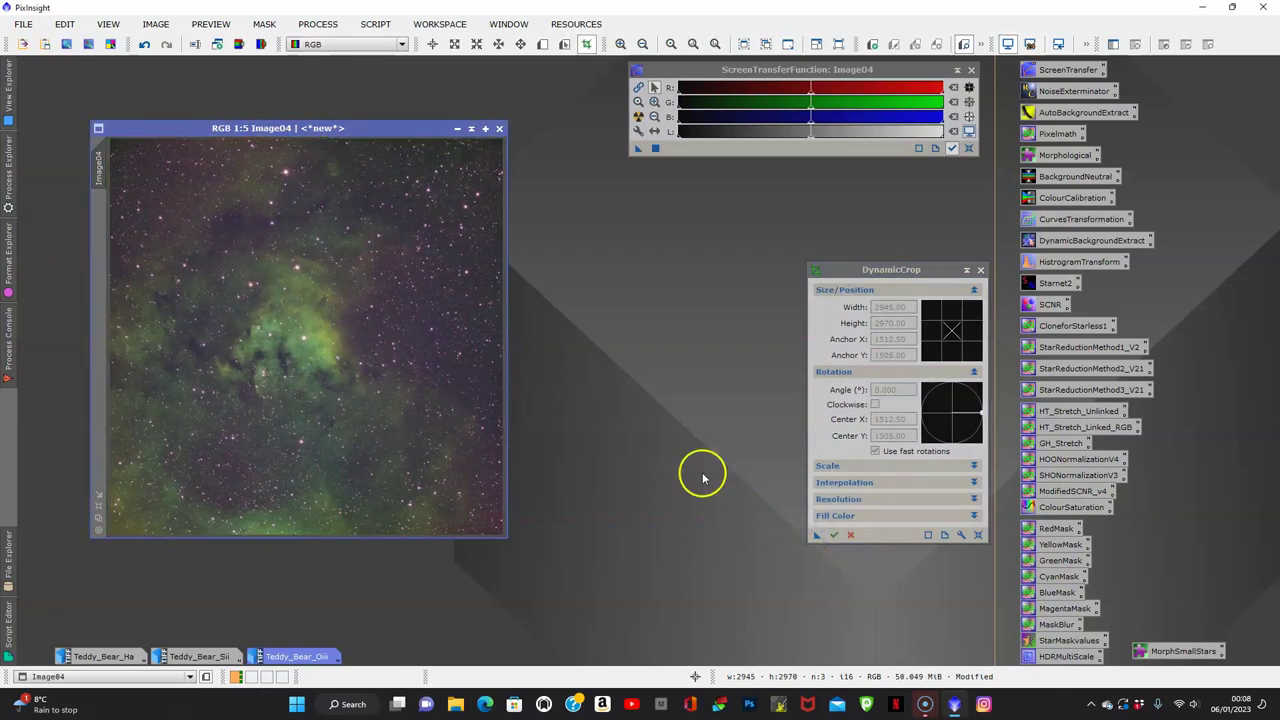
left_click(980, 272)
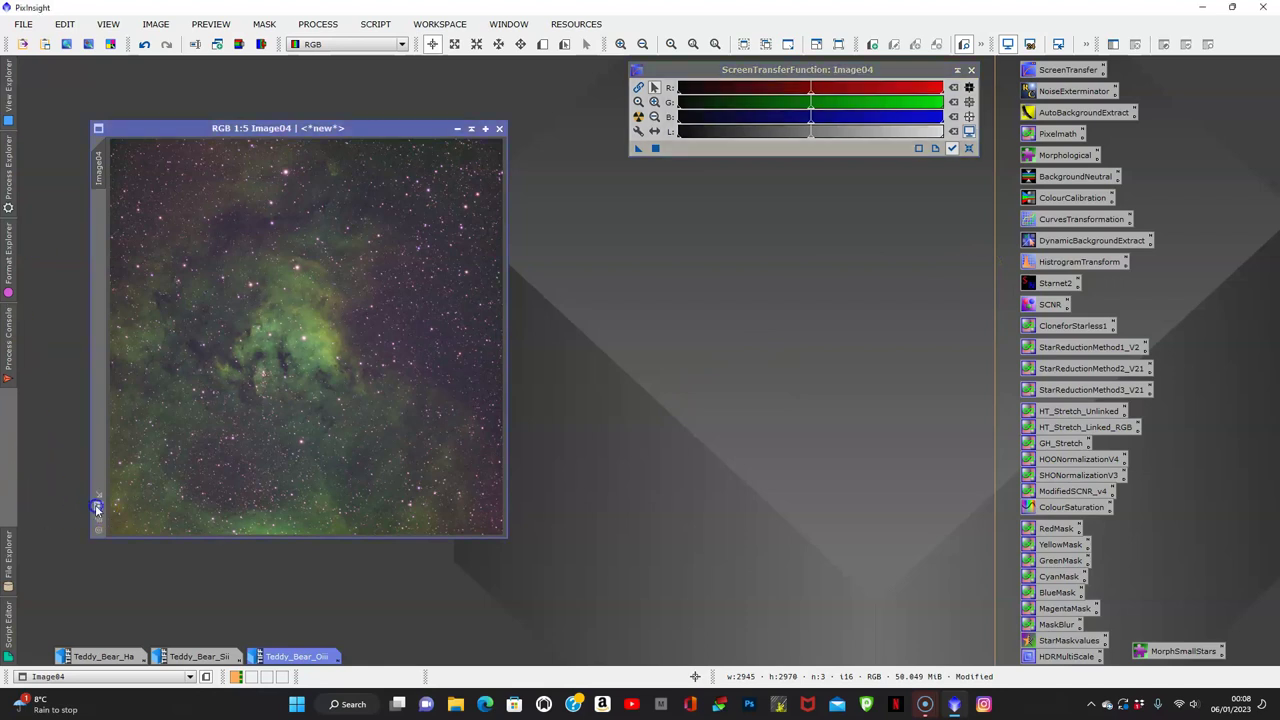
- Move the cropped Image04 window up and left and zoom in and out to inspect it
scroll(158, 430, "up", 1)
left_click_drag(318, 128, 304, 92)
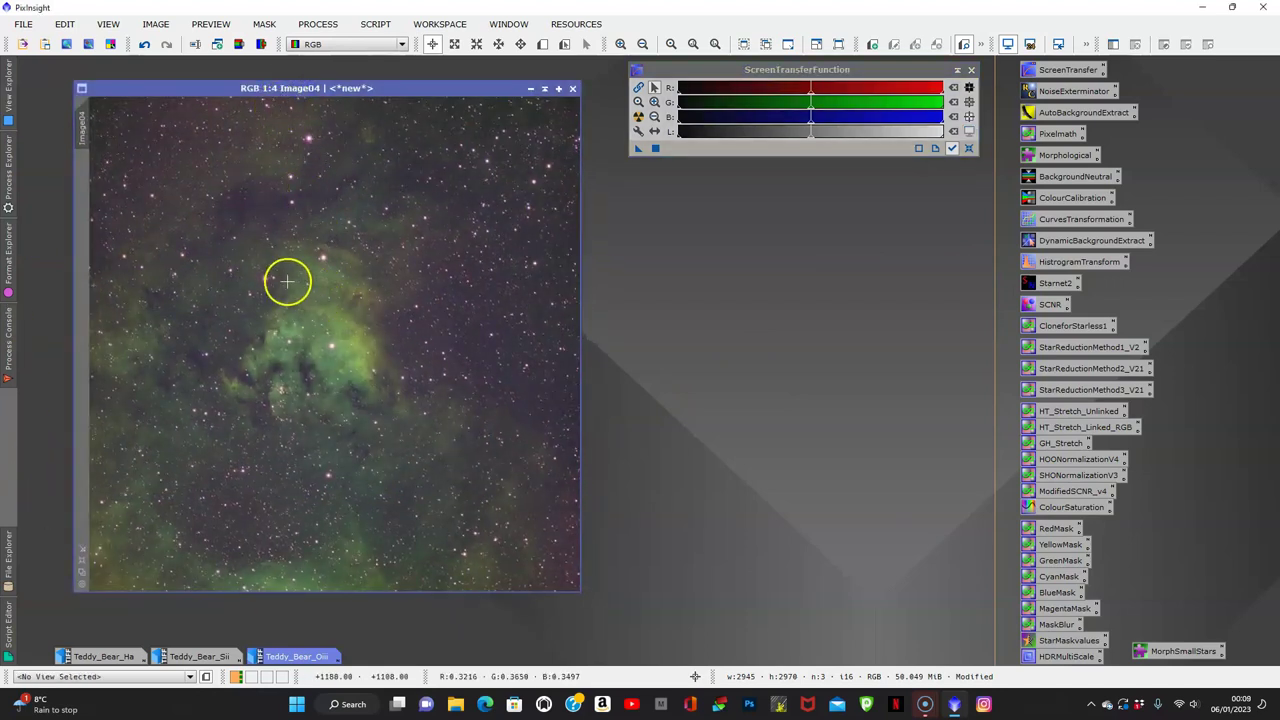
scroll(287, 281, "up", 3)
scroll(287, 281, "down", 4)
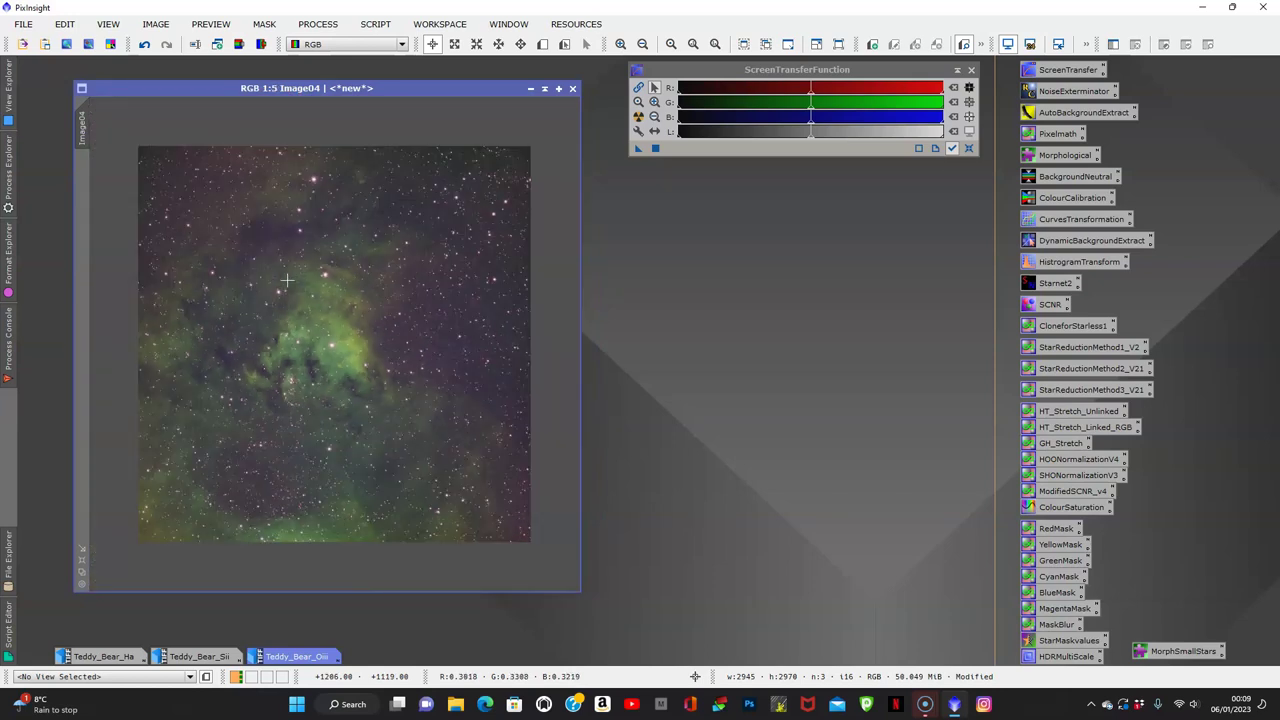
scroll(306, 277, "up", 1)
scroll(306, 277, "down", 1)
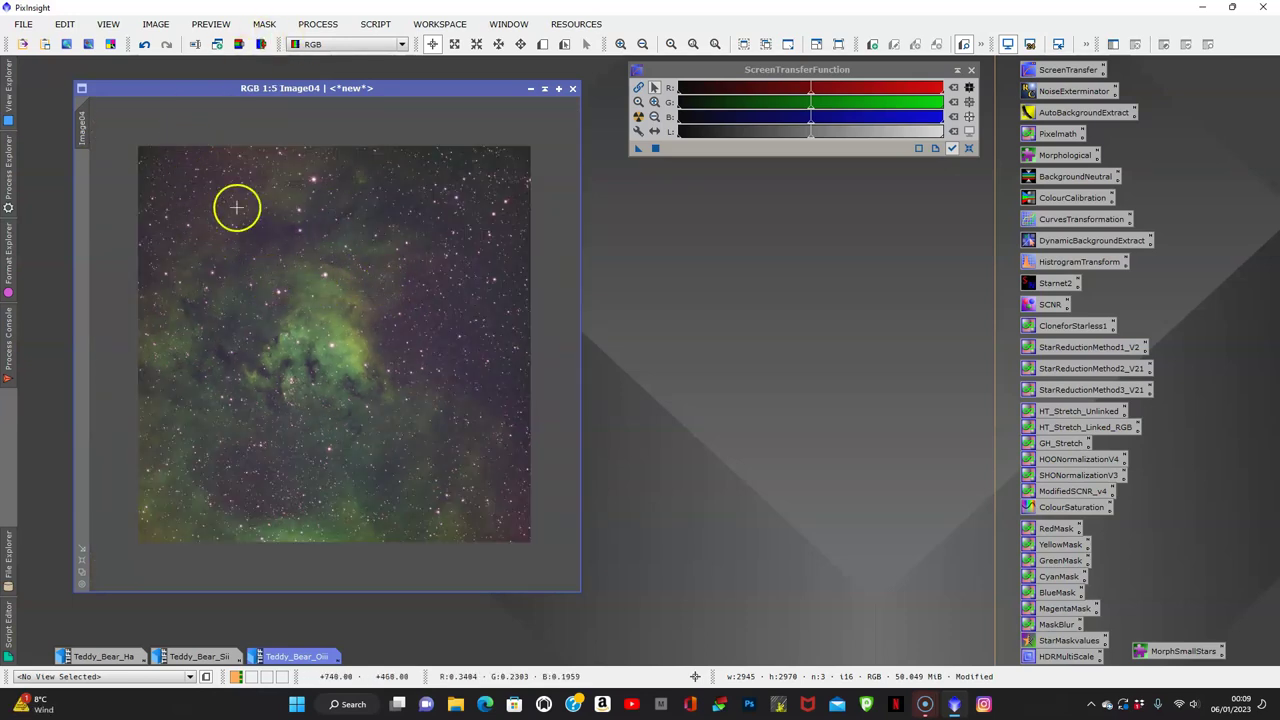
- Run the CorrectMagentaStars script on Image04 at Amount 0.80 without a mask
left_click(372, 24)
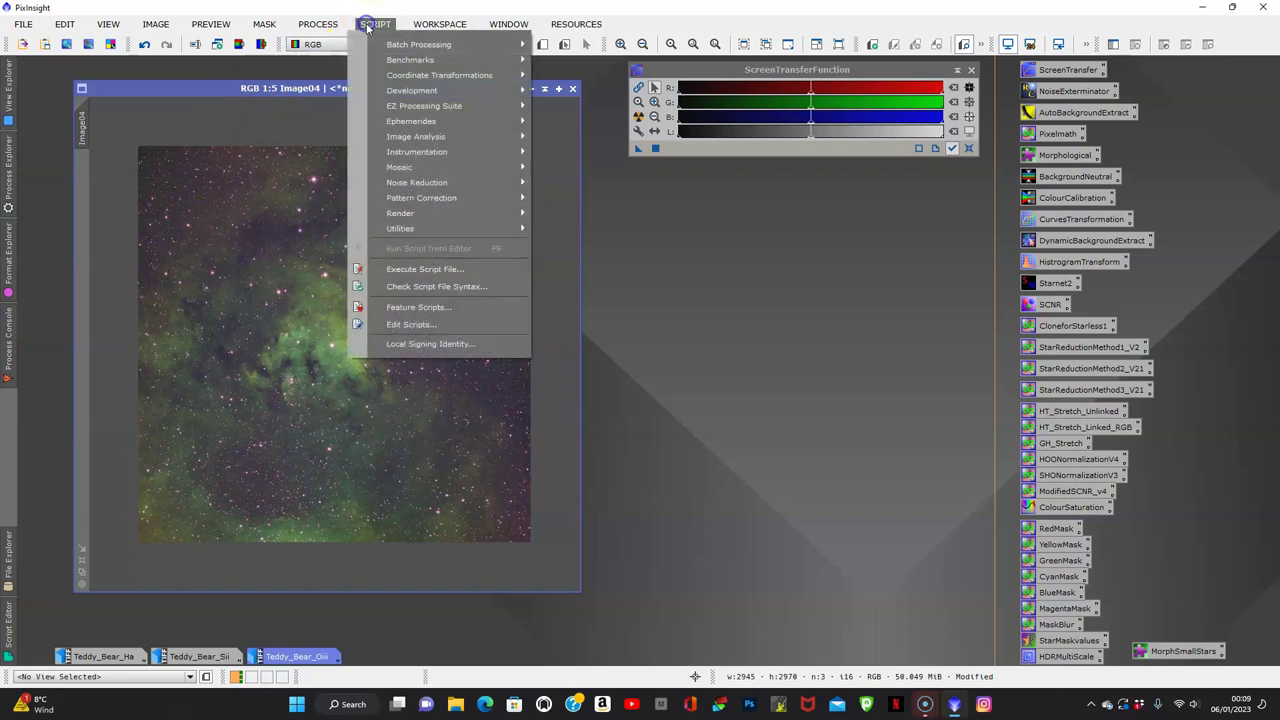
mouse_move(398, 231)
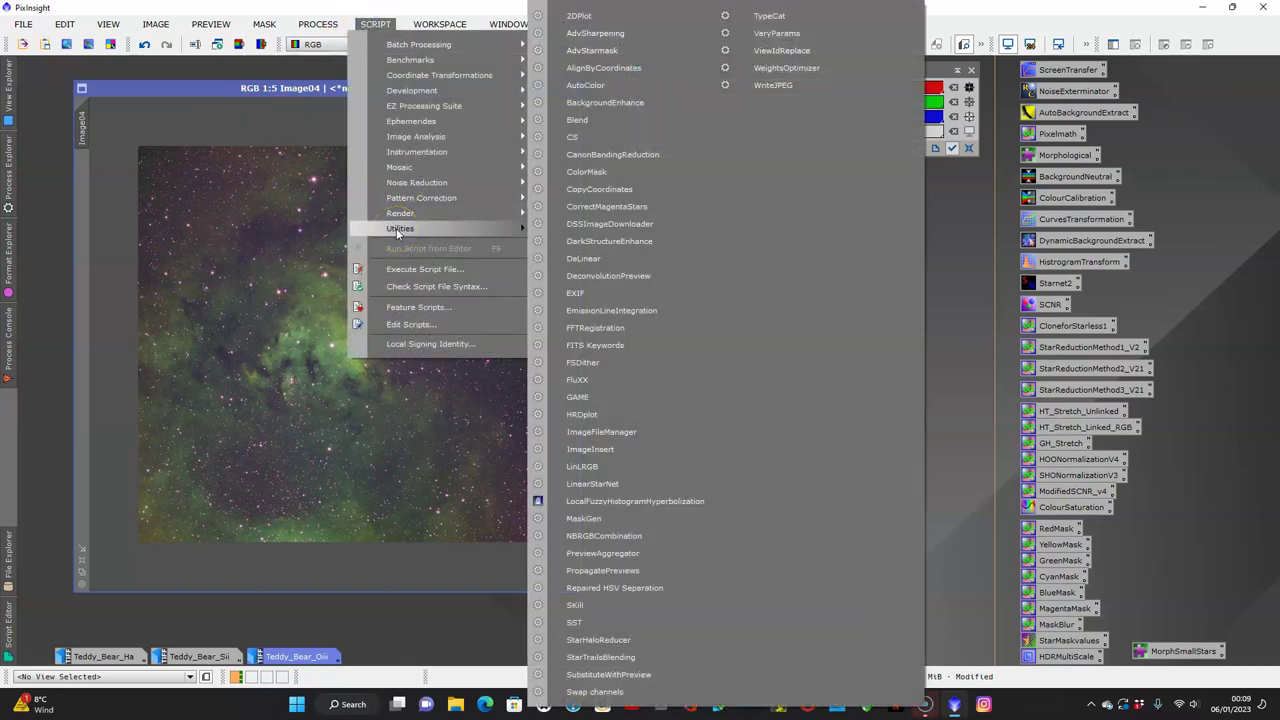
left_click(610, 210)
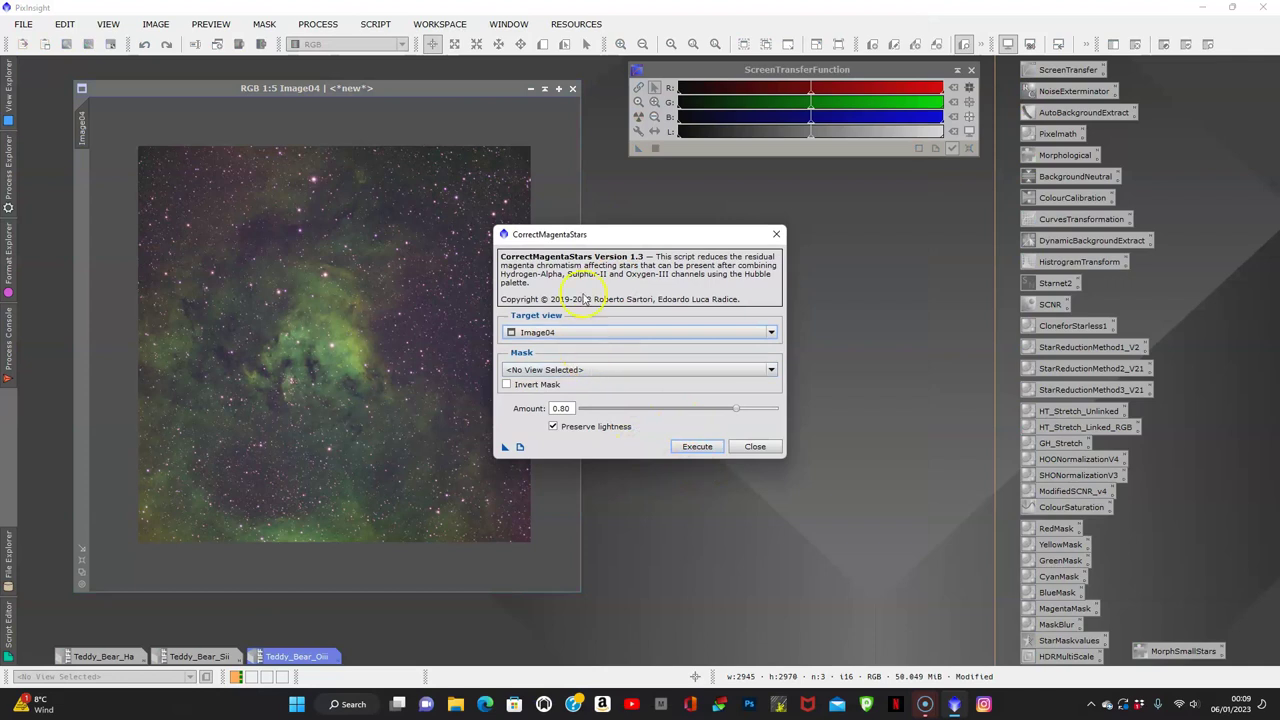
left_click(580, 369)
left_click(571, 370)
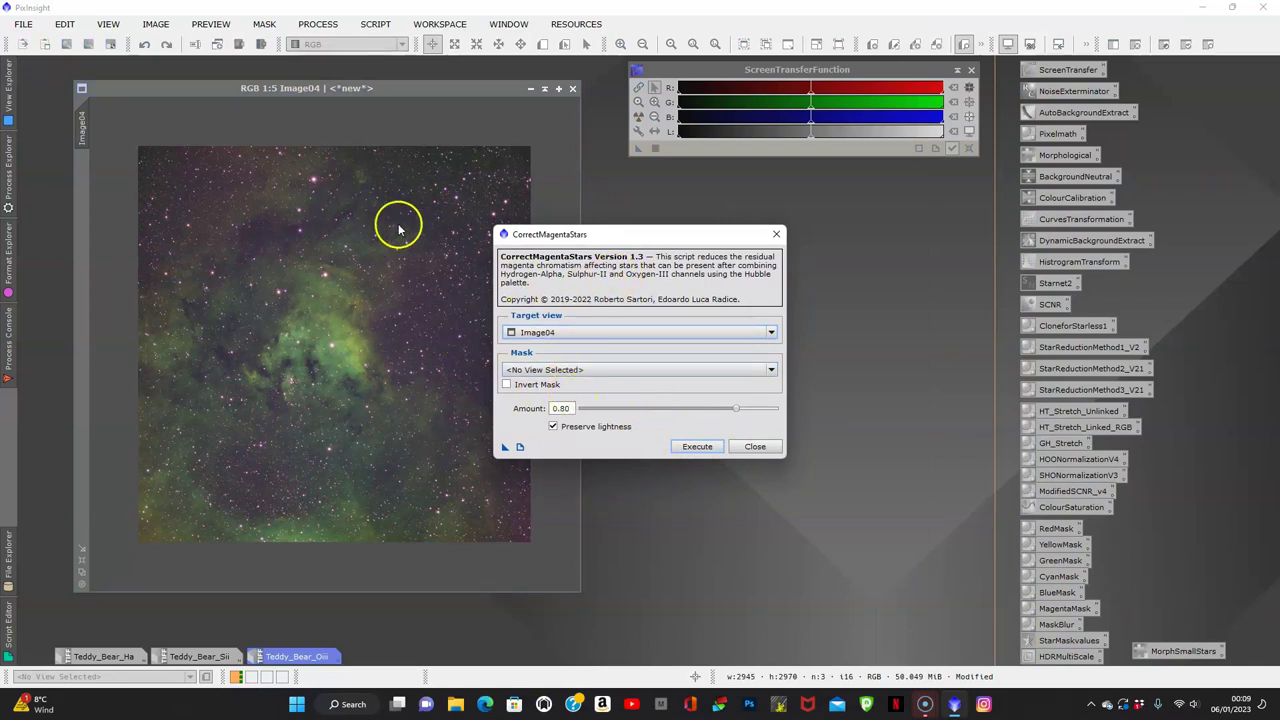
left_click(697, 447)
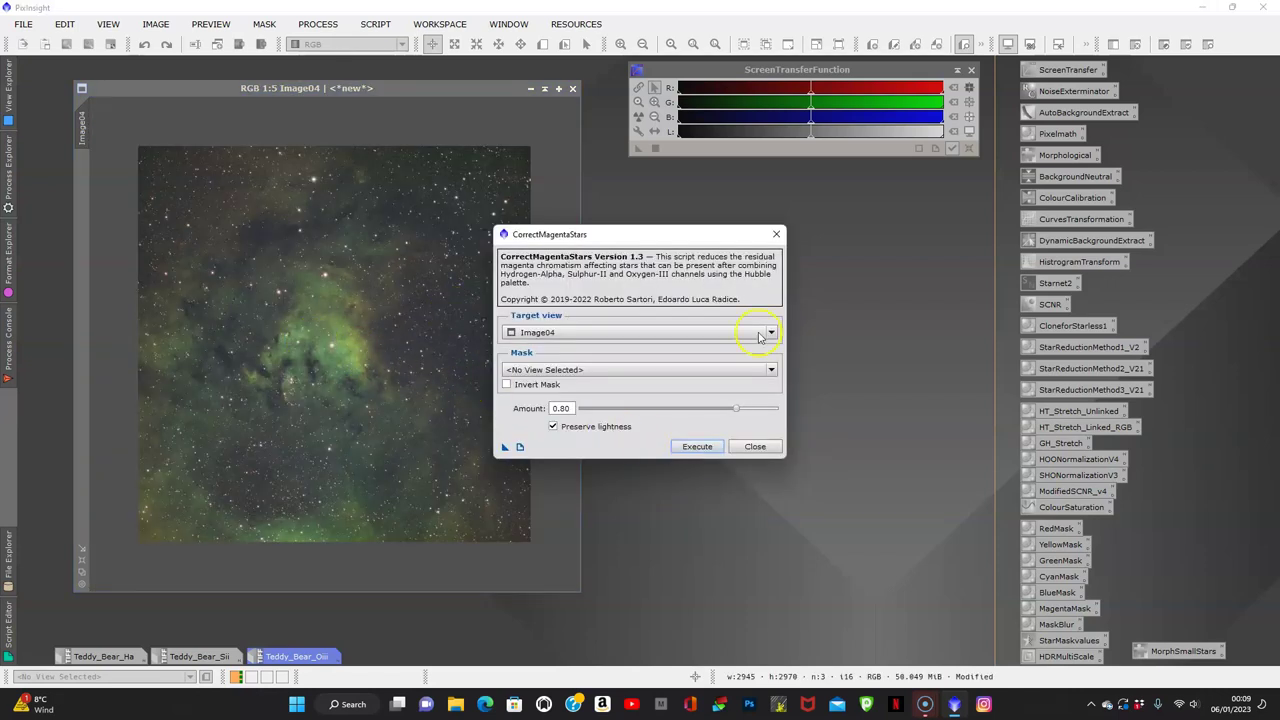
left_click(756, 446)
- Zoom in and compare Image04's stars before and after the correction with Undo/Redo
scroll(326, 257, "up", 1)
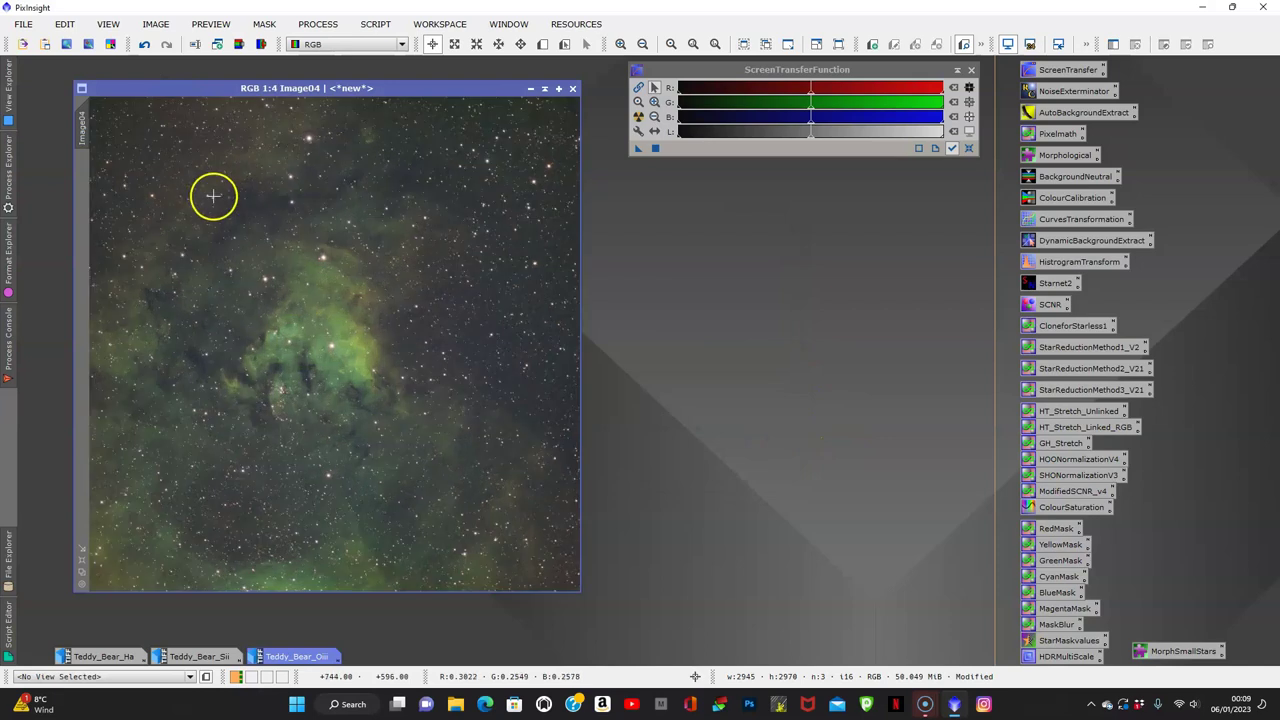
scroll(220, 189, "up", 1)
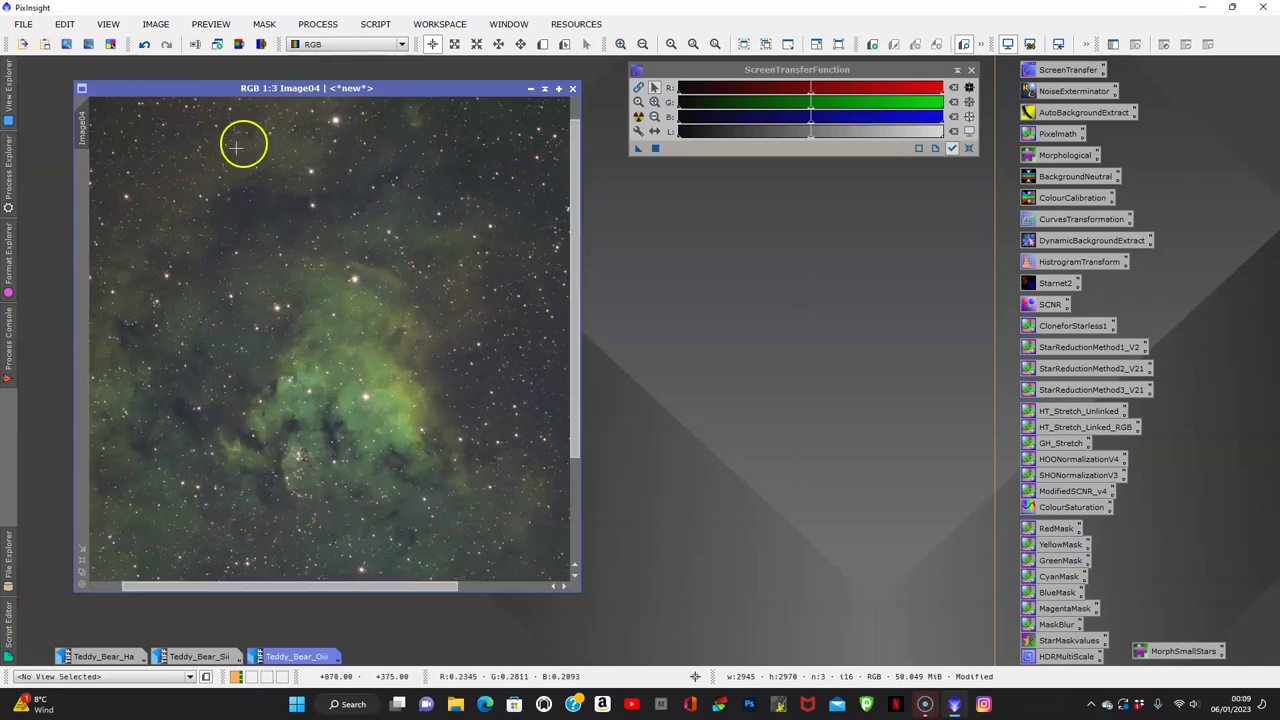
left_click(143, 45)
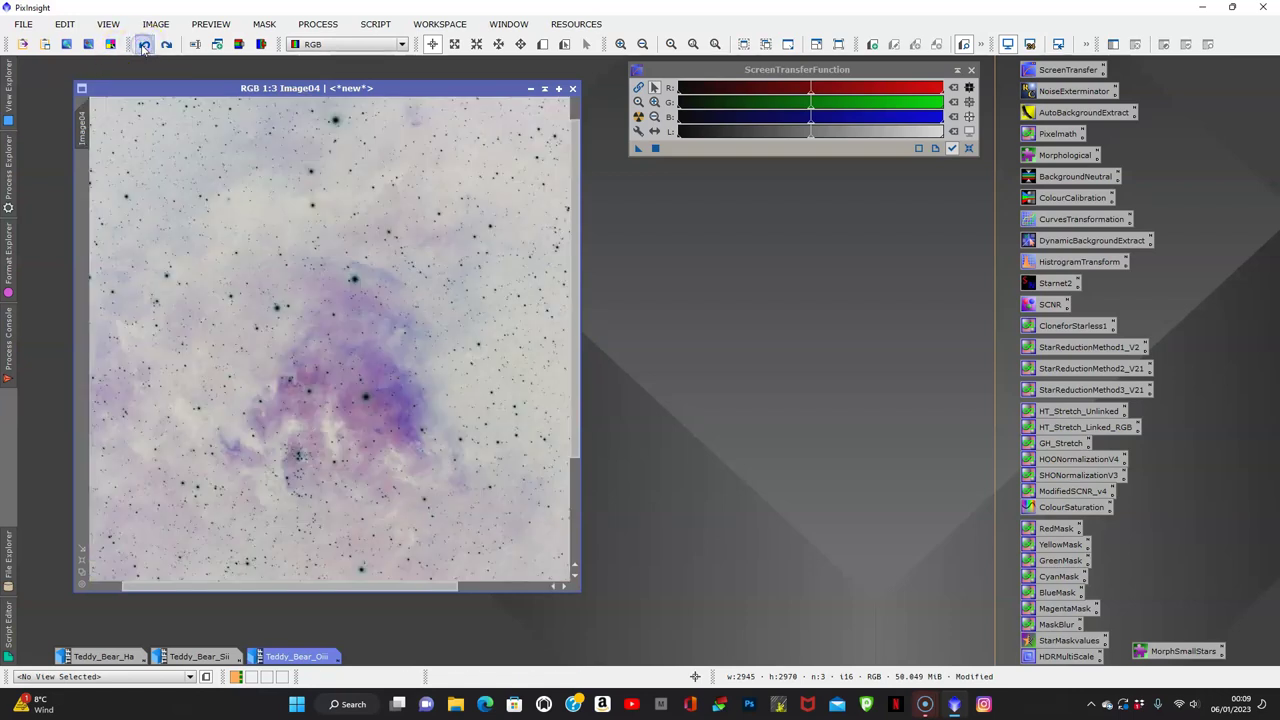
left_click(168, 45)
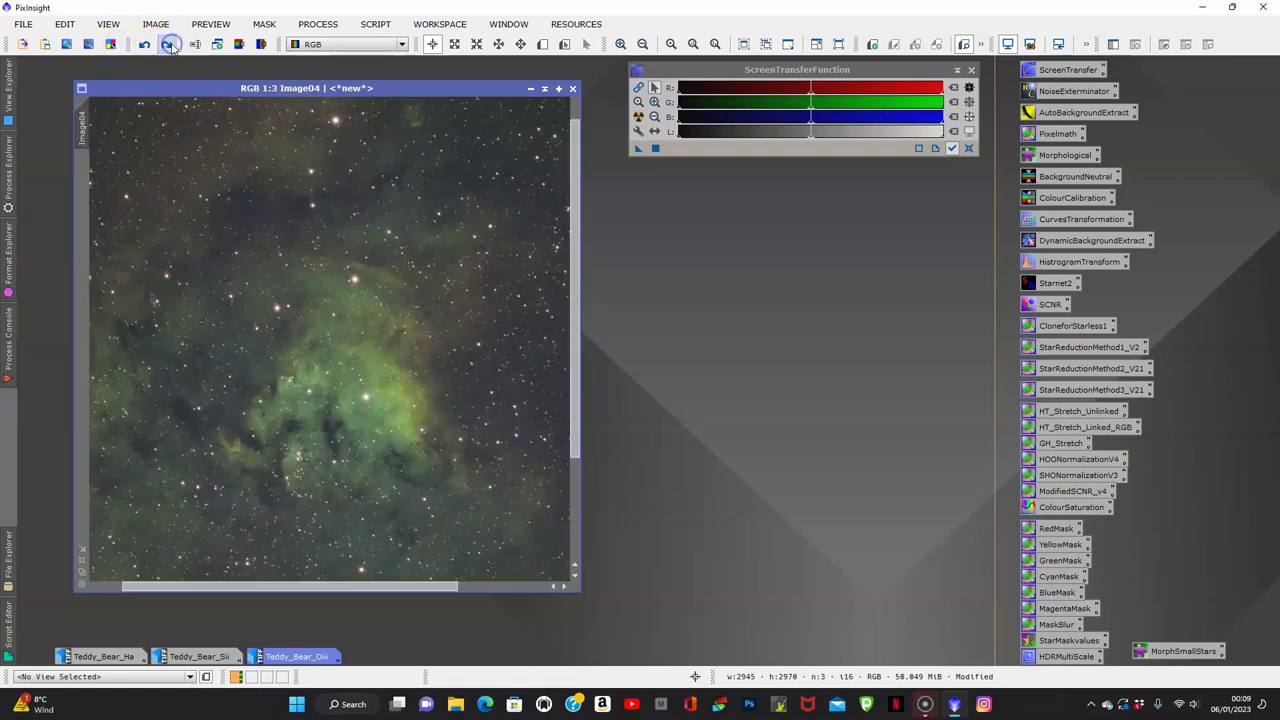
scroll(356, 388, "down", 4)
scroll(364, 385, "up", 2)
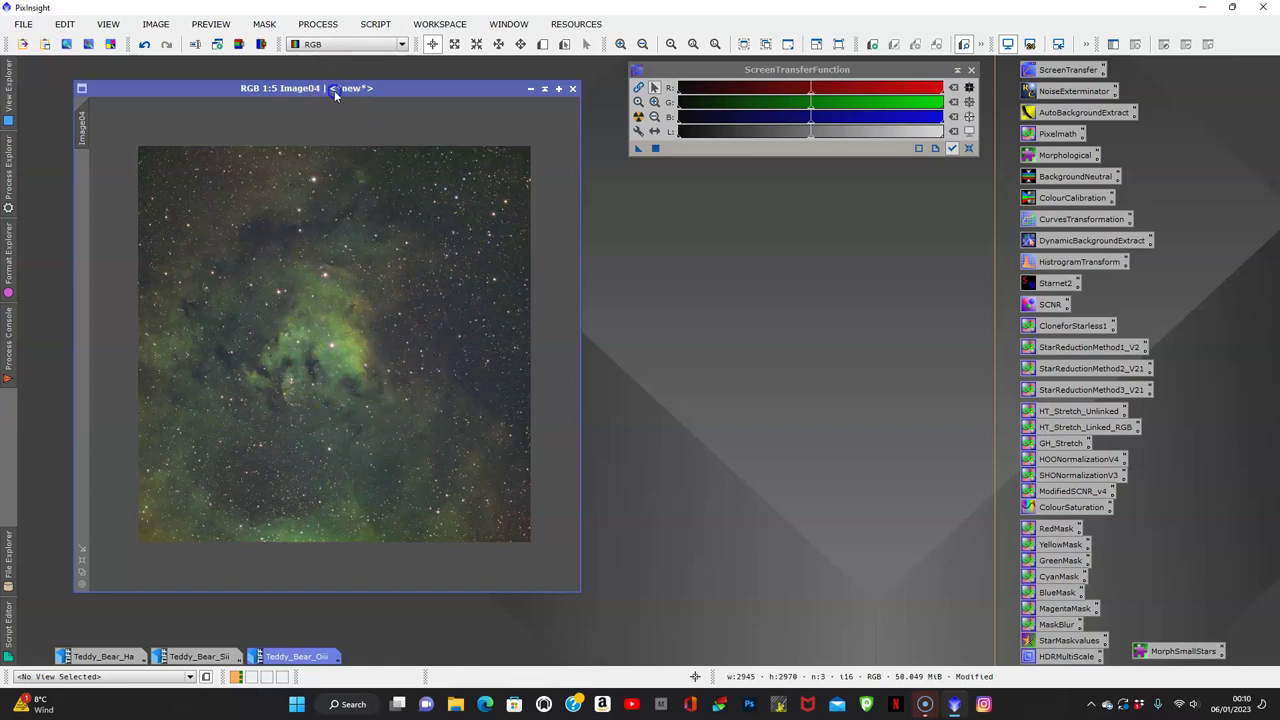
left_click_drag(335, 93, 319, 84)
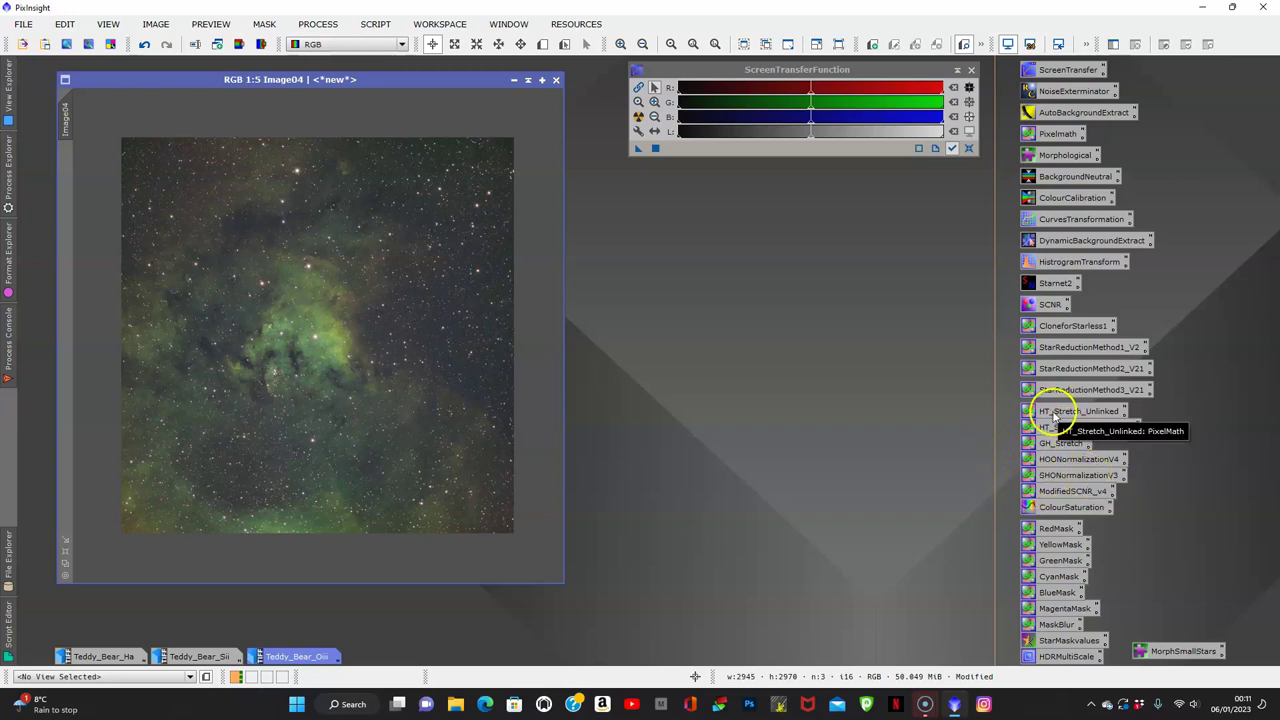
- Apply the ModifiedSCNR_v4 PixelMath, with blend Amount 0.95, to Image04
left_click(1055, 492)
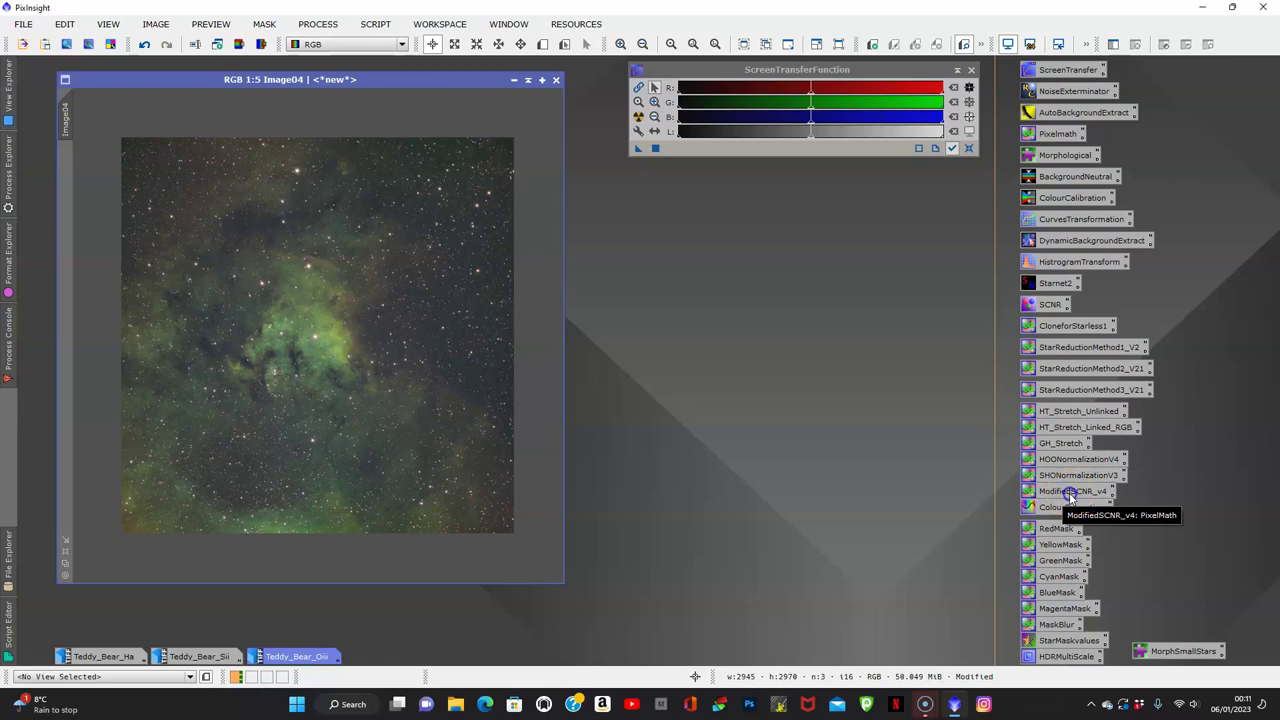
double_click(1070, 495)
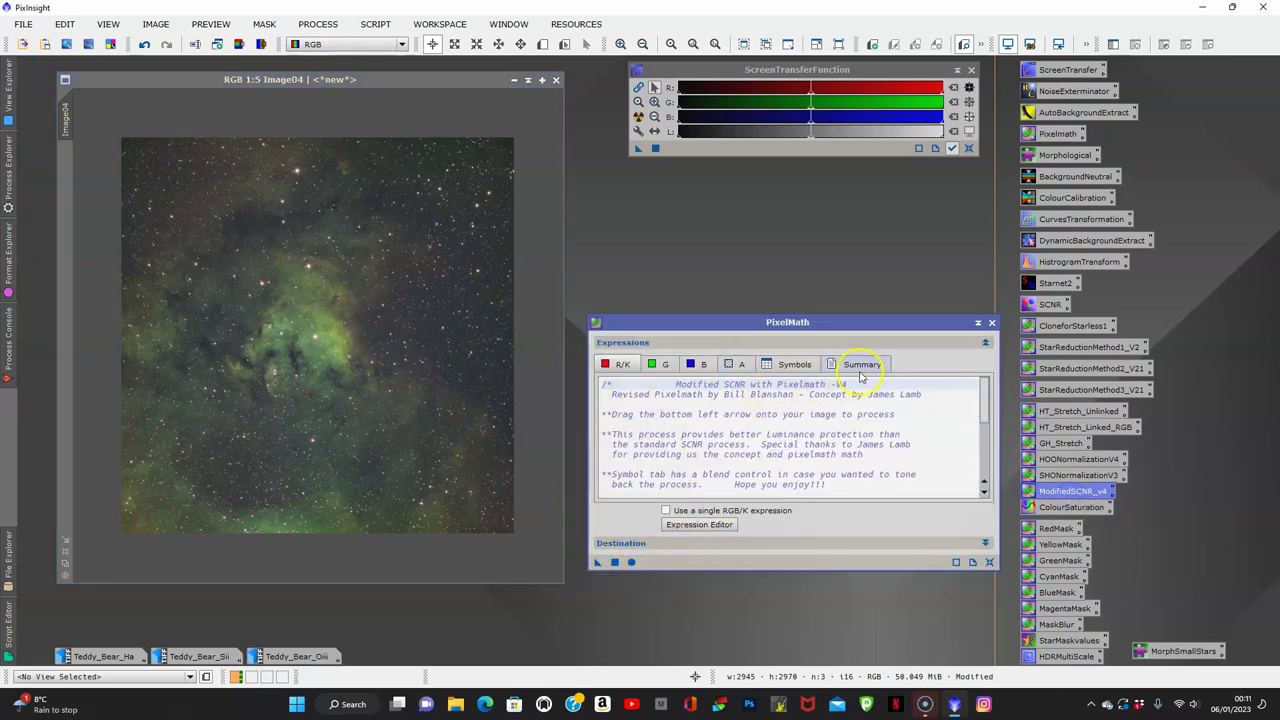
left_click(777, 365)
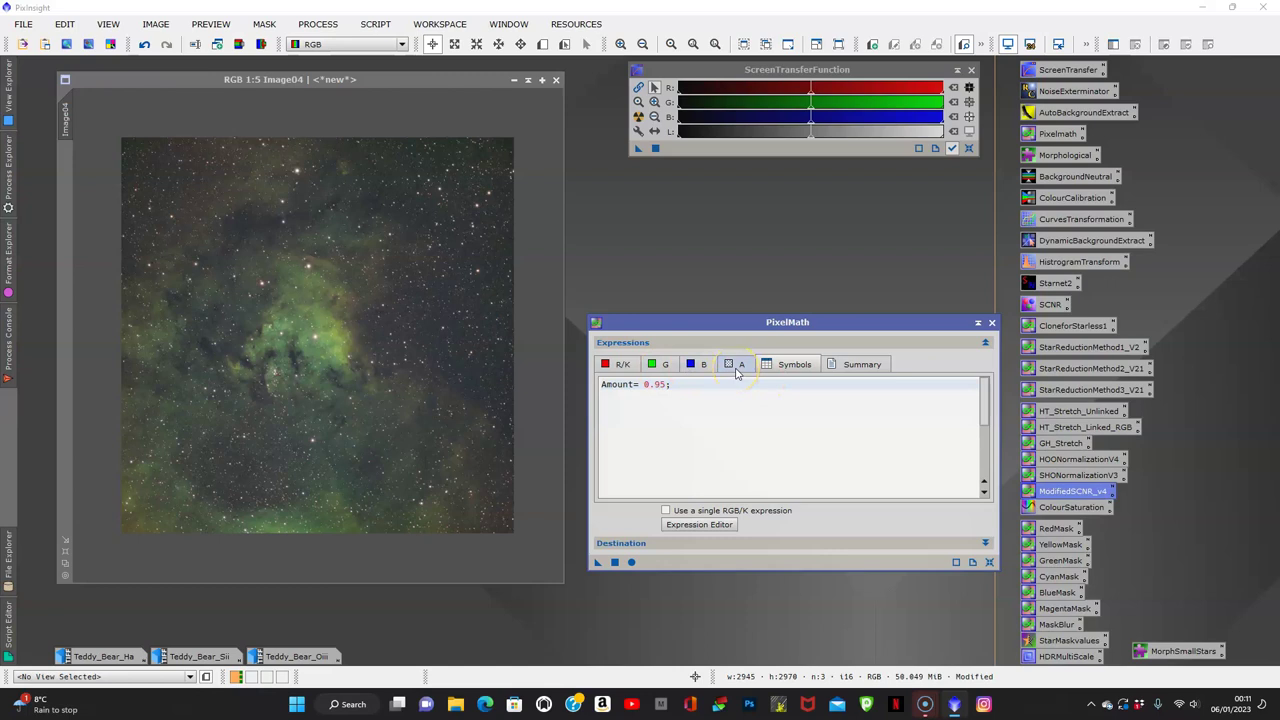
left_click(622, 366)
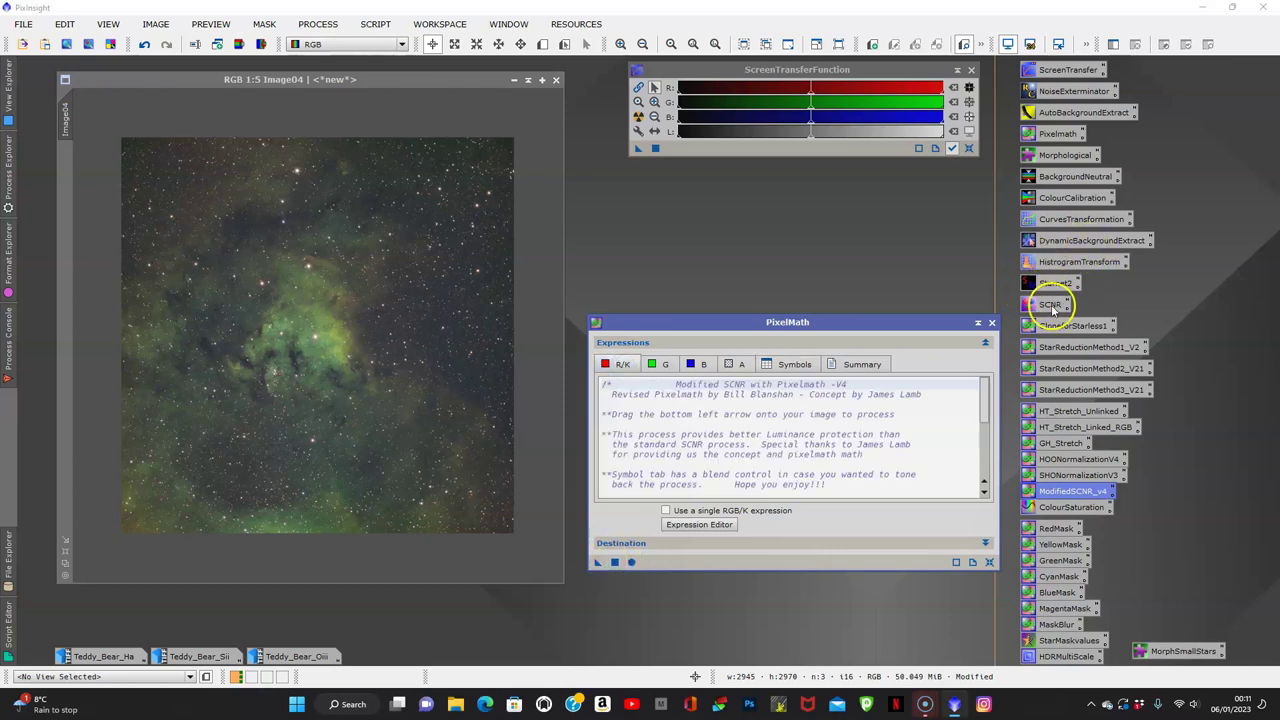
left_click_drag(599, 564, 599, 565)
left_click_drag(364, 403, 364, 403)
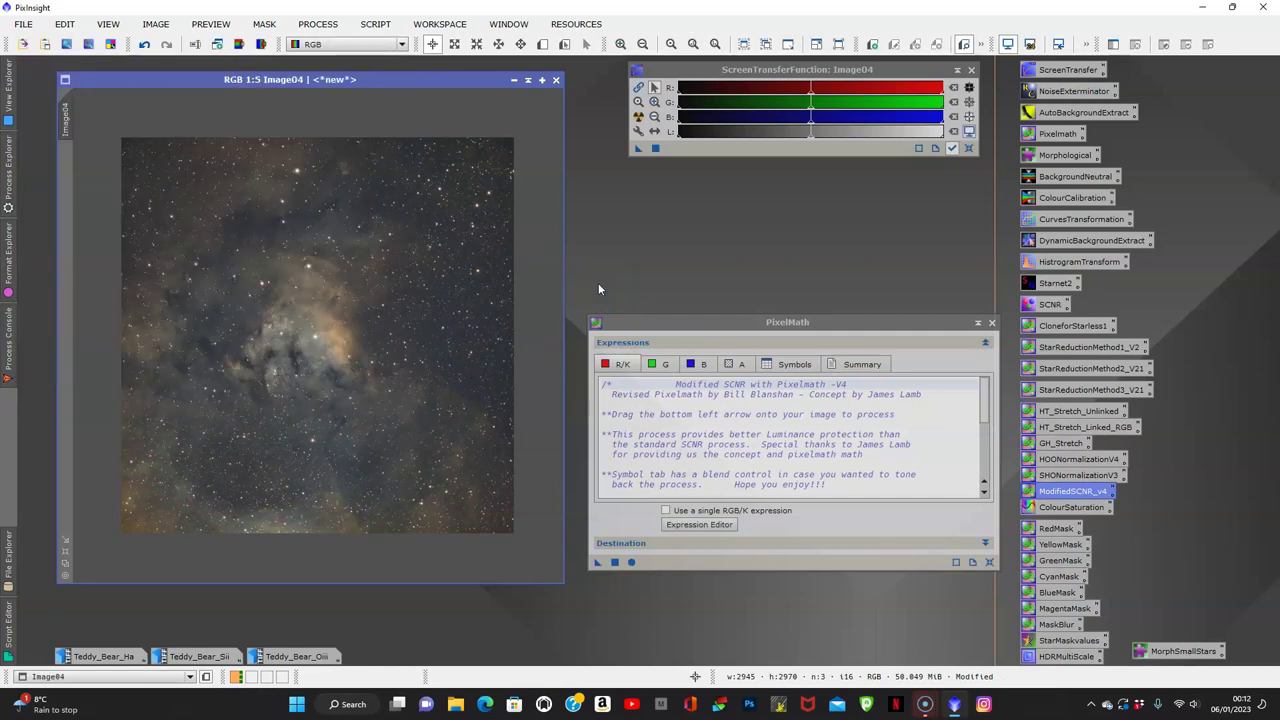
- Compare the SCNR result with Undo/Redo, then close PixelMath
left_click(145, 45)
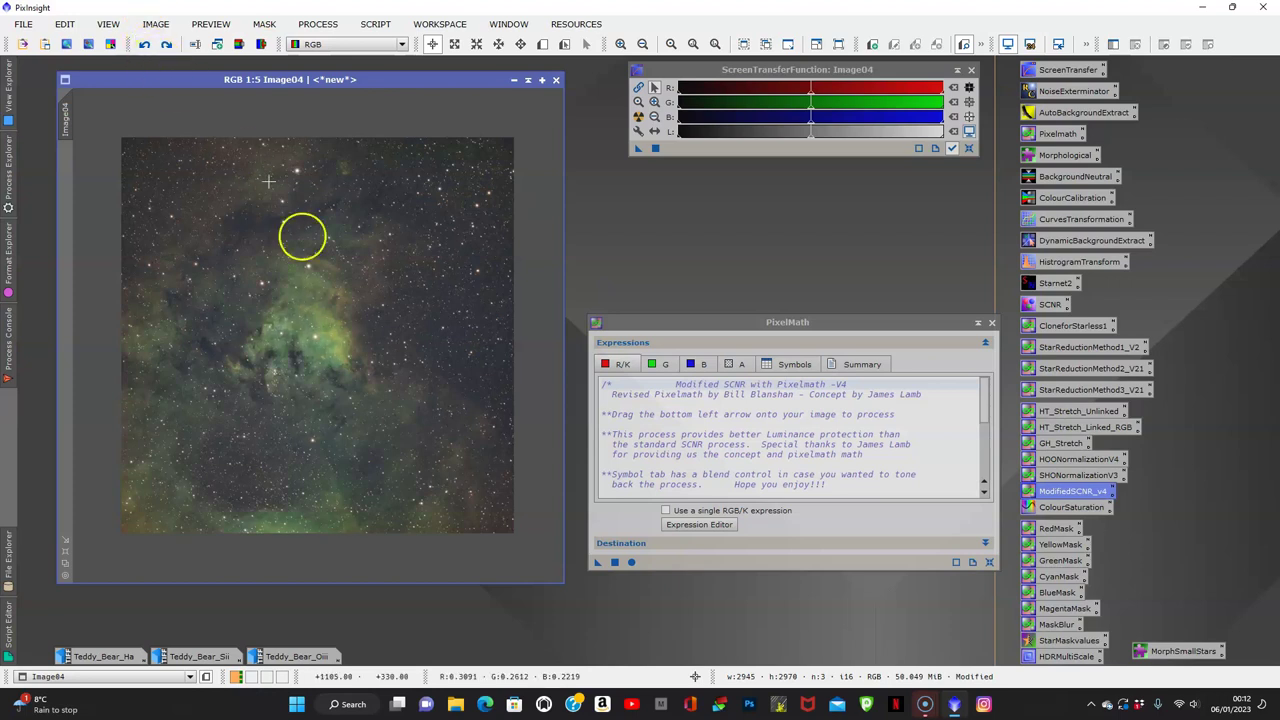
left_click(166, 45)
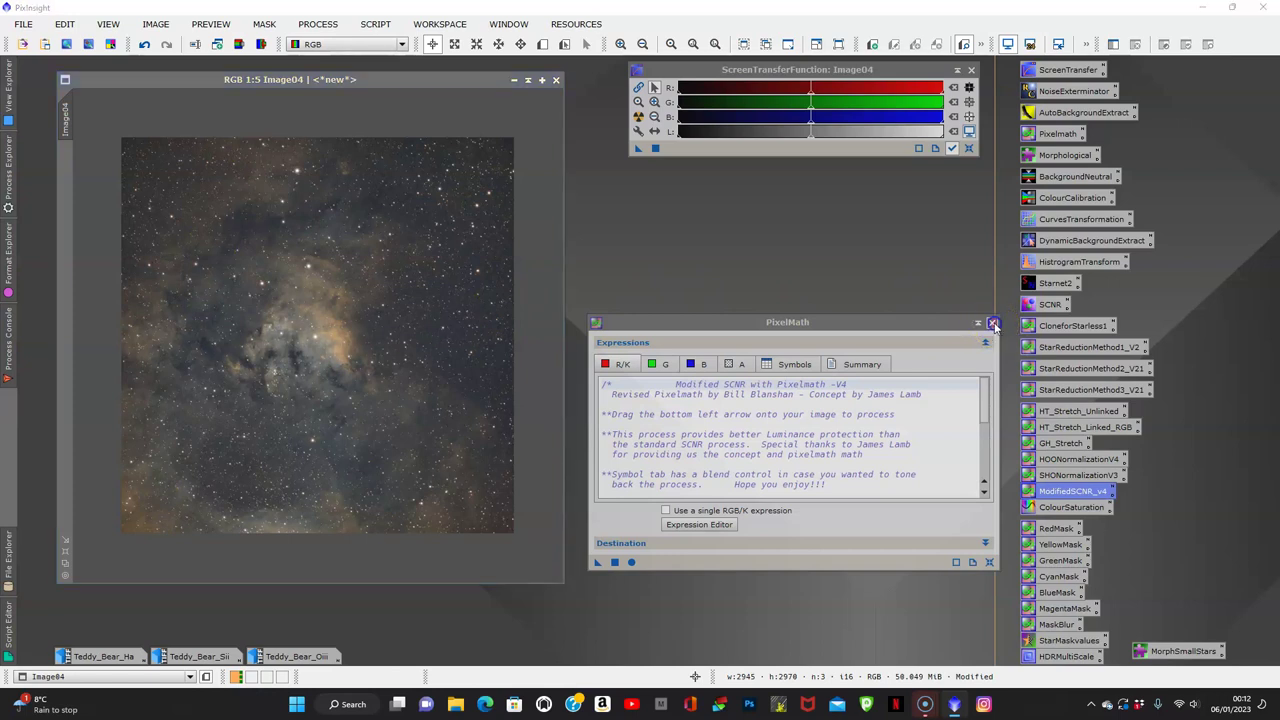
left_click(992, 323)
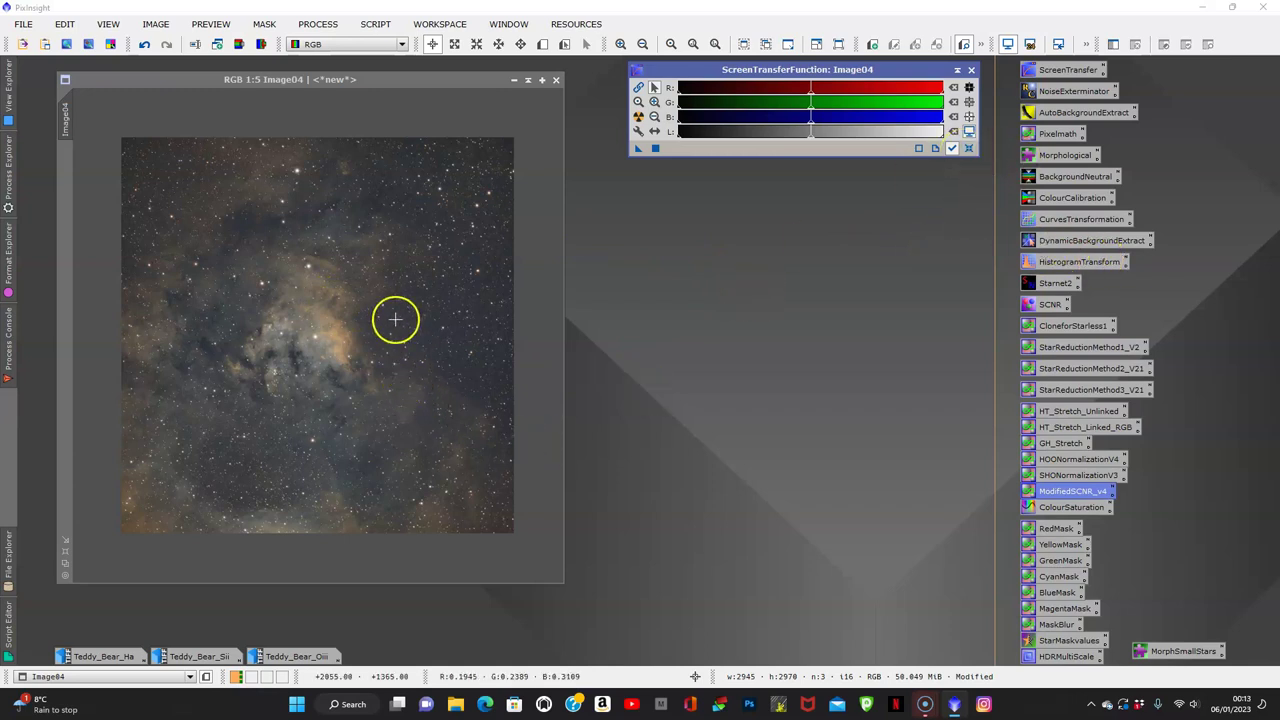
- Zoom in and out on the recombined Image04 to inspect the stars over the nebulosity
scroll(395, 319, "up", 4)
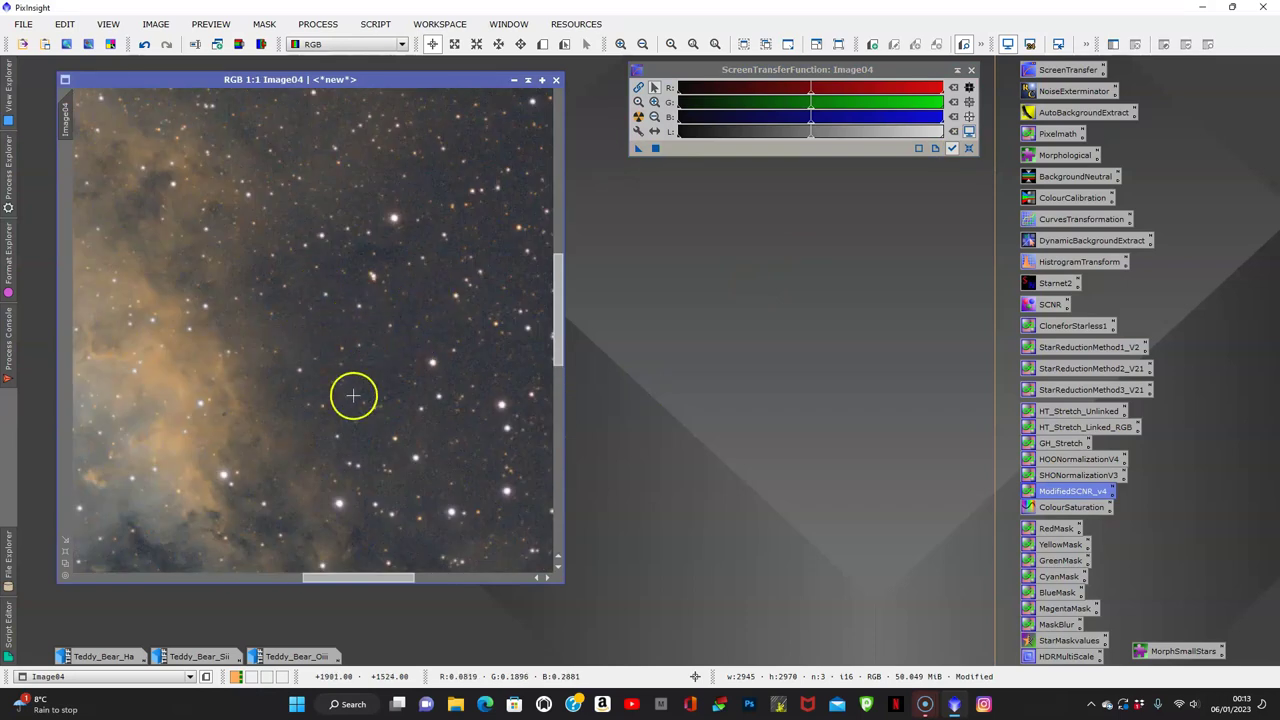
scroll(345, 392, "down", 1)
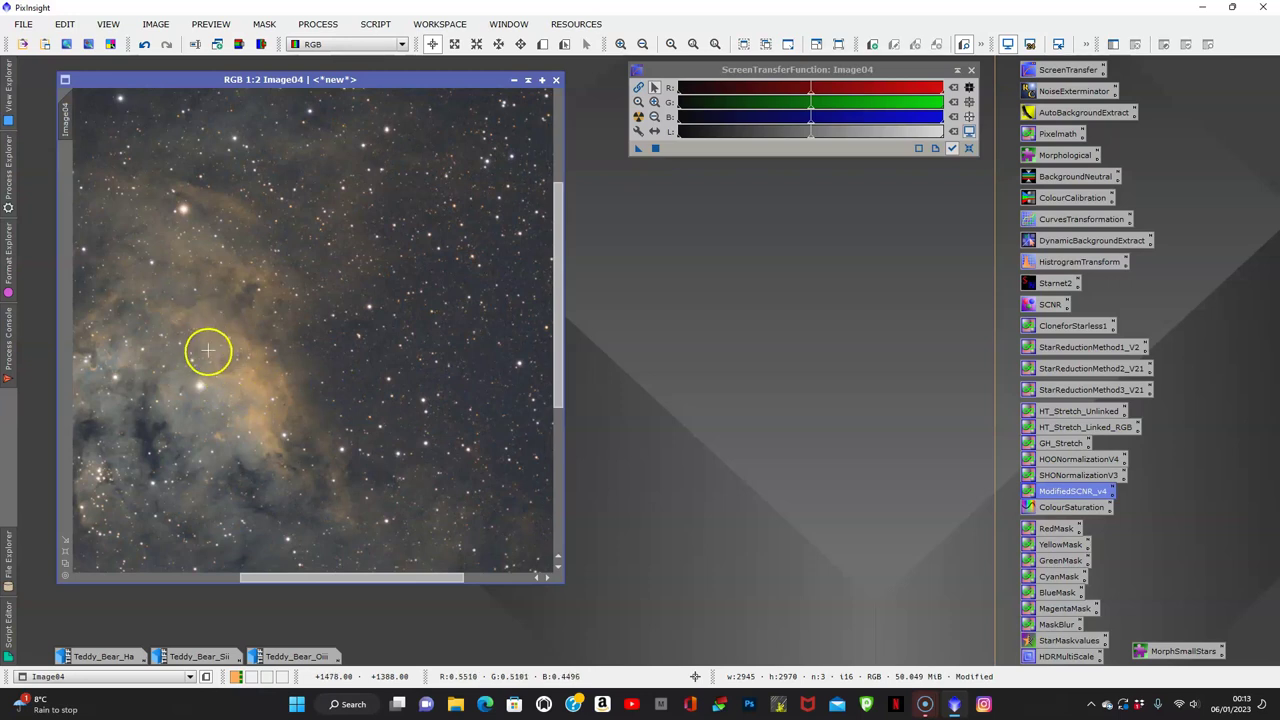
scroll(209, 350, "up", 1)
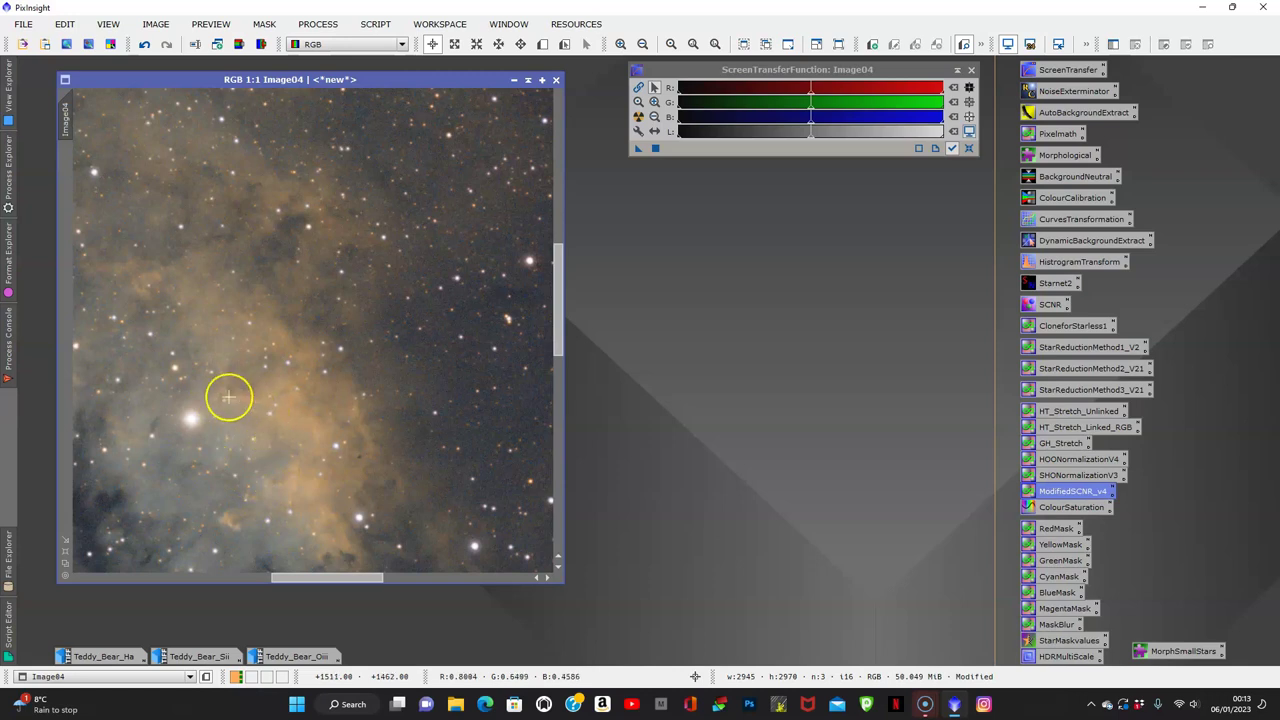
scroll(229, 396, "down", 1)
scroll(229, 396, "down", 1)
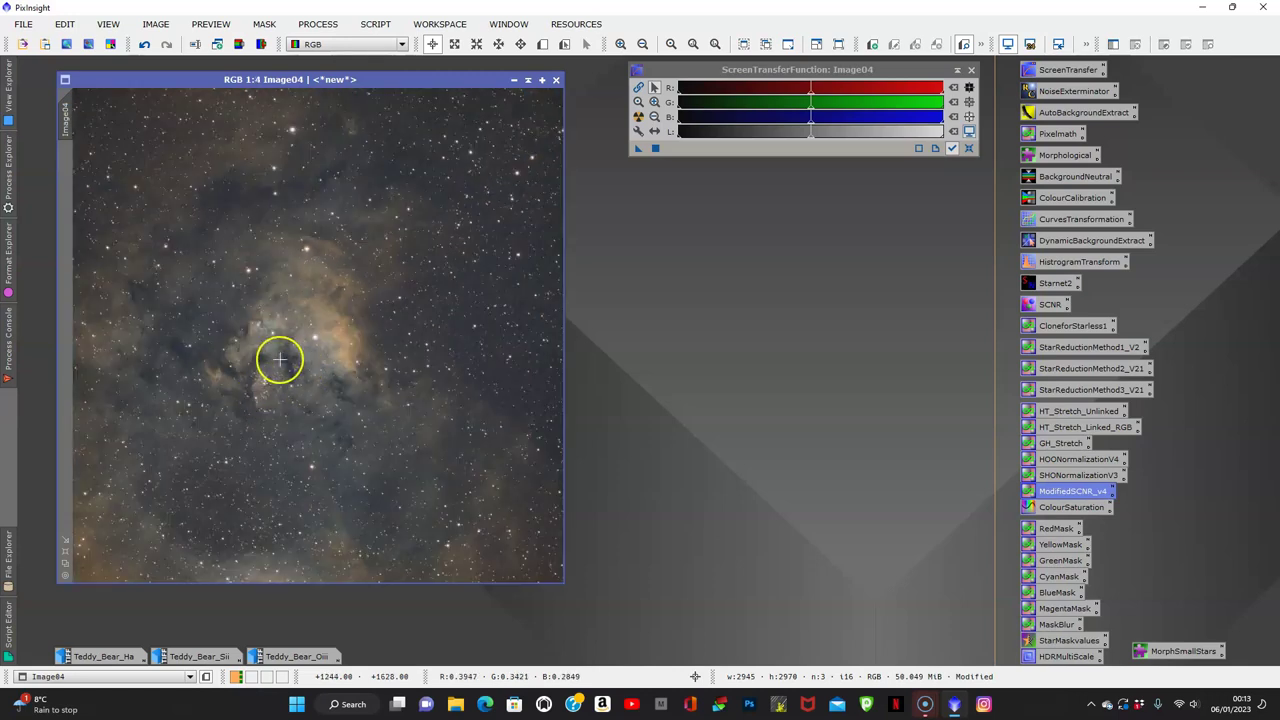
scroll(245, 374, "up", 1)
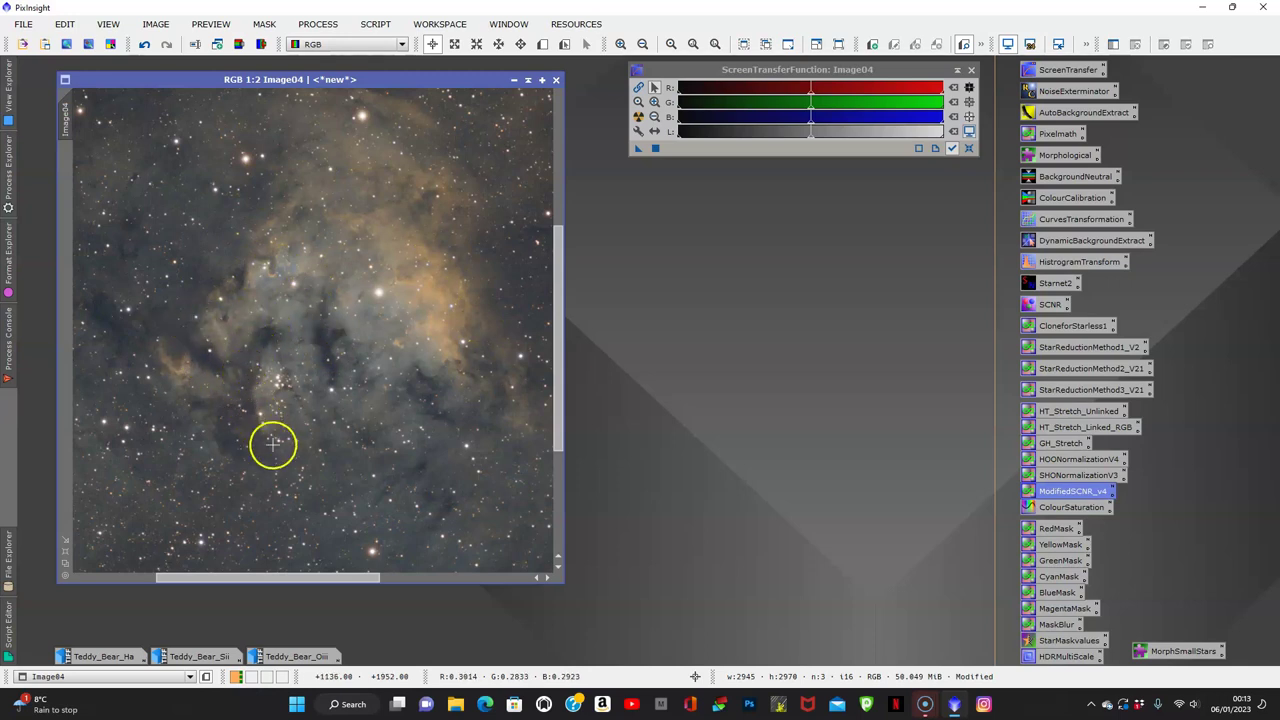
scroll(328, 371, "down", 1)
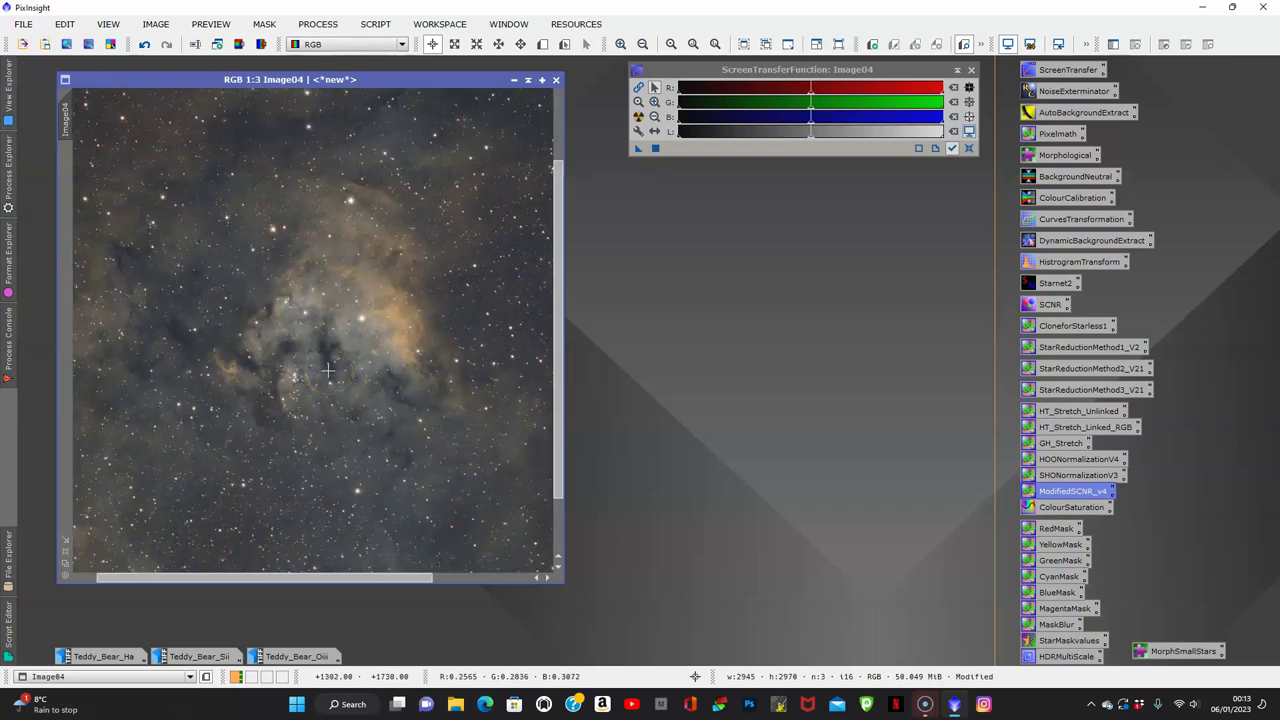
scroll(245, 295, "up", 2)
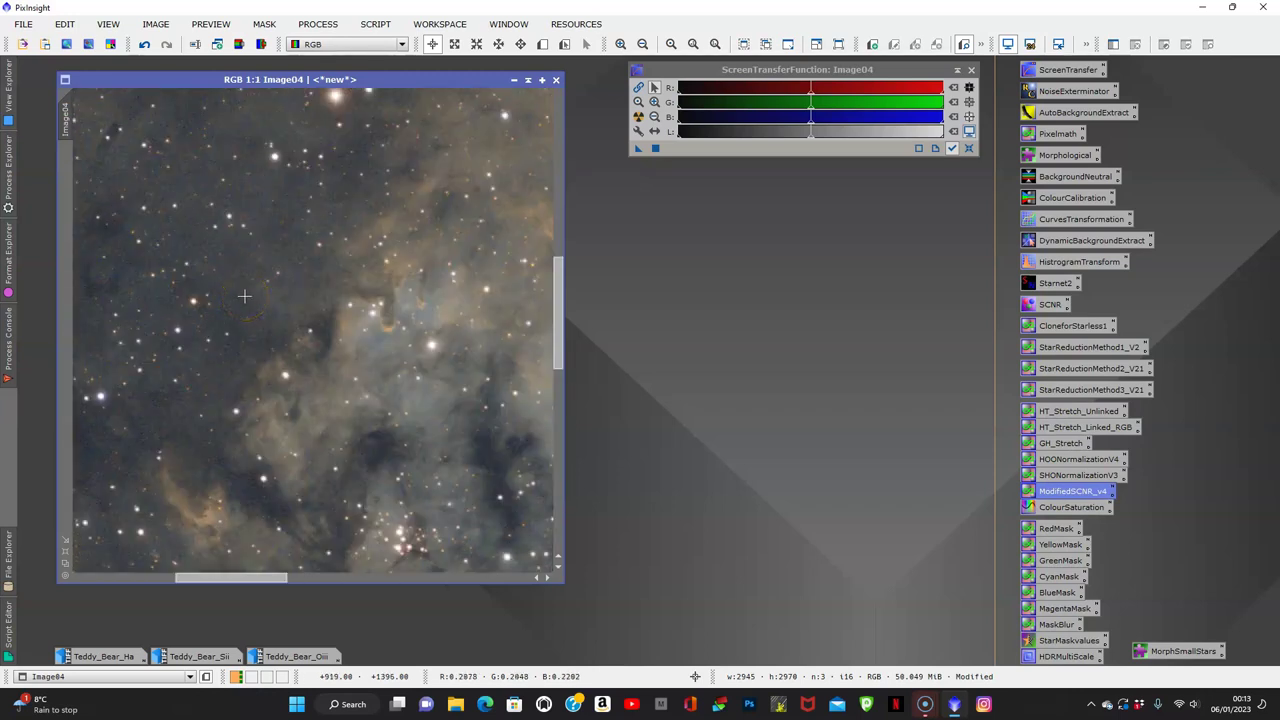
scroll(320, 293, "up", 1)
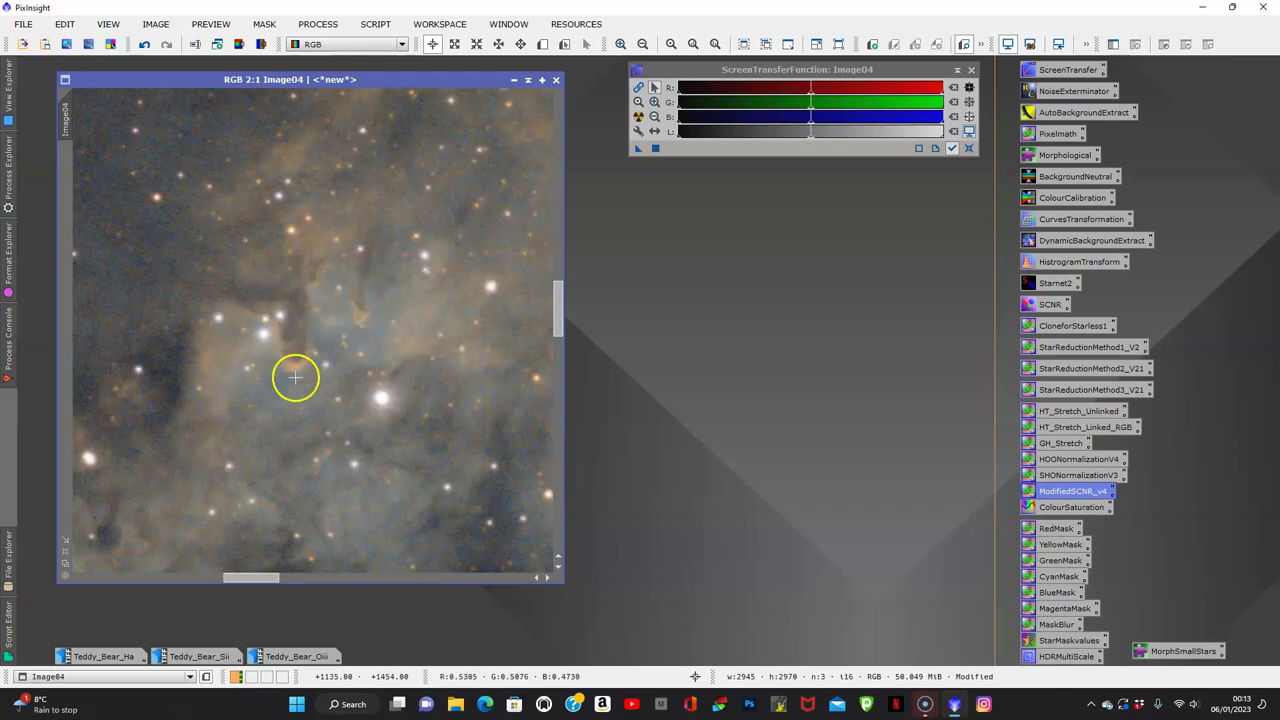
scroll(295, 377, "down", 2)
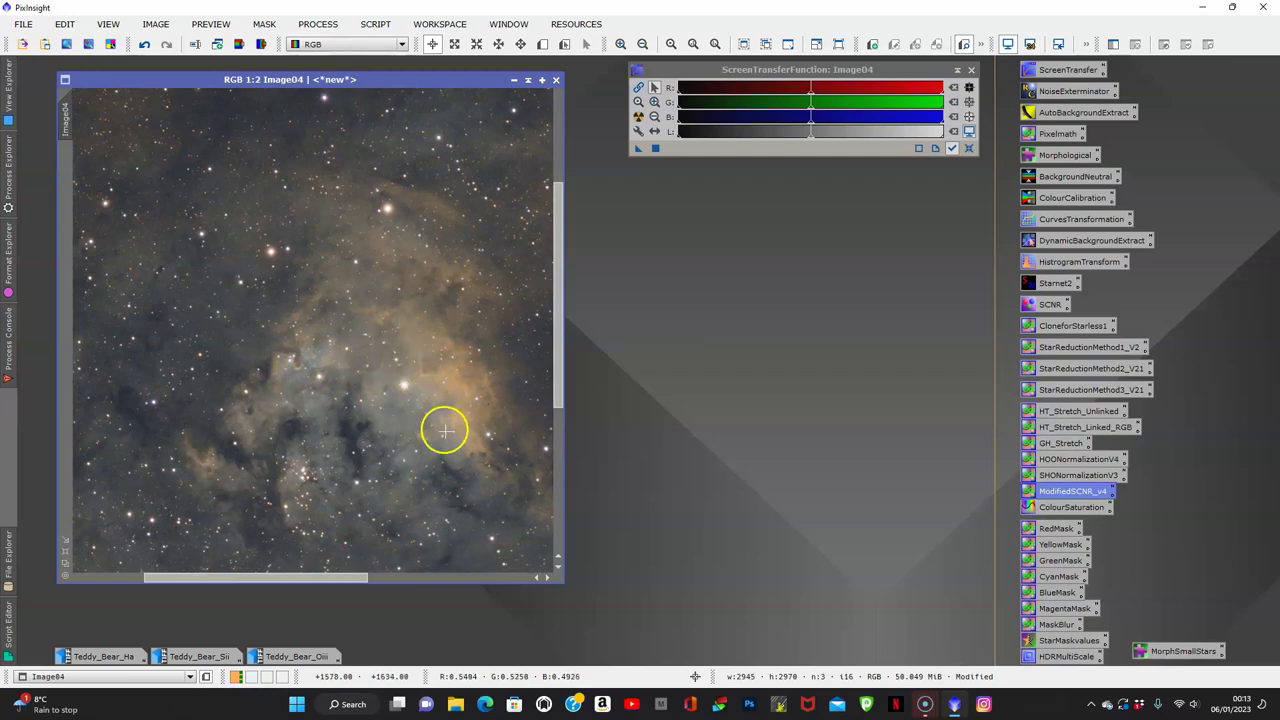
scroll(446, 429, "up", 2)
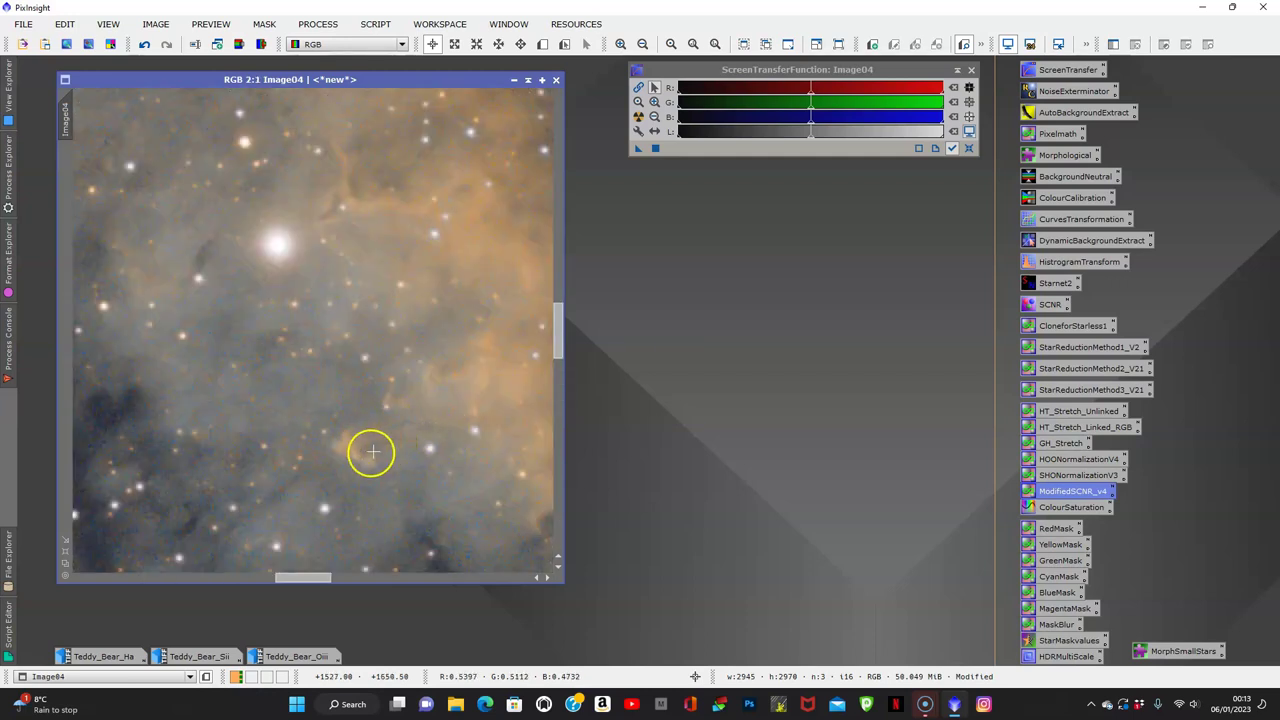
scroll(383, 430, "down", 4)
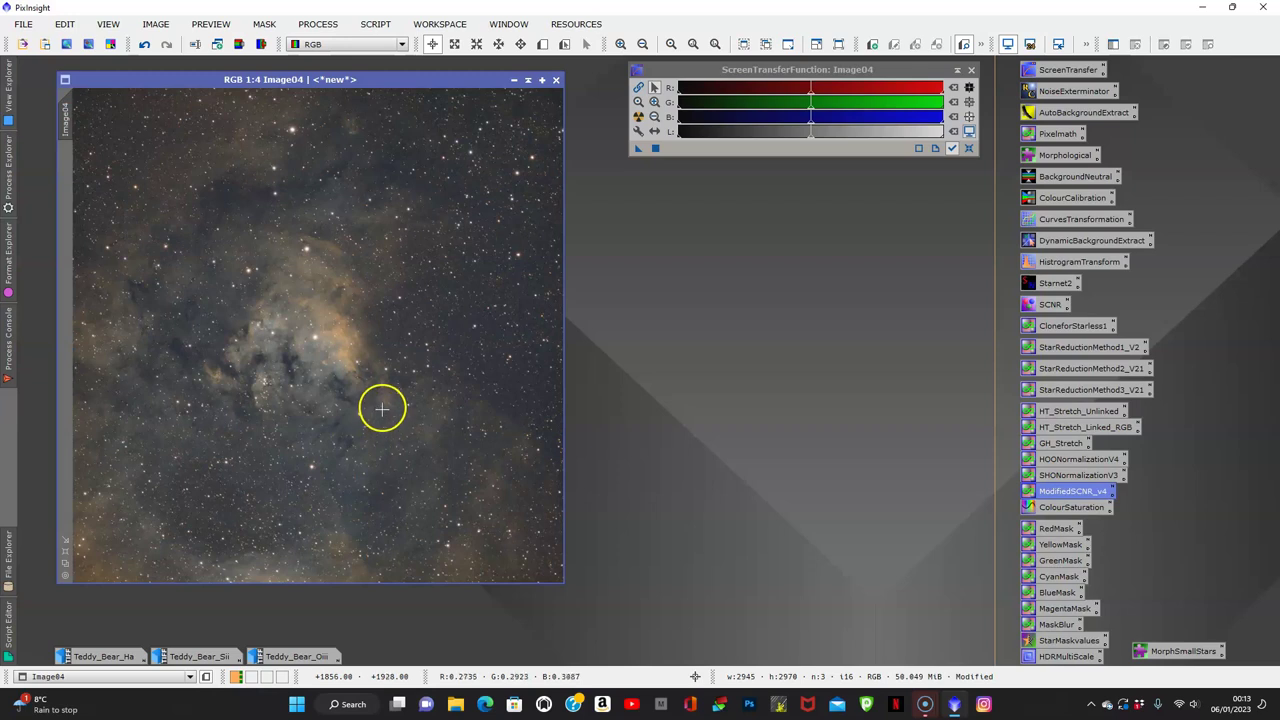
scroll(388, 381, "down", 1)
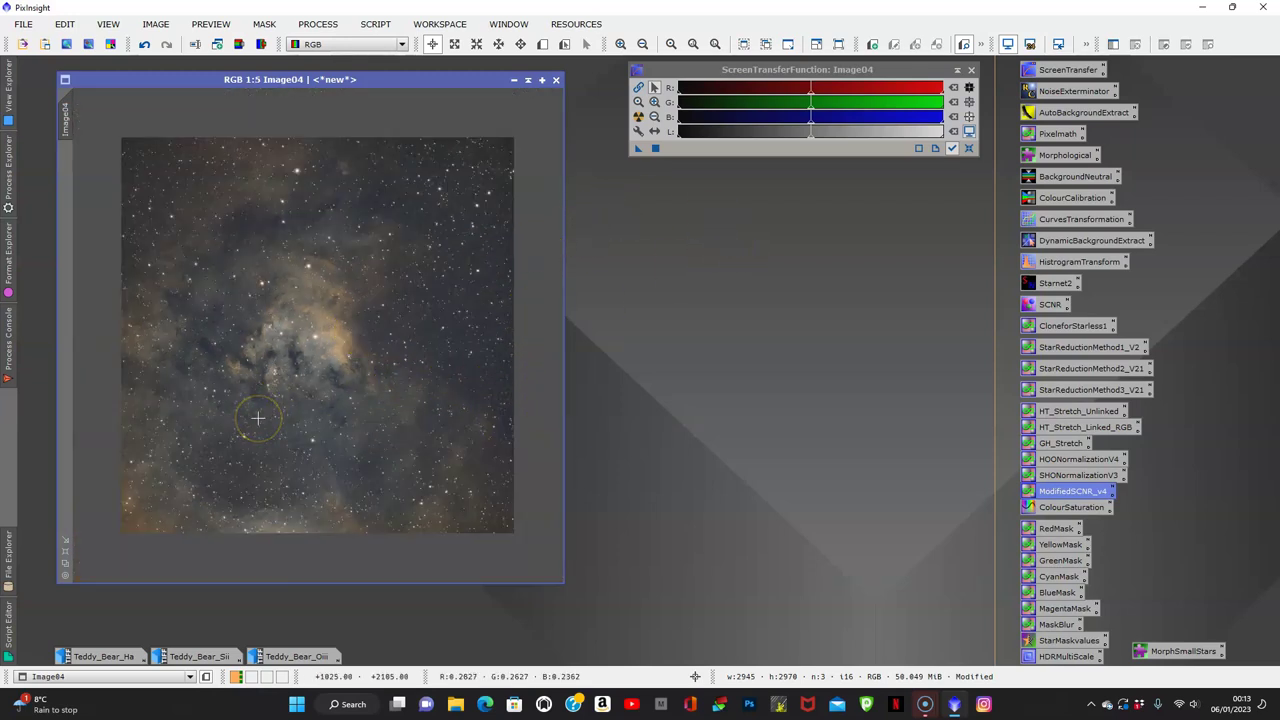
left_click(293, 358)
mouse_move(293, 358)
left_mouse_down()
mouse_move(246, 420)
mouse_move(357, 434)
mouse_move(498, 423)
mouse_move(515, 382)
left_mouse_up()
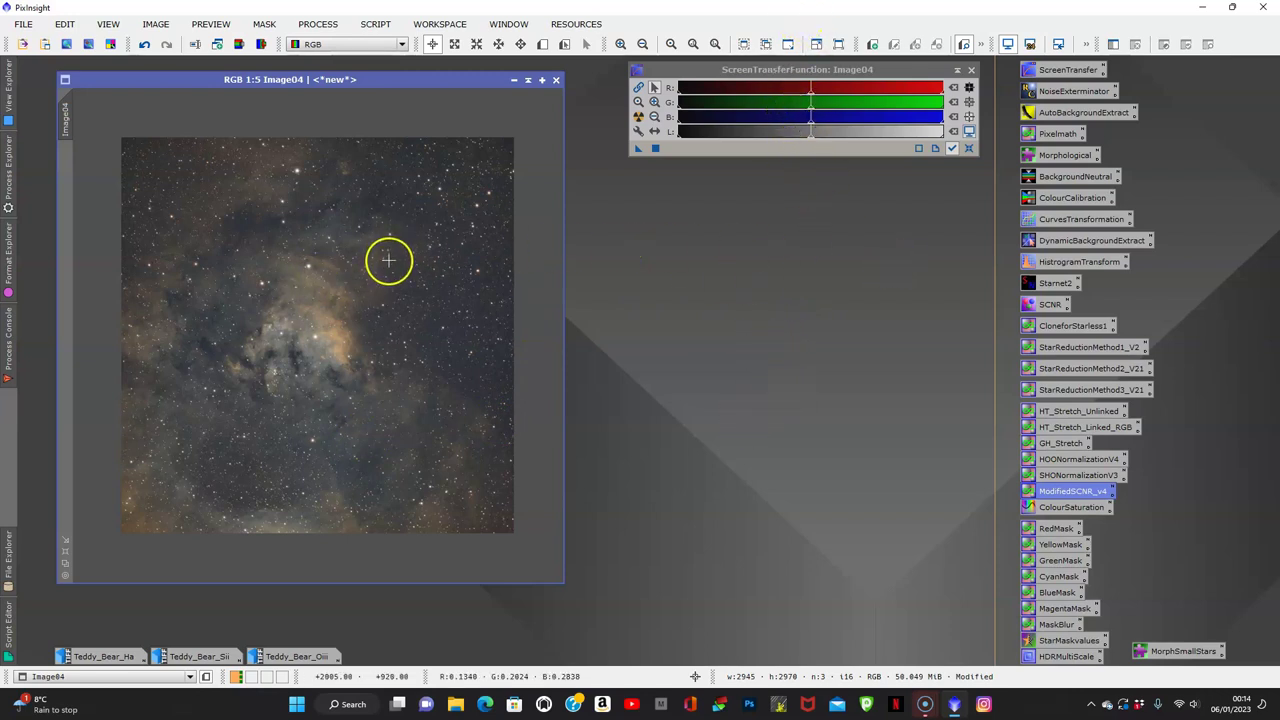
- Run DarkStructureEnhance on Image04 with 8 layers removed, Amount 0.40 and 1 iteration
left_click(368, 27)
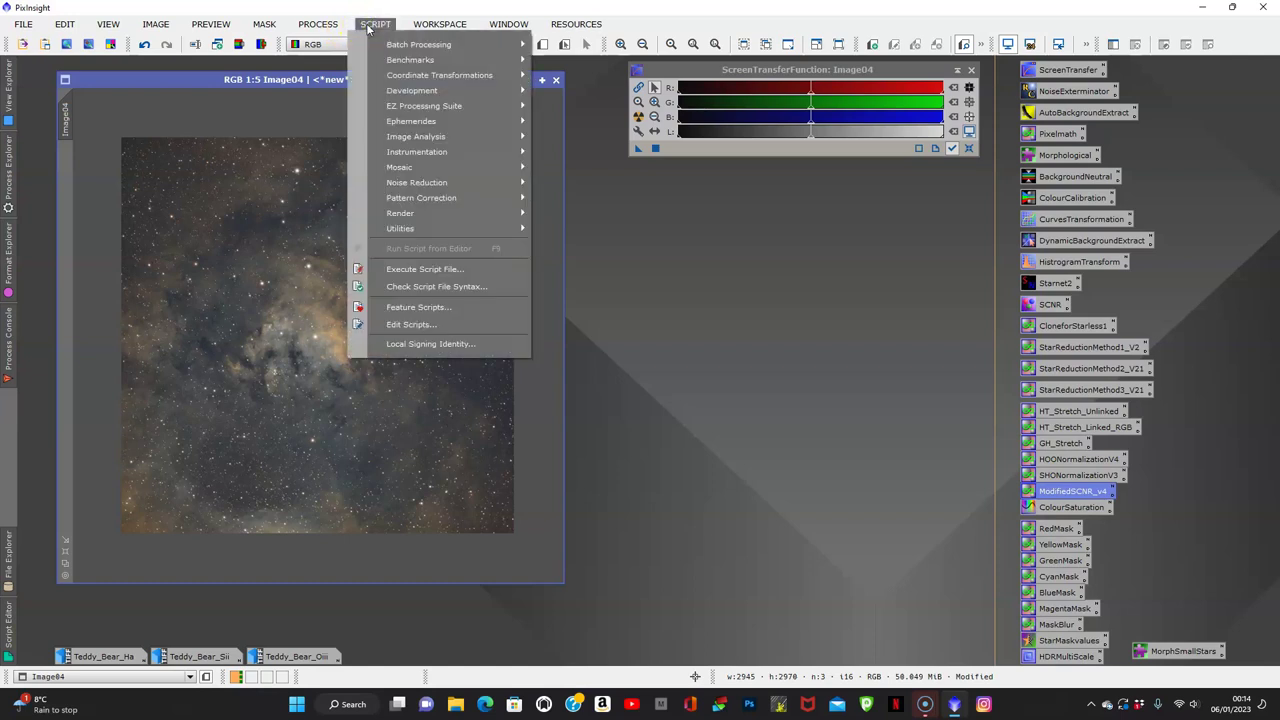
mouse_move(410, 229)
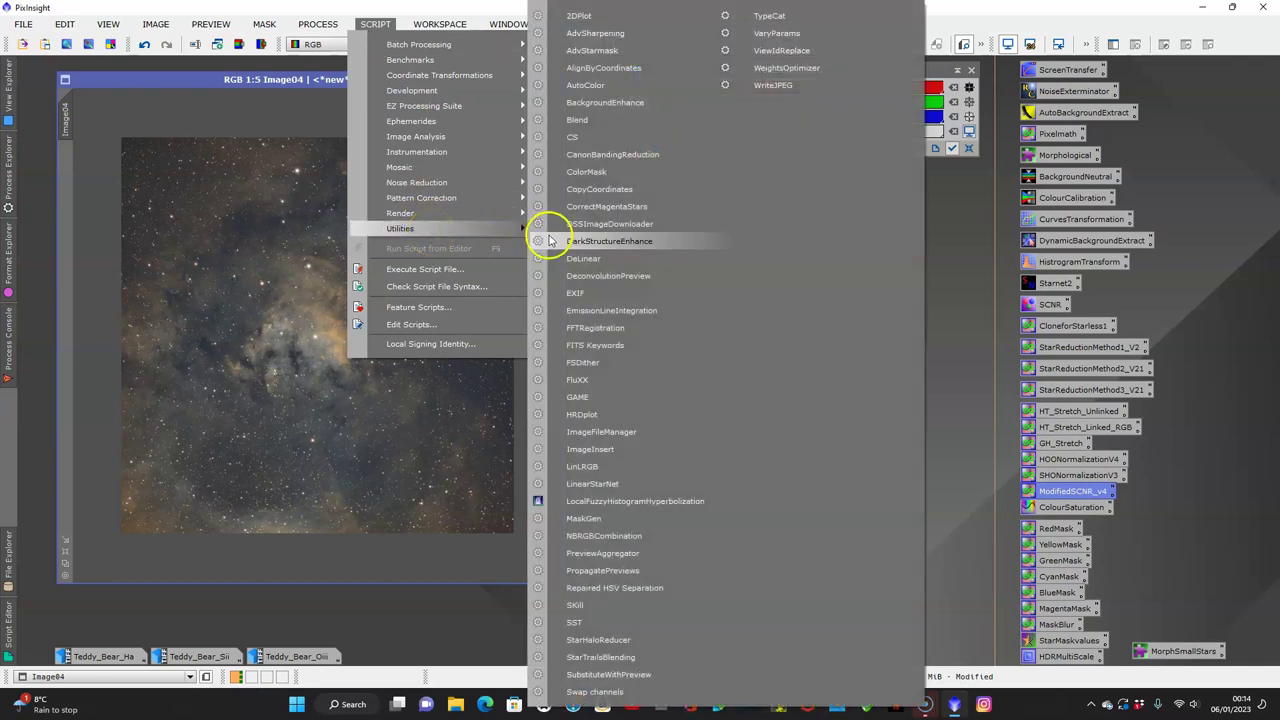
left_click(626, 243)
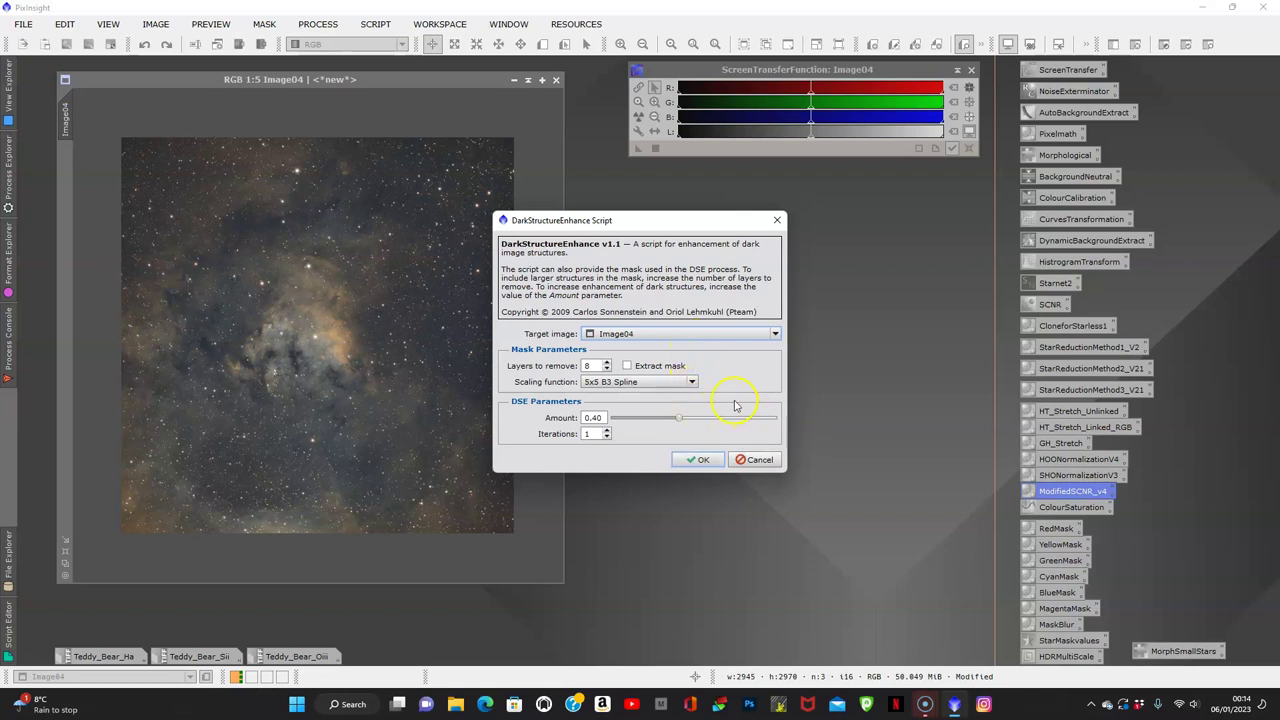
left_click(698, 460)
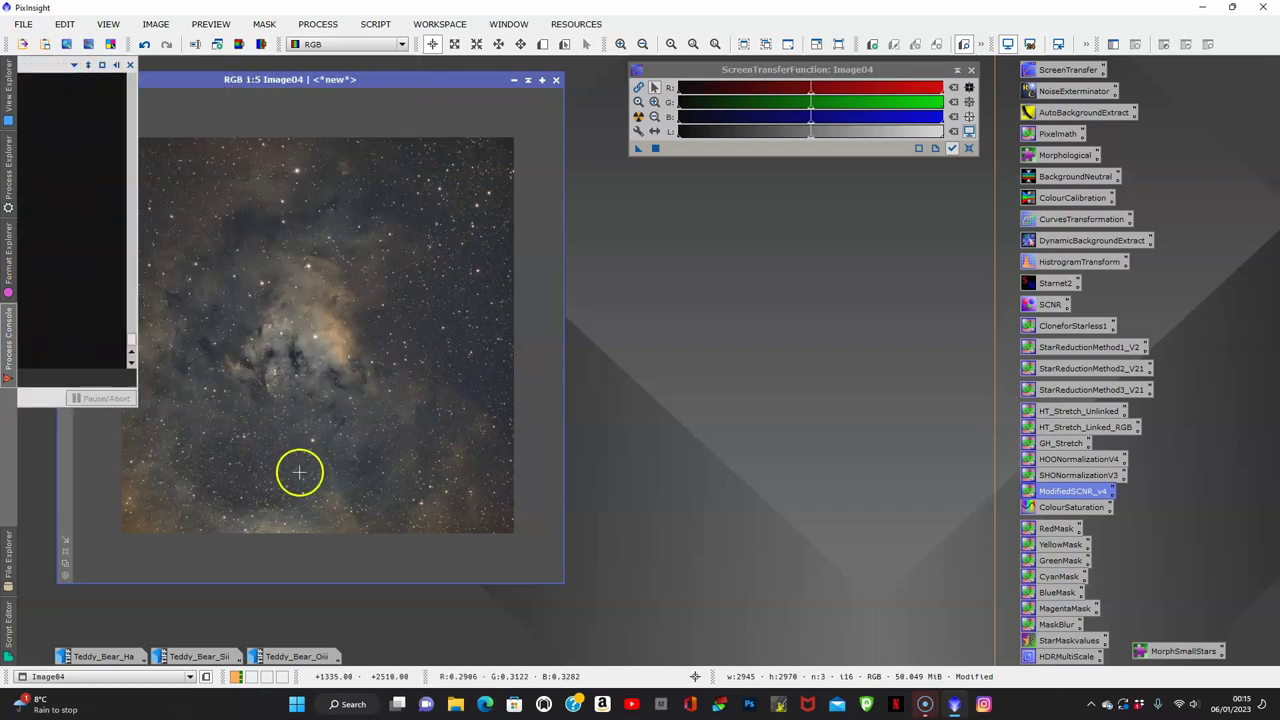
scroll(255, 356, "up", 4)
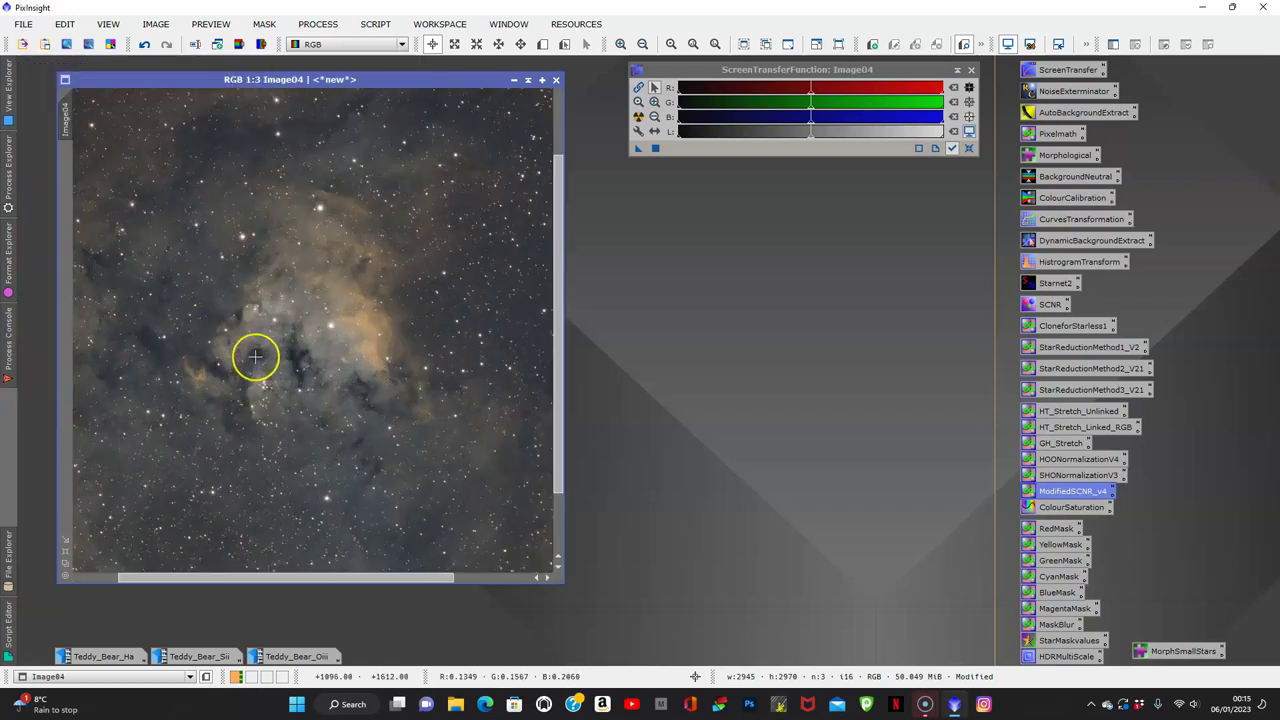
scroll(255, 356, "down", 1)
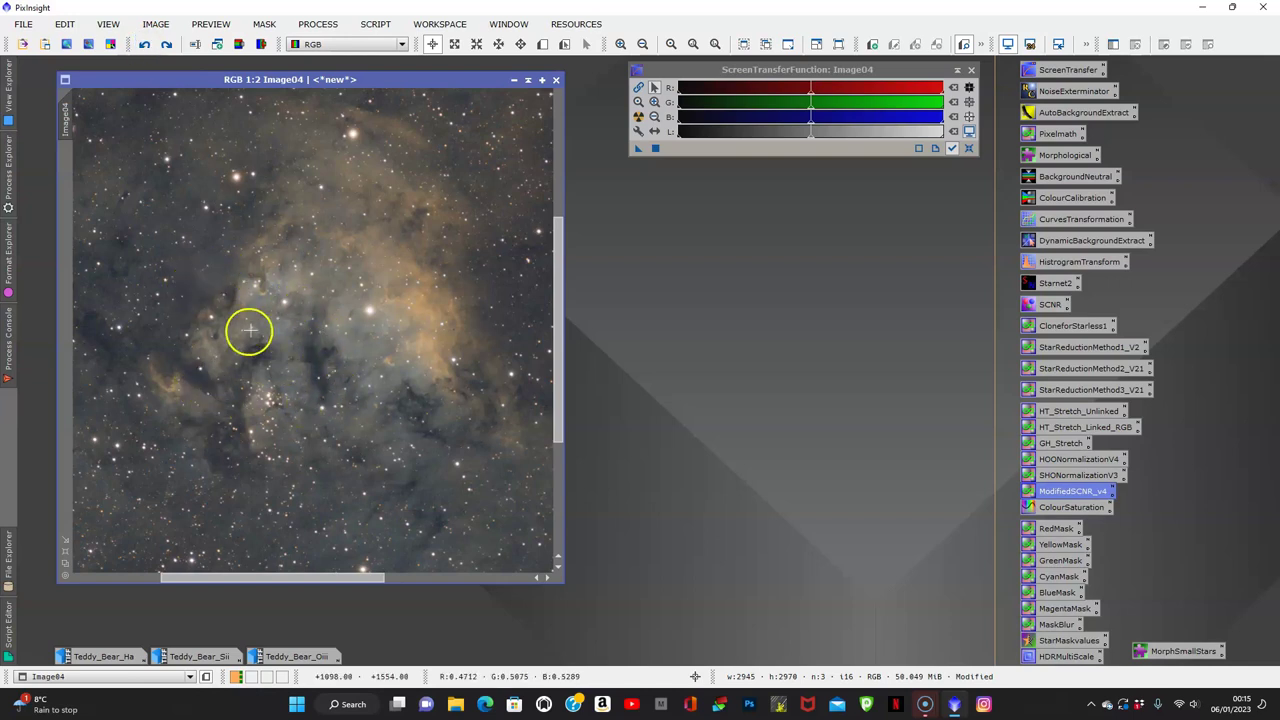
left_click(166, 46)
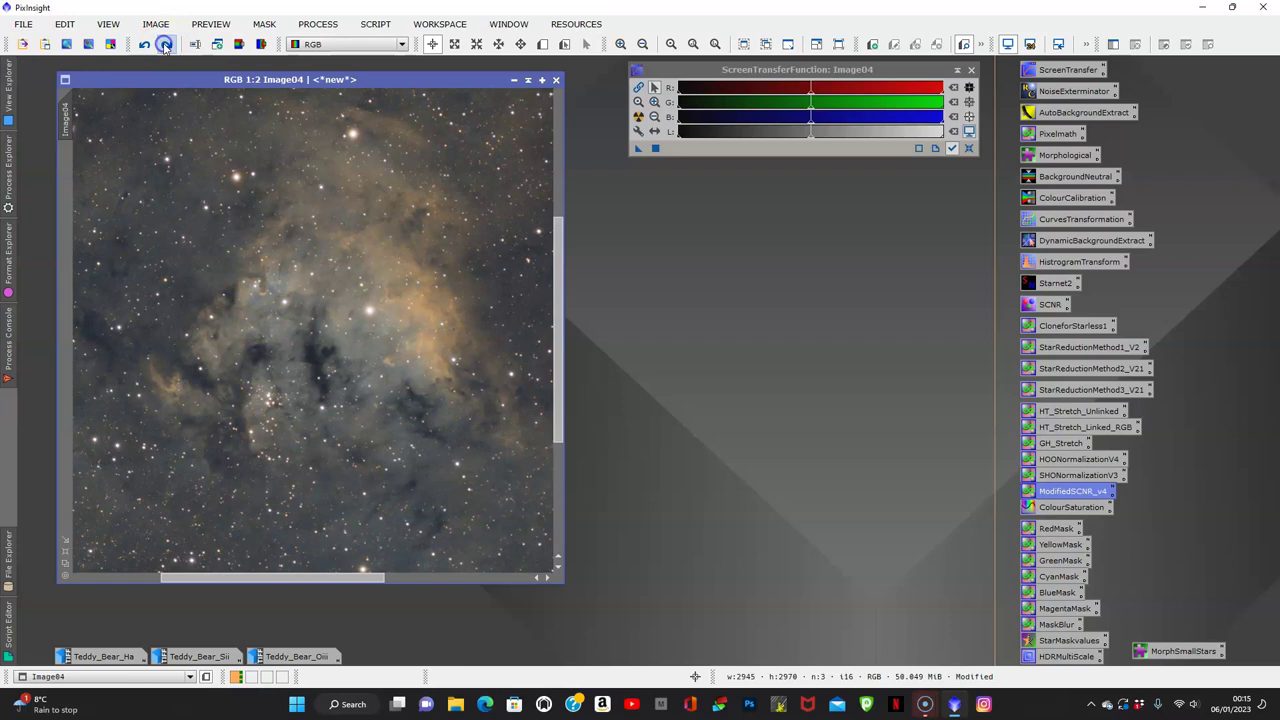
scroll(298, 437, "up", 1)
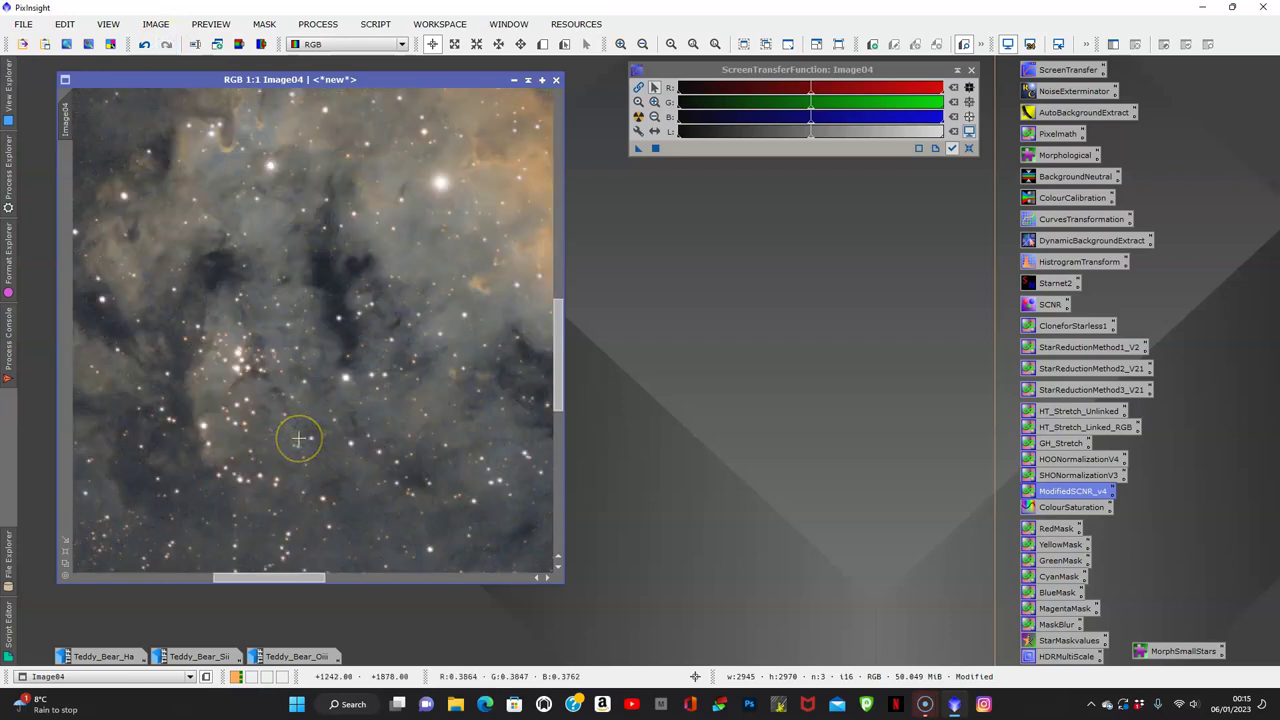
scroll(298, 437, "down", 2)
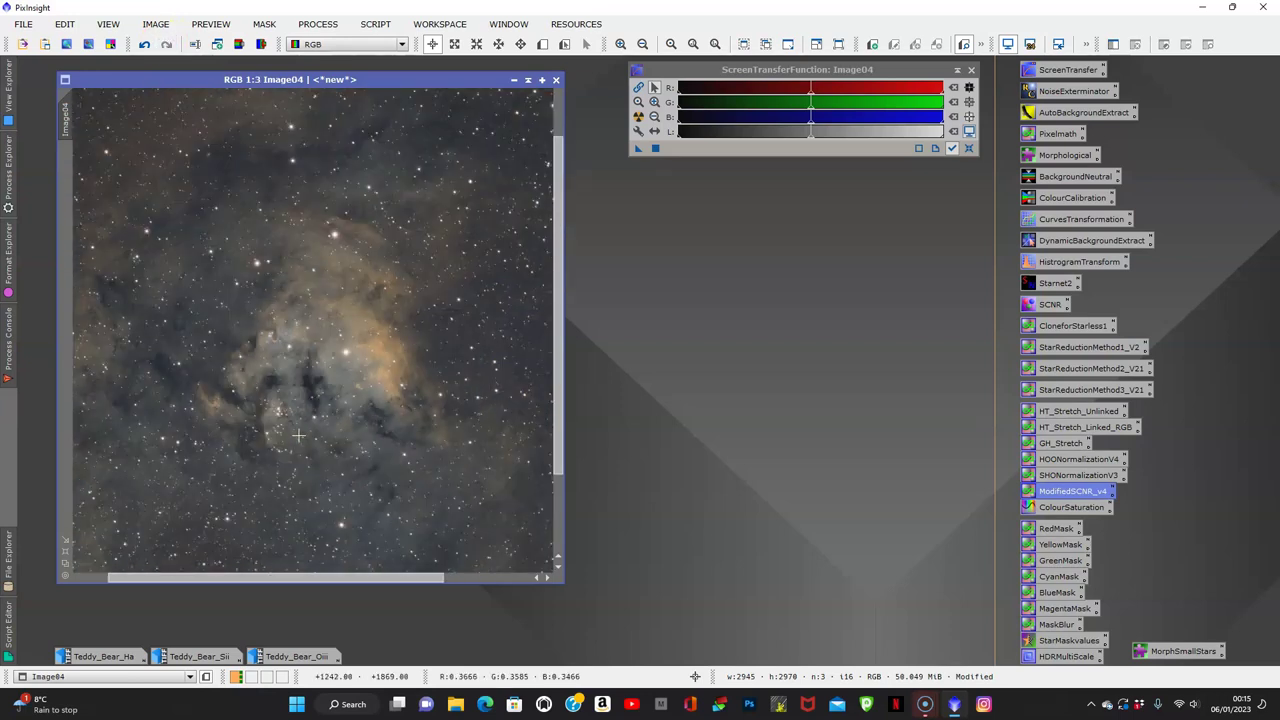
scroll(298, 437, "down", 2)
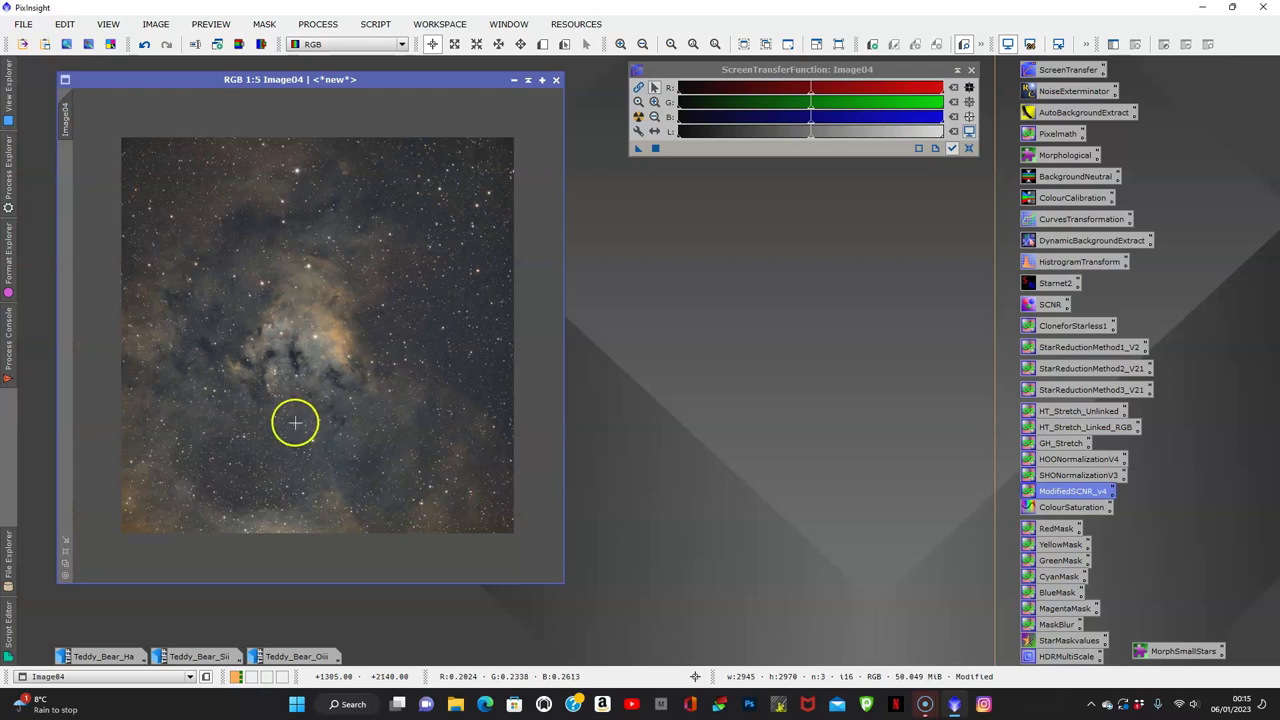
left_click(368, 28)
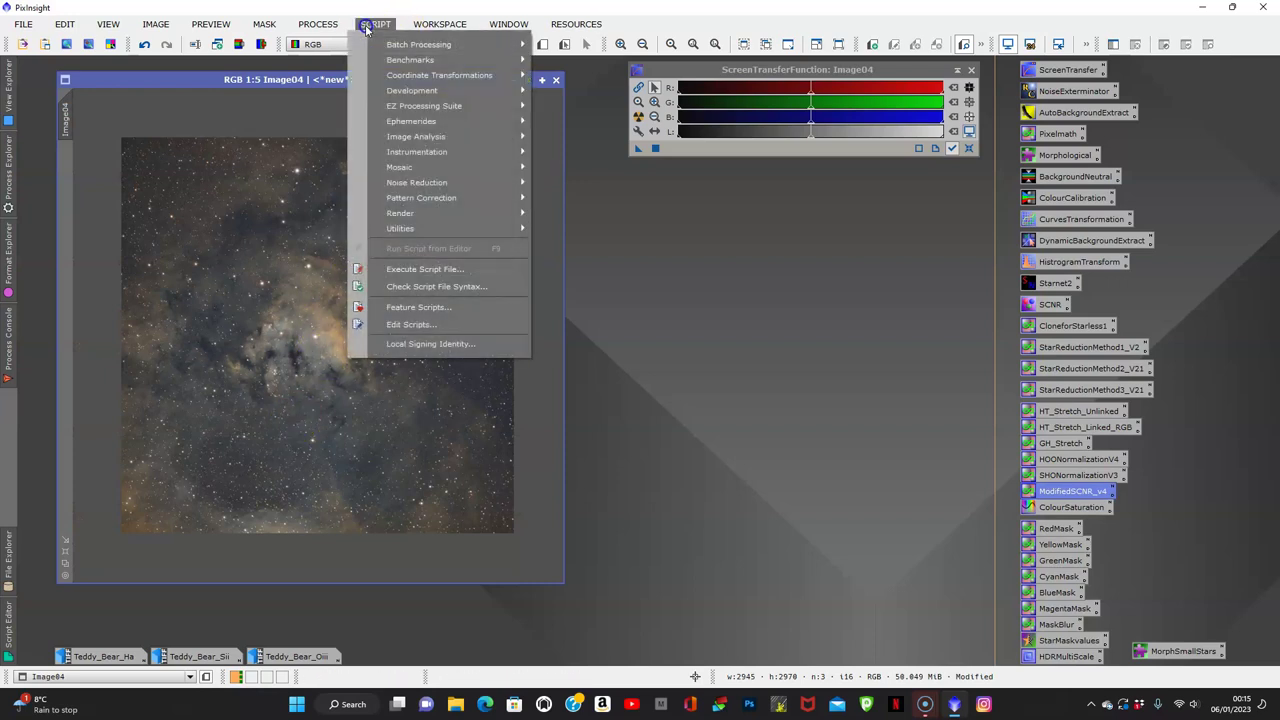
mouse_move(404, 231)
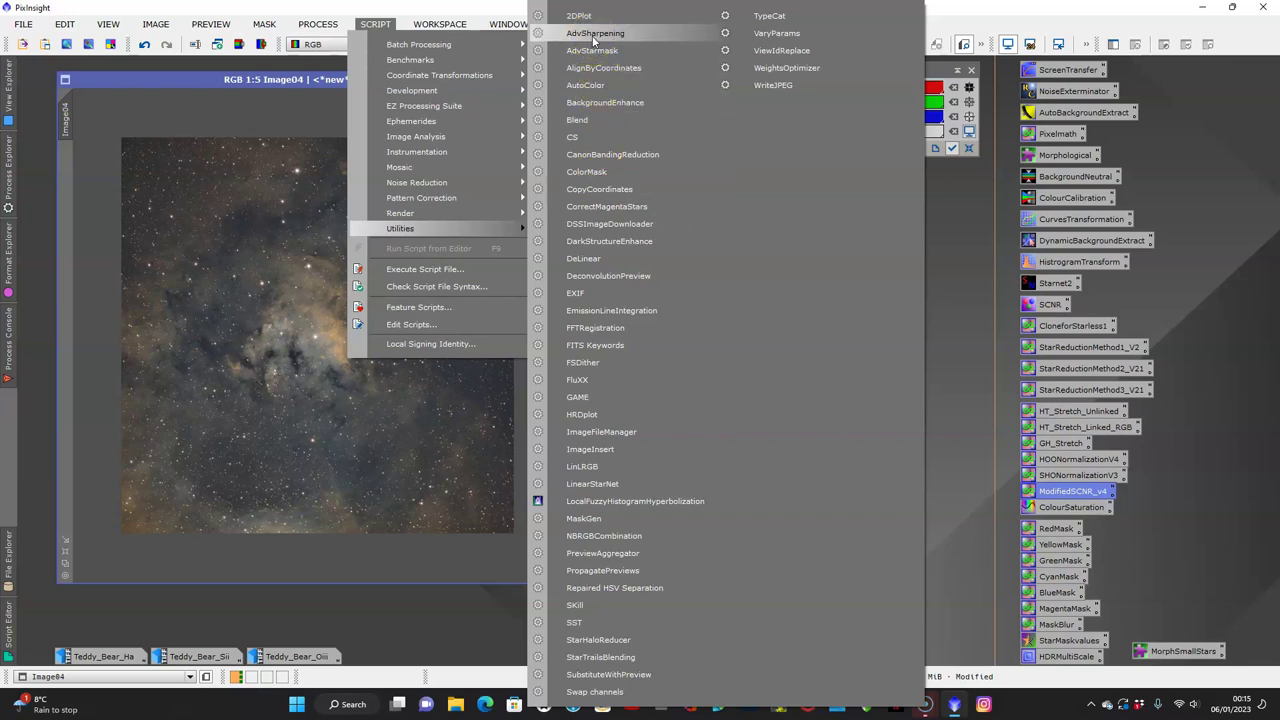
left_click(957, 281)
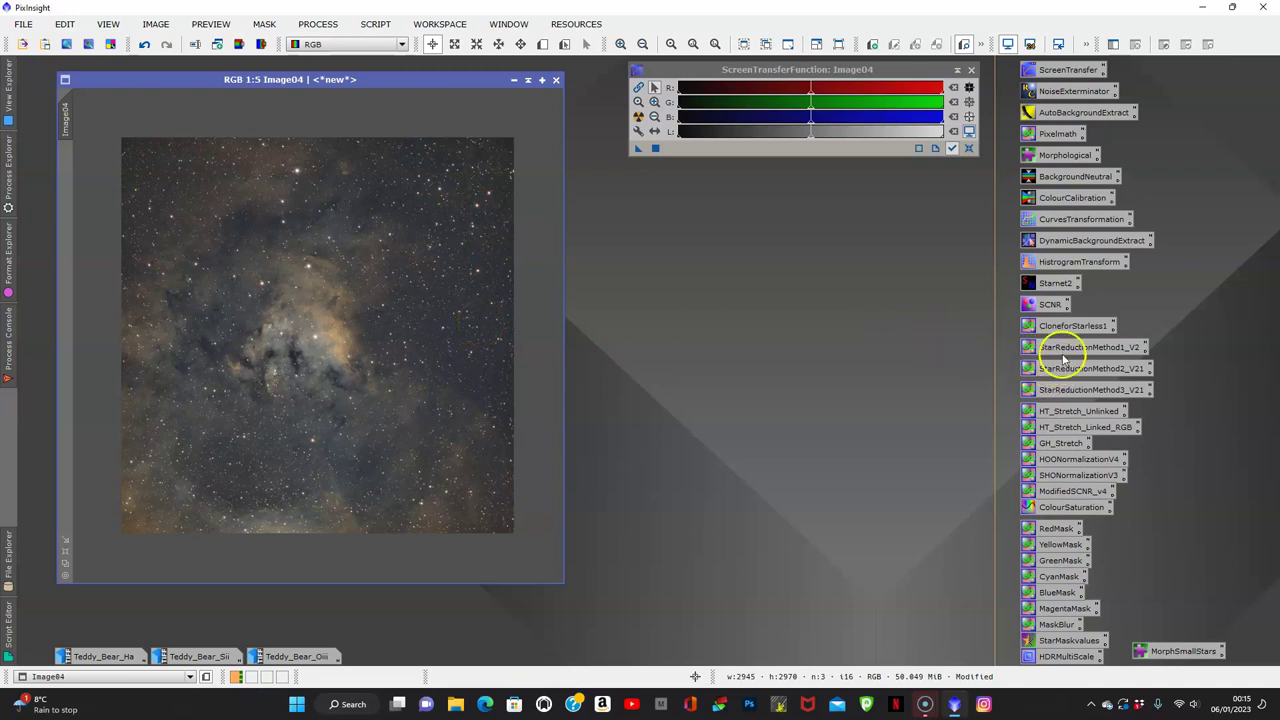
- Apply the saved ColourCalibration to Image04, check it with Undo/Redo, and close the dialog
double_click(1060, 198)
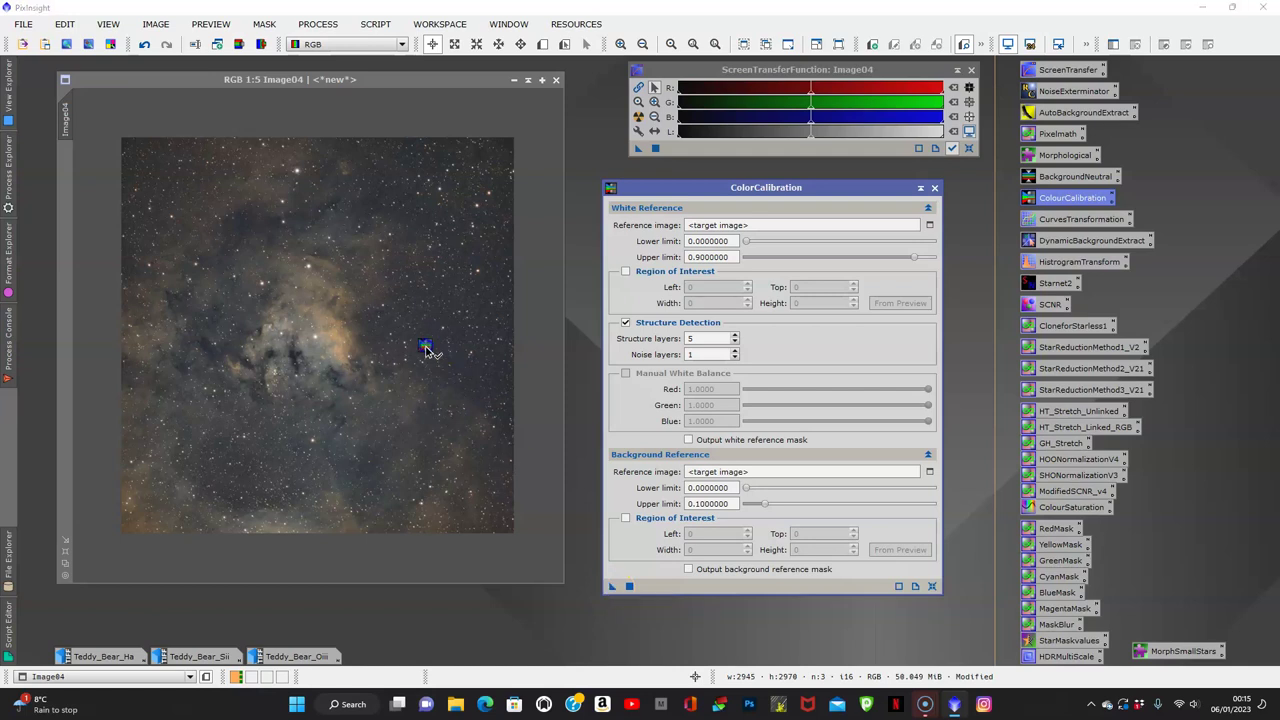
left_click_drag(359, 347, 369, 374)
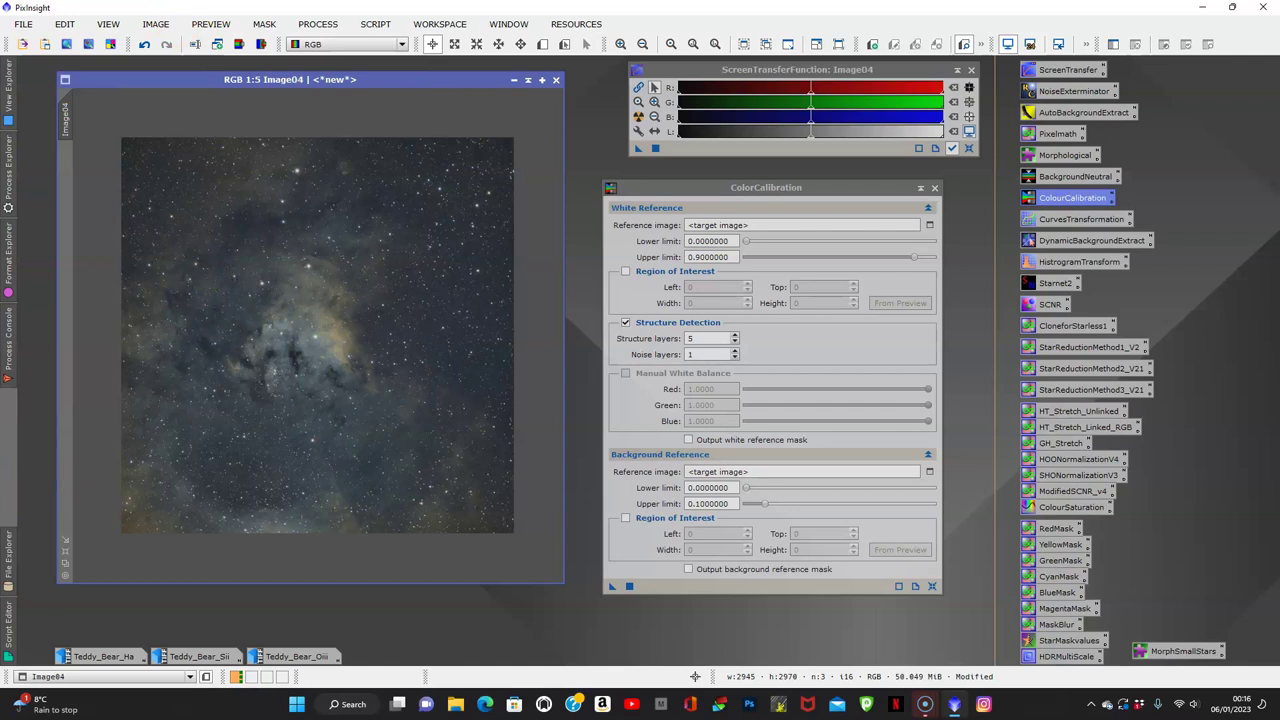
left_click(144, 47)
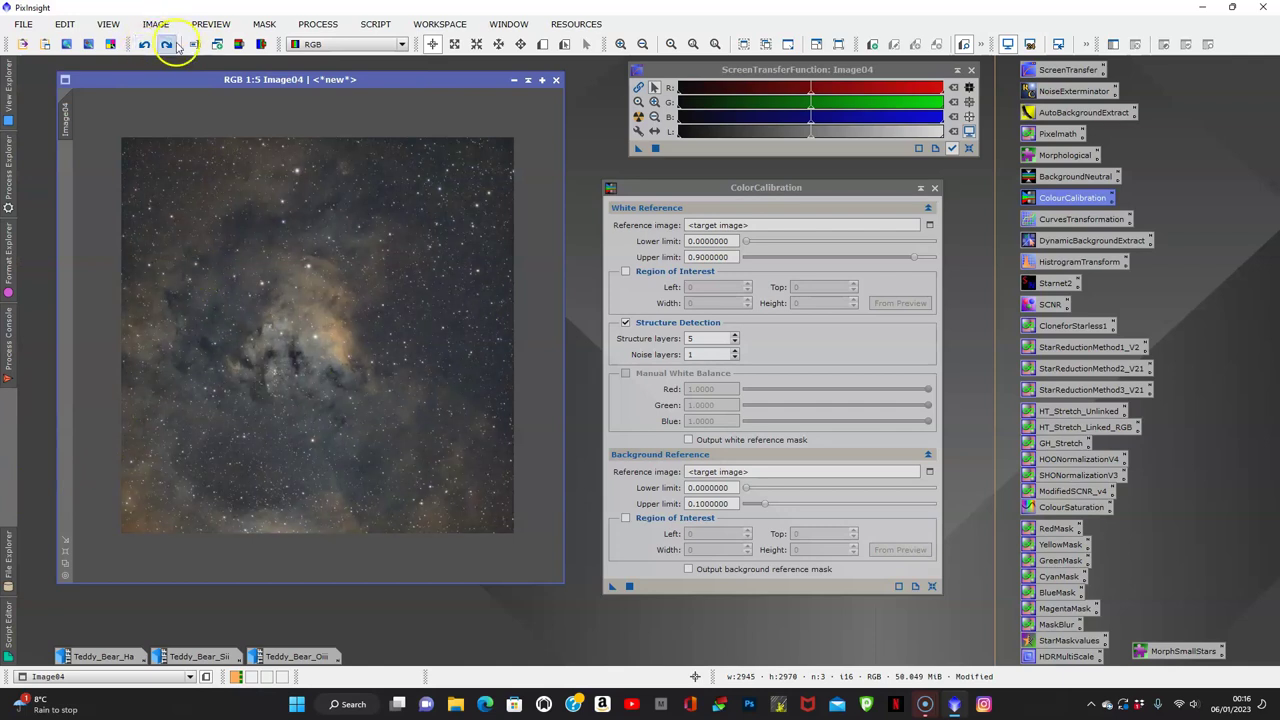
left_click(166, 45)
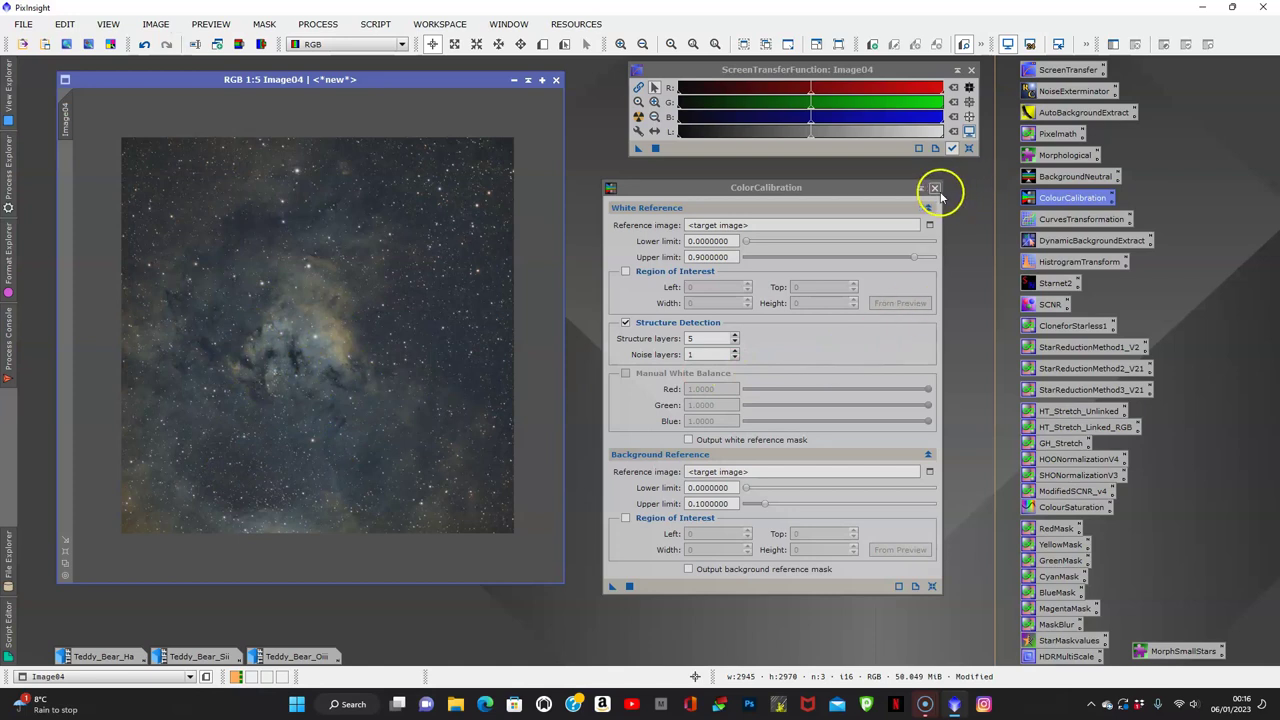
left_click(934, 188)
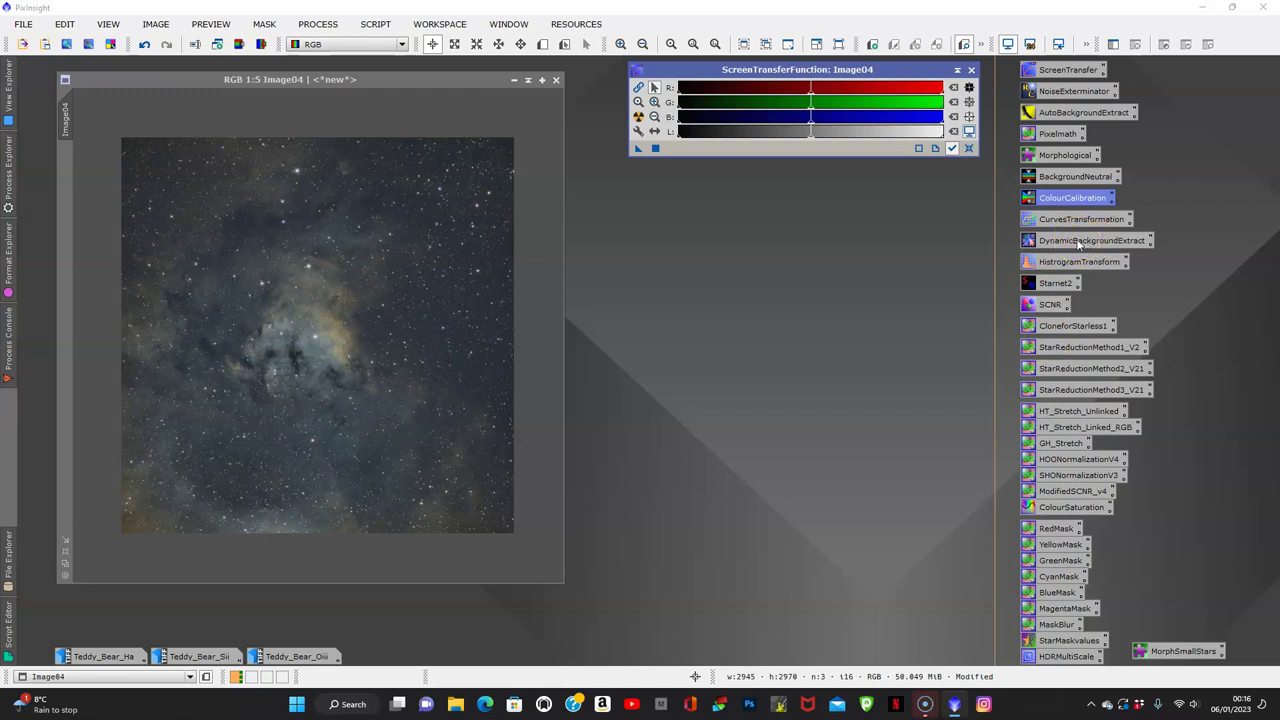
- Run AutomaticBackgroundExtractor on Image04 with Subtraction correction, replacing the target image
double_click(1060, 113)
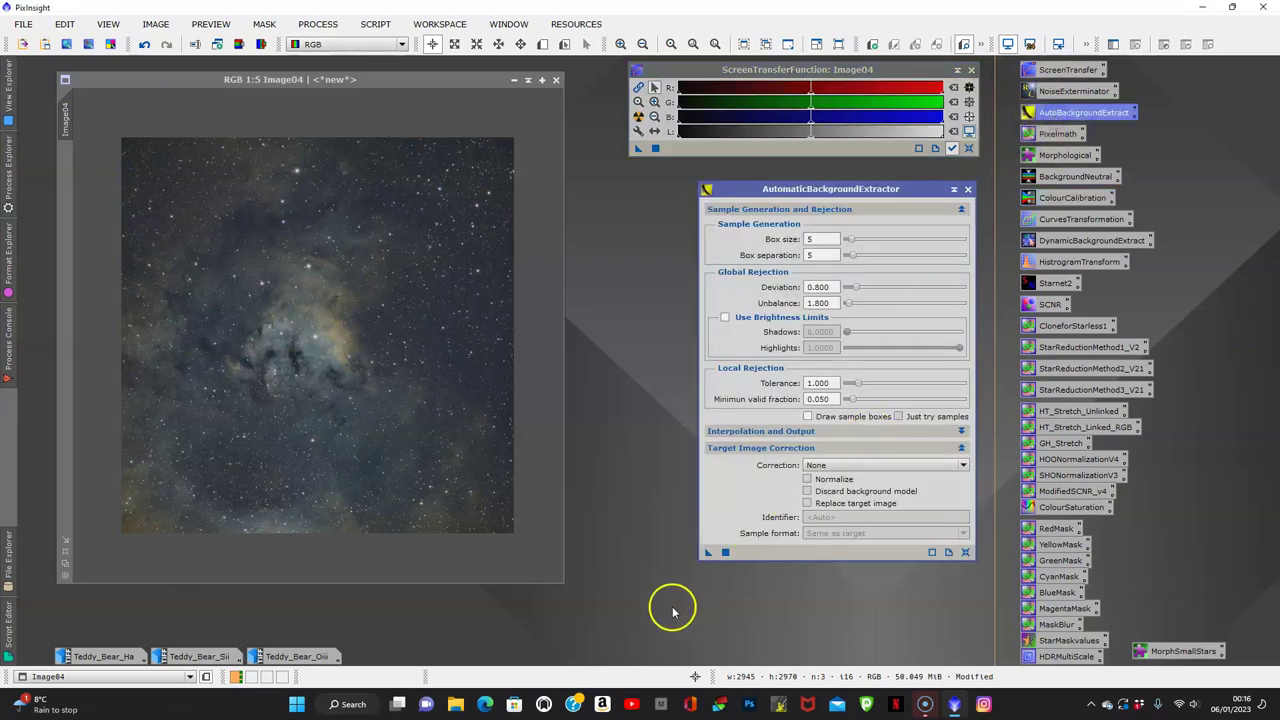
left_click(966, 467)
left_click(926, 488)
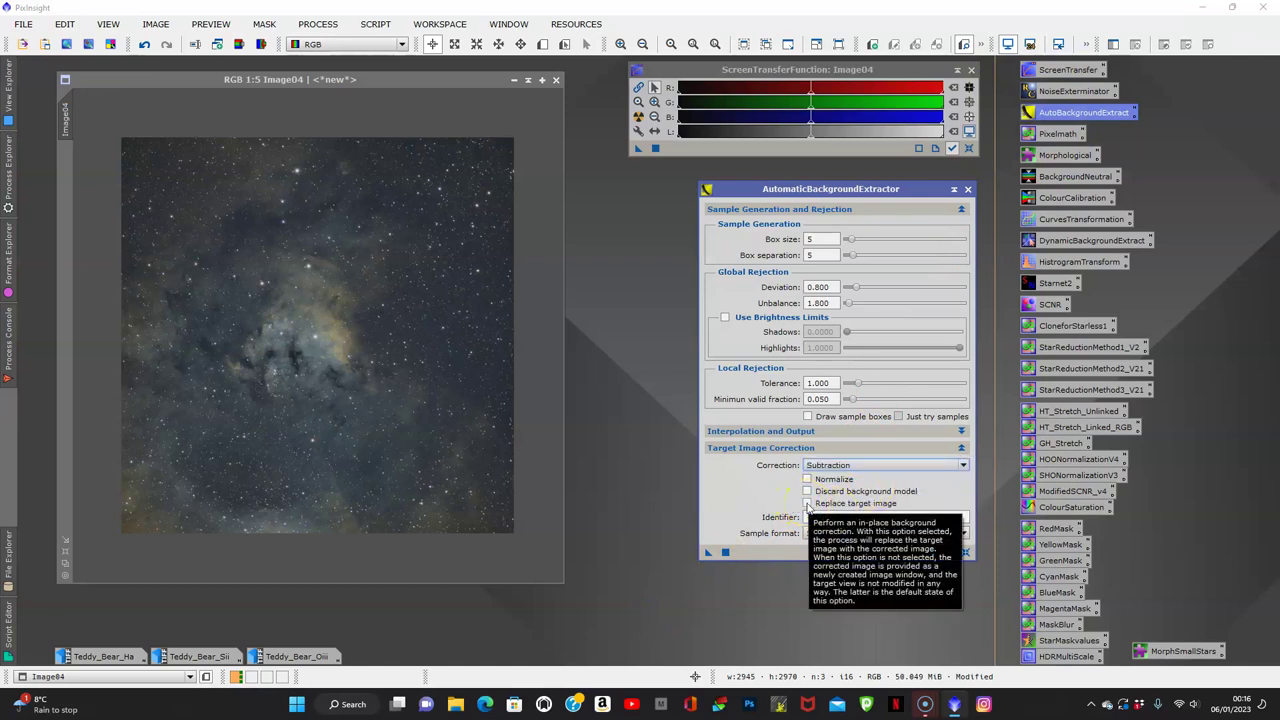
left_click(807, 504)
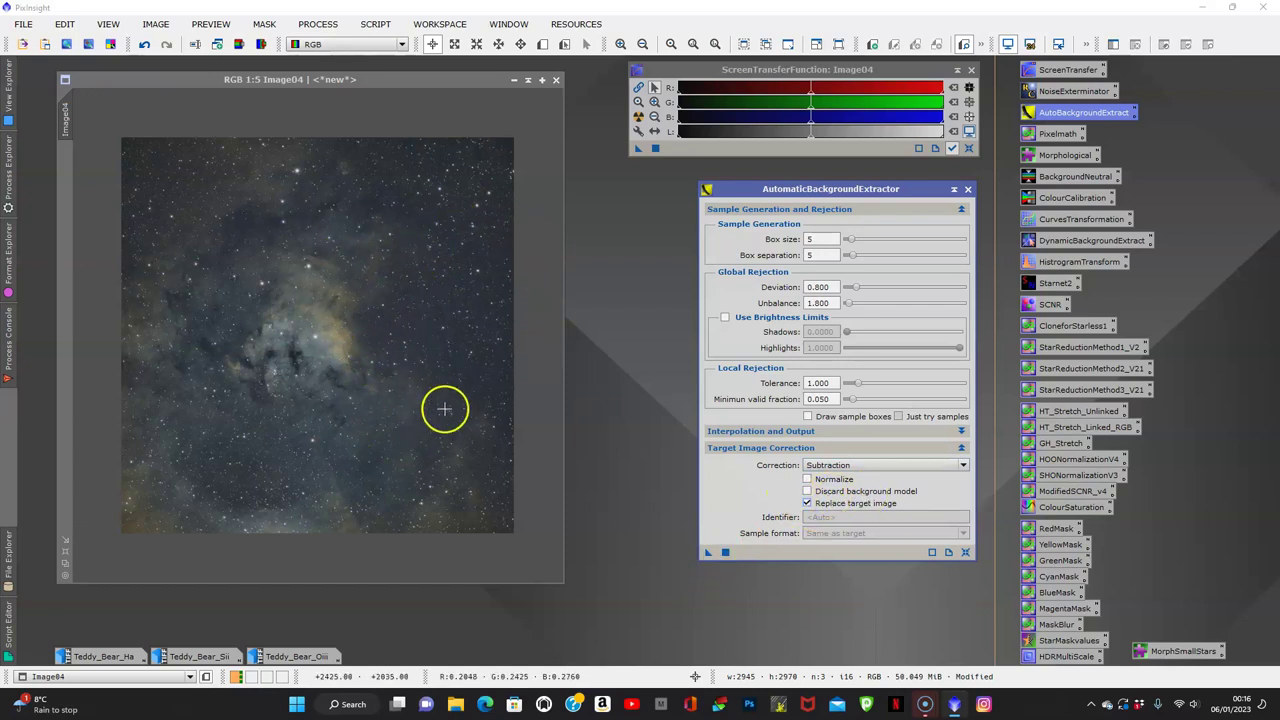
left_click_drag(708, 552, 400, 410)
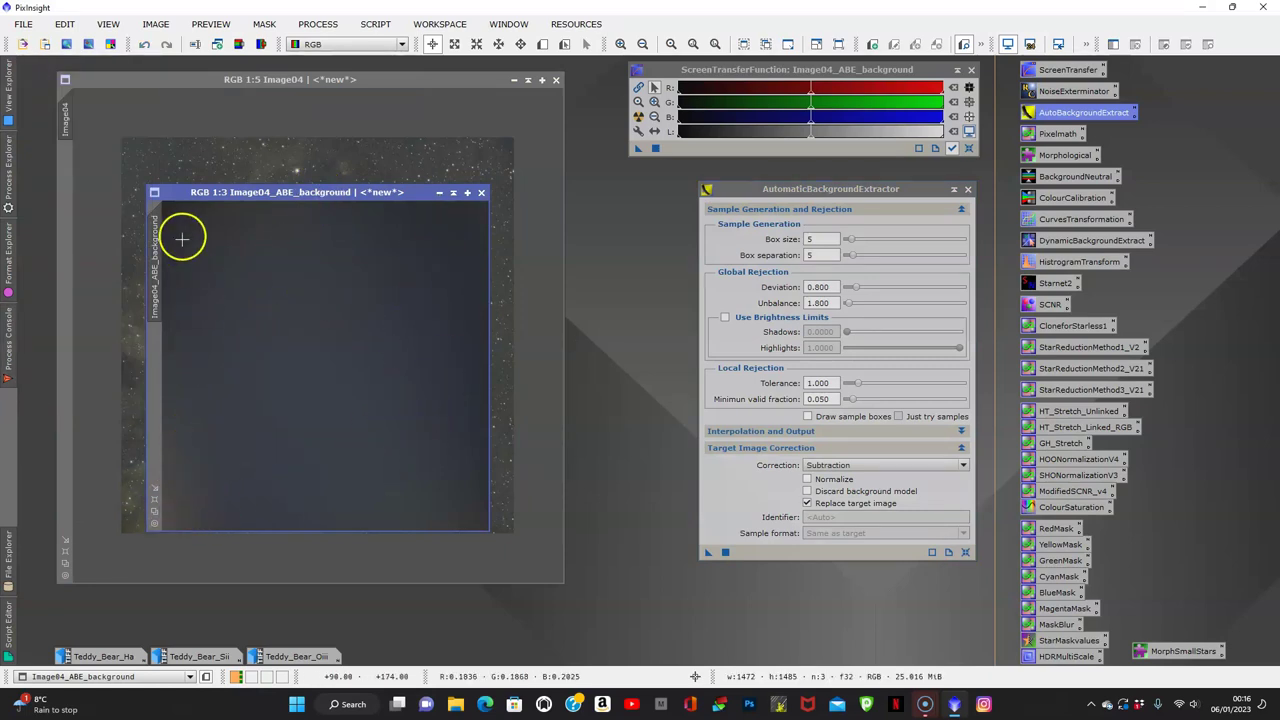
- Inspect and close the background model image, then close the ABE settings
left_click_drag(395, 204, 689, 203)
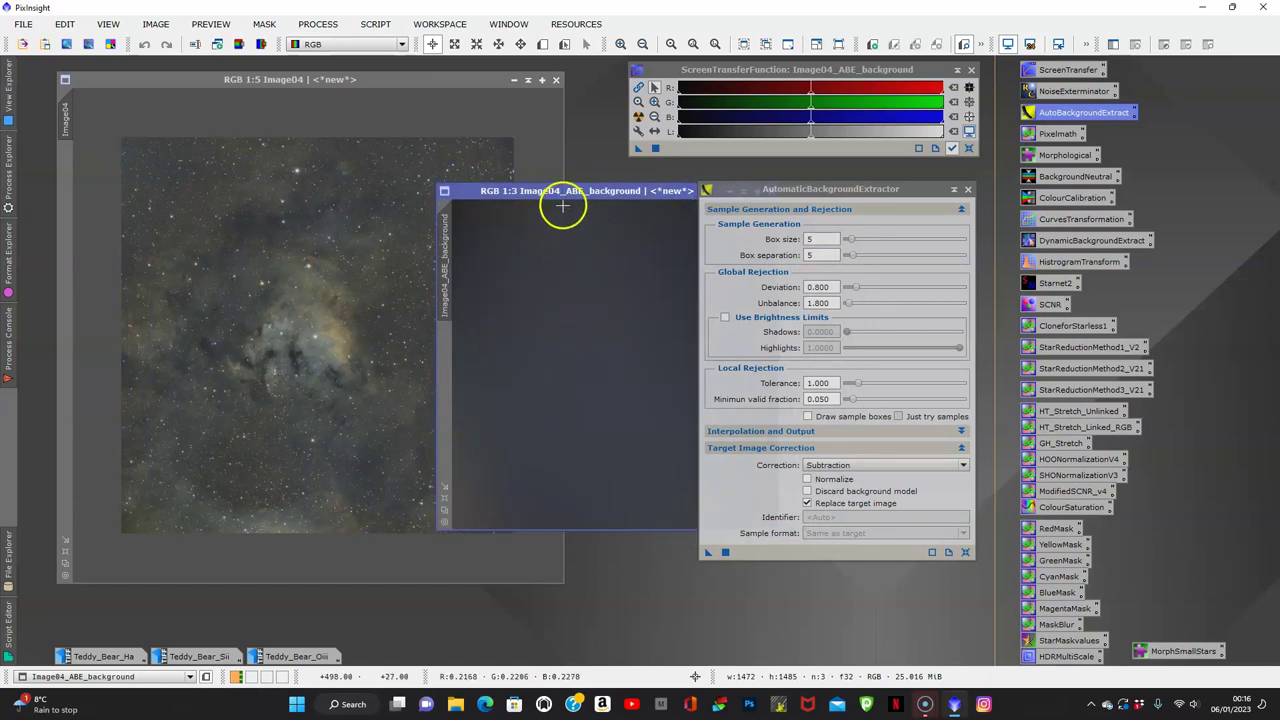
left_click_drag(562, 192, 436, 289)
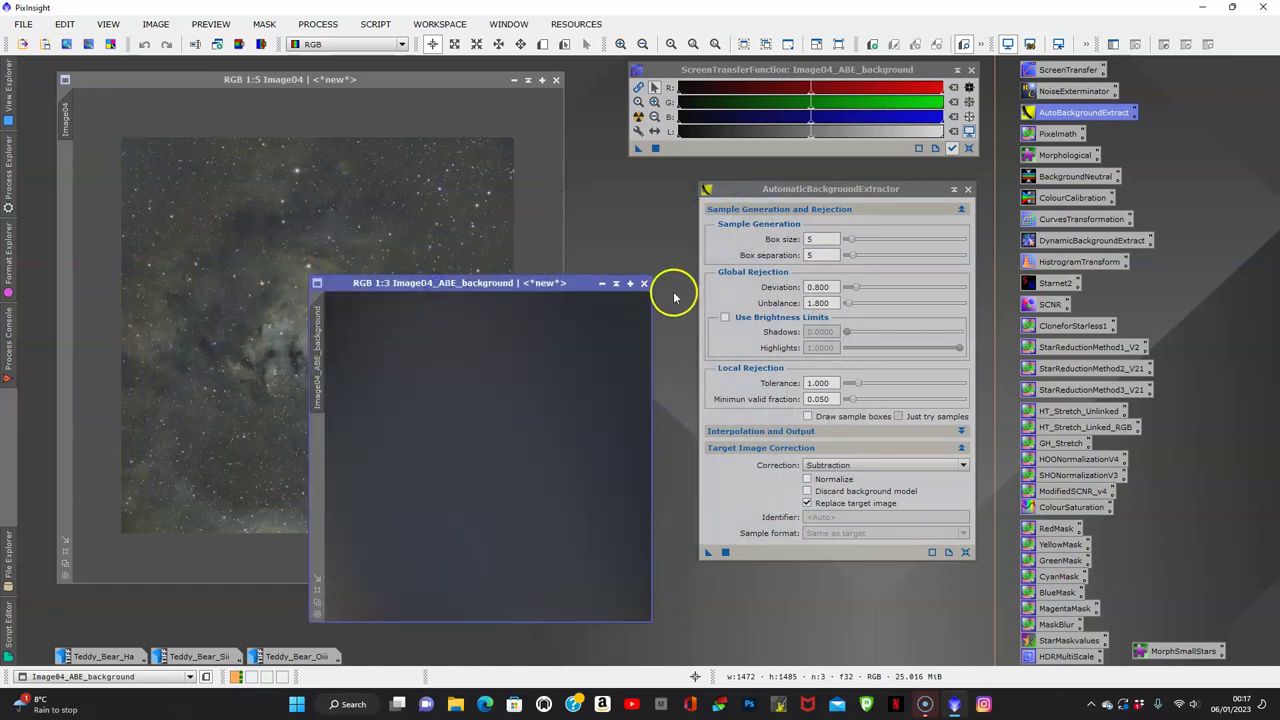
left_click(643, 283)
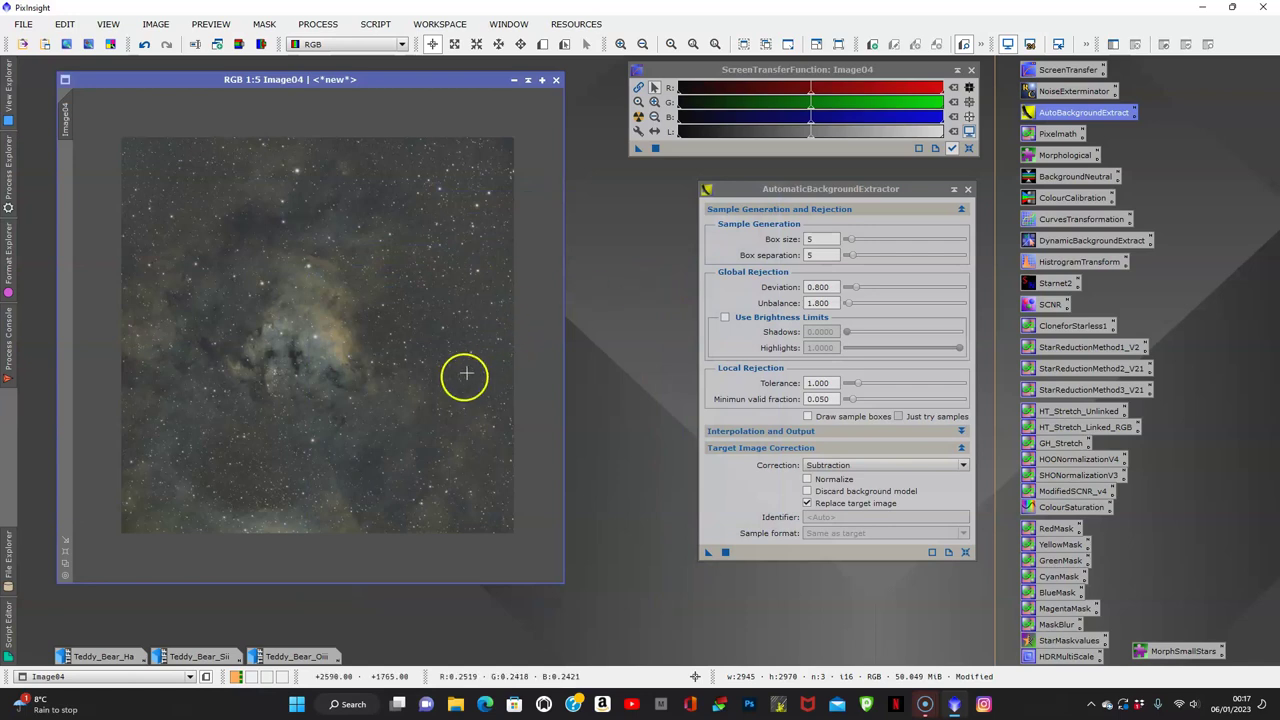
left_click(968, 191)
left_click(968, 191)
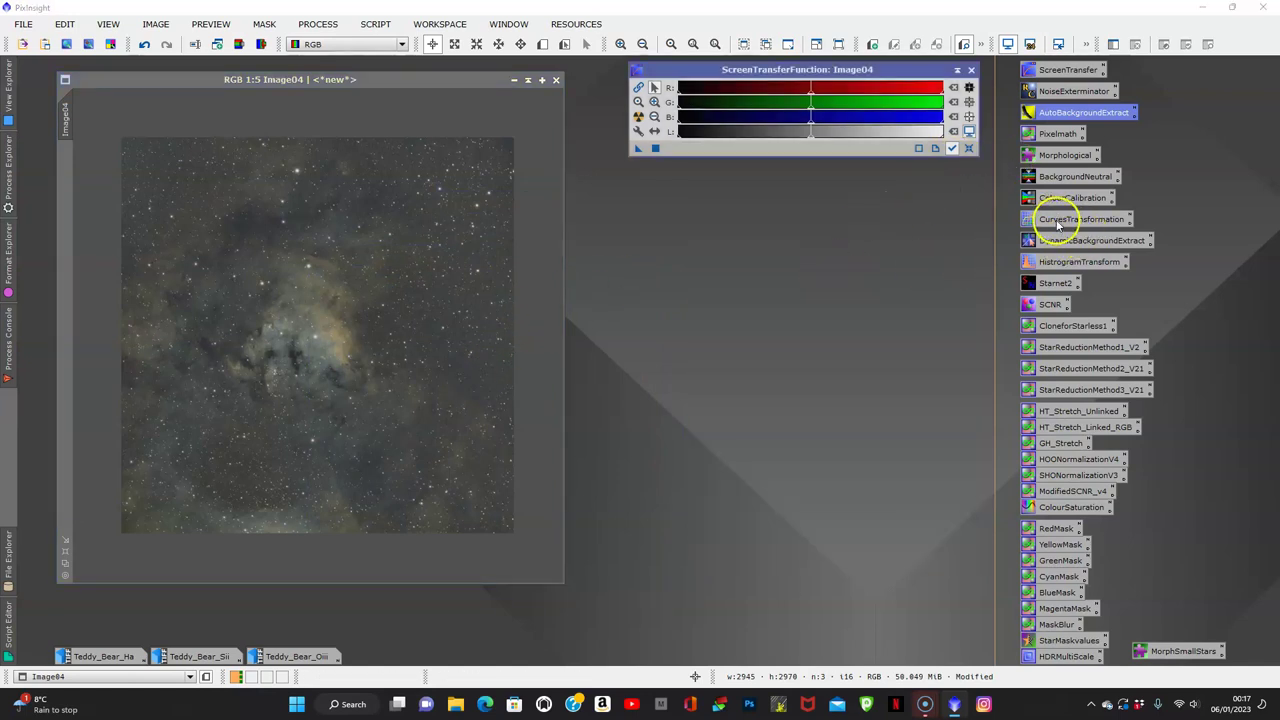
- Brighten Image04 with an upward-bowed CurvesTransformation curve, previewed live, then reset and close the tool
double_click(1058, 222)
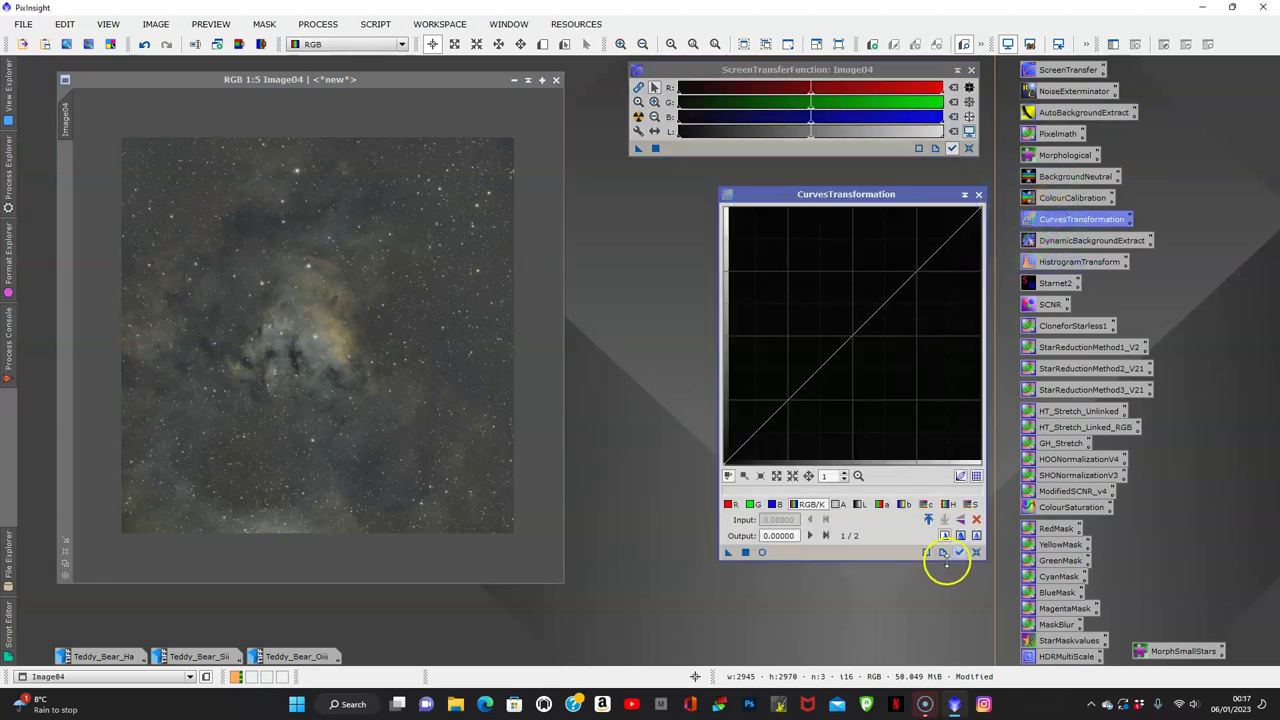
left_click(763, 552)
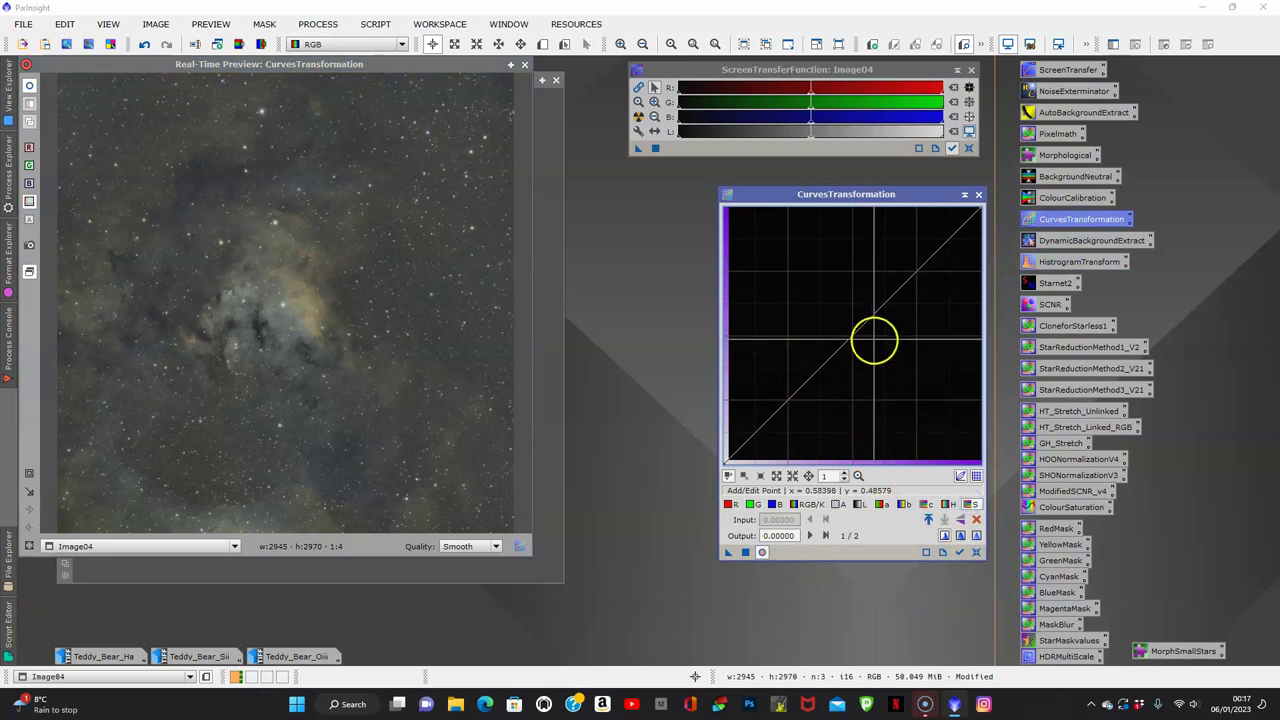
left_click(908, 281)
mouse_move(908, 281)
left_mouse_down()
mouse_move(848, 272)
mouse_move(880, 310)
mouse_move(902, 298)
mouse_move(775, 273)
mouse_move(888, 294)
mouse_move(903, 264)
left_mouse_up()
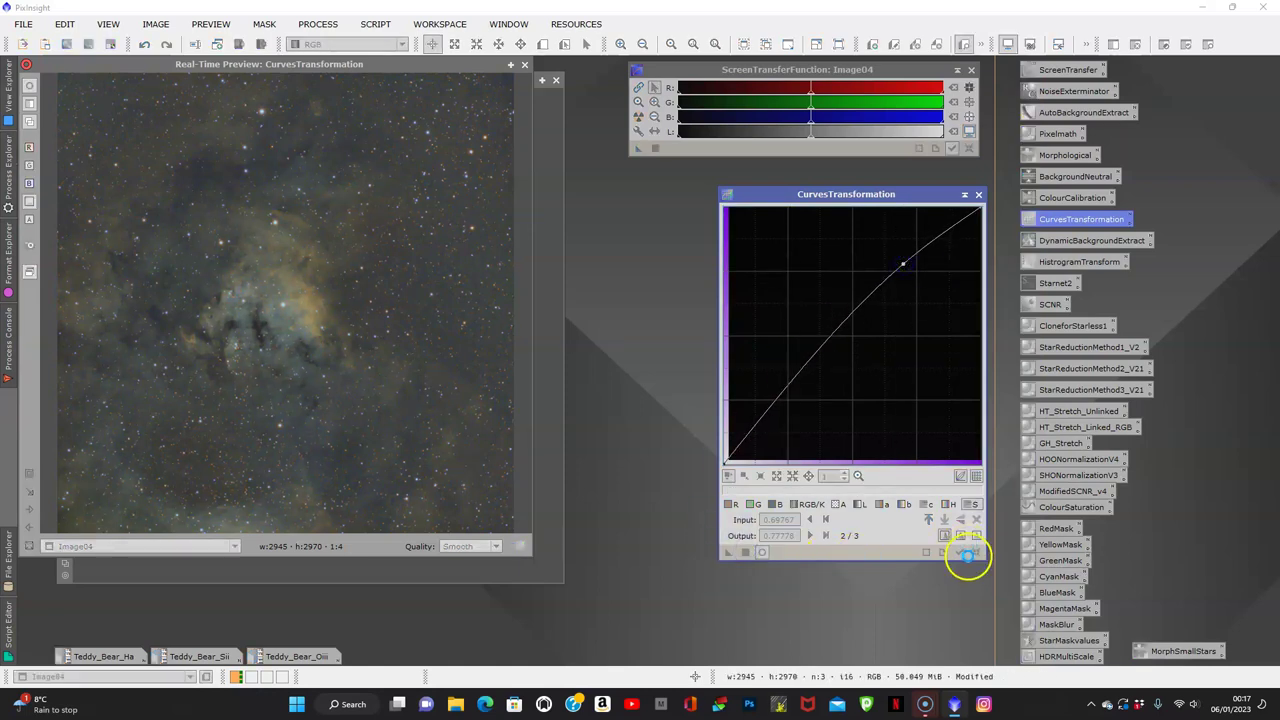
left_click(976, 553)
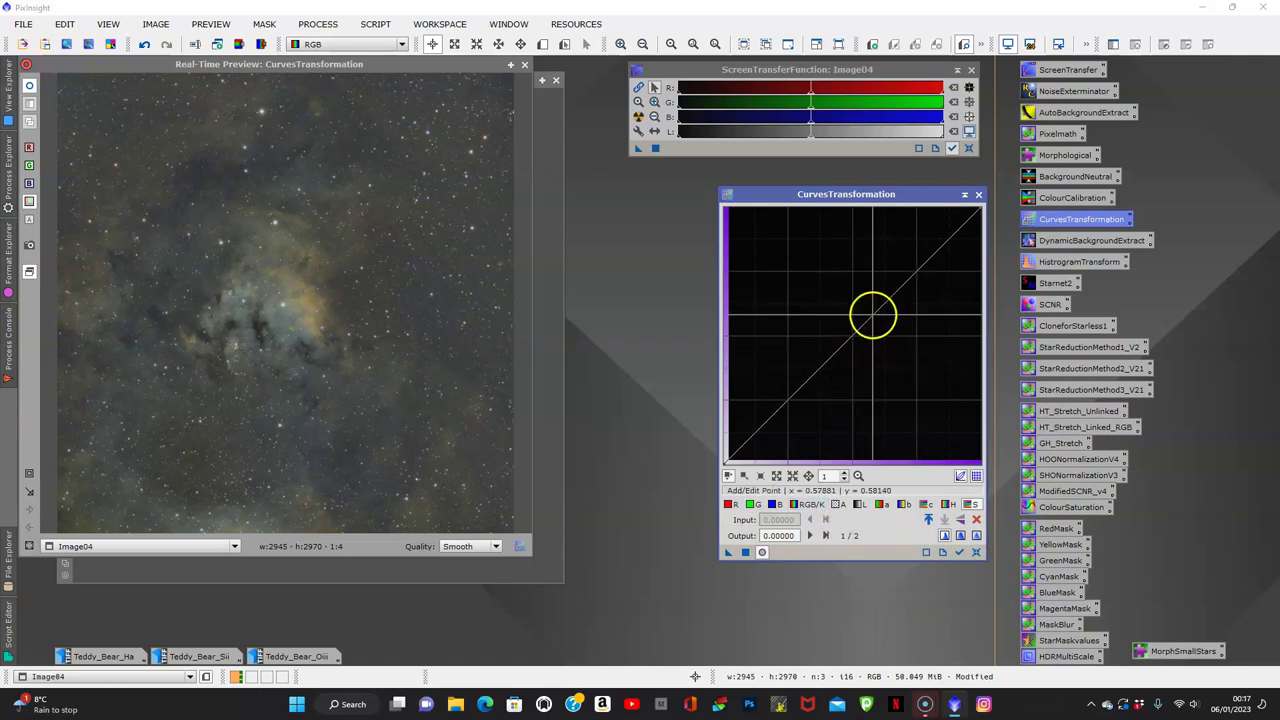
mouse_move(873, 315)
left_mouse_down()
mouse_move(857, 298)
mouse_move(894, 337)
mouse_move(811, 287)
mouse_move(866, 286)
mouse_move(859, 295)
left_mouse_up()
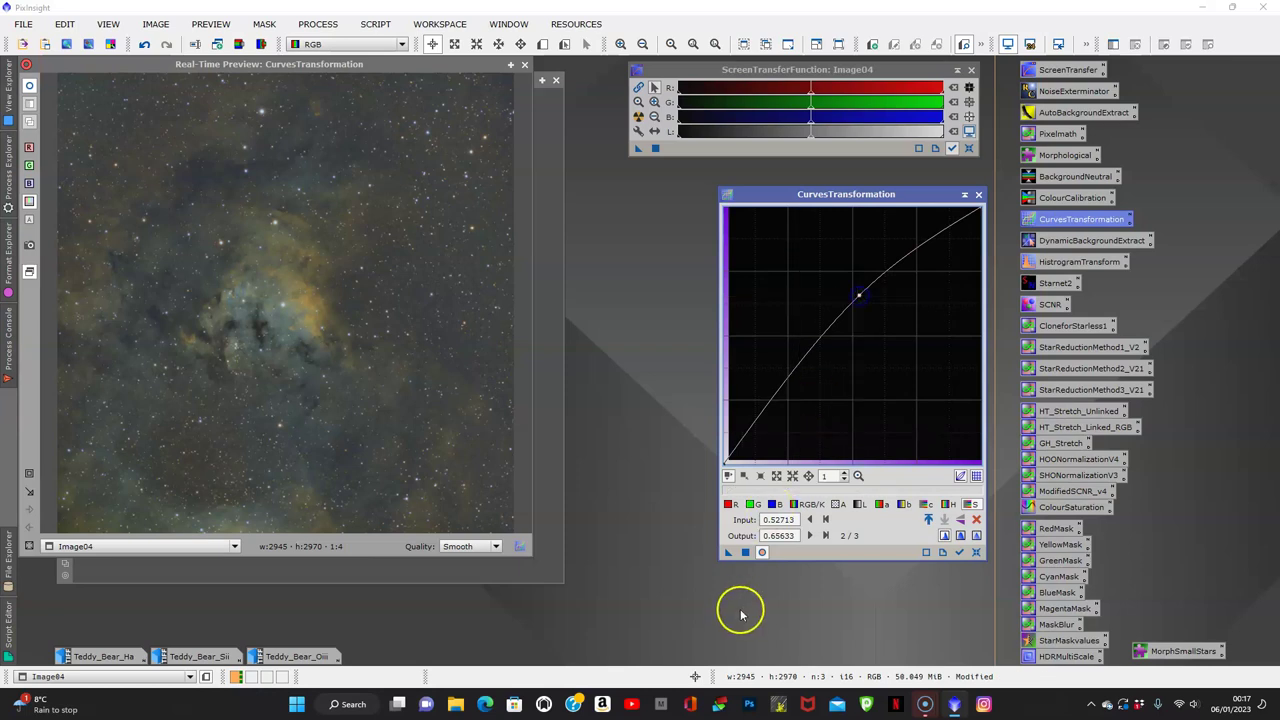
left_click(745, 552)
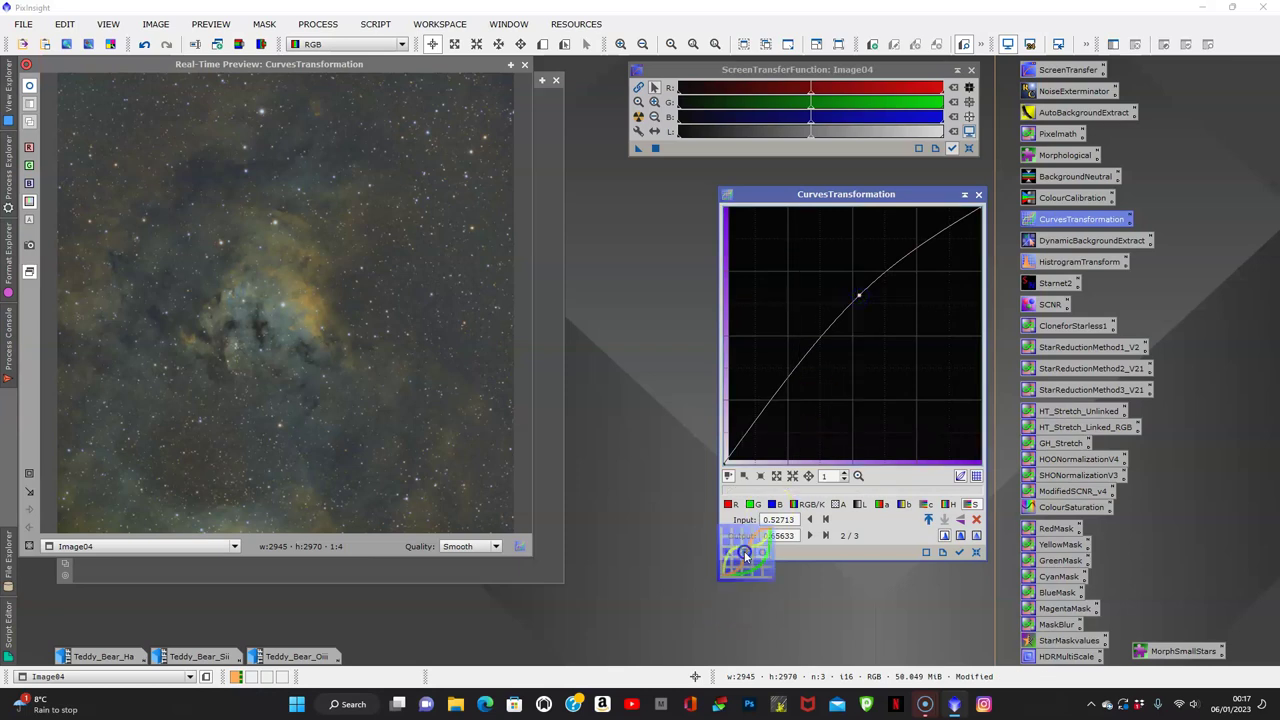
left_click(977, 552)
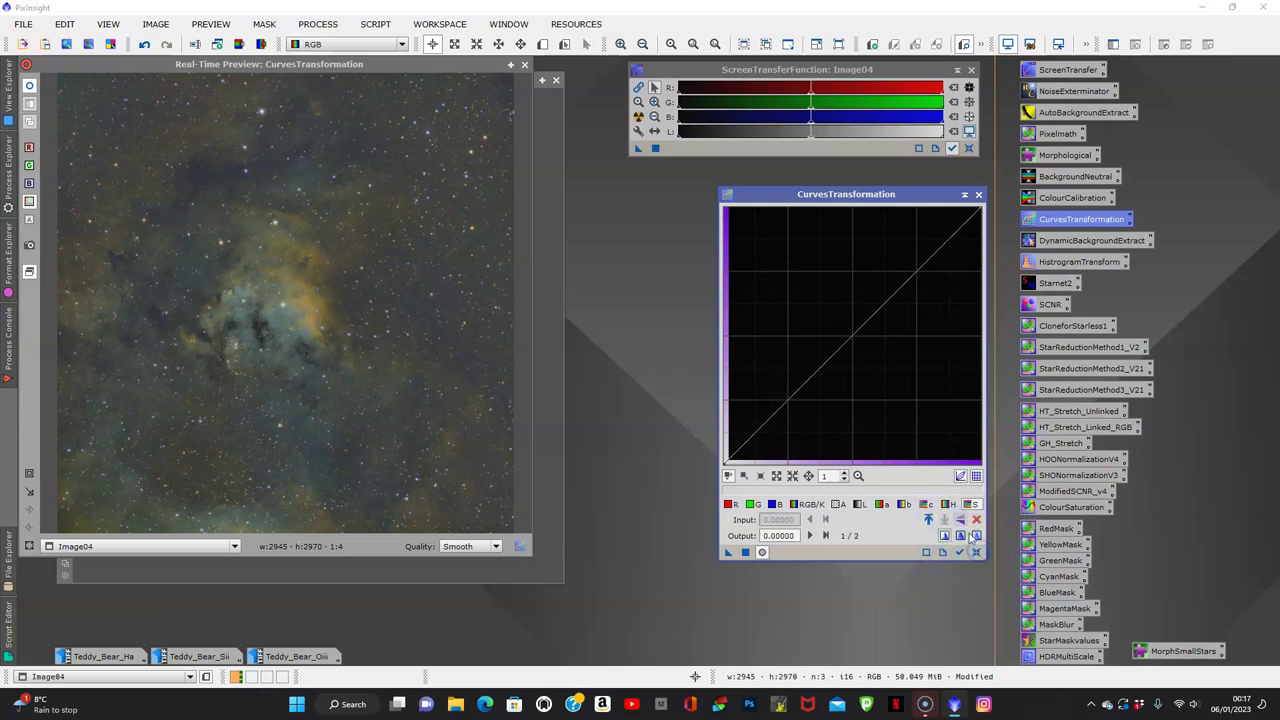
left_click(978, 194)
- Close the Real-Time Preview and zoom in and out to inspect the brightened Image04
left_click(524, 66)
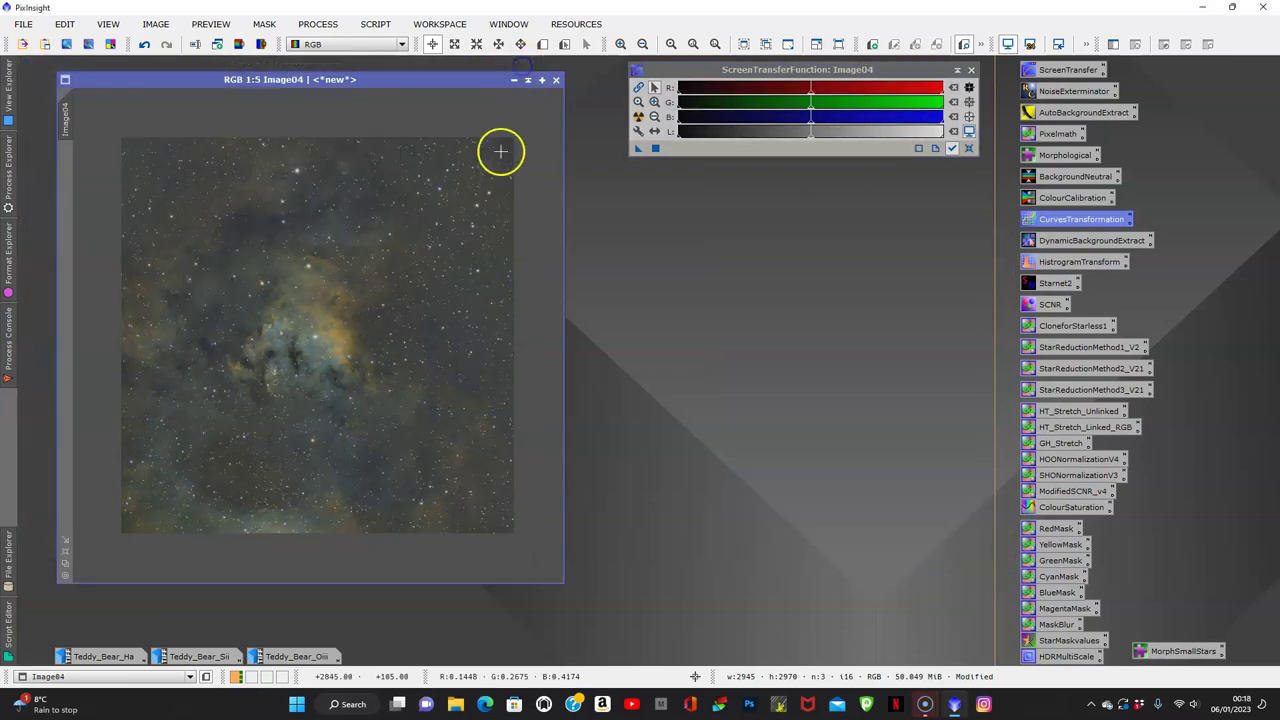
scroll(364, 415, "up", 2)
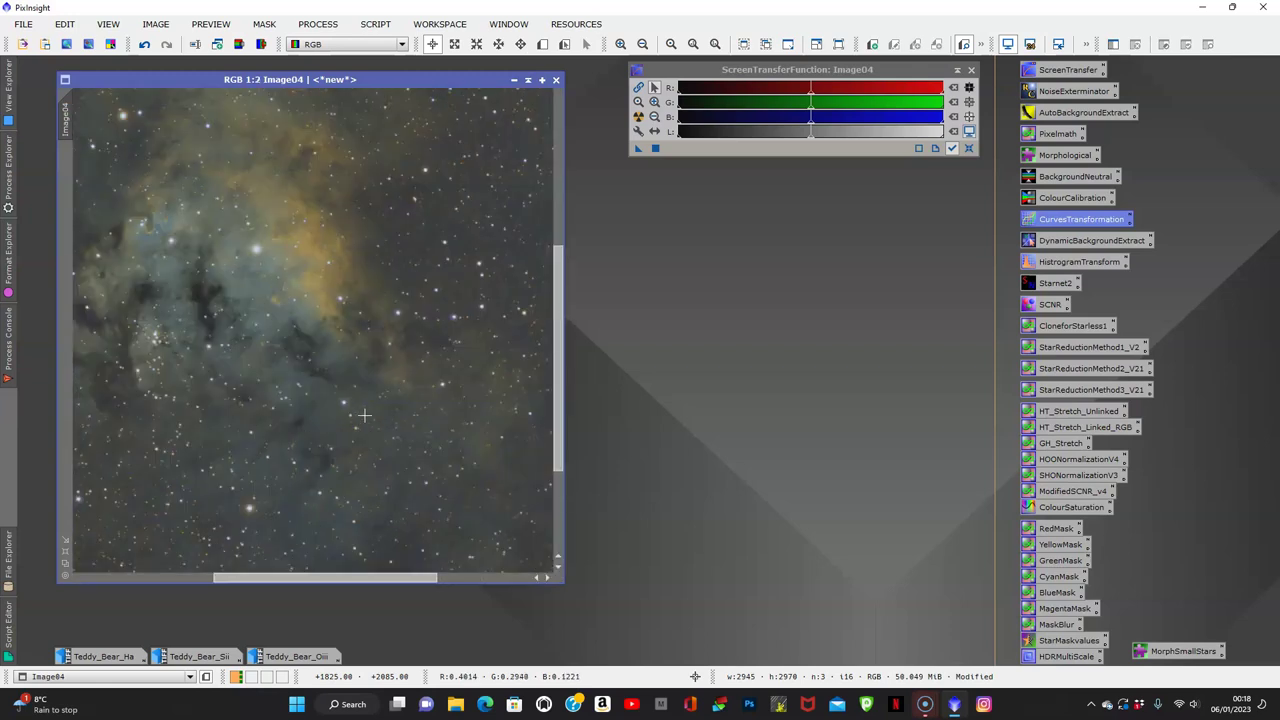
scroll(364, 415, "up", 1)
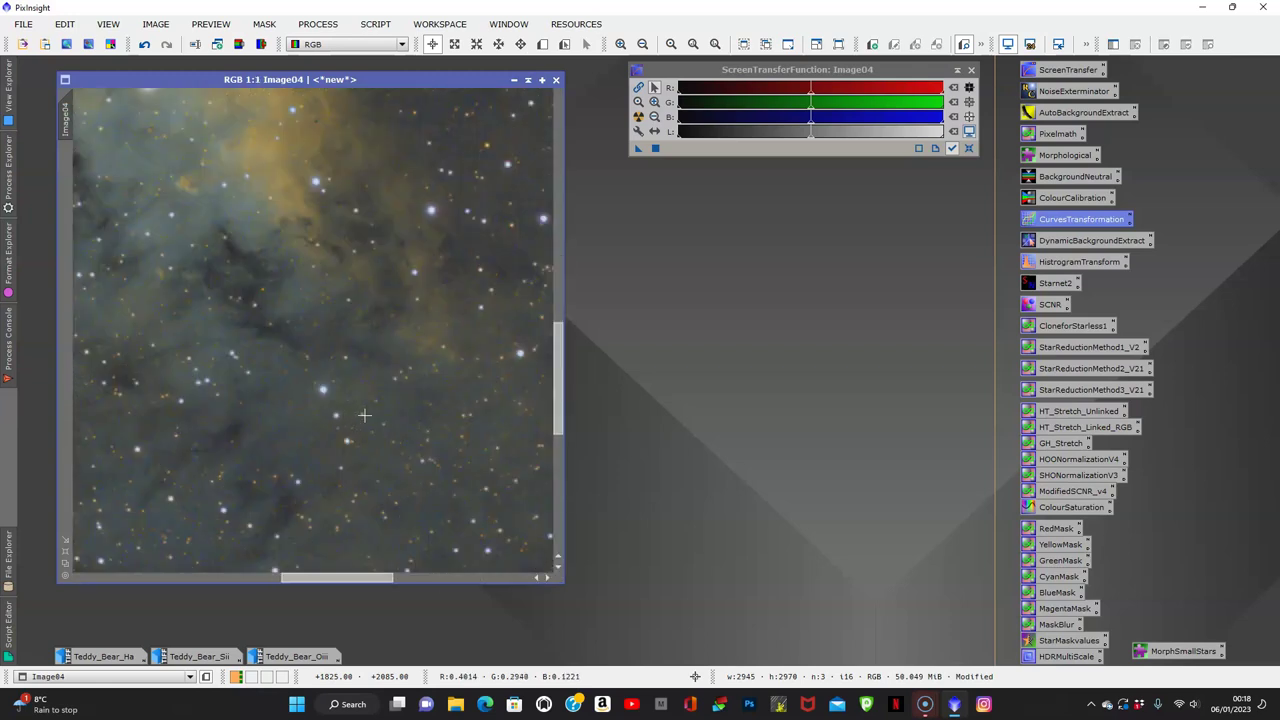
scroll(364, 415, "down", 4)
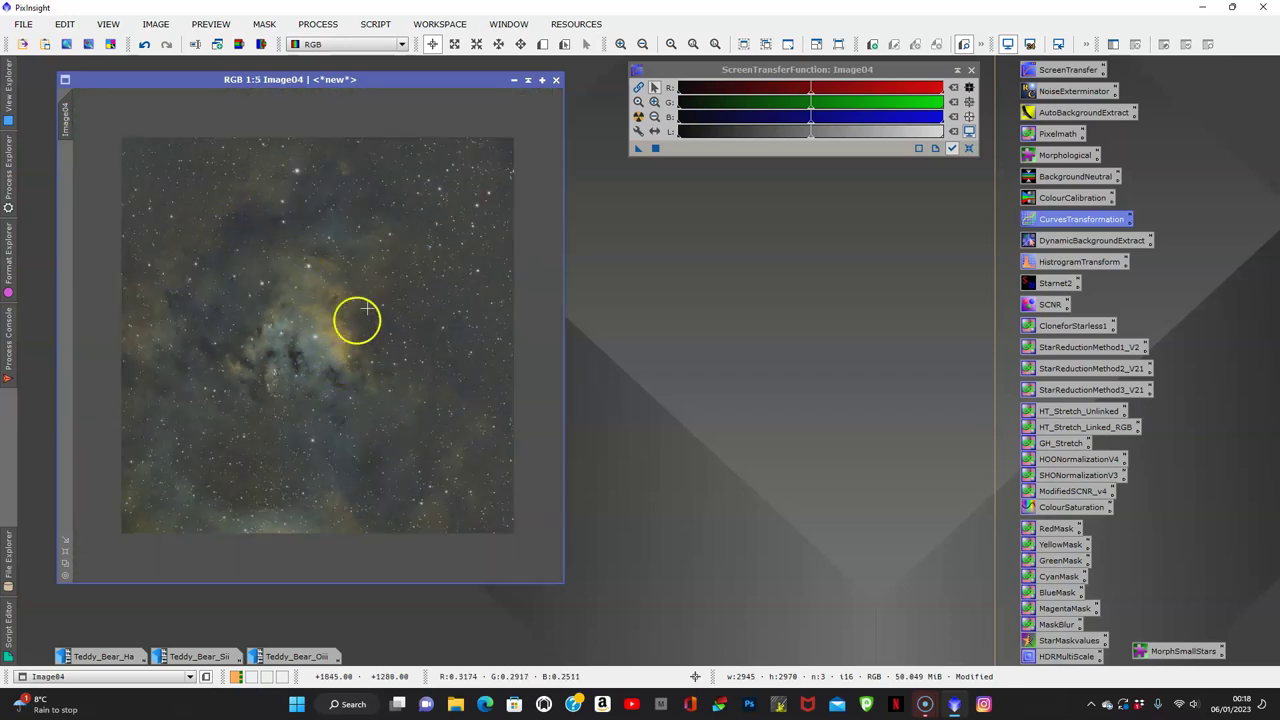
scroll(390, 318, "up", 2)
scroll(438, 293, "up", 1)
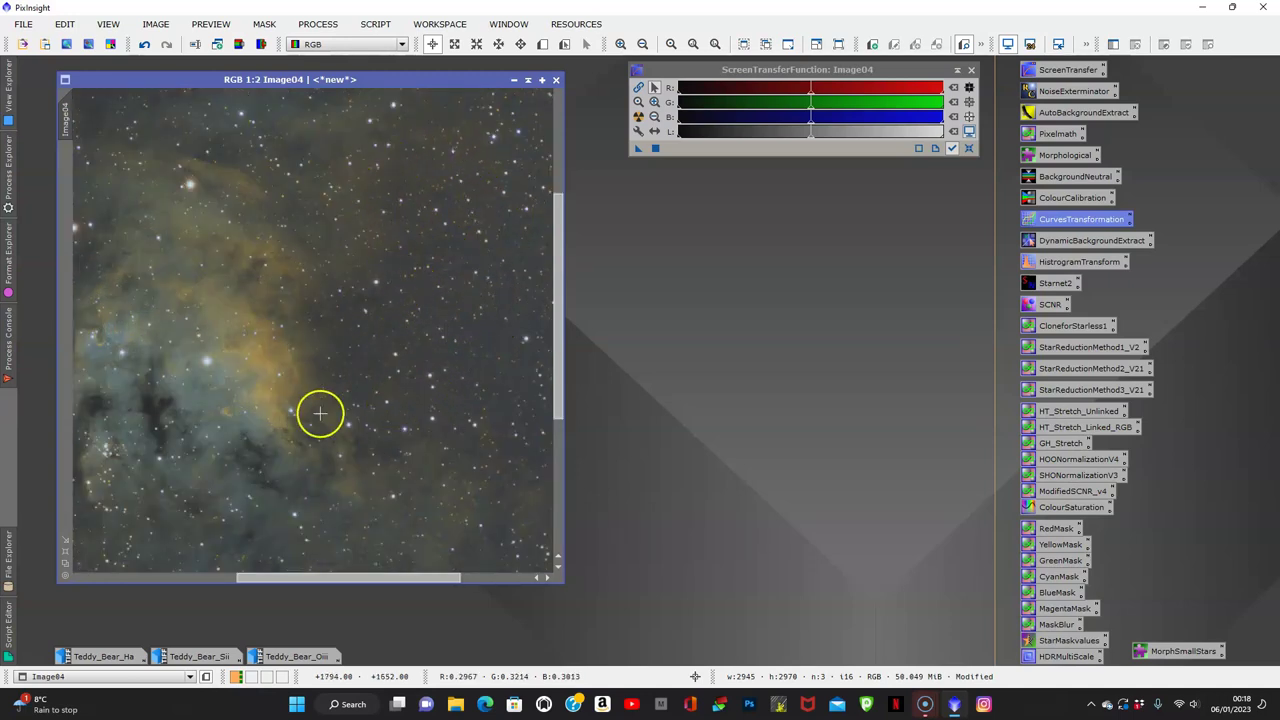
scroll(353, 257, "down", 1)
scroll(353, 257, "down", 3)
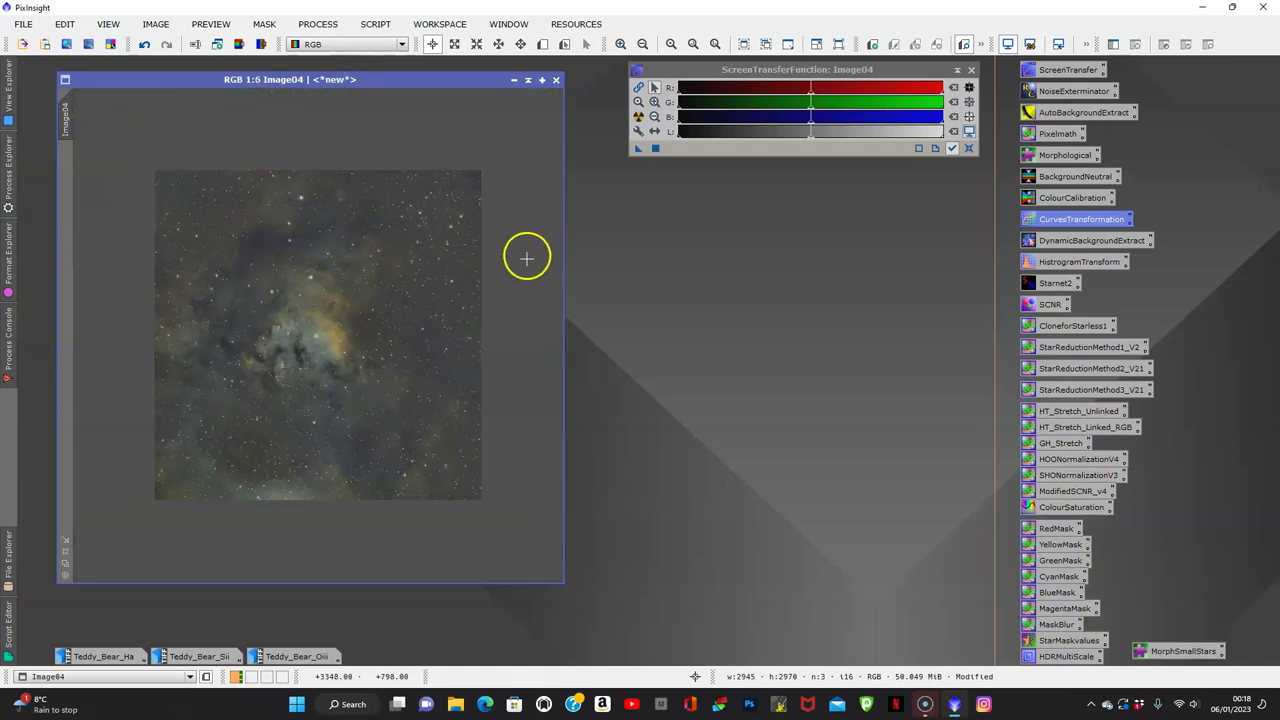
scroll(370, 240, "up", 1)
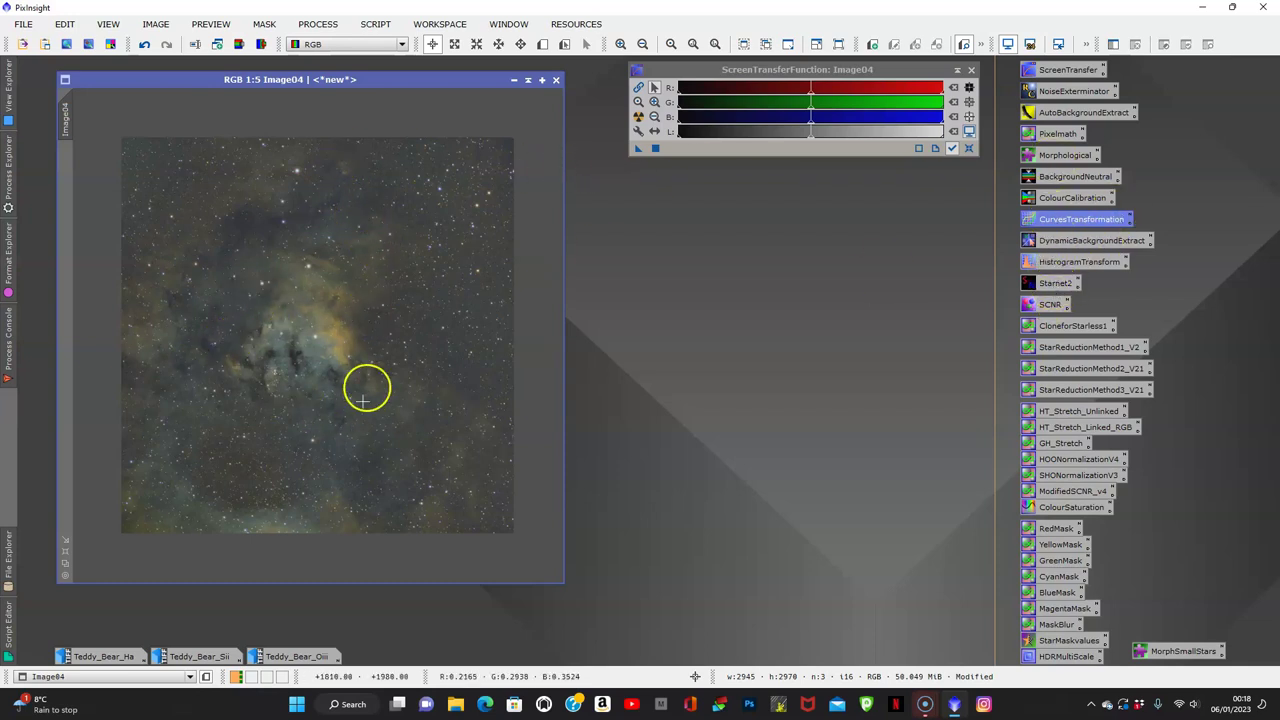
double_click(1049, 286)
left_click(866, 241)
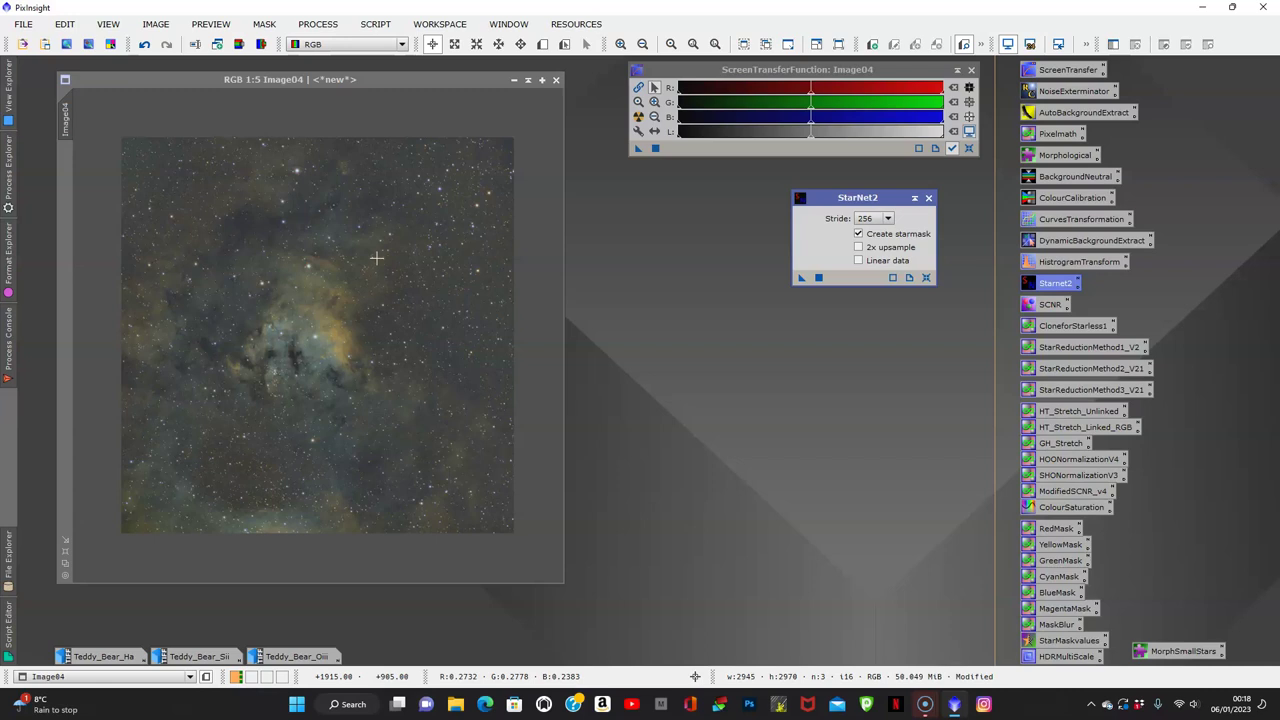
left_click(929, 199)
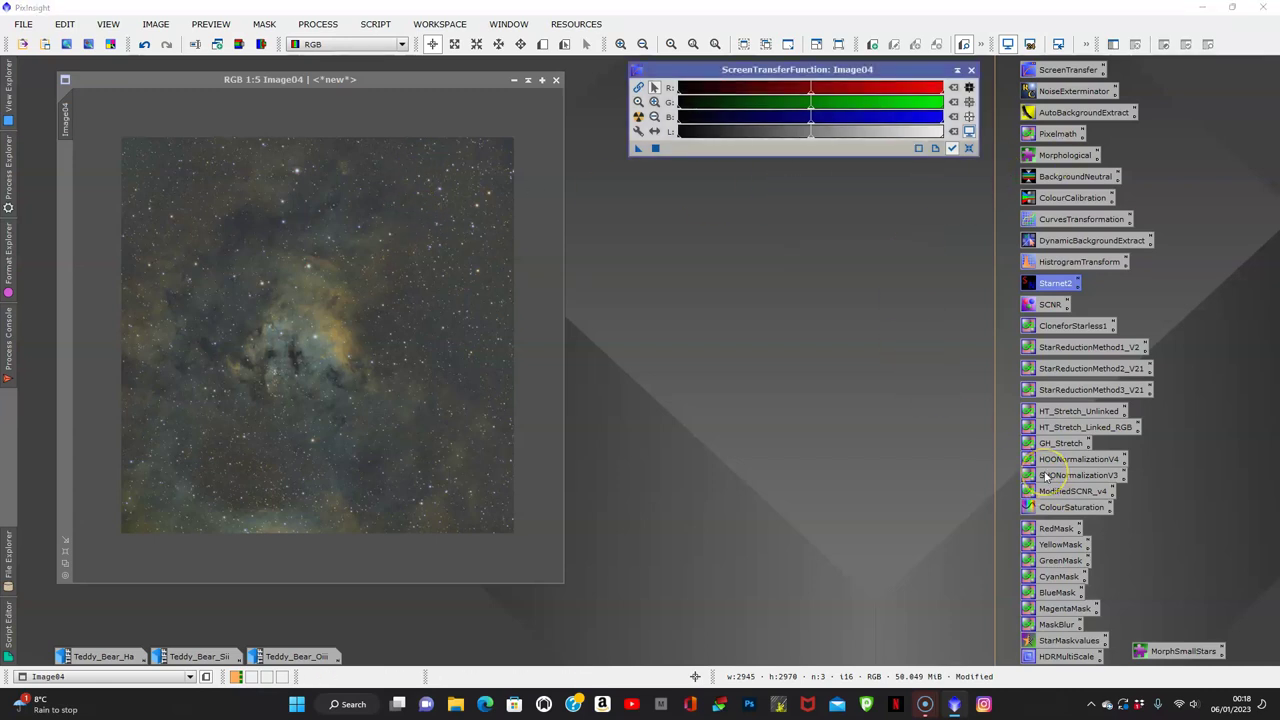
- Clone Image04 into a new Starless image with the CloneforStarless1 PixelMath and move it right
double_click(1078, 330)
left_click_drag(597, 562, 343, 320)
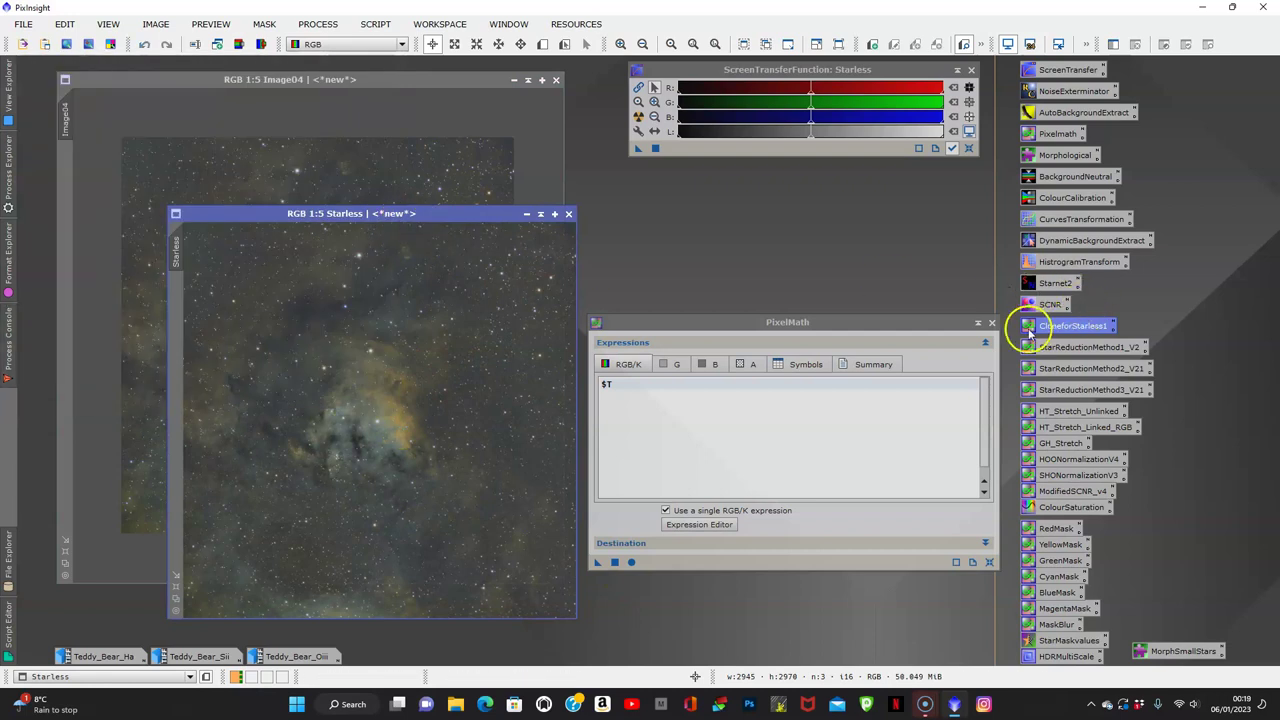
left_click(991, 322)
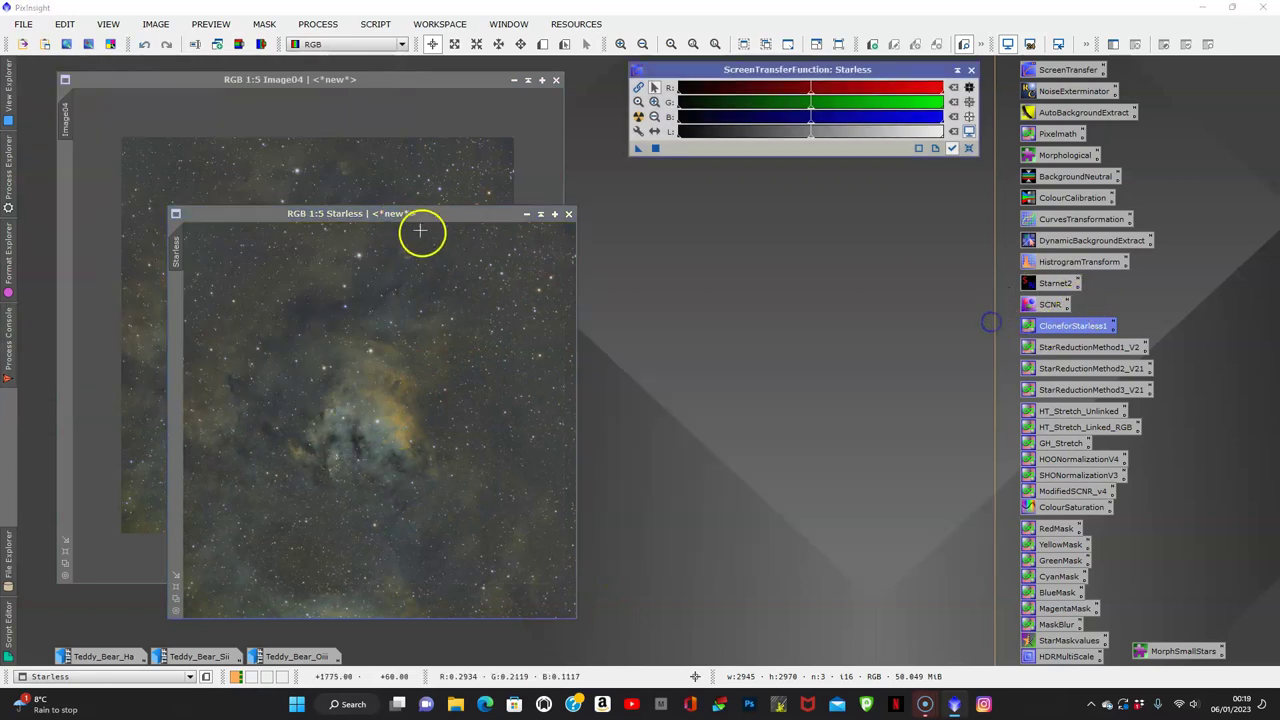
left_click_drag(418, 213, 714, 177)
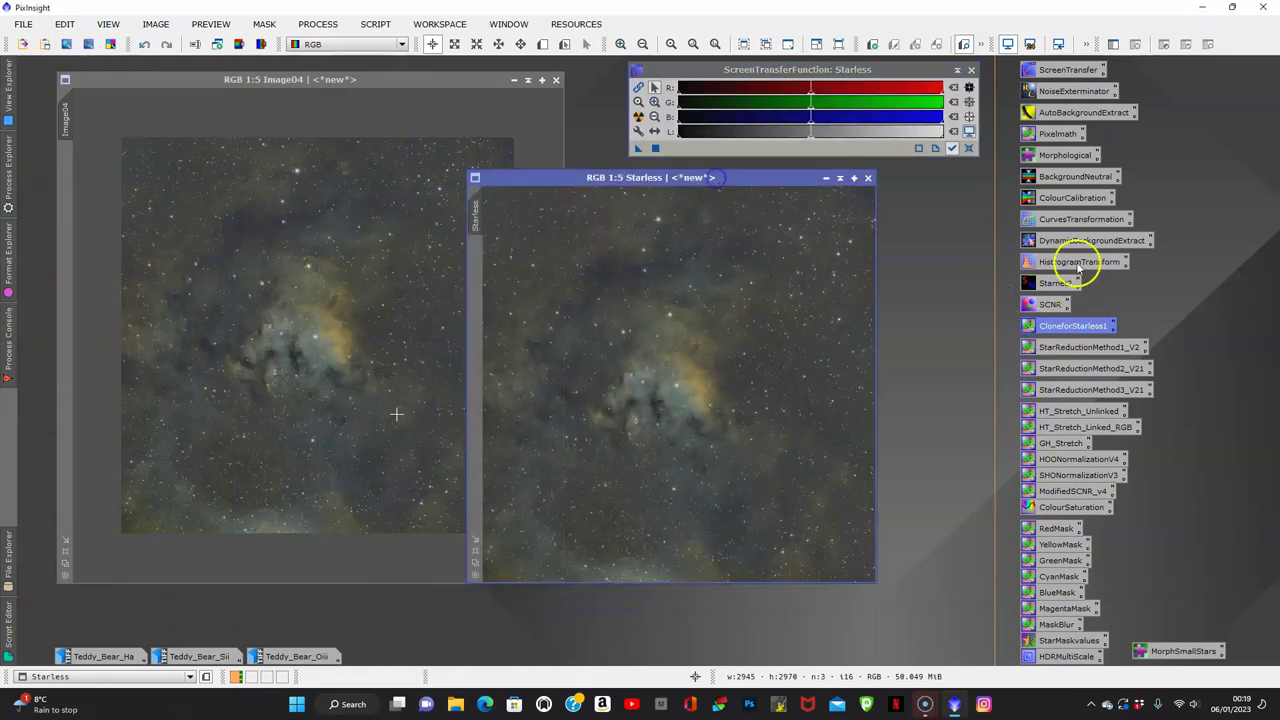
- Run StarNet2 on the Starless image, creating a separate star_mask image of the stars
double_click(1052, 284)
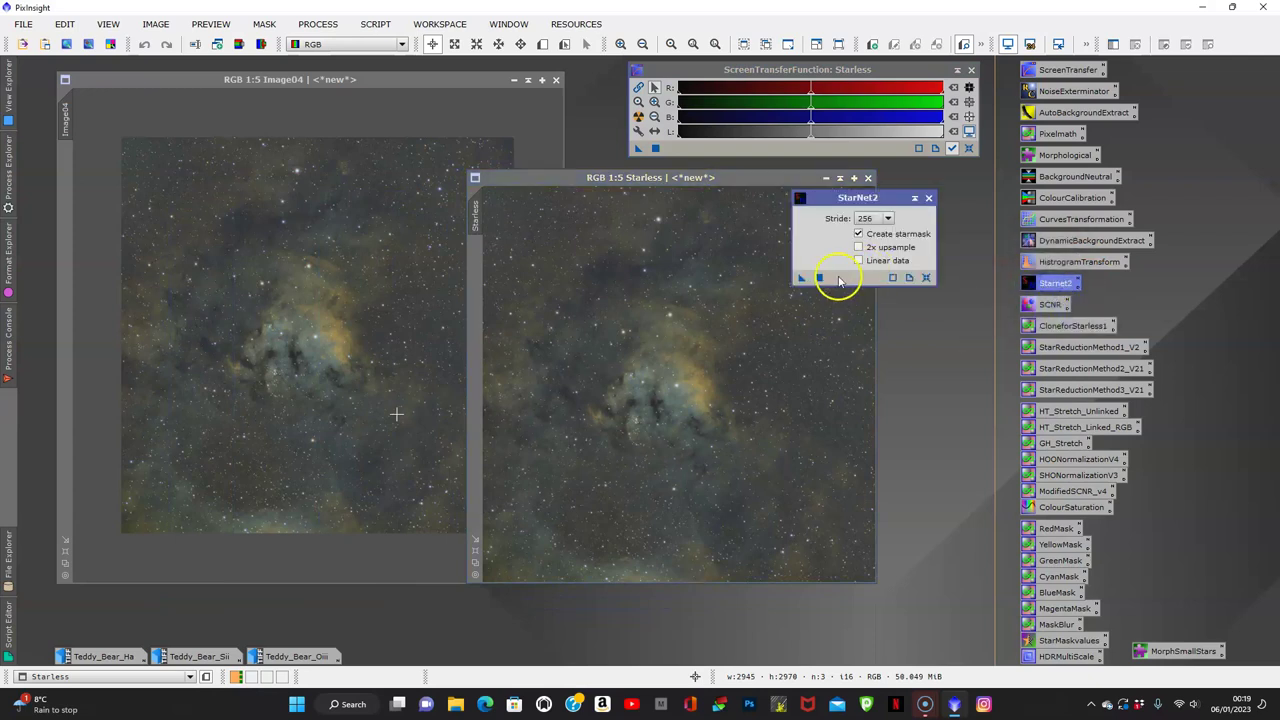
left_click_drag(801, 278, 686, 400)
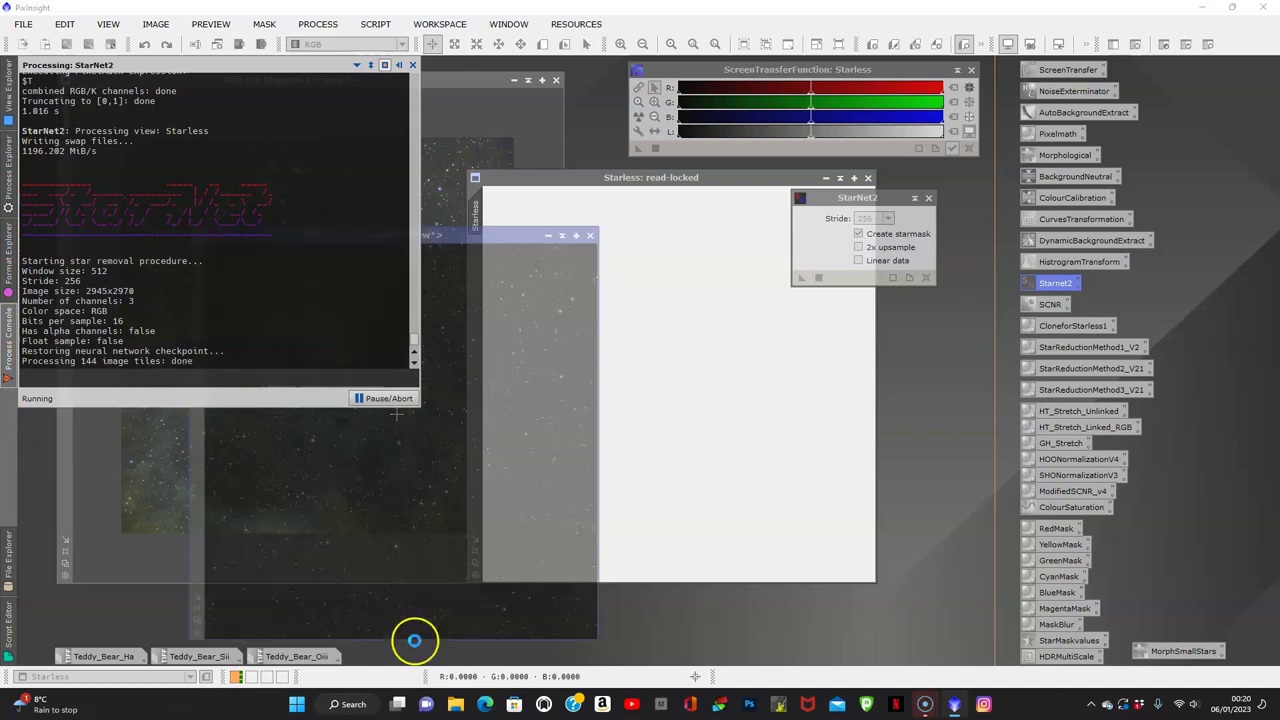
- Close StarNet2 and minimize star_mask and Image04 to icons parked along the bottom
left_click(928, 197)
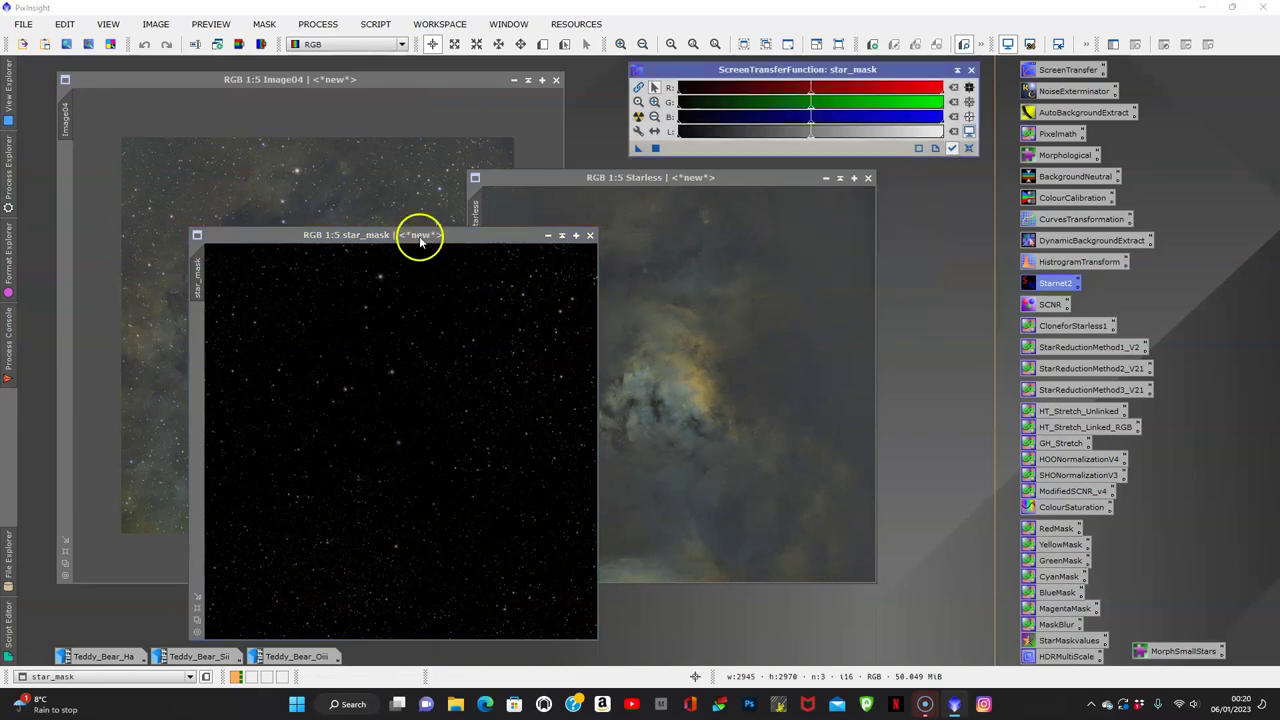
scroll(428, 431, "up", 4)
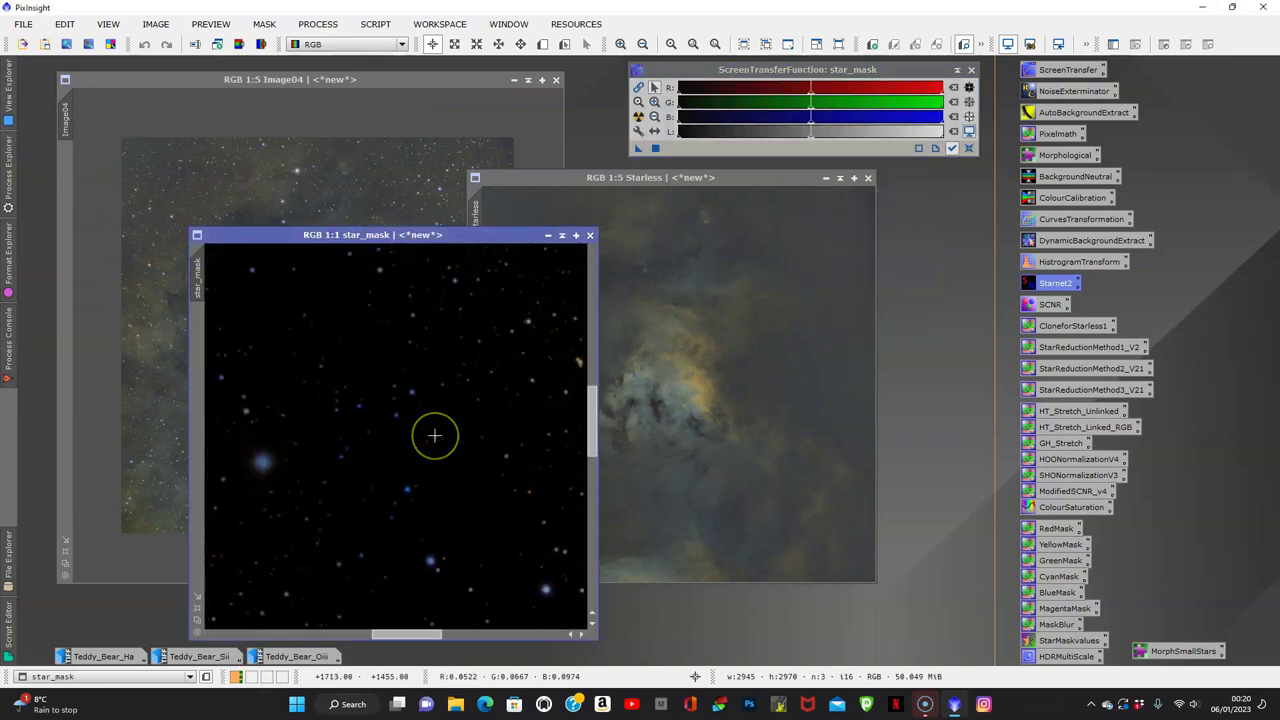
scroll(434, 435, "down", 5)
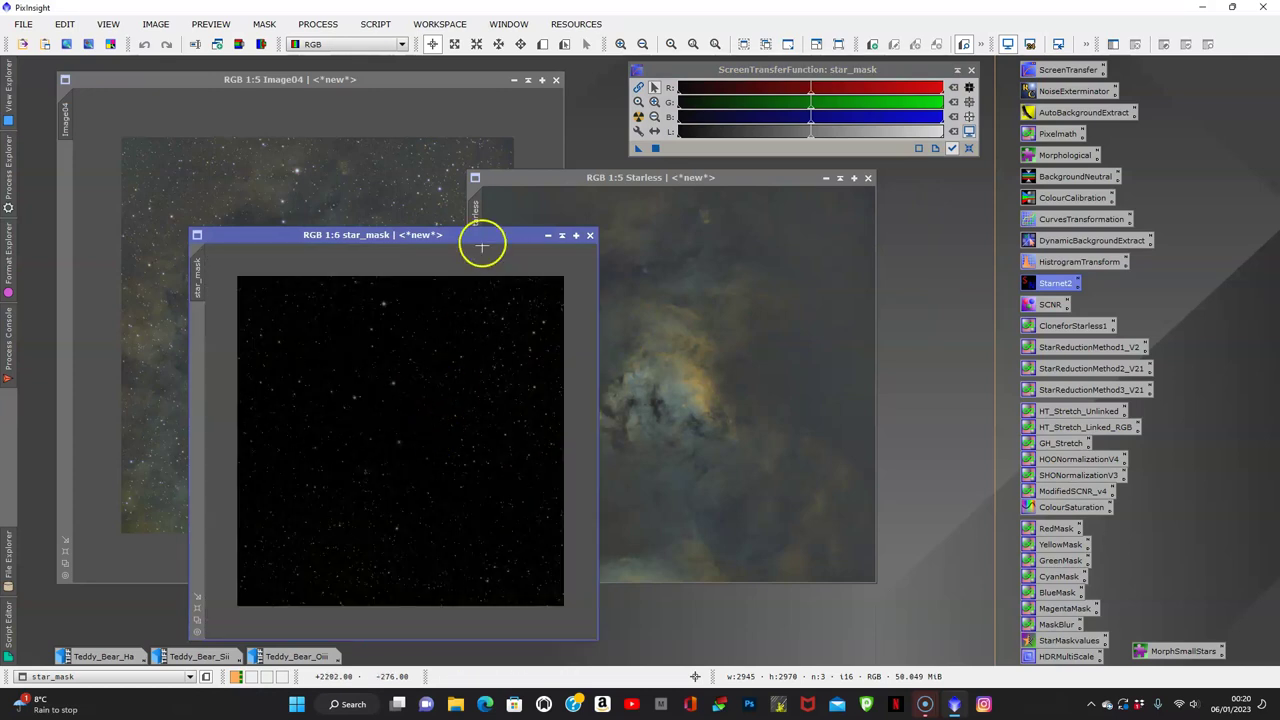
left_click(547, 235)
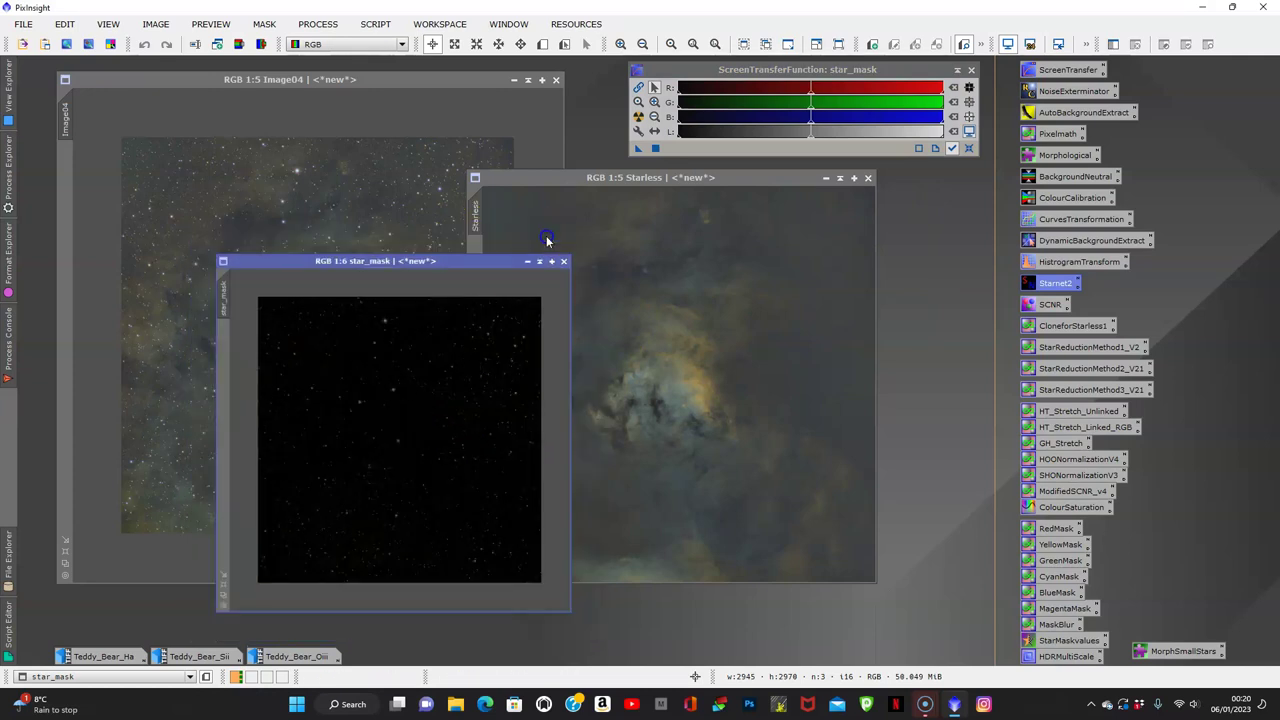
left_click_drag(434, 443, 952, 640)
left_click(513, 79)
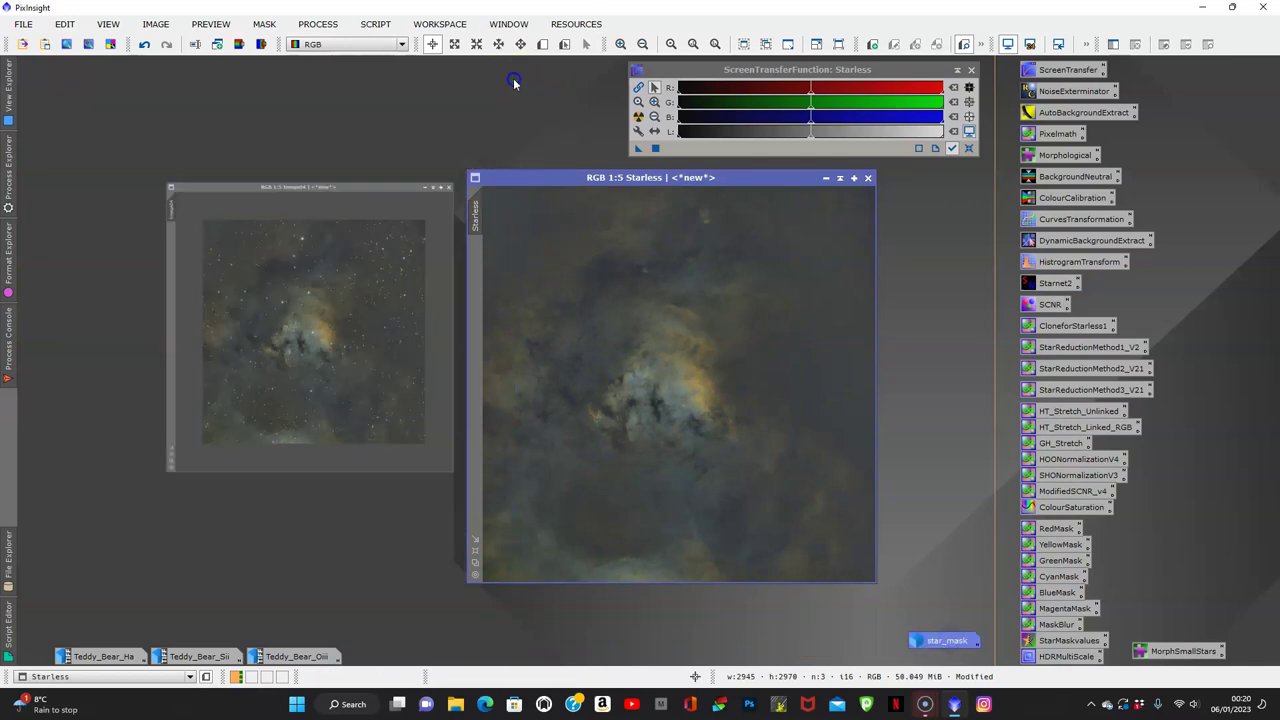
left_click_drag(343, 334, 383, 656)
- Move the Starless window up and left and enlarge its view to 1:4
left_click_drag(585, 178, 285, 117)
left_click(530, 118)
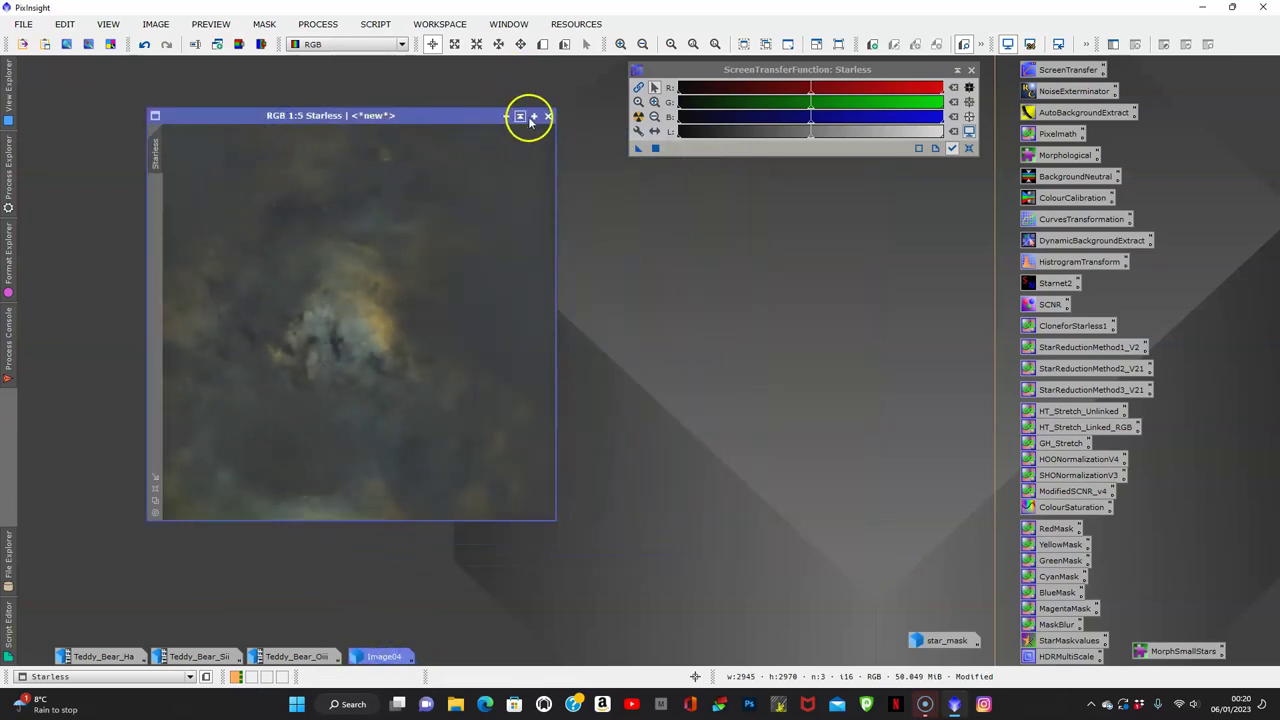
left_click(158, 487)
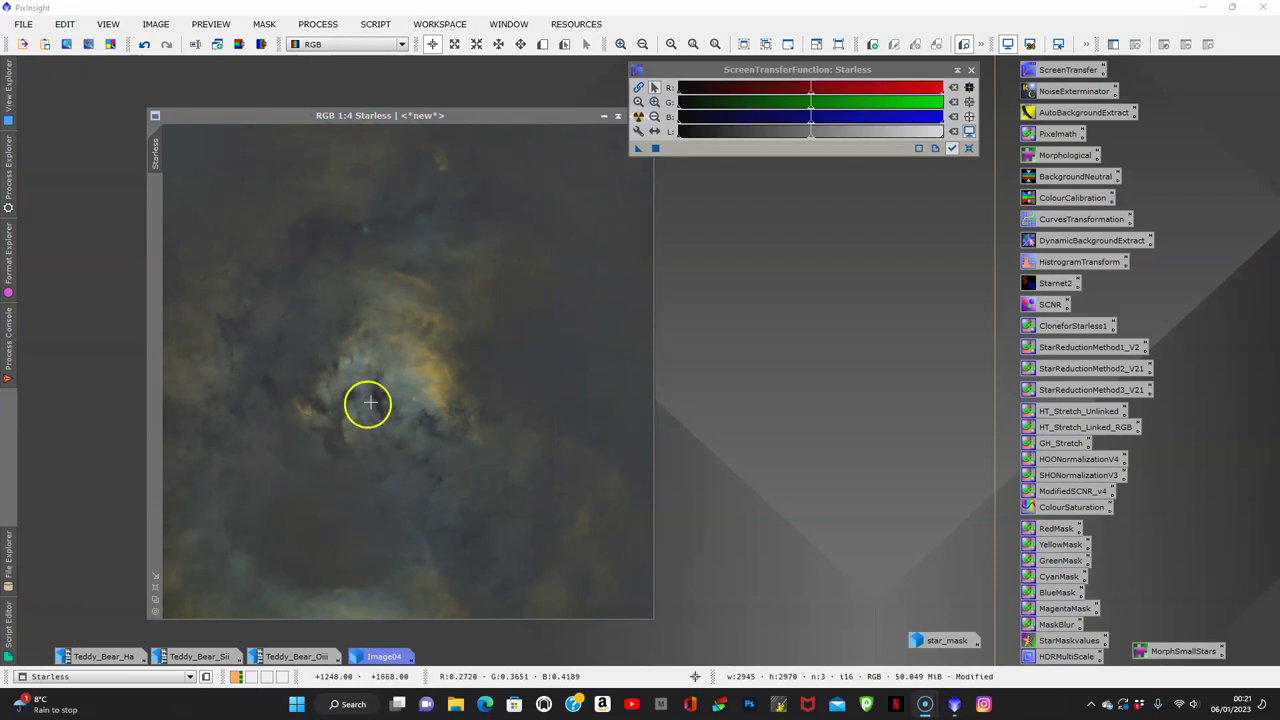
left_click_drag(510, 117, 432, 86)
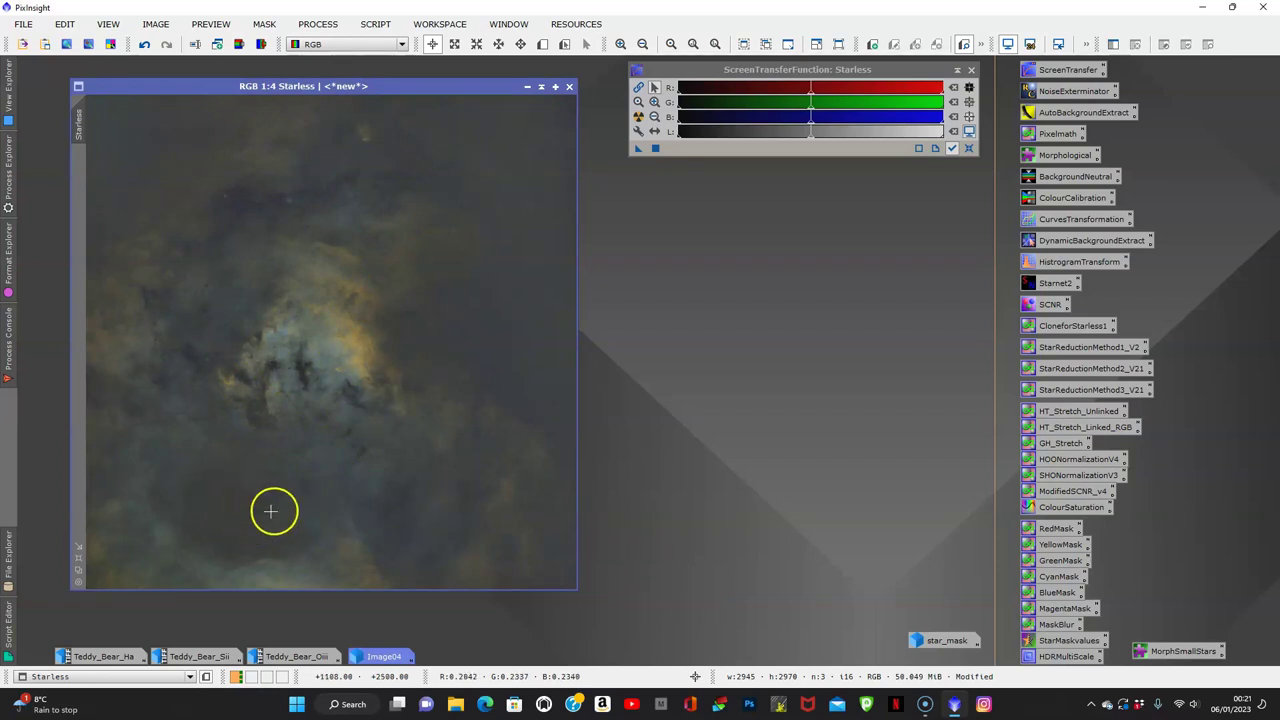
scroll(275, 511, "up", 2)
scroll(280, 512, "down", 3)
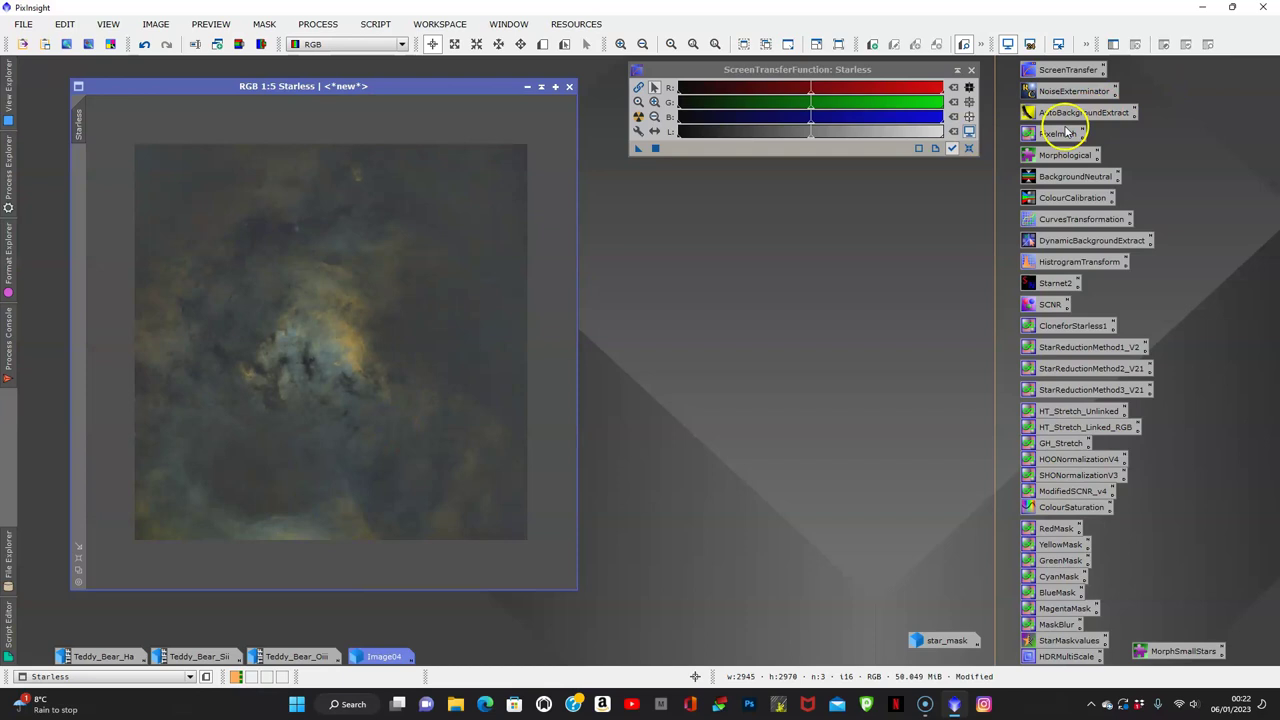
- Run NoiseXTerminator on the Starless image with Denoise 0.75 and Detail 0.15
double_click(1062, 92)
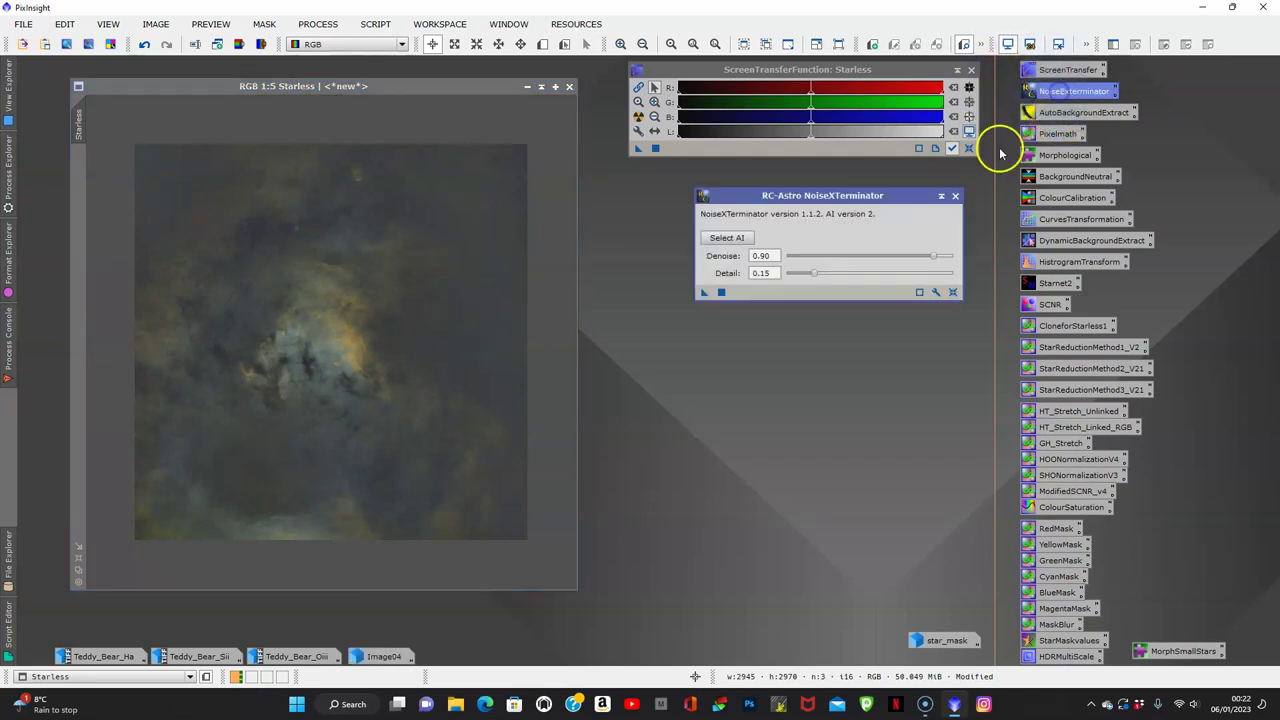
left_click_drag(935, 258, 928, 258)
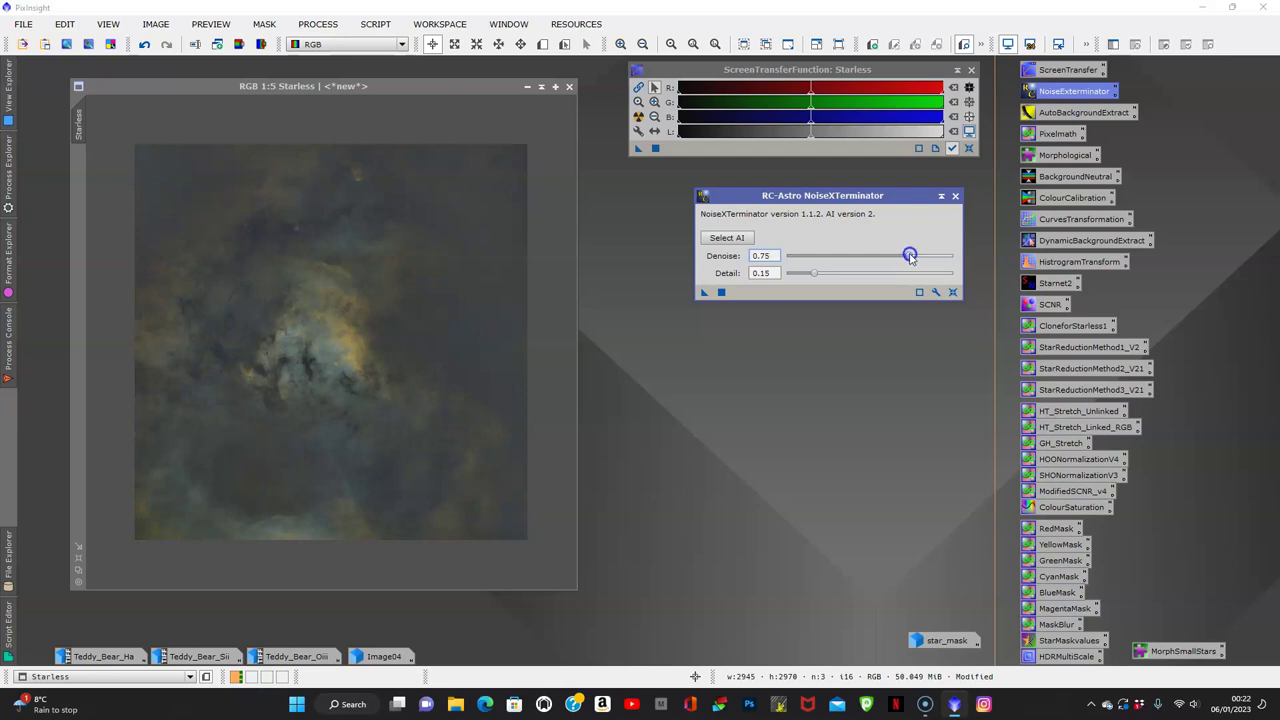
left_click_drag(710, 298, 338, 368)
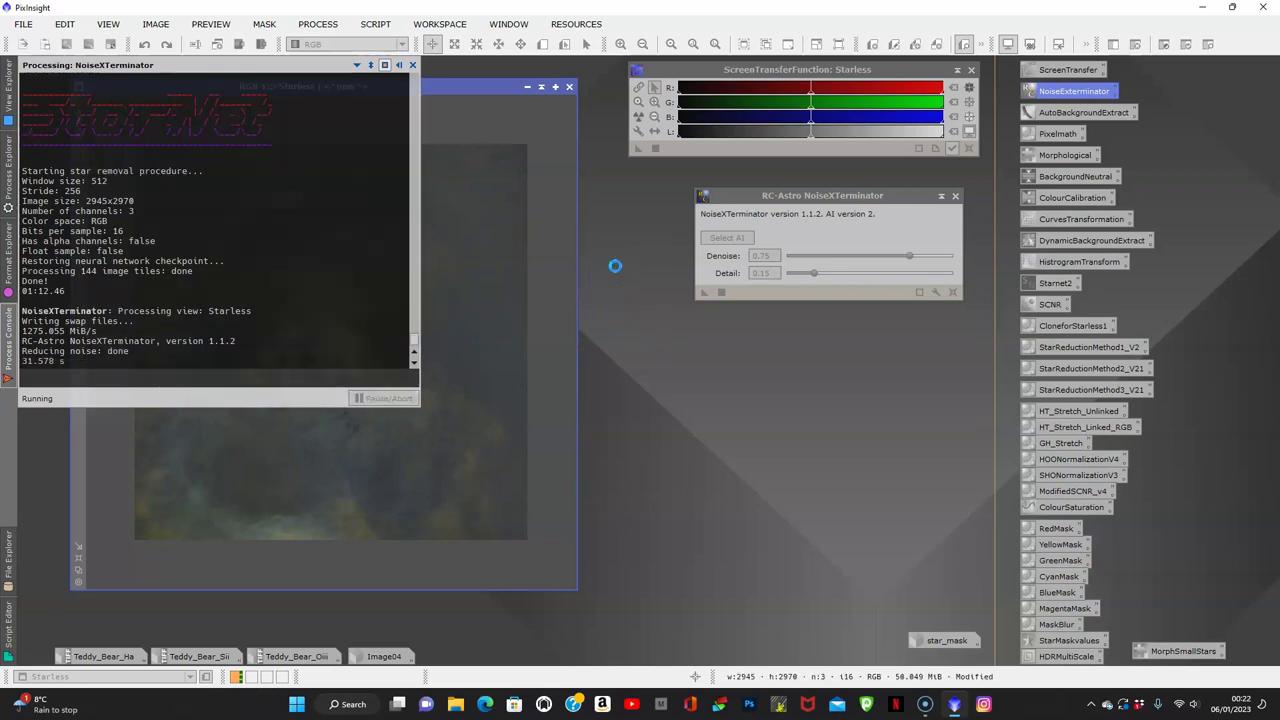
- Open RangeSelection, close NoiseXTerminator, and turn on the real-time mask preview
left_click(318, 24)
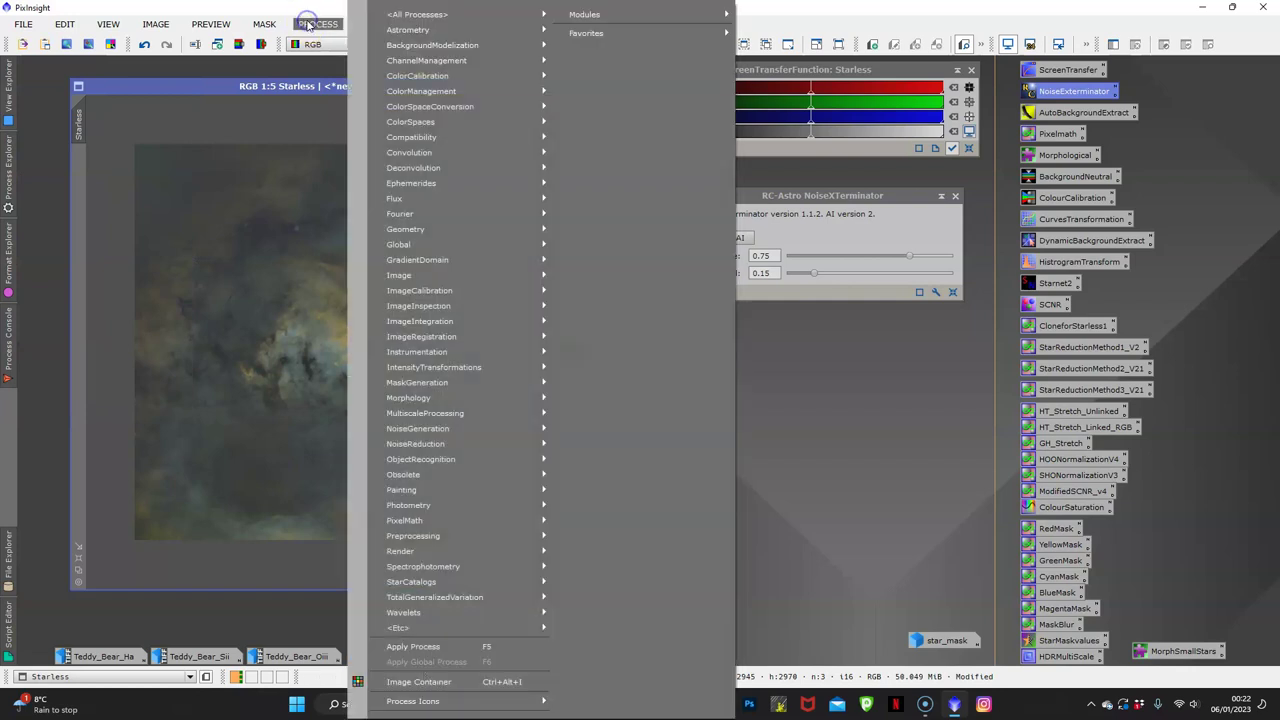
mouse_move(418, 389)
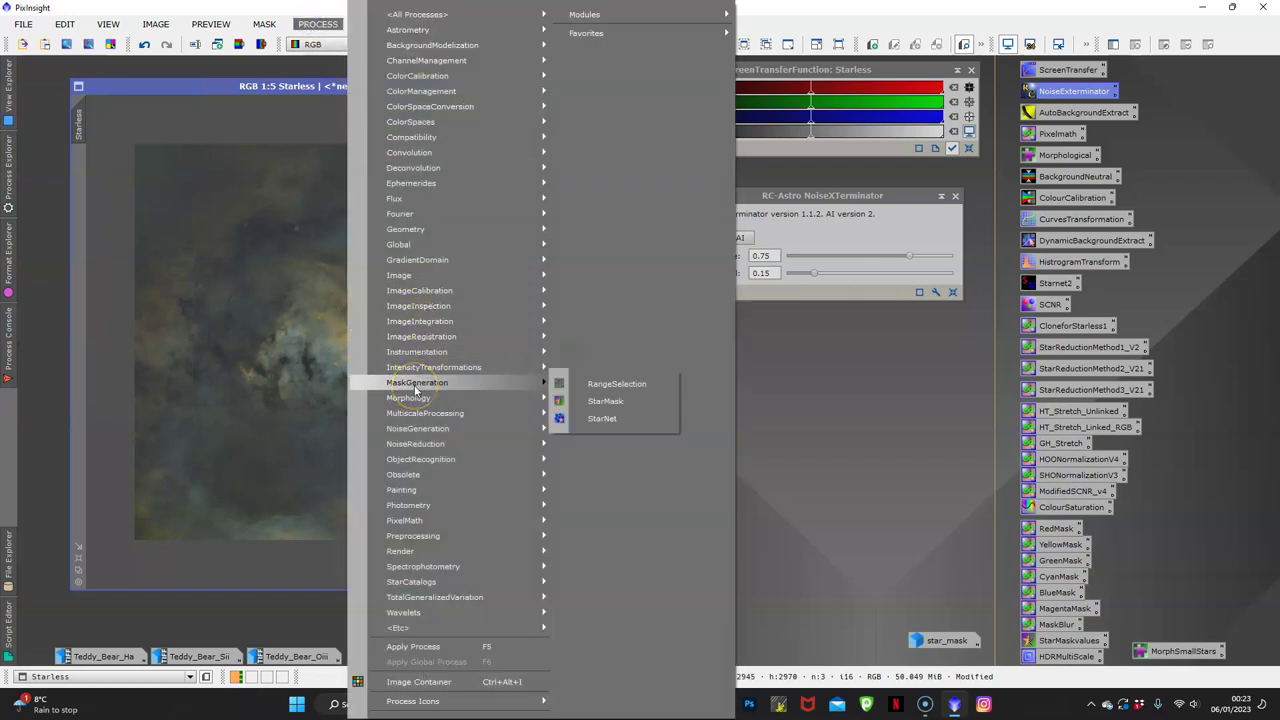
left_click(612, 386)
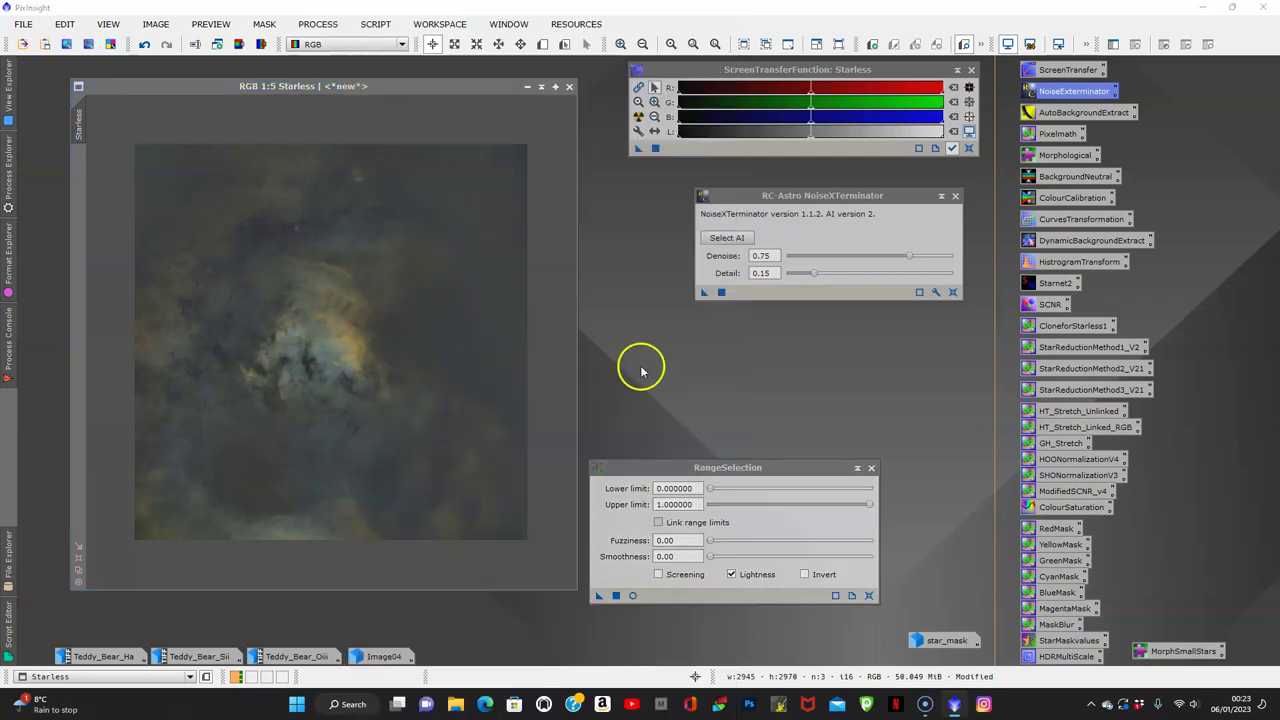
left_click(955, 197)
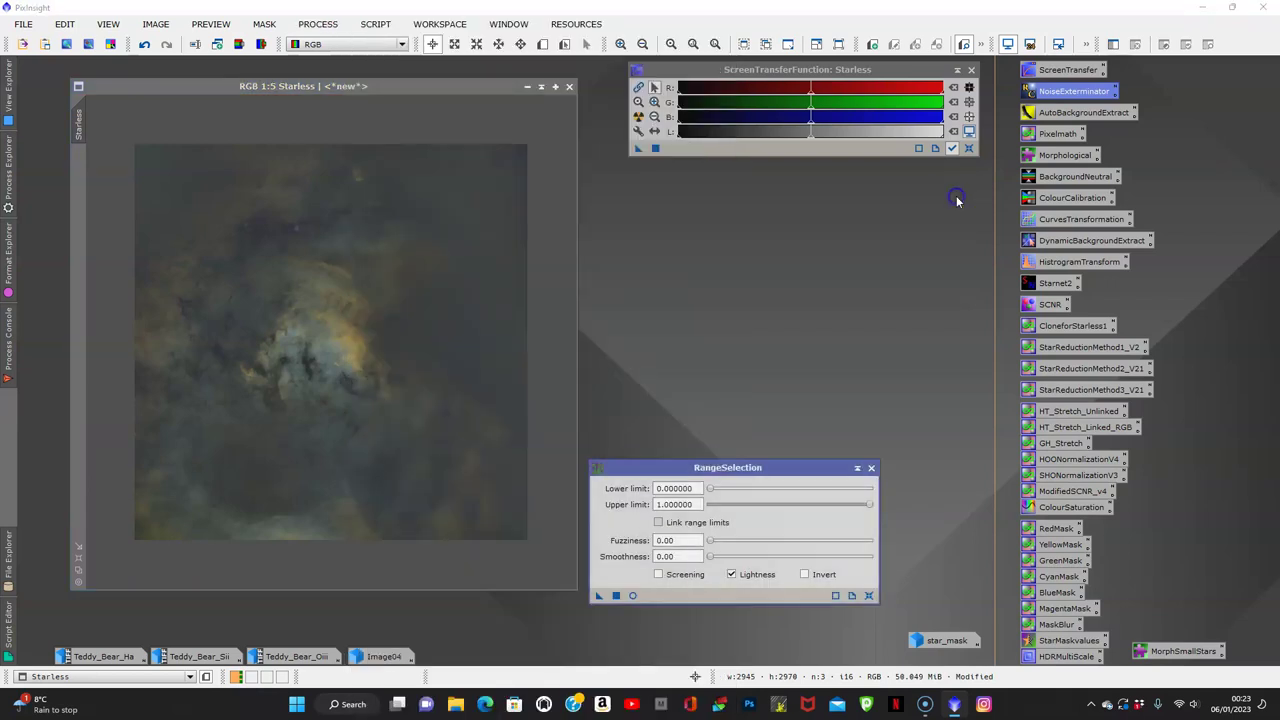
left_click_drag(745, 472, 785, 332)
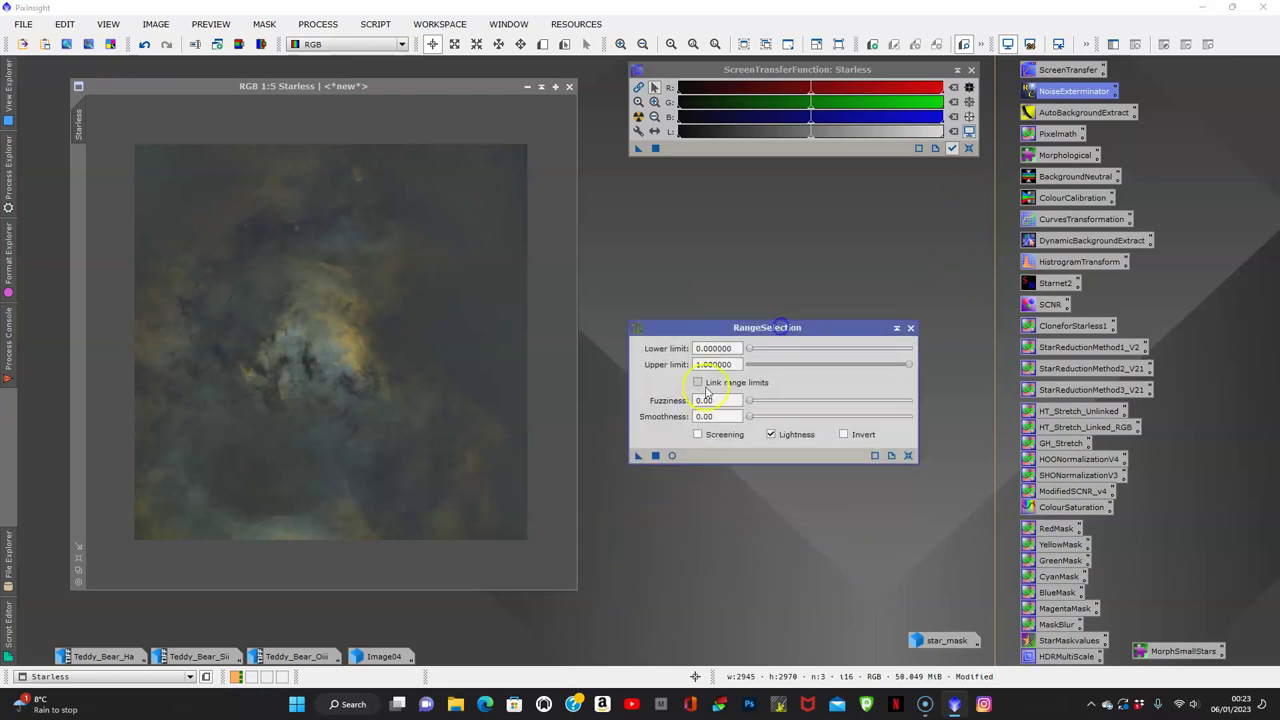
left_click(672, 456)
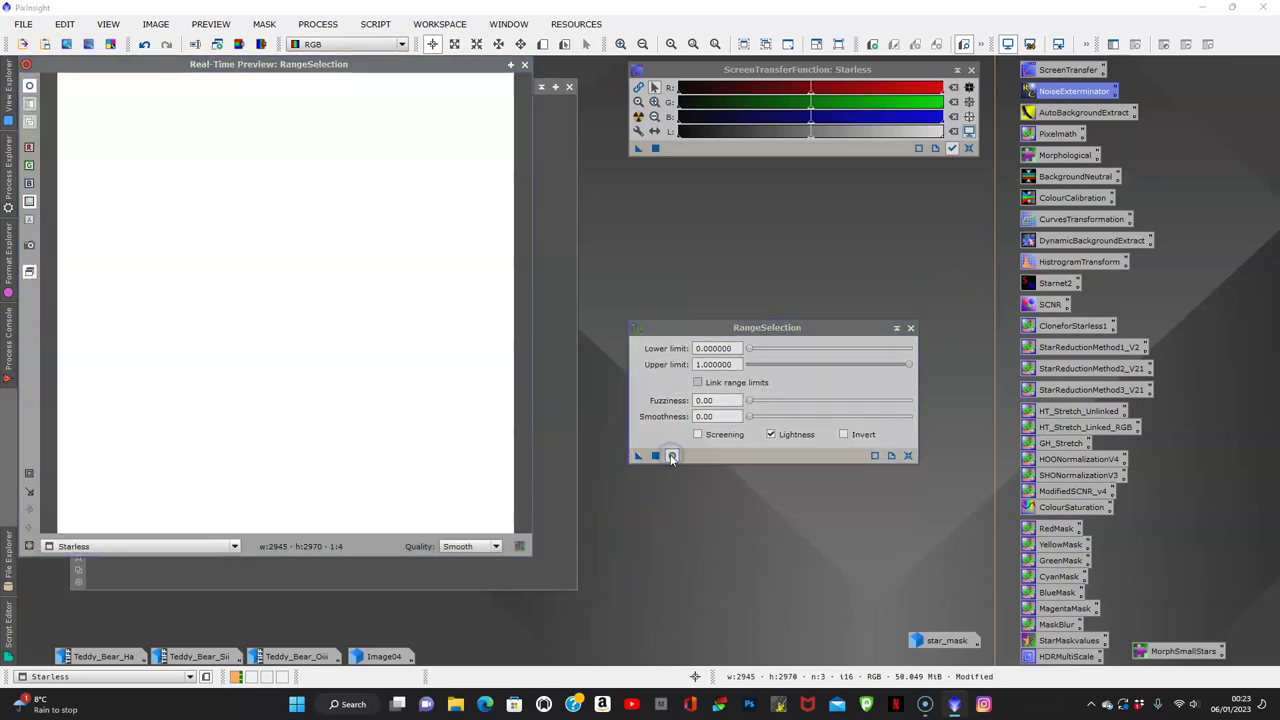
- Set RangeSelection's lower limit to 0.30 and smoothness to 100
left_click(749, 350)
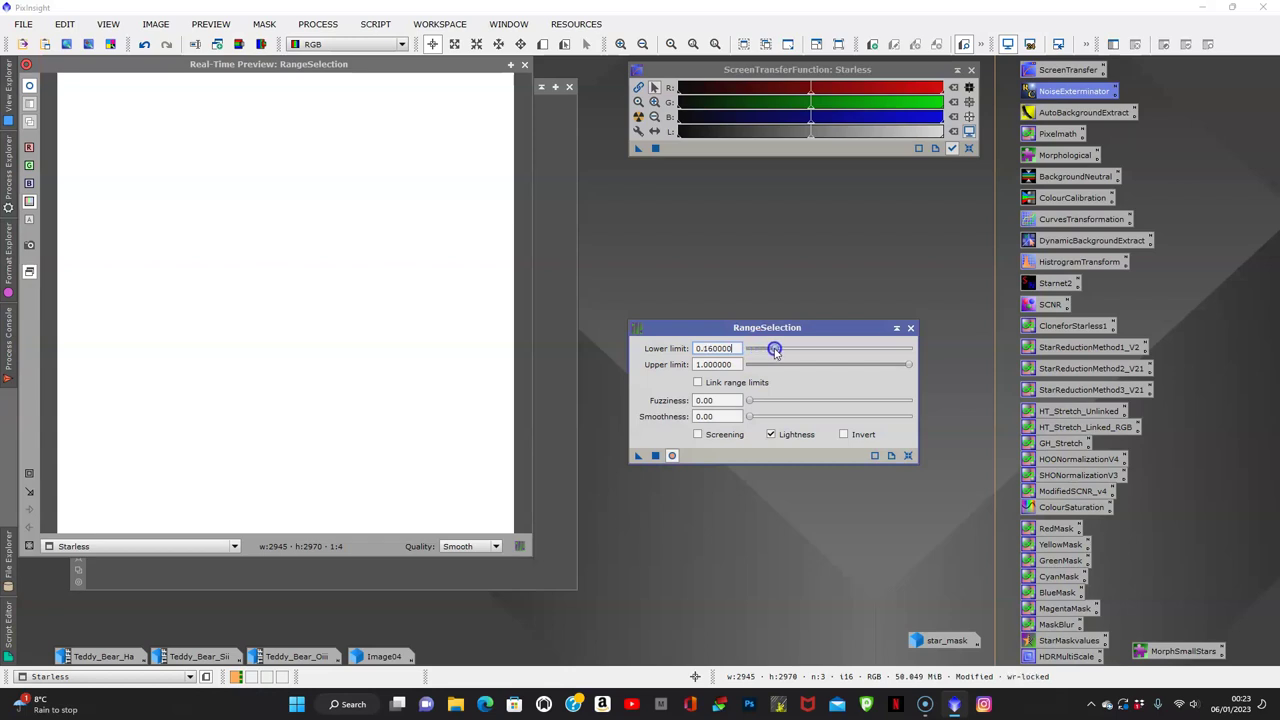
left_click_drag(785, 351, 800, 353)
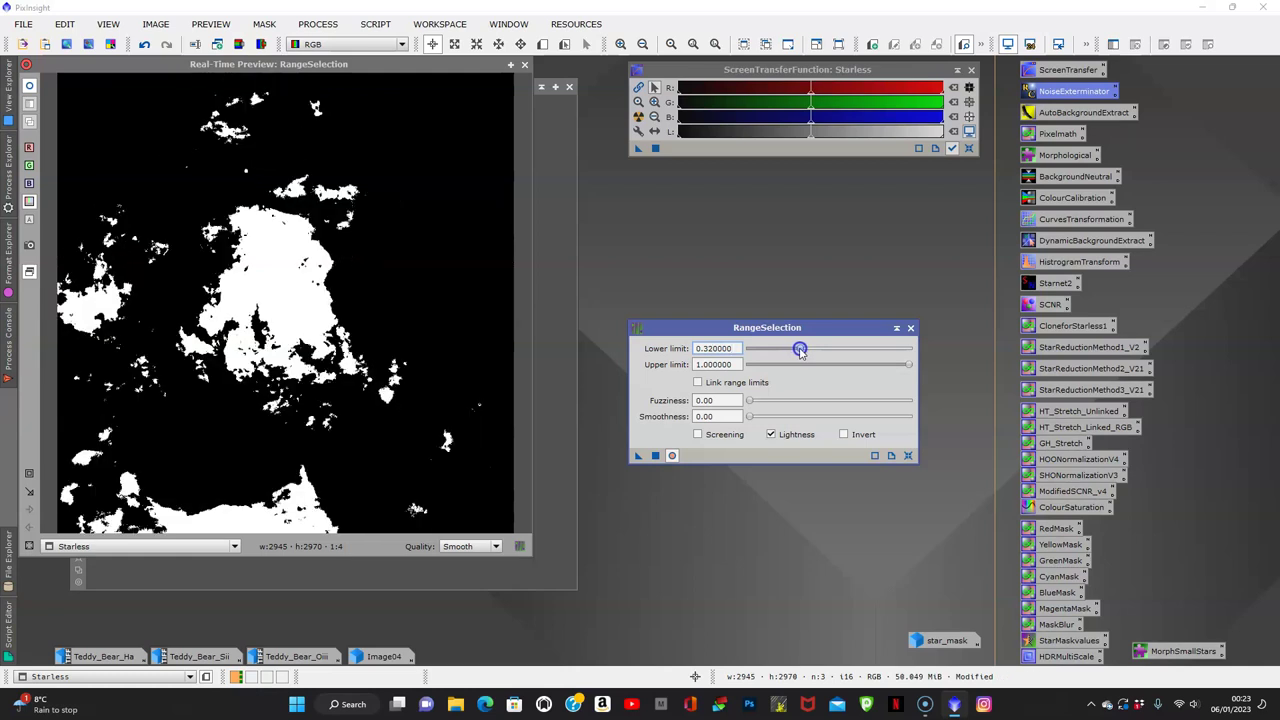
left_click_drag(790, 351, 797, 351)
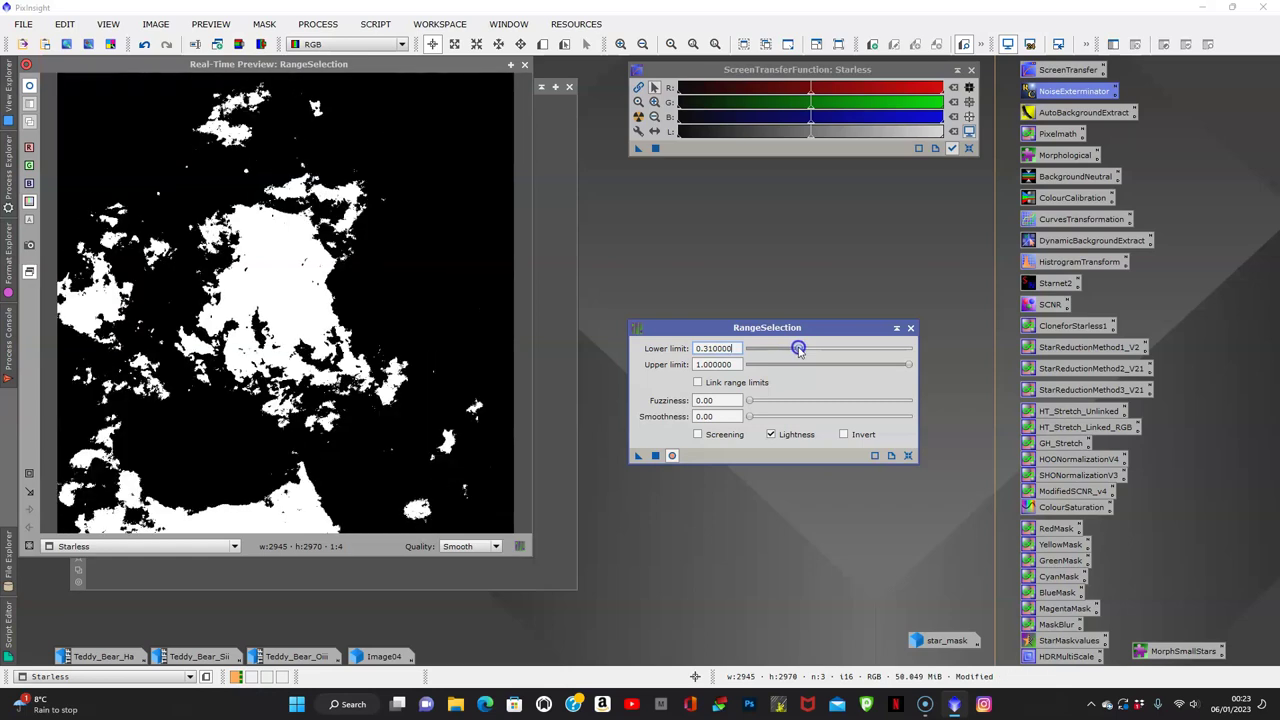
left_click_drag(798, 349, 800, 350)
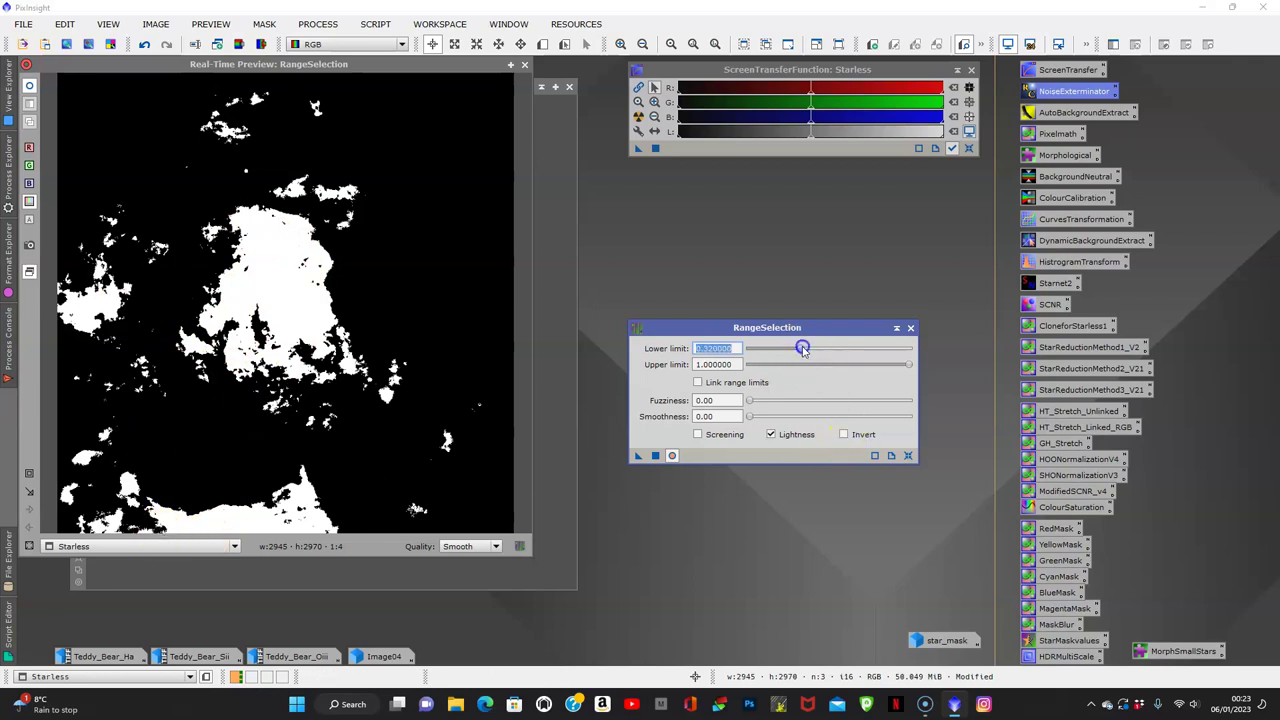
left_click_drag(802, 348, 800, 349)
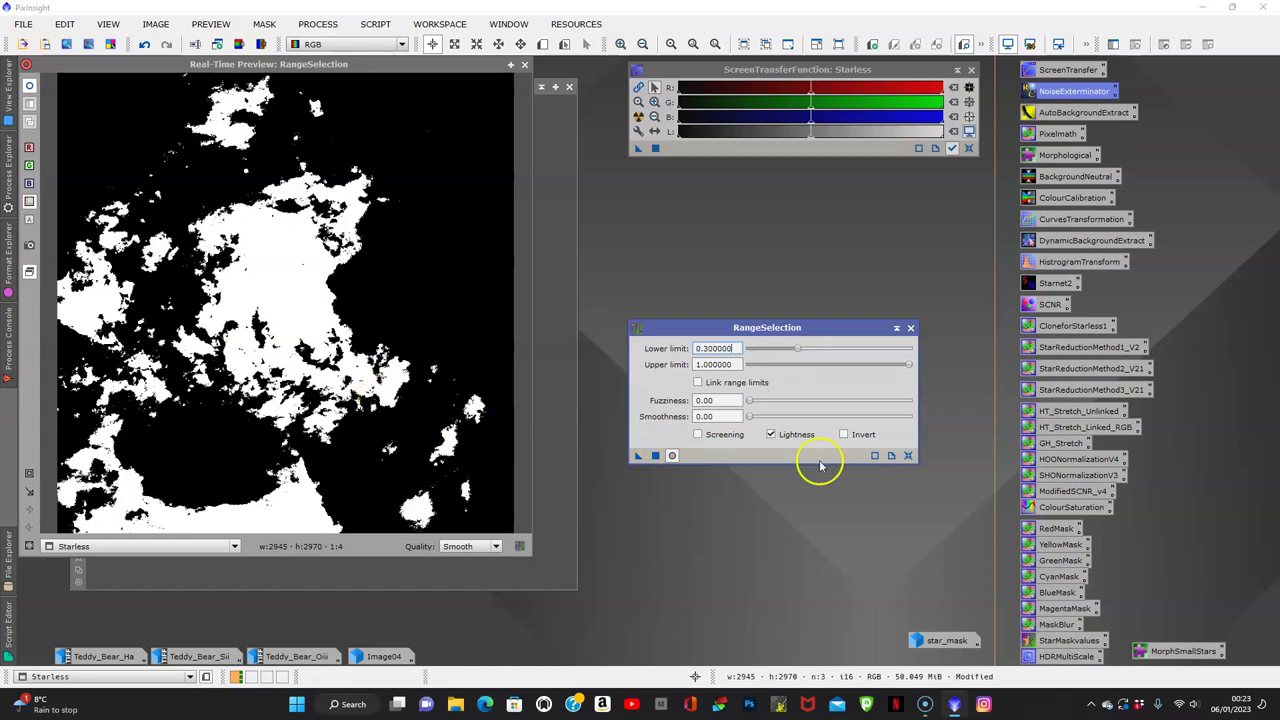
left_click_drag(750, 420, 1004, 439)
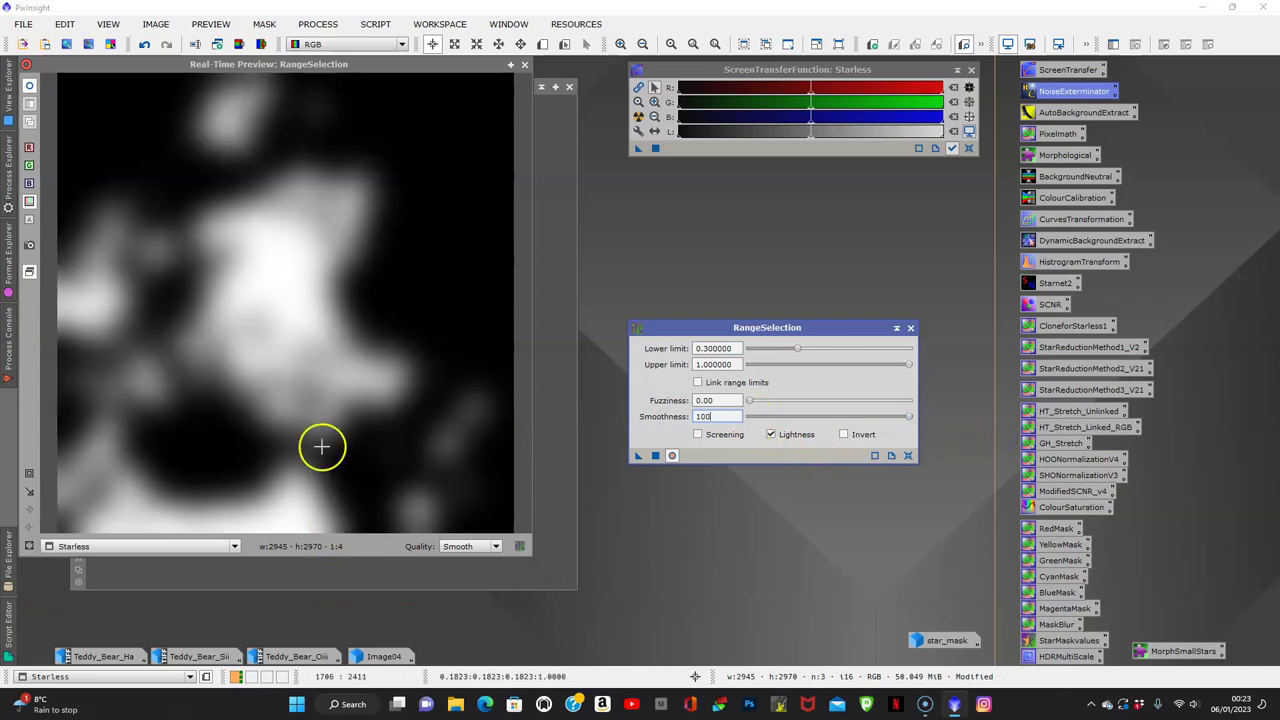
left_click(411, 73)
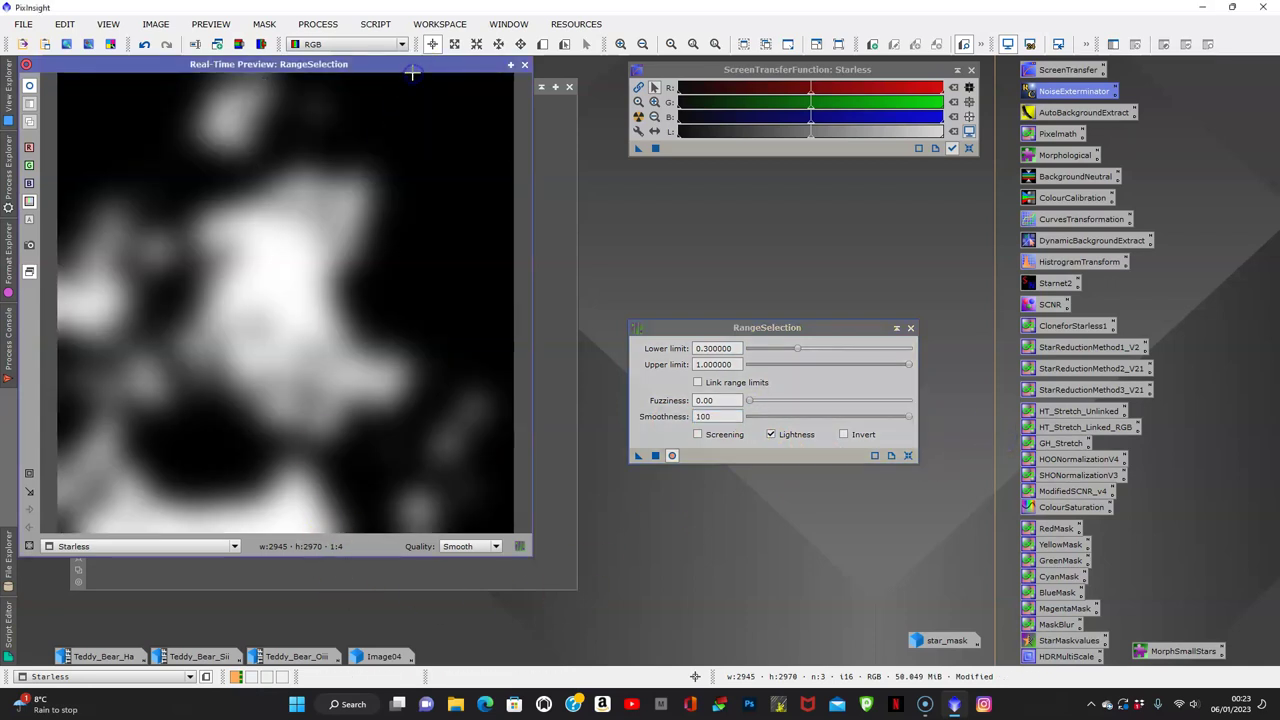
left_click_drag(418, 72, 682, 190)
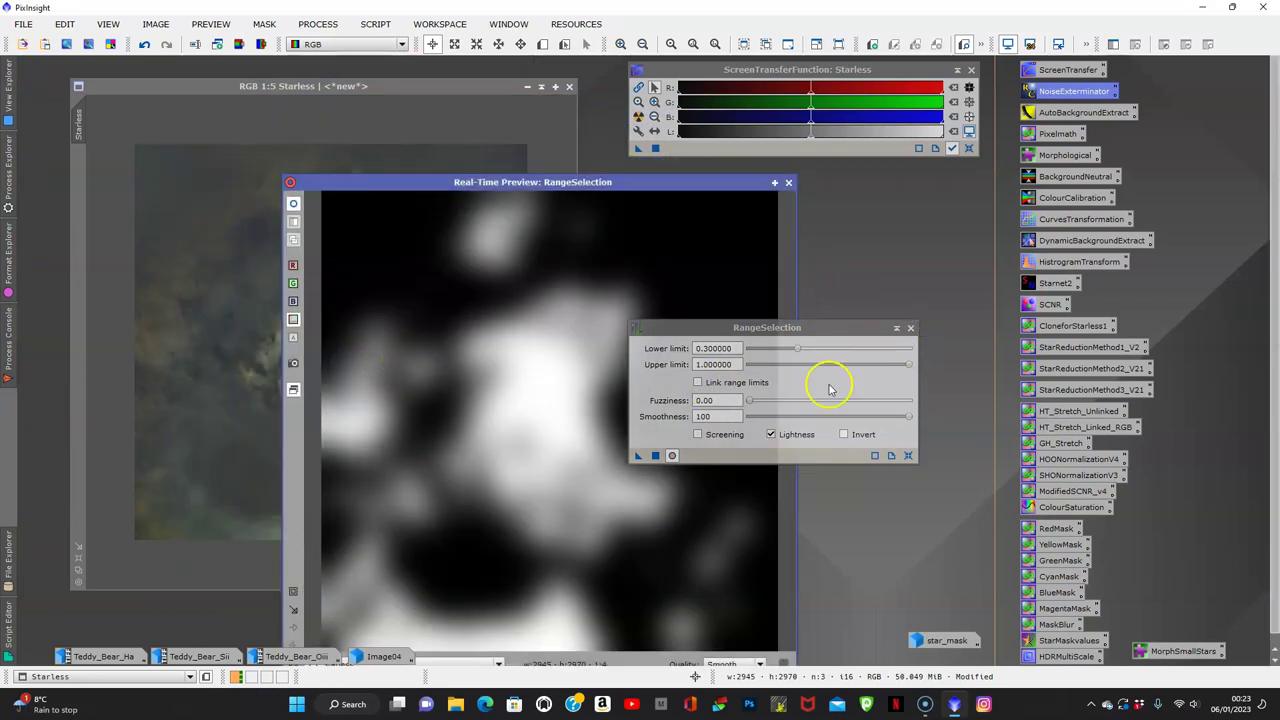
- Generate the range_mask image and close the live preview
left_click(655, 455)
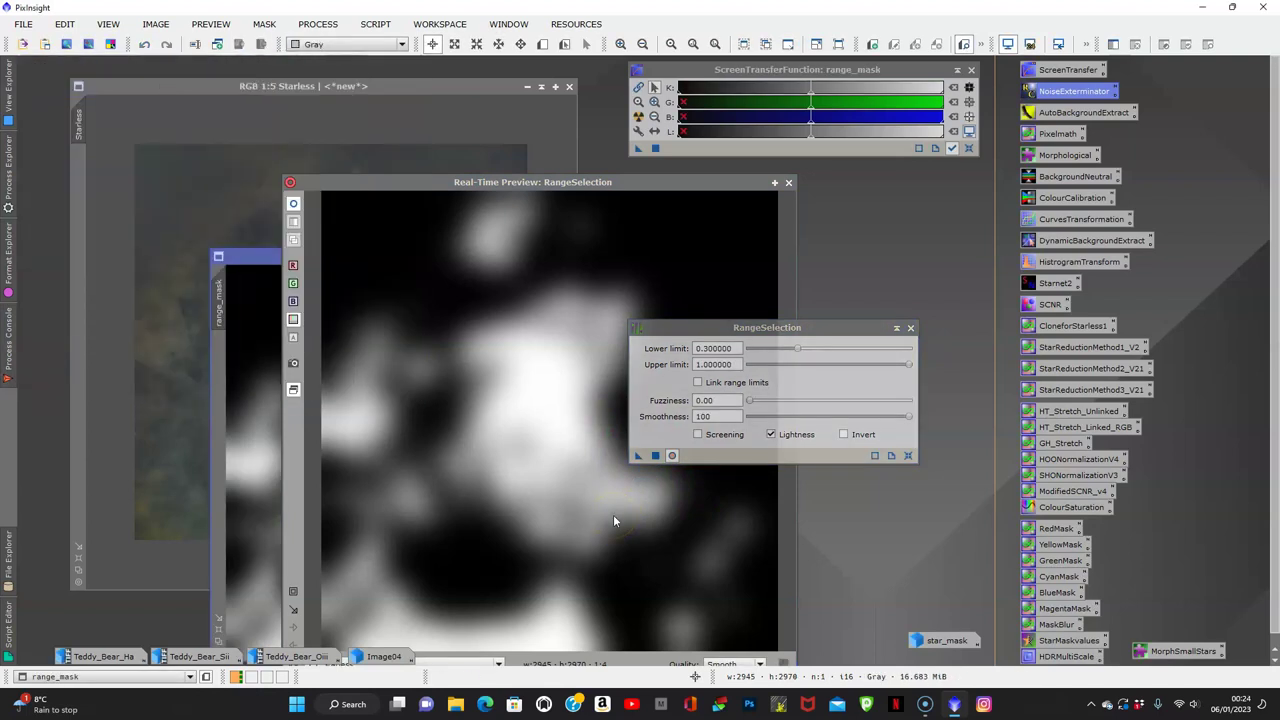
left_click(788, 184)
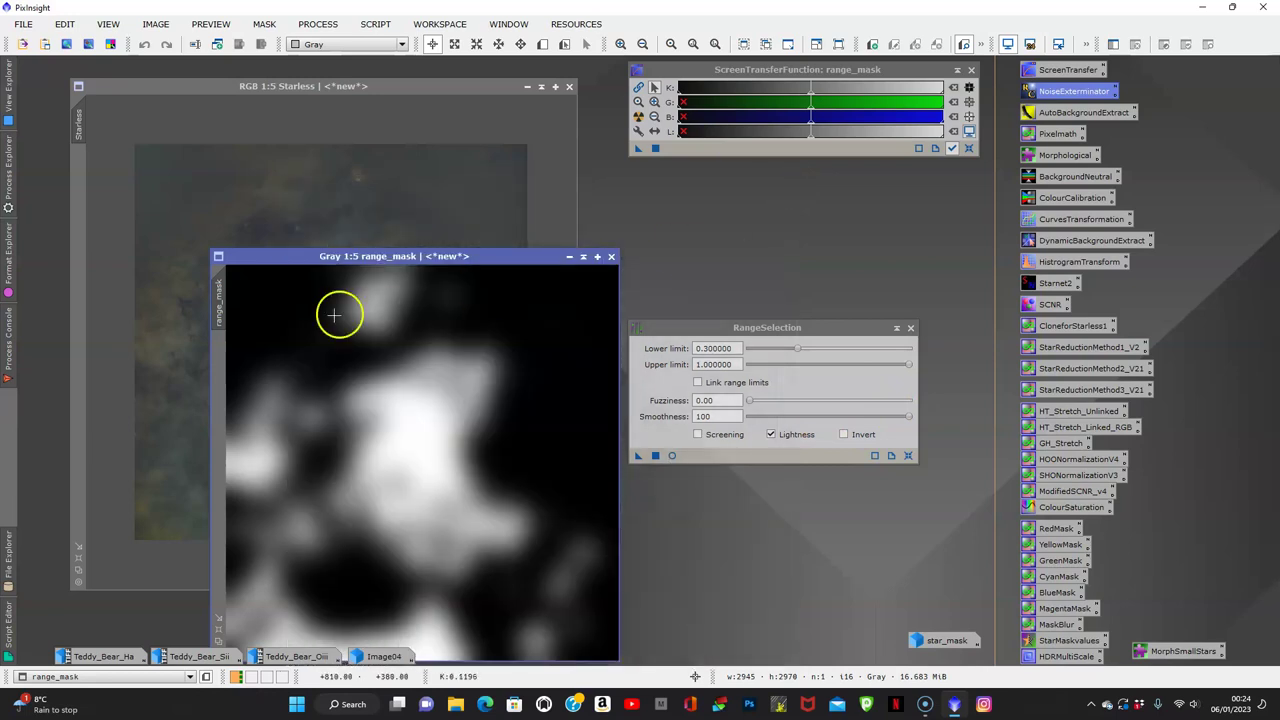
left_click_drag(397, 266, 569, 194)
- Apply range_mask as a mask on Starless and hide the red mask overlay
mouse_move(398, 237)
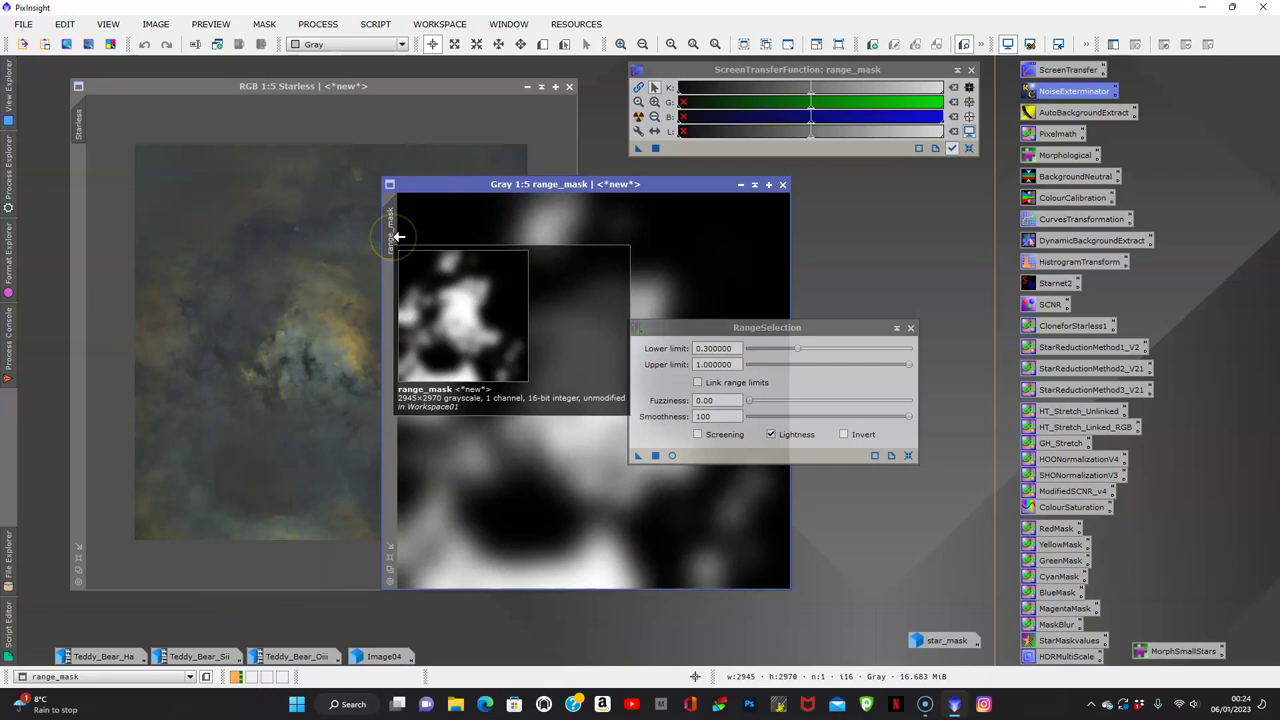
left_click_drag(398, 237, 97, 210)
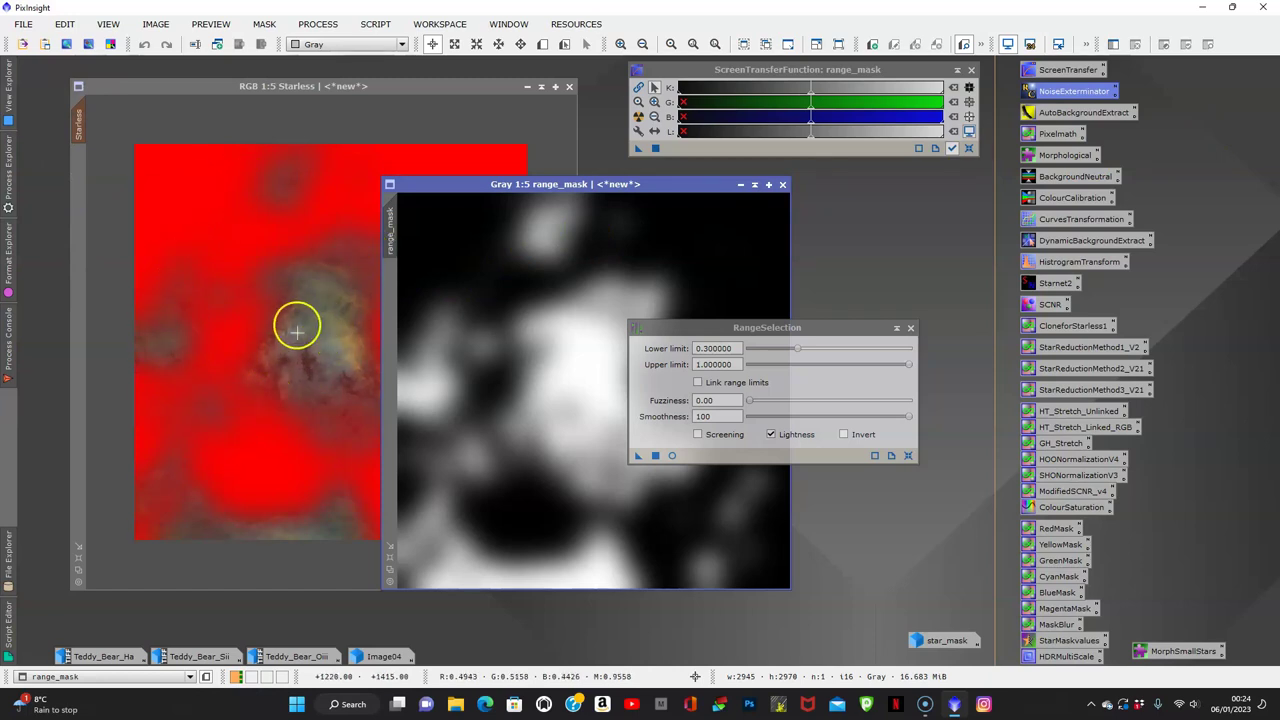
left_click_drag(574, 186, 762, 204)
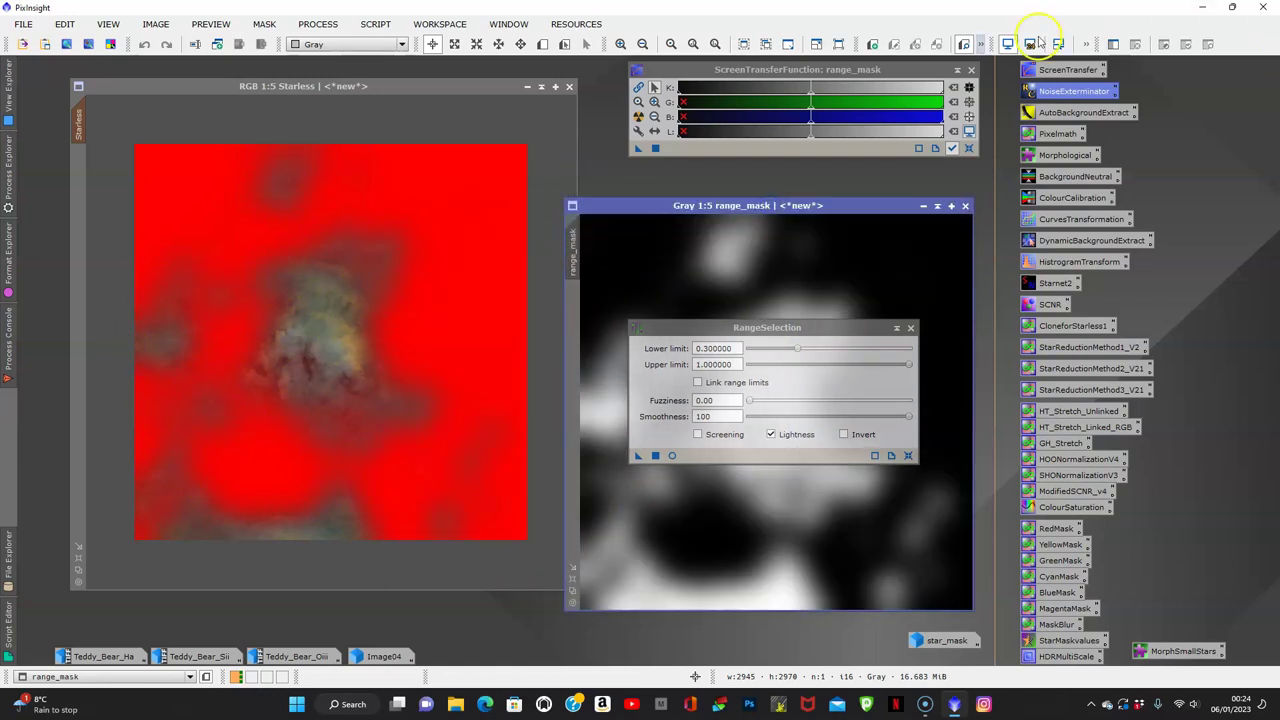
left_click(346, 86)
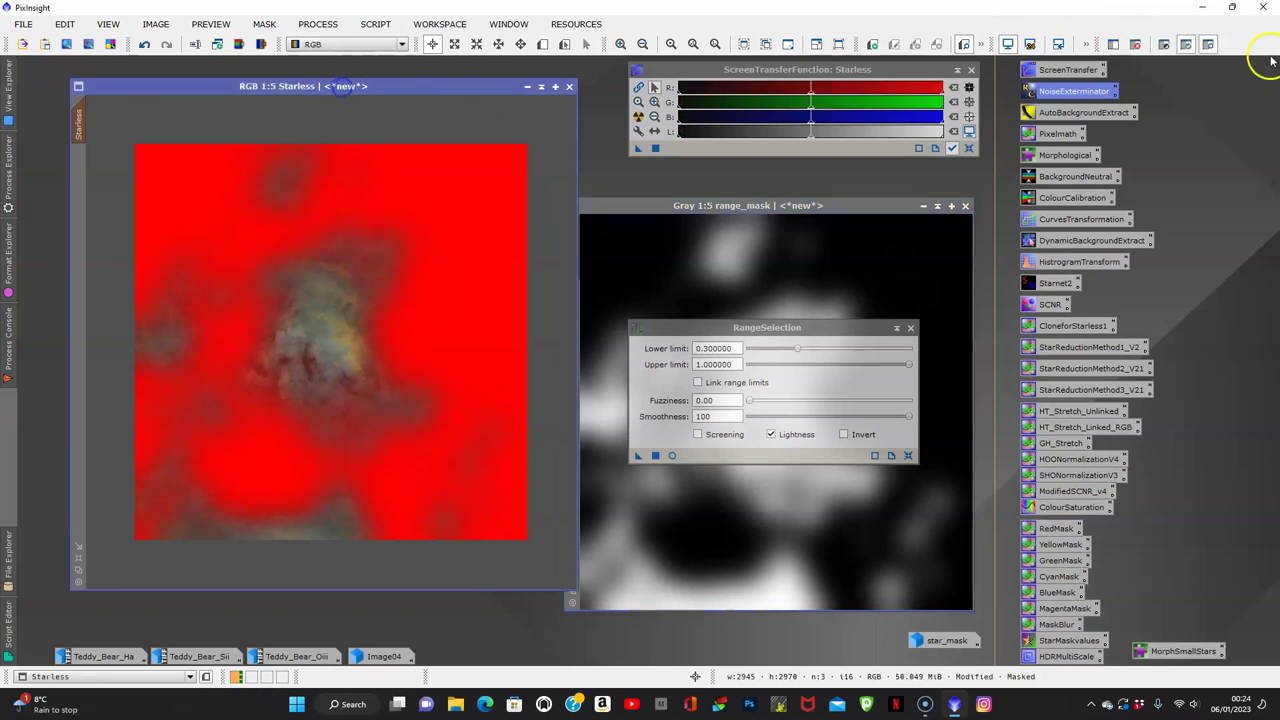
left_click(1209, 45)
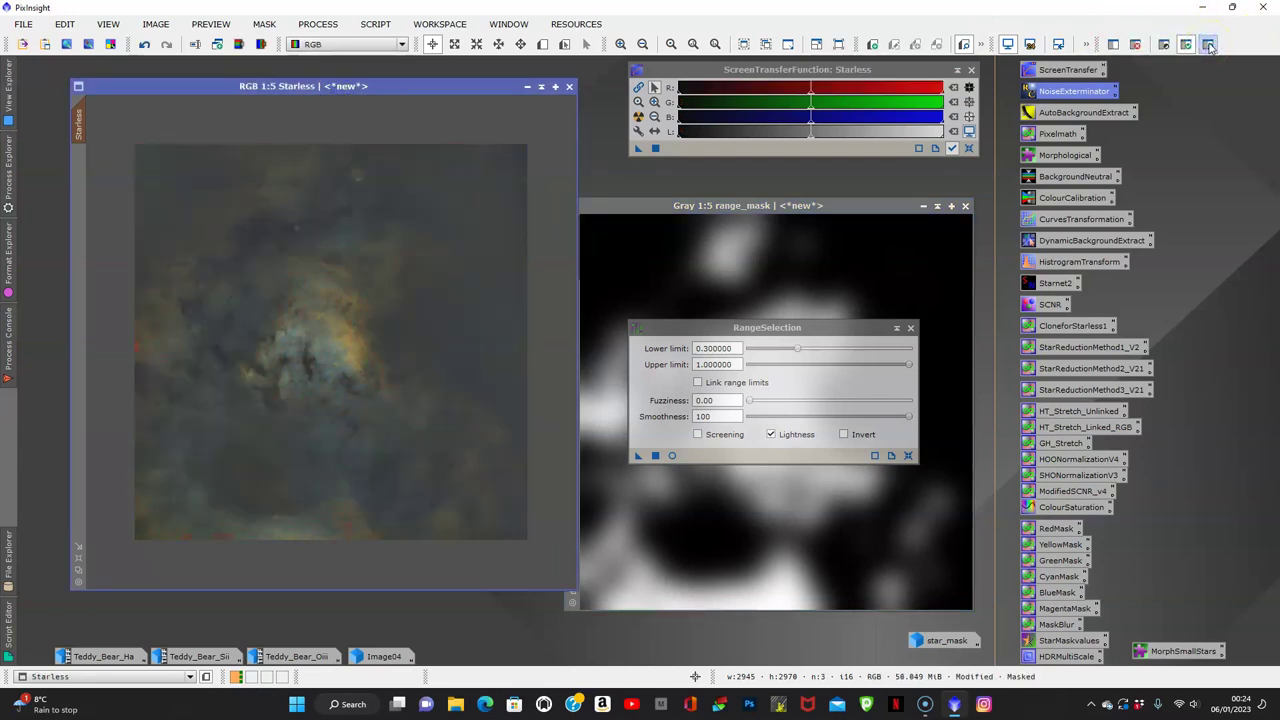
mouse_move(80, 123)
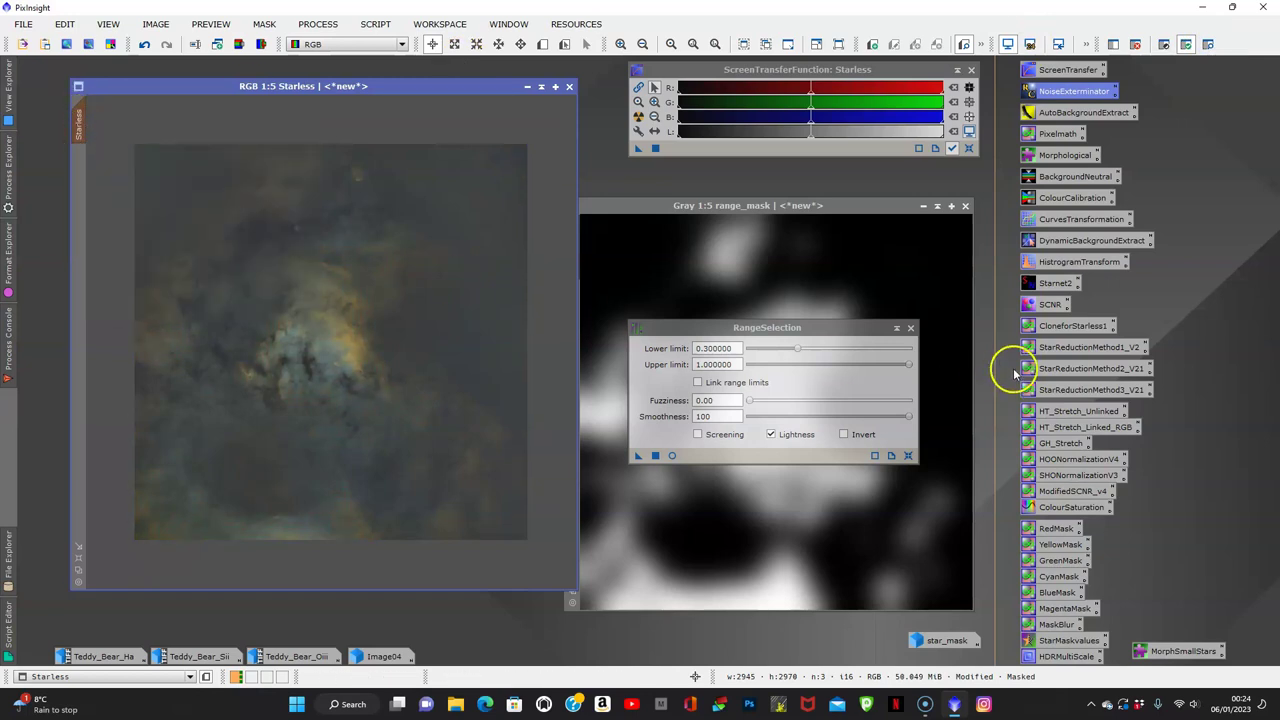
- Open CurvesTransformation with live preview and apply a raised b* curve to masked Starless
double_click(1063, 221)
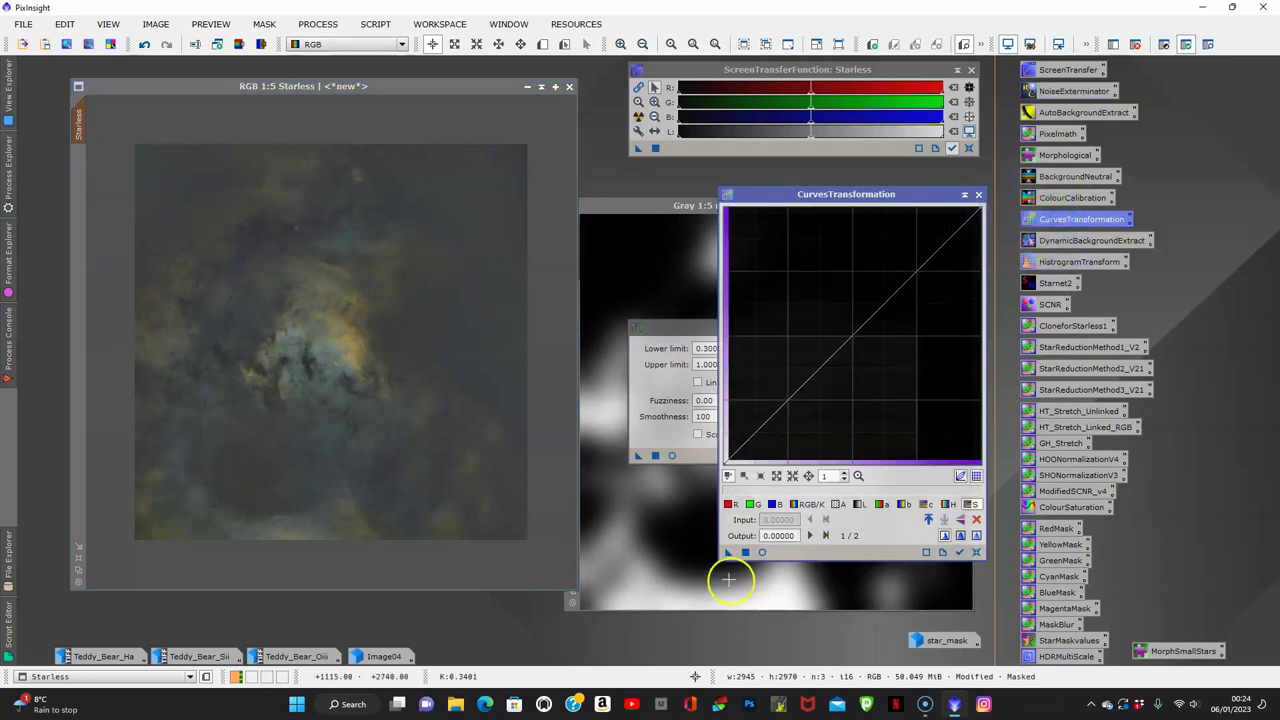
left_click(762, 552)
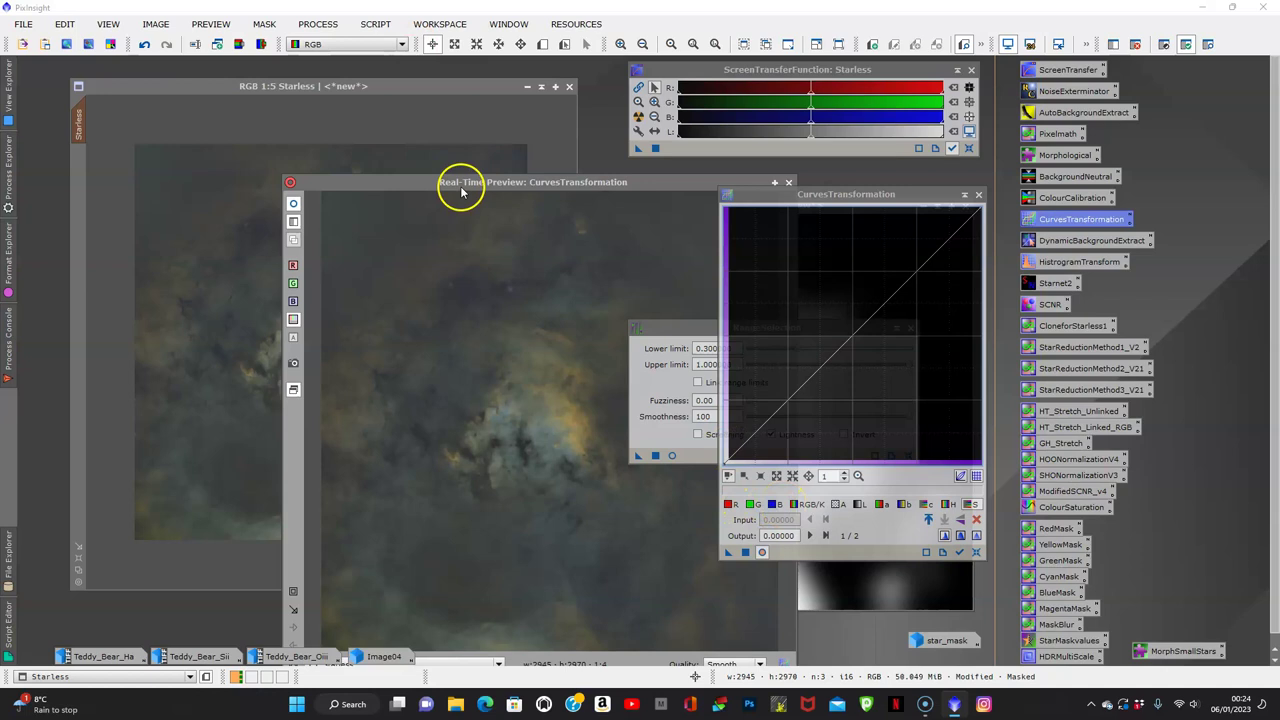
left_click_drag(461, 190, 394, 138)
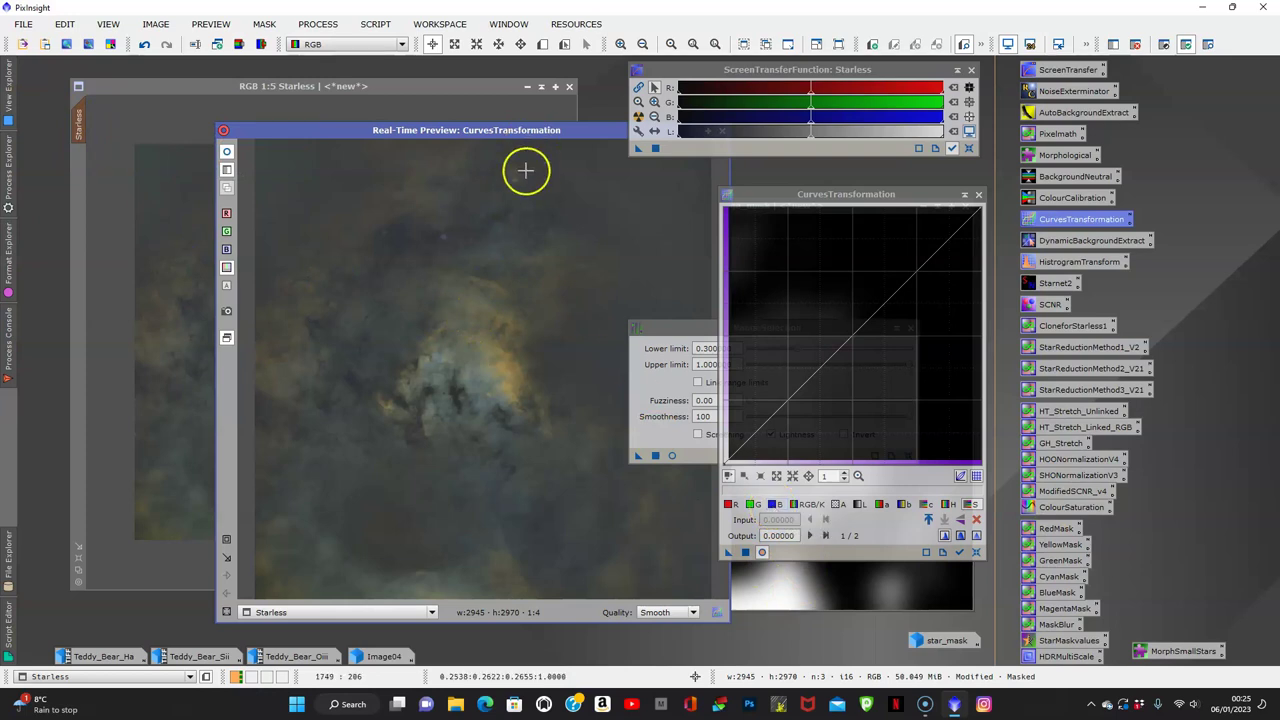
left_click_drag(514, 129, 386, 123)
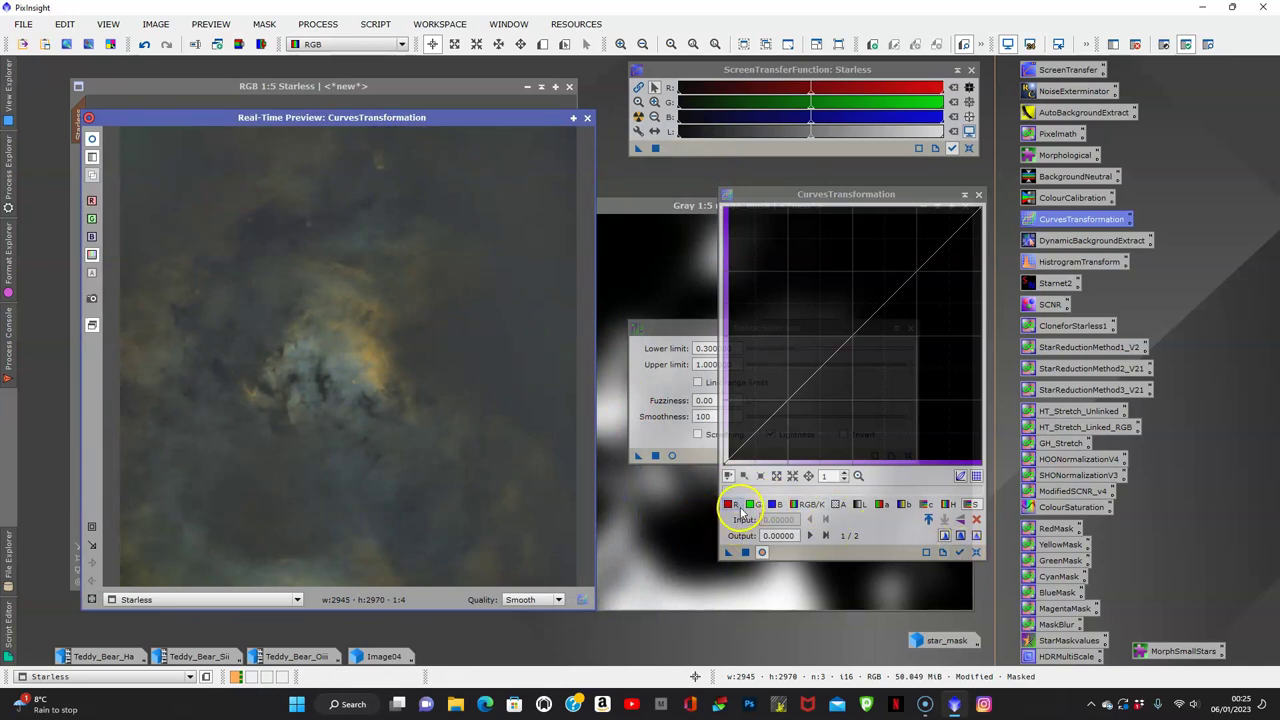
left_click(901, 506)
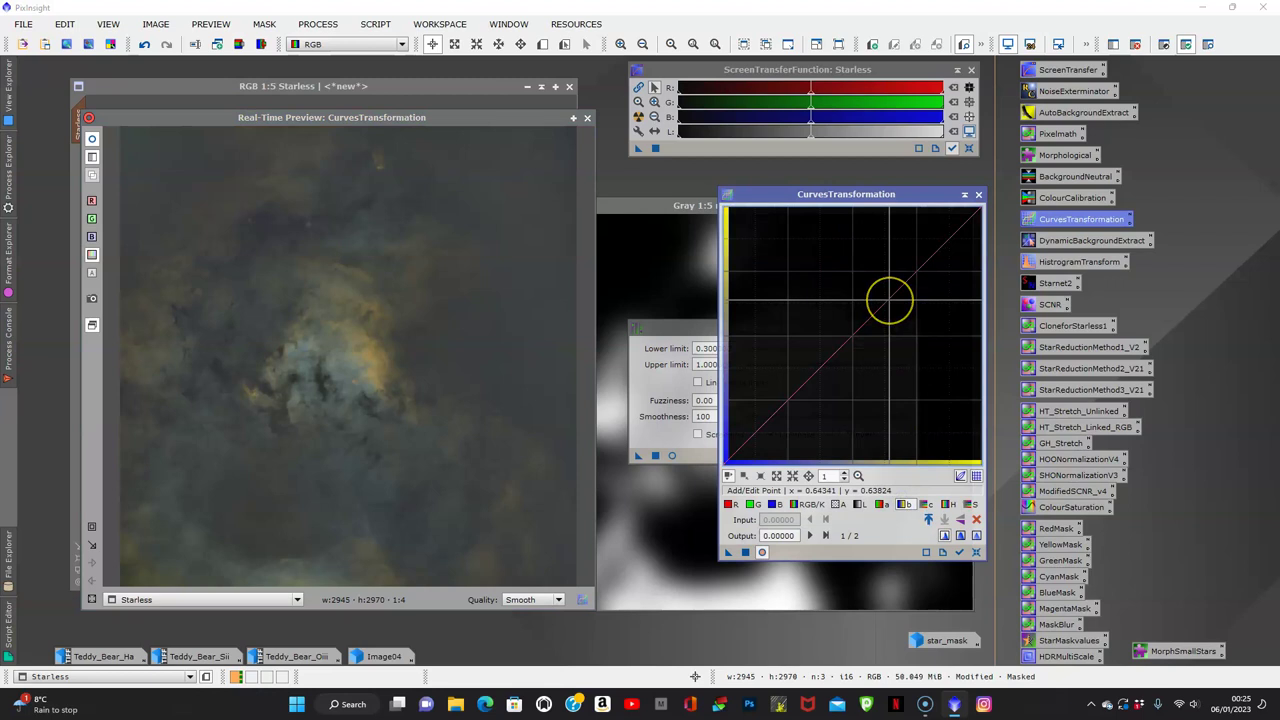
left_click(889, 300)
mouse_move(889, 300)
left_mouse_down()
mouse_move(850, 268)
mouse_move(884, 252)
mouse_move(885, 285)
mouse_move(903, 280)
left_mouse_up()
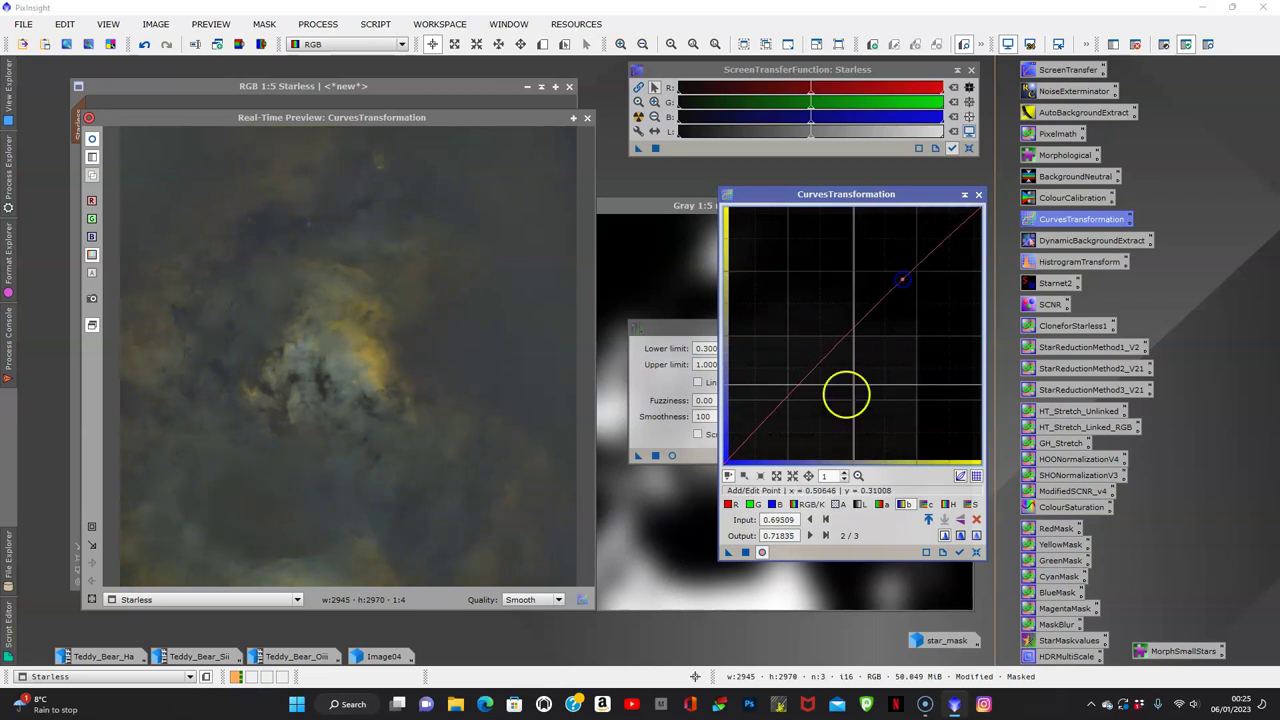
left_click(746, 552)
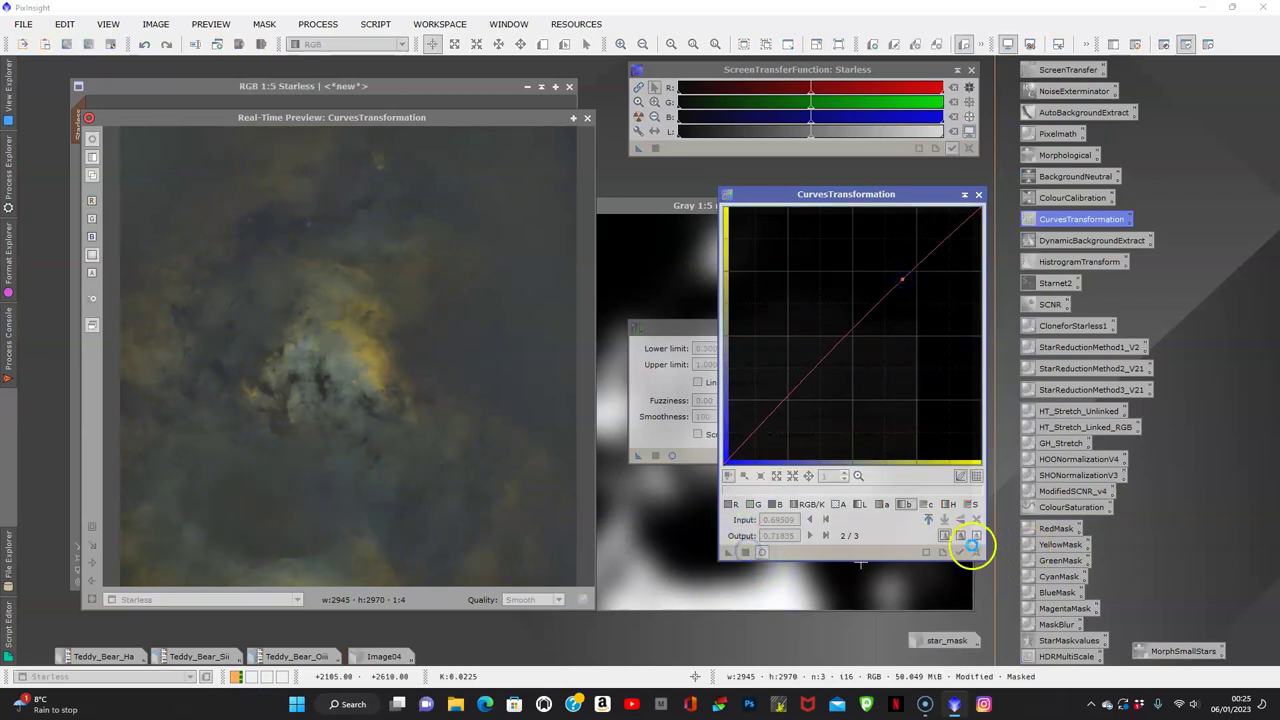
left_click(977, 553)
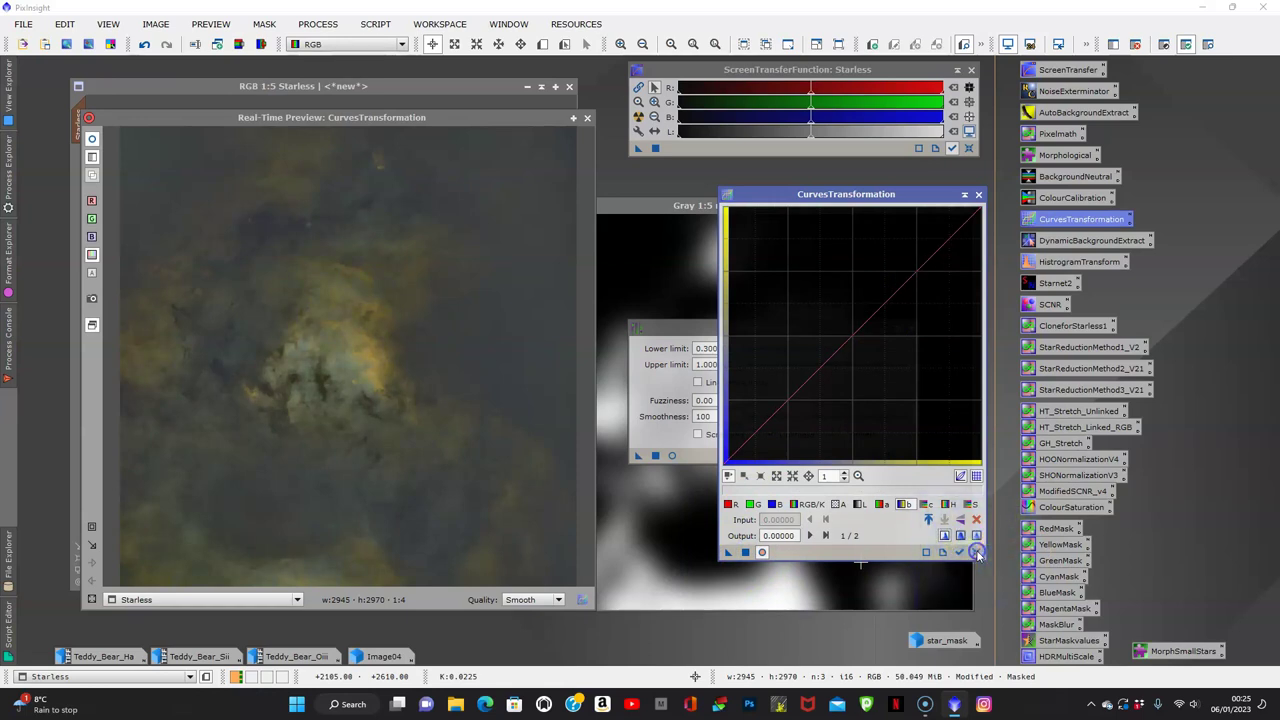
- Raise the blue channel curve's midpoint, apply it to Starless, and reset the curve
left_click(778, 507)
left_click(848, 320)
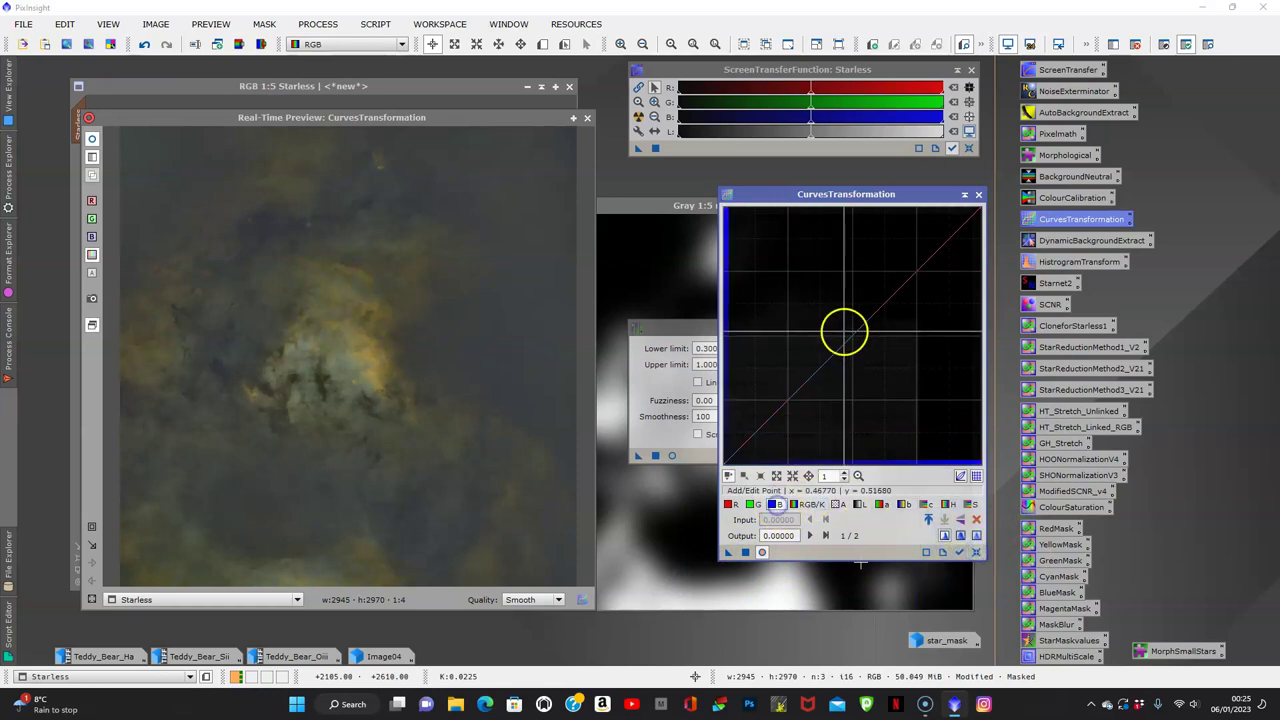
mouse_move(848, 320)
left_mouse_down()
mouse_move(838, 302)
mouse_move(857, 330)
mouse_move(830, 280)
mouse_move(860, 335)
mouse_move(934, 372)
mouse_move(843, 326)
mouse_move(894, 346)
mouse_move(835, 286)
mouse_move(847, 300)
mouse_move(824, 347)
mouse_move(857, 305)
left_mouse_up()
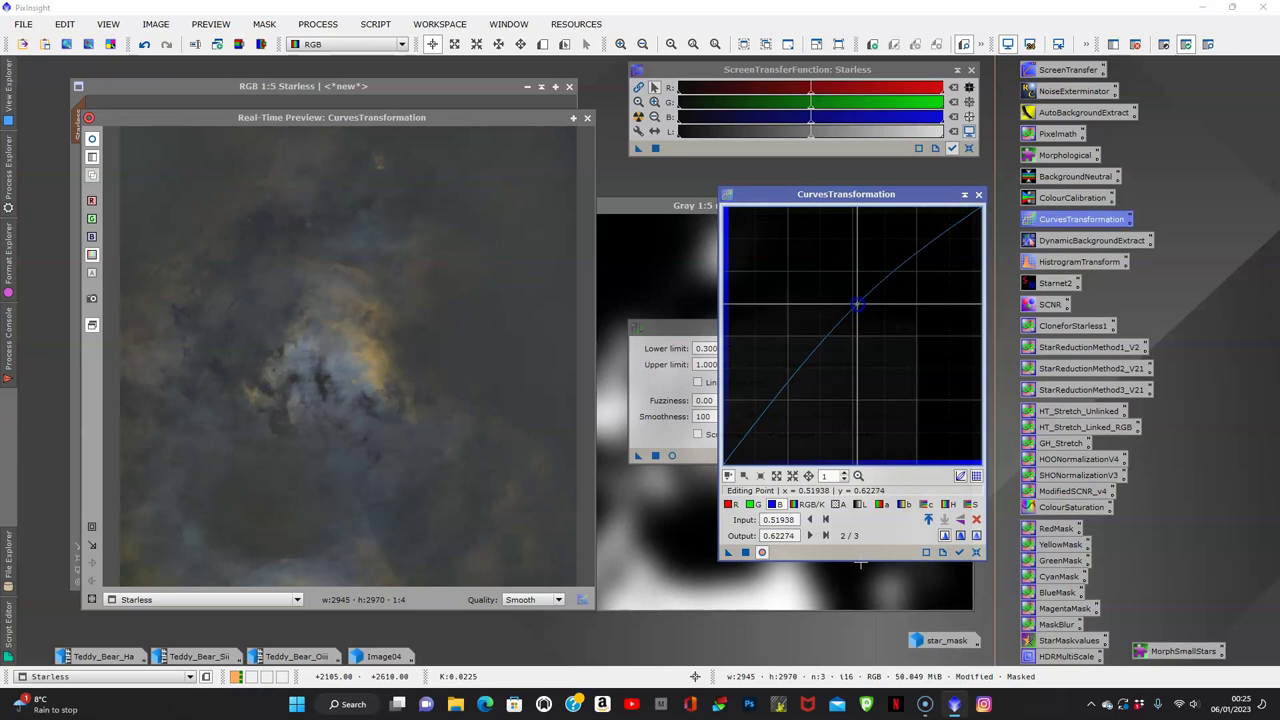
left_click(744, 553)
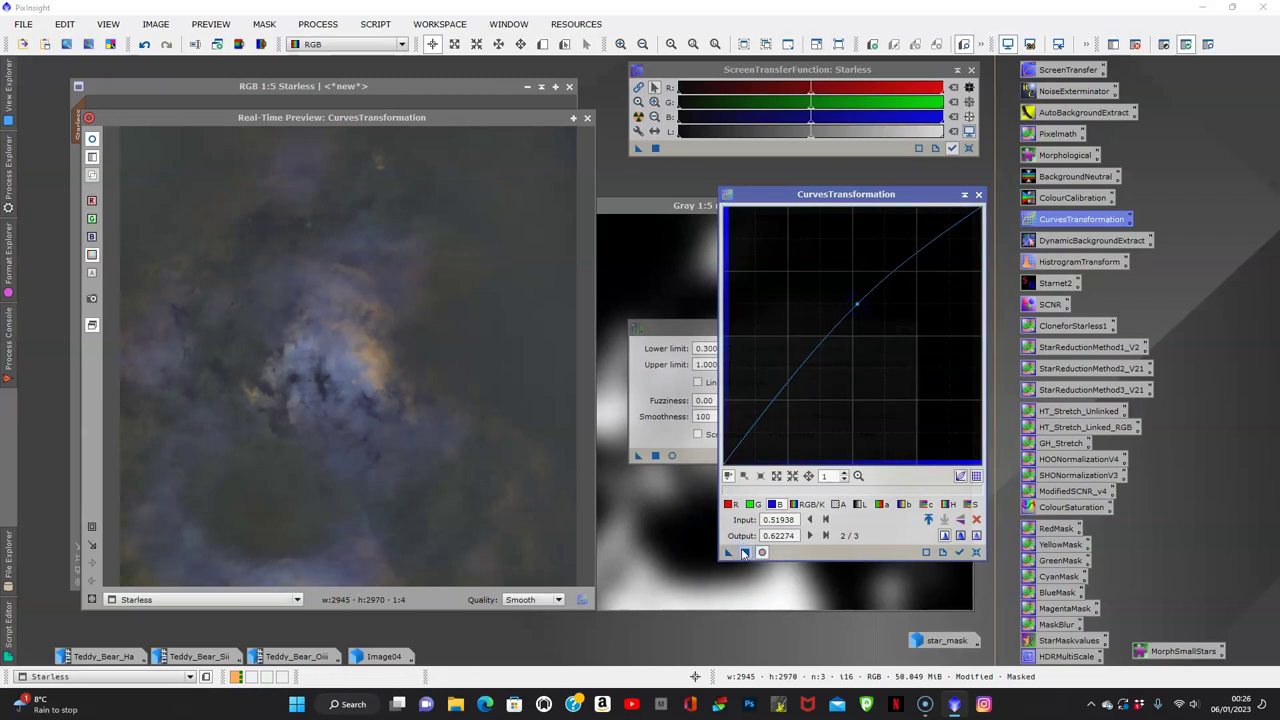
left_click(977, 553)
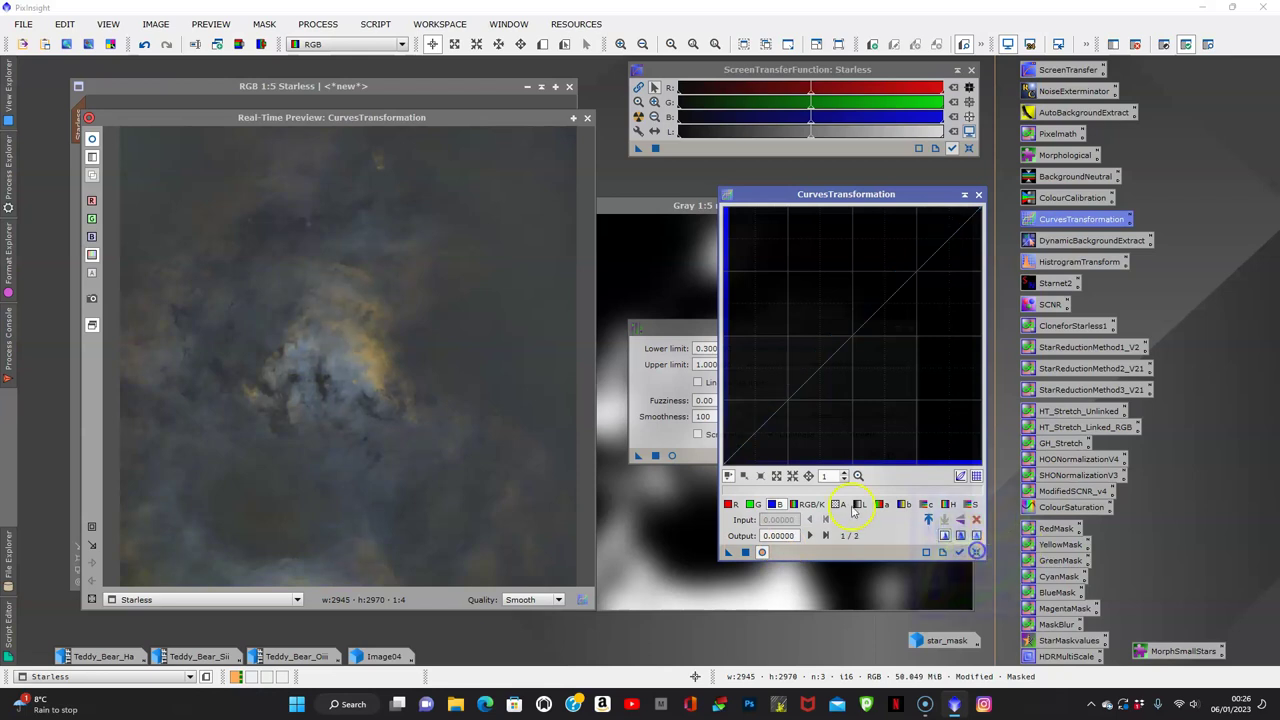
- Pull the green curve down, apply it to Starless, and reset the curve
left_click(750, 504)
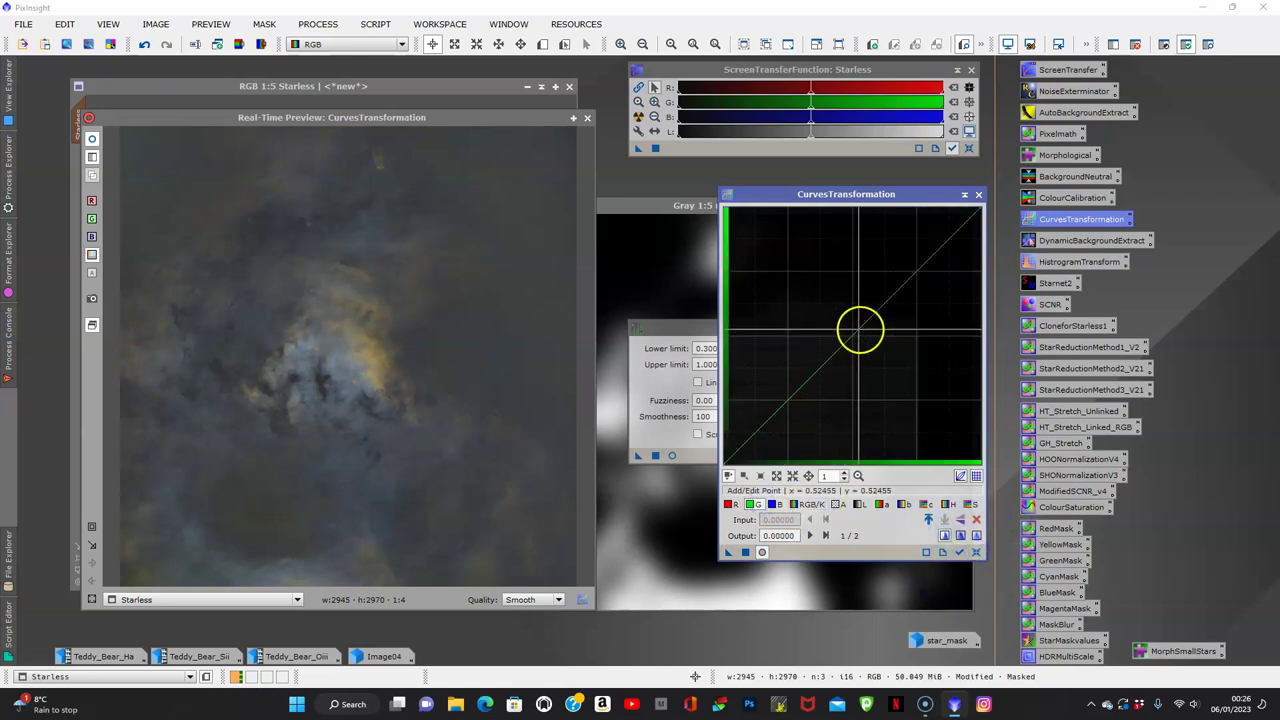
left_click(858, 336)
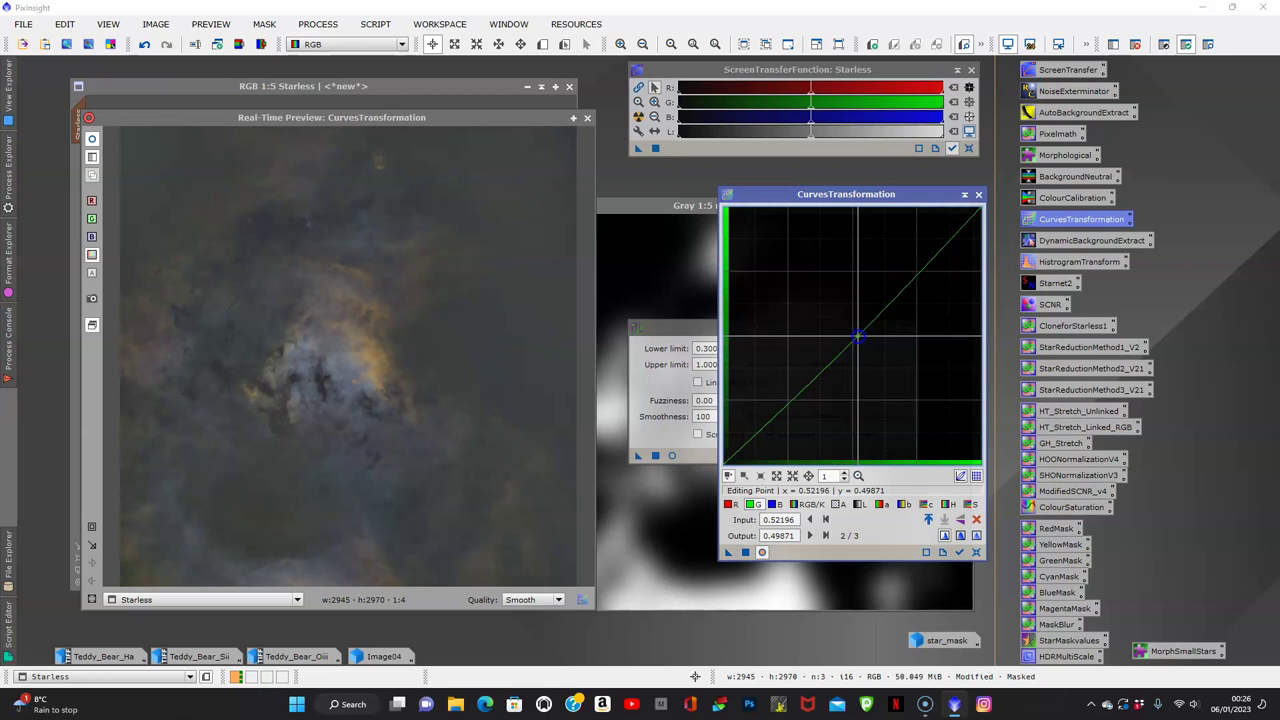
mouse_move(858, 336)
left_mouse_down()
mouse_move(873, 348)
mouse_move(852, 338)
left_mouse_up()
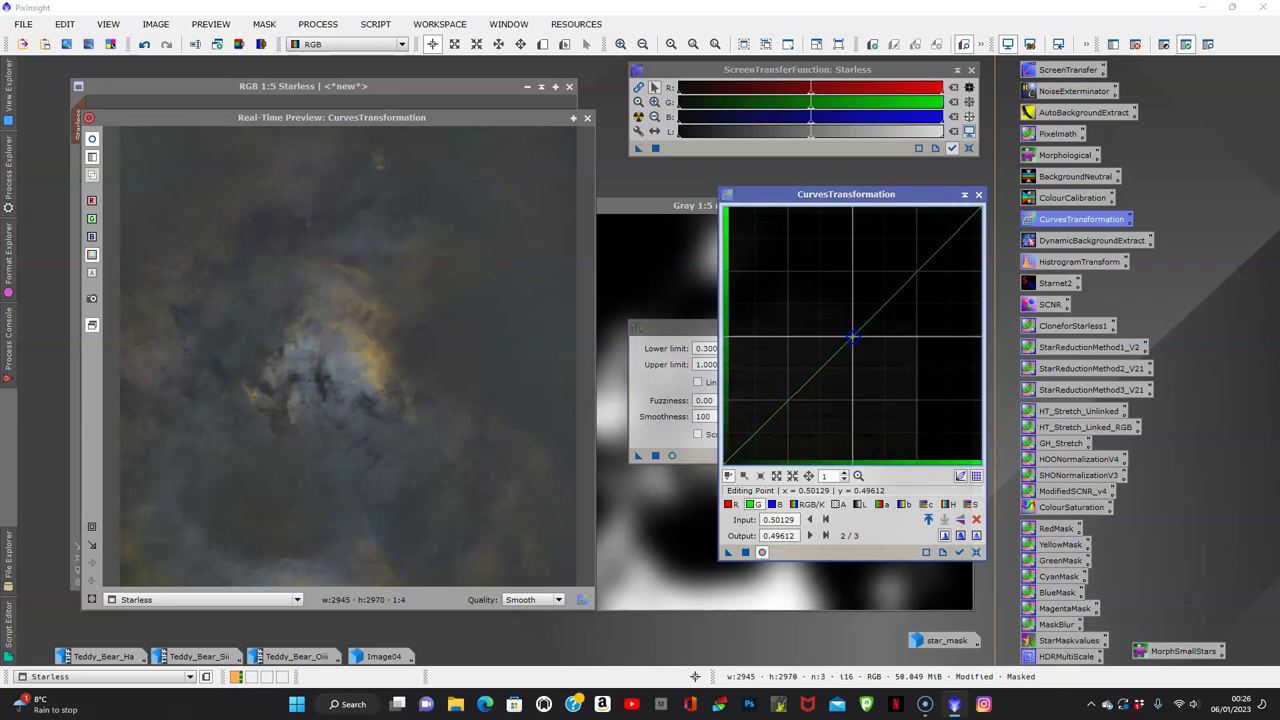
left_click(728, 554)
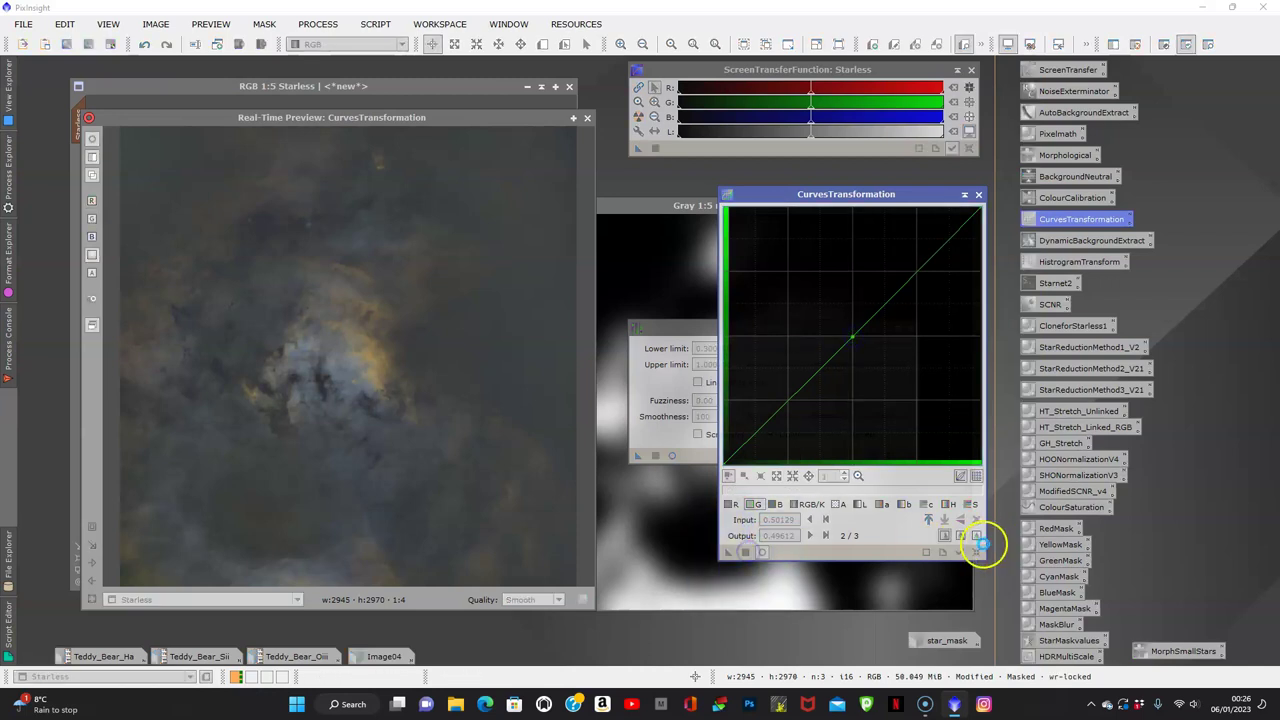
left_click(977, 553)
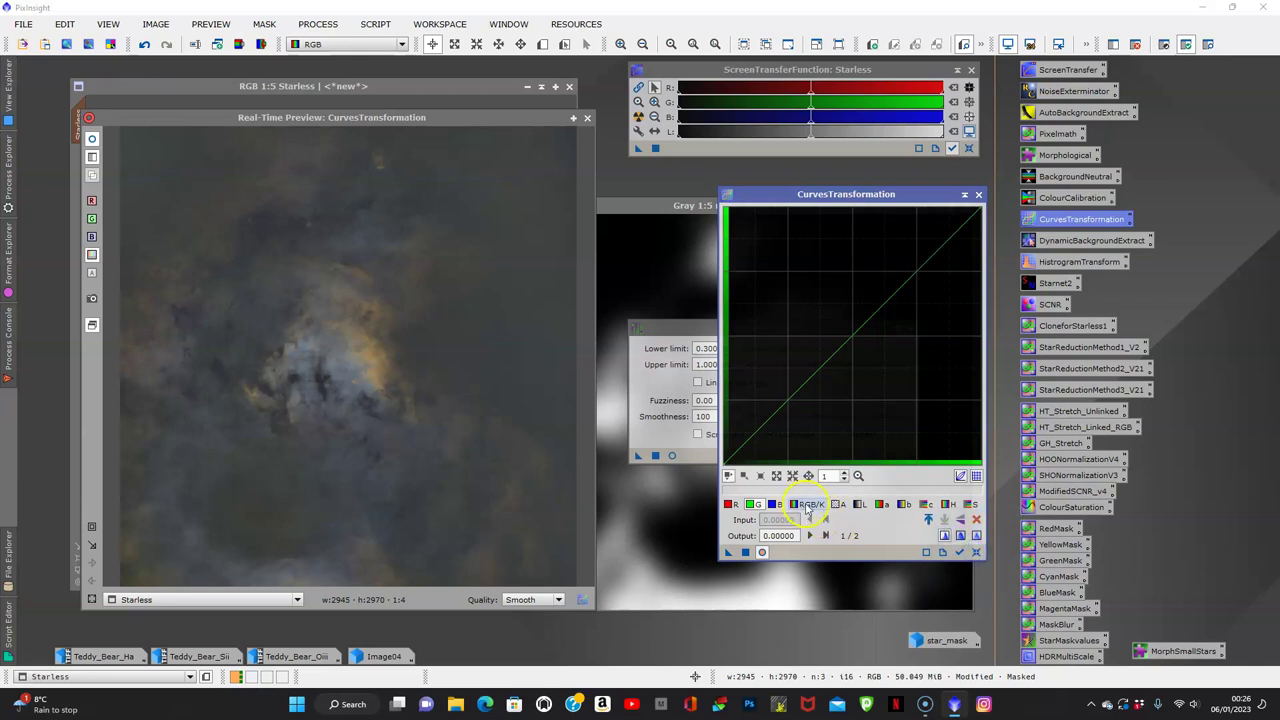
- Raise the lightness curve, then lift the saturation curve to output 0.78036 at input 0.68734
left_click(862, 504)
left_click(855, 338)
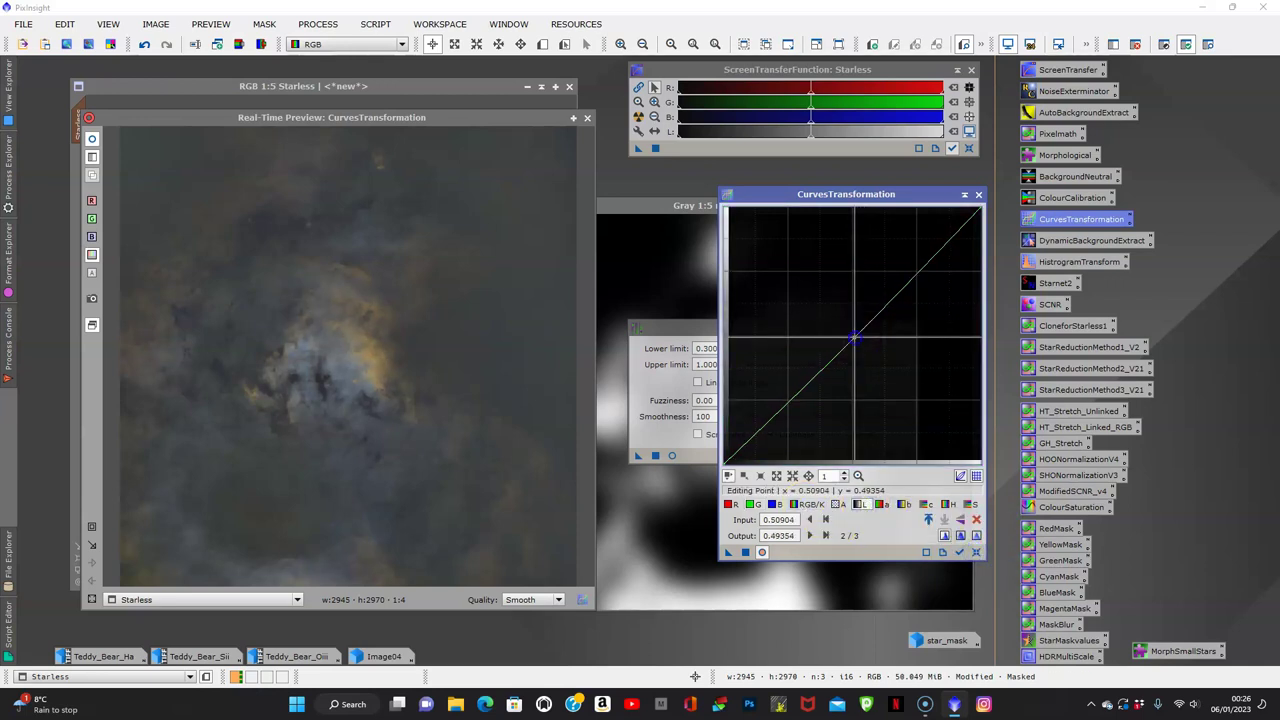
mouse_move(855, 338)
left_mouse_down()
mouse_move(845, 313)
mouse_move(865, 323)
mouse_move(857, 331)
left_mouse_up()
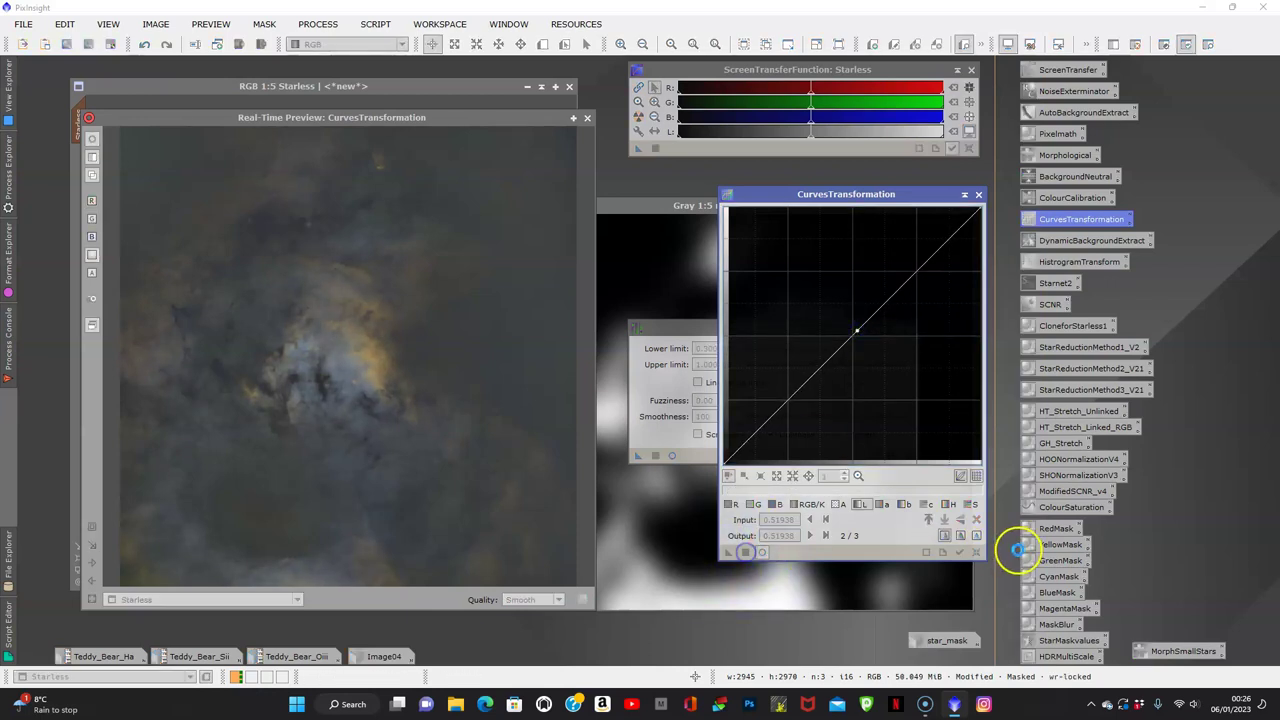
left_click(977, 553)
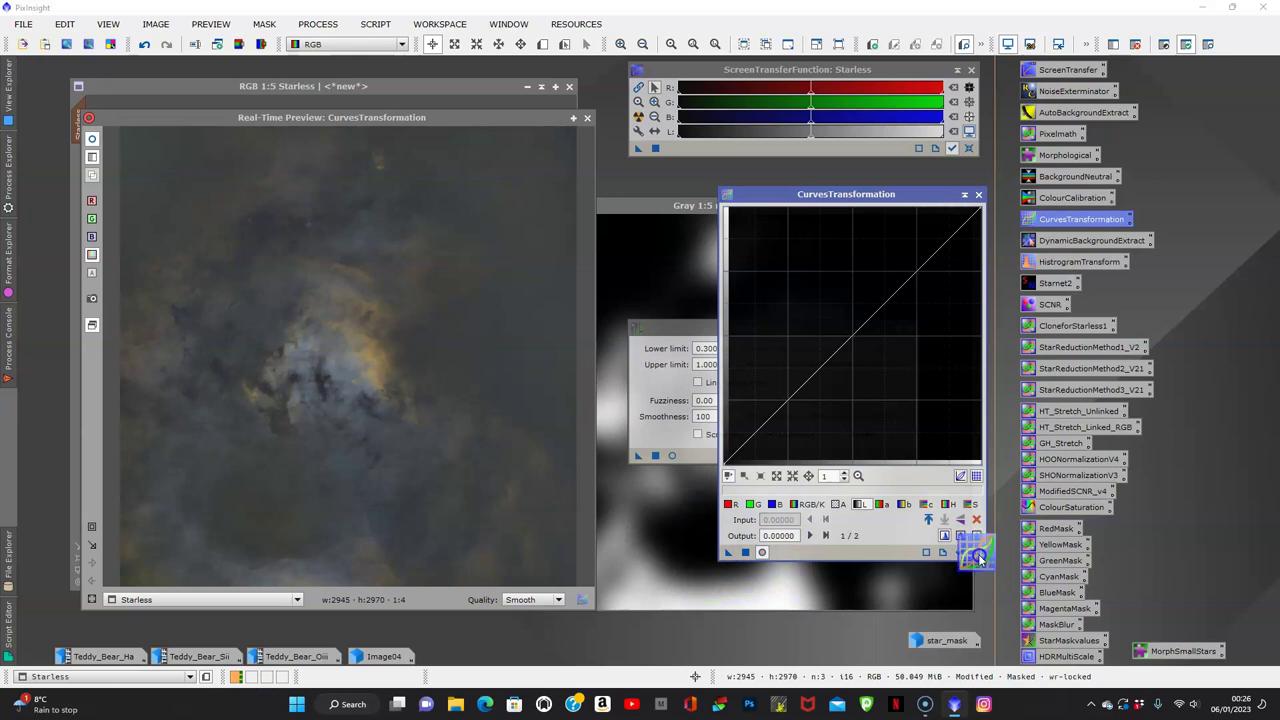
left_click(849, 337)
left_click_drag(849, 337, 902, 264)
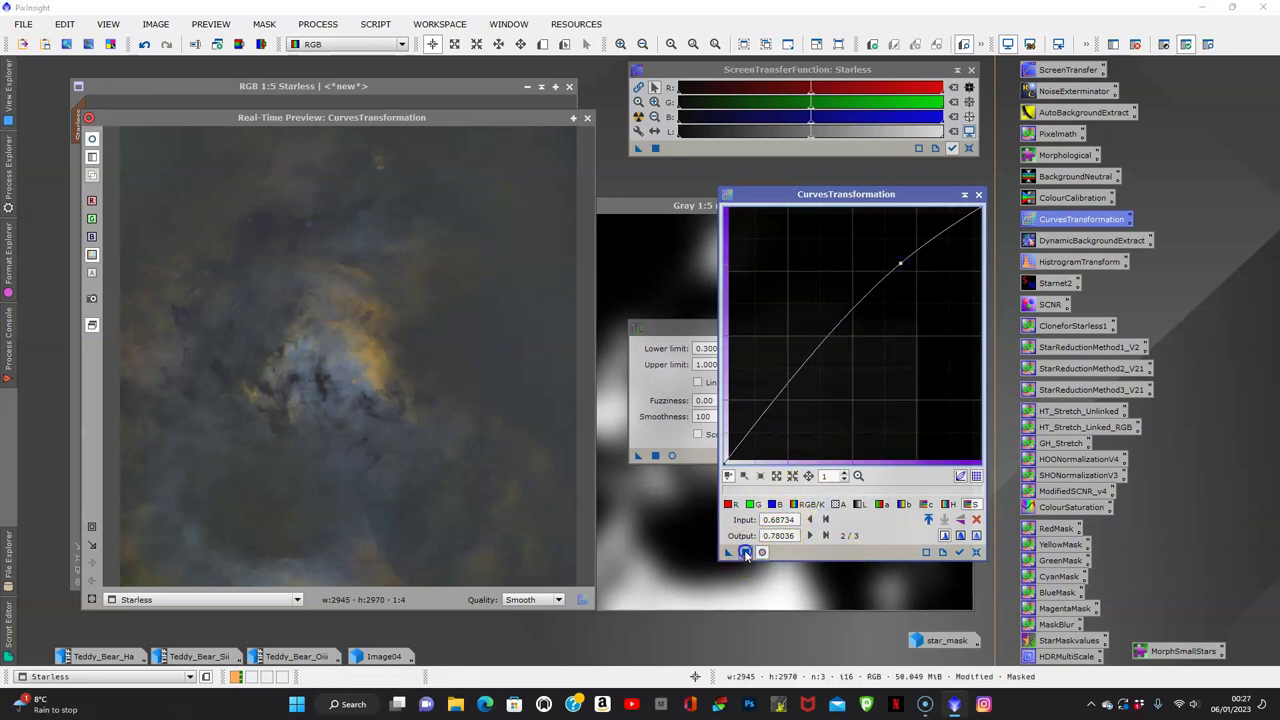
- Reset and close CurvesTransformation, RangeSelection and the Real-Time Preview
left_click(975, 552)
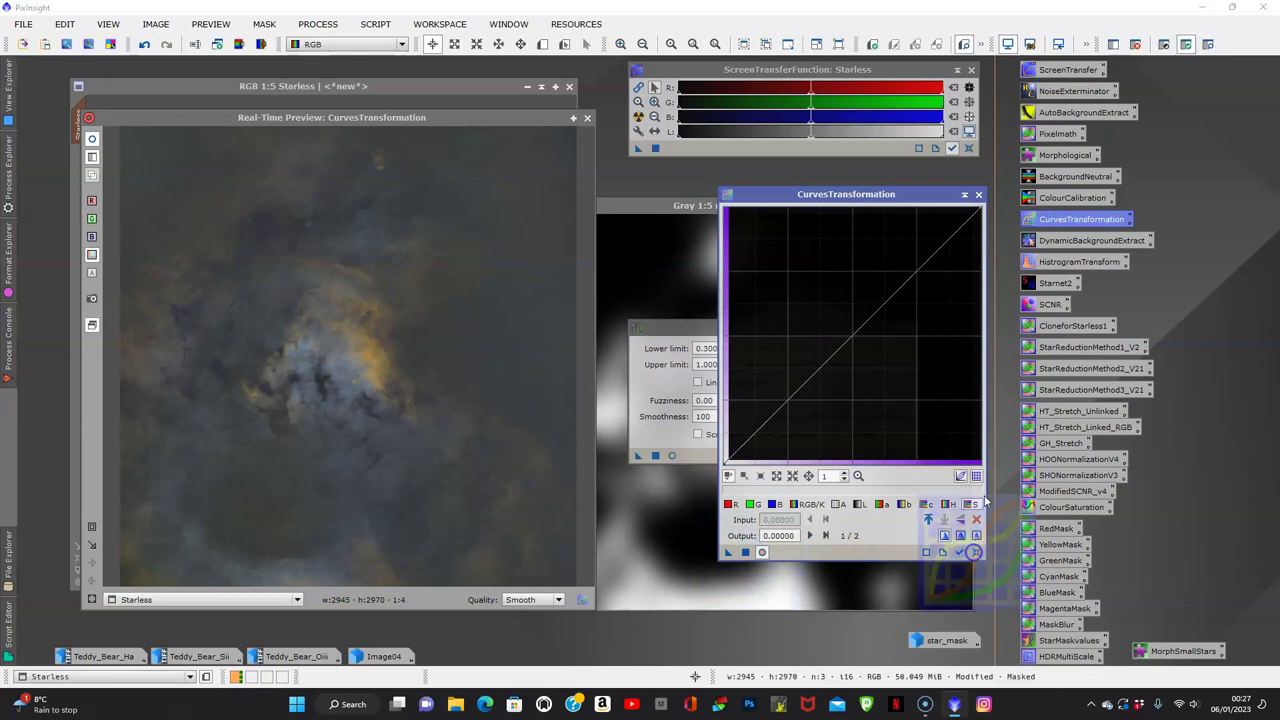
left_click(978, 194)
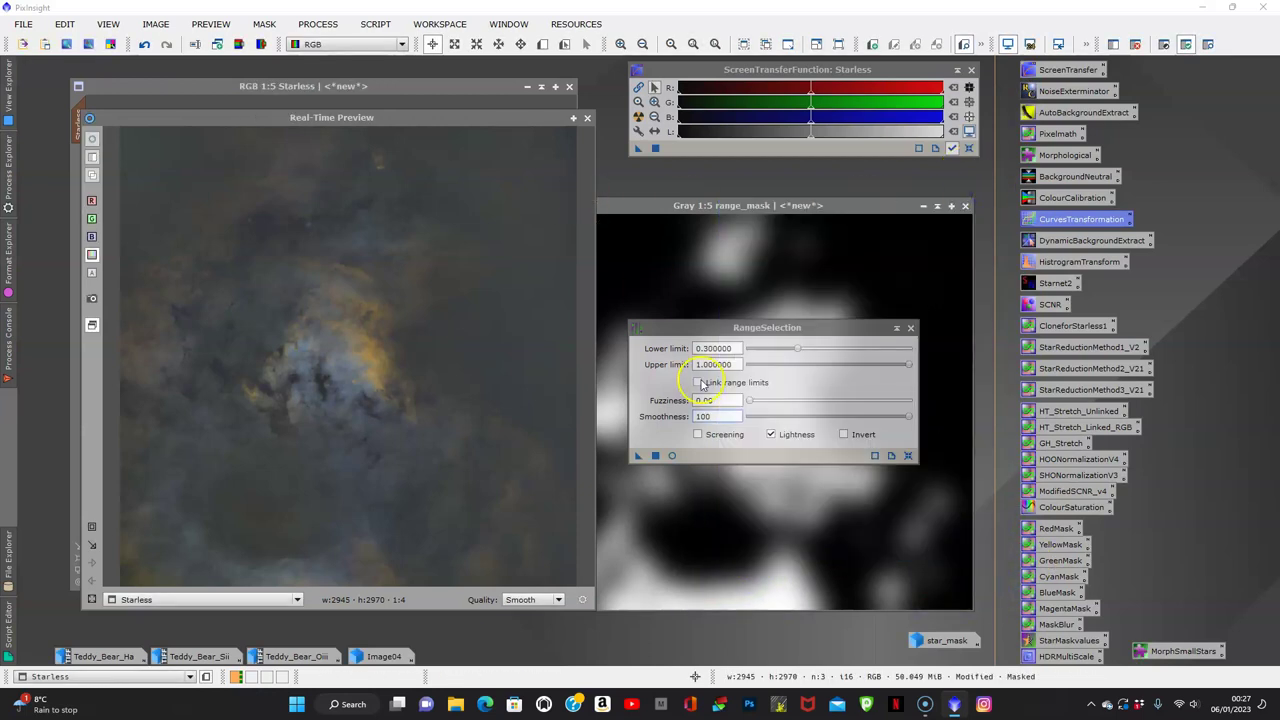
left_click(910, 329)
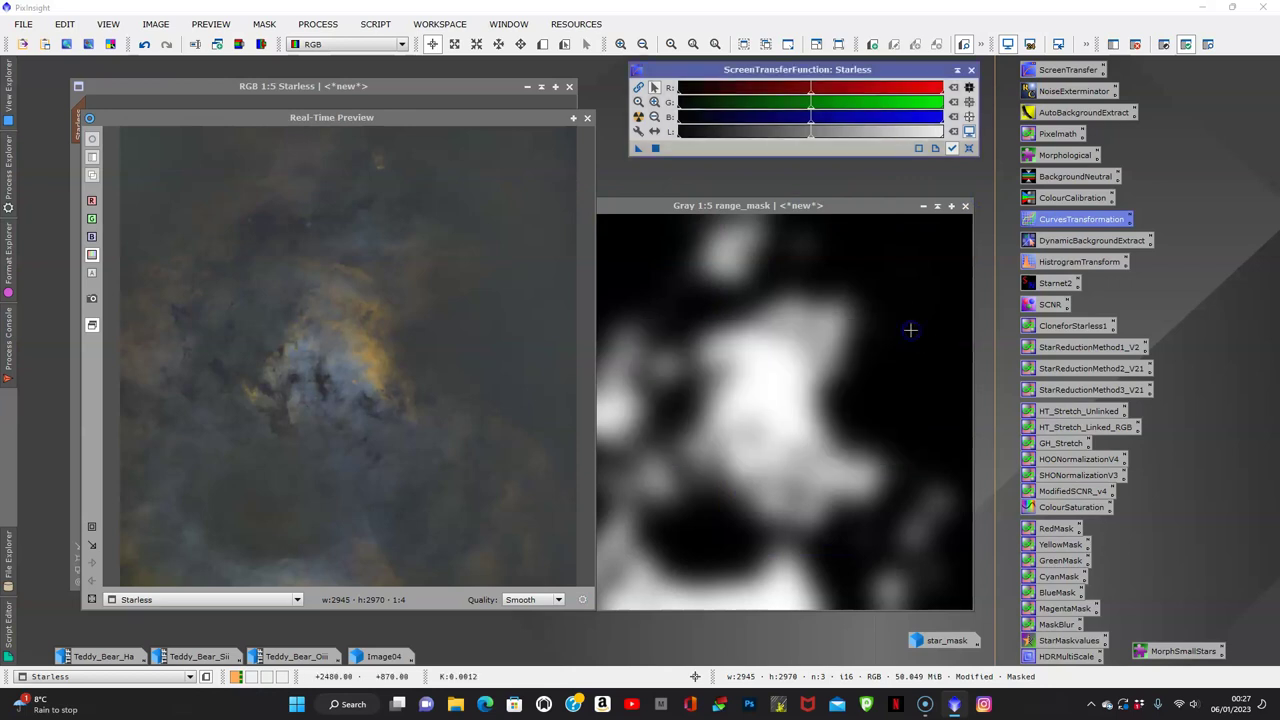
left_click(588, 118)
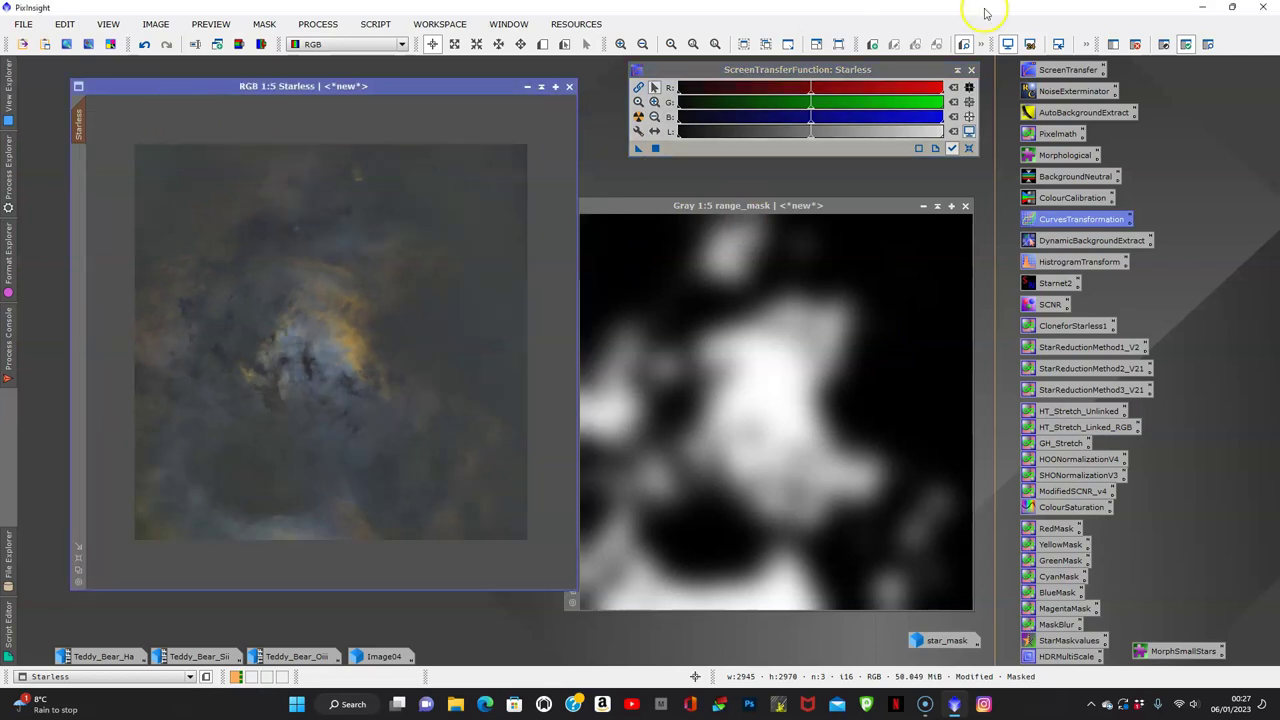
- Remove the mask from Starless and close the range_mask image
mouse_move(84, 124)
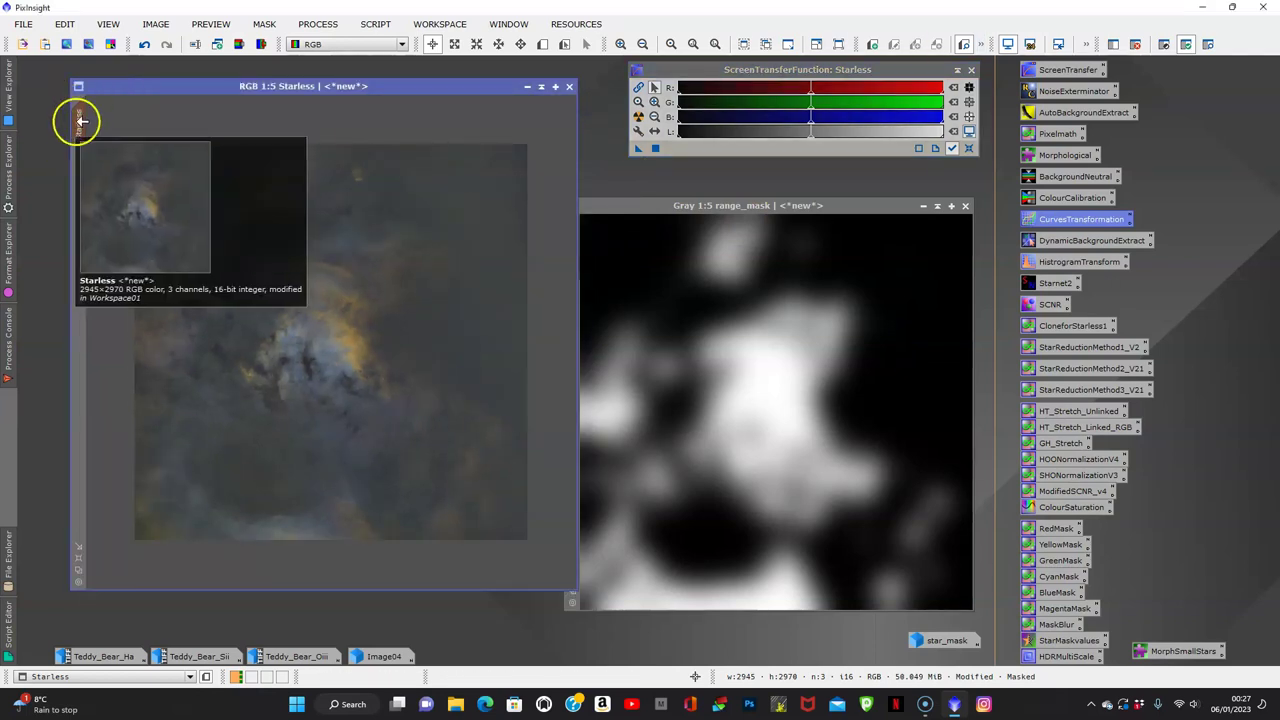
left_click(1135, 44)
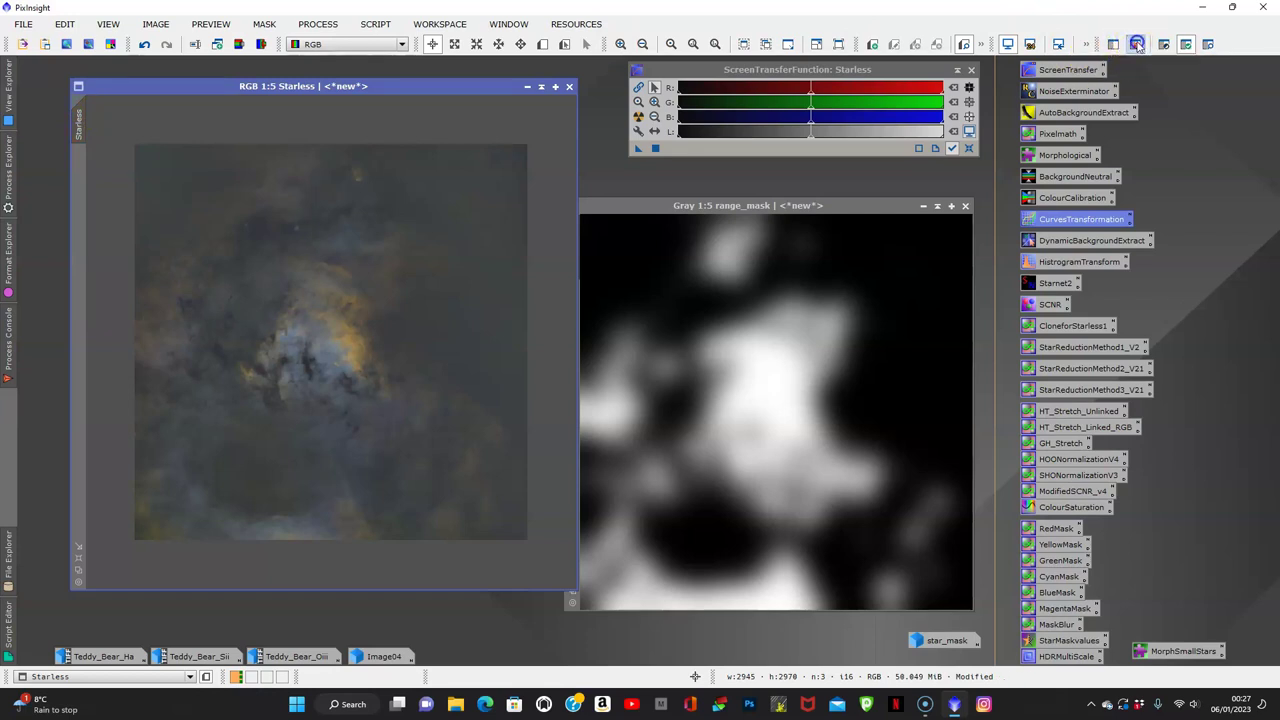
left_click(965, 206)
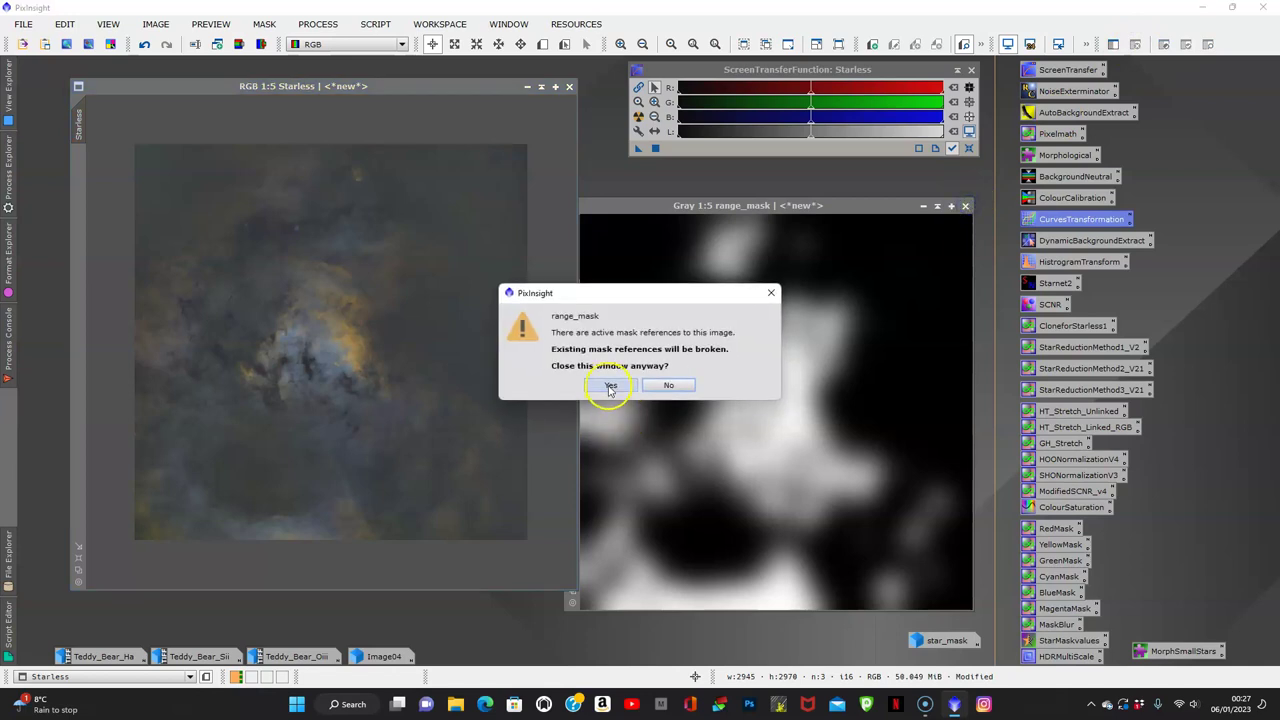
left_click(610, 387)
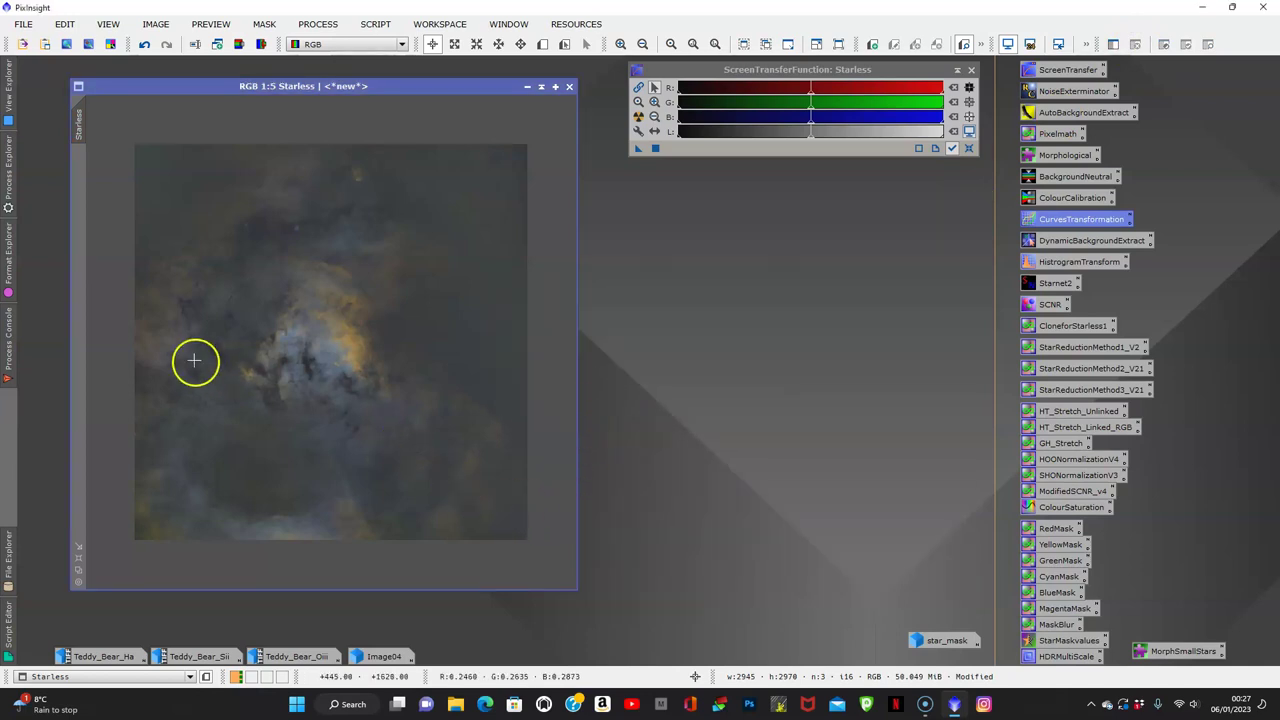
- Undo and redo the last adjustment to compare the Starless image before and after
scroll(270, 412, "up", 3)
scroll(270, 416, "down", 3)
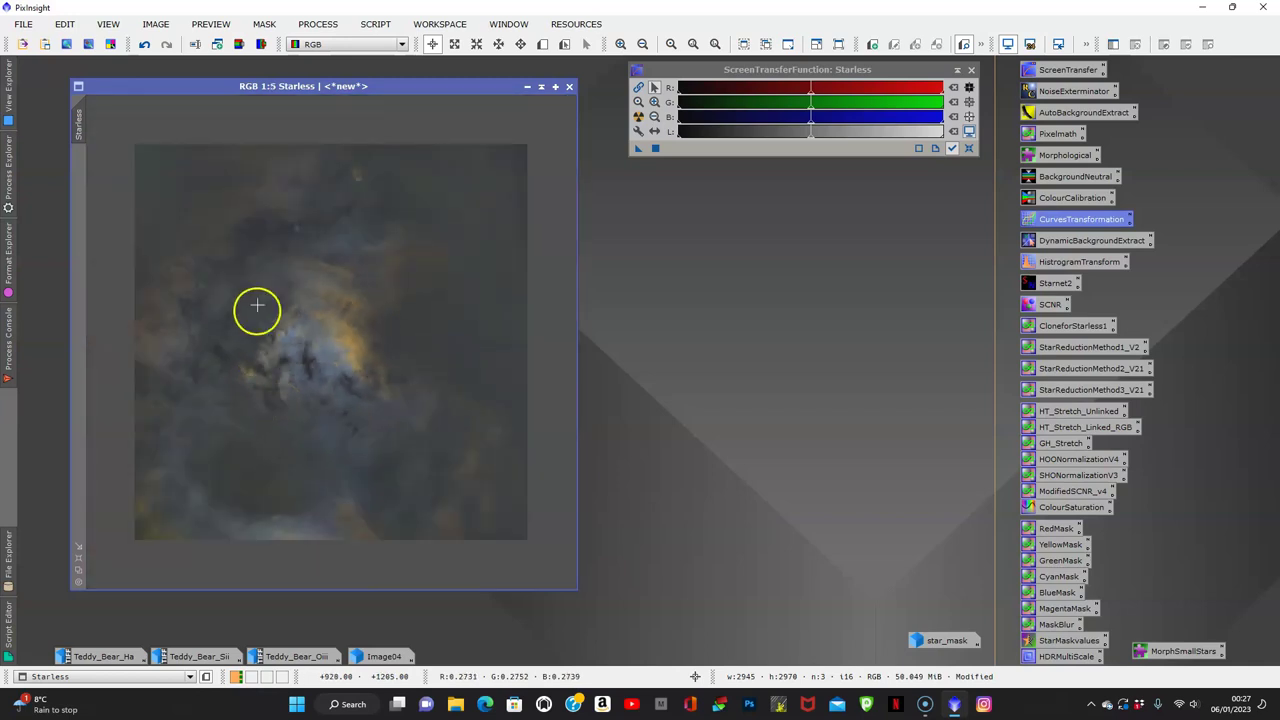
left_click(142, 46)
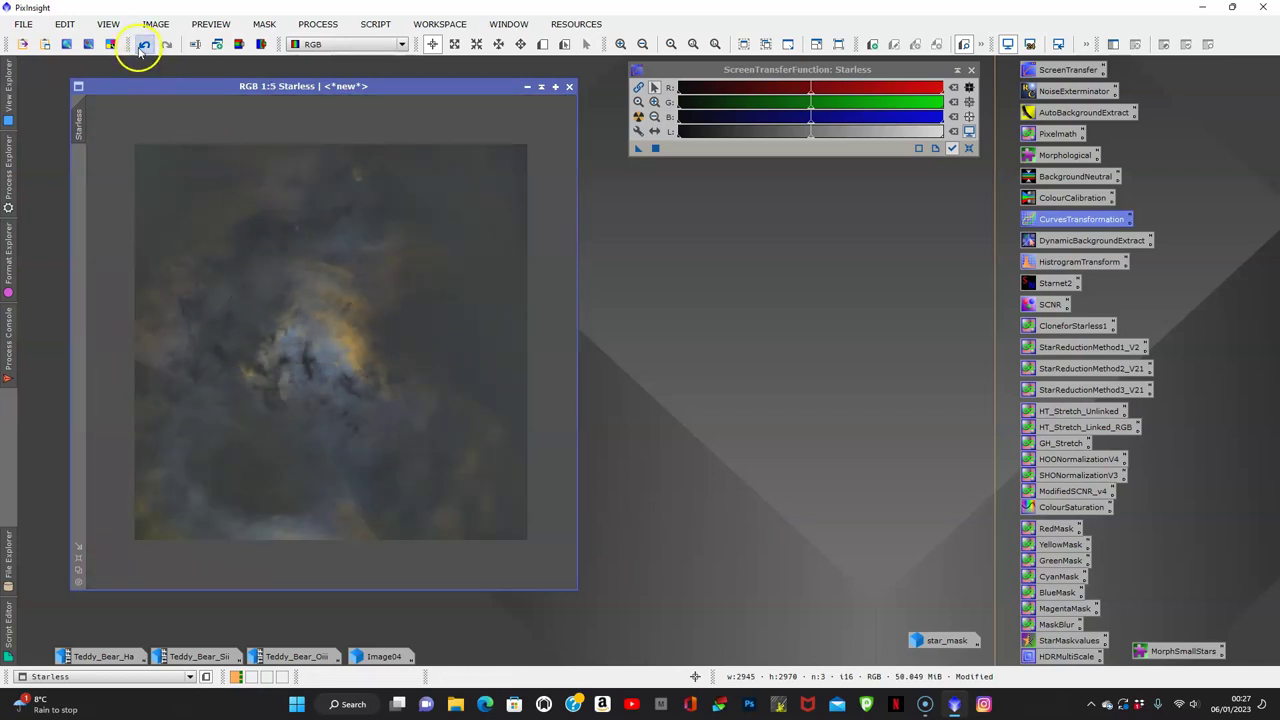
left_click(142, 47)
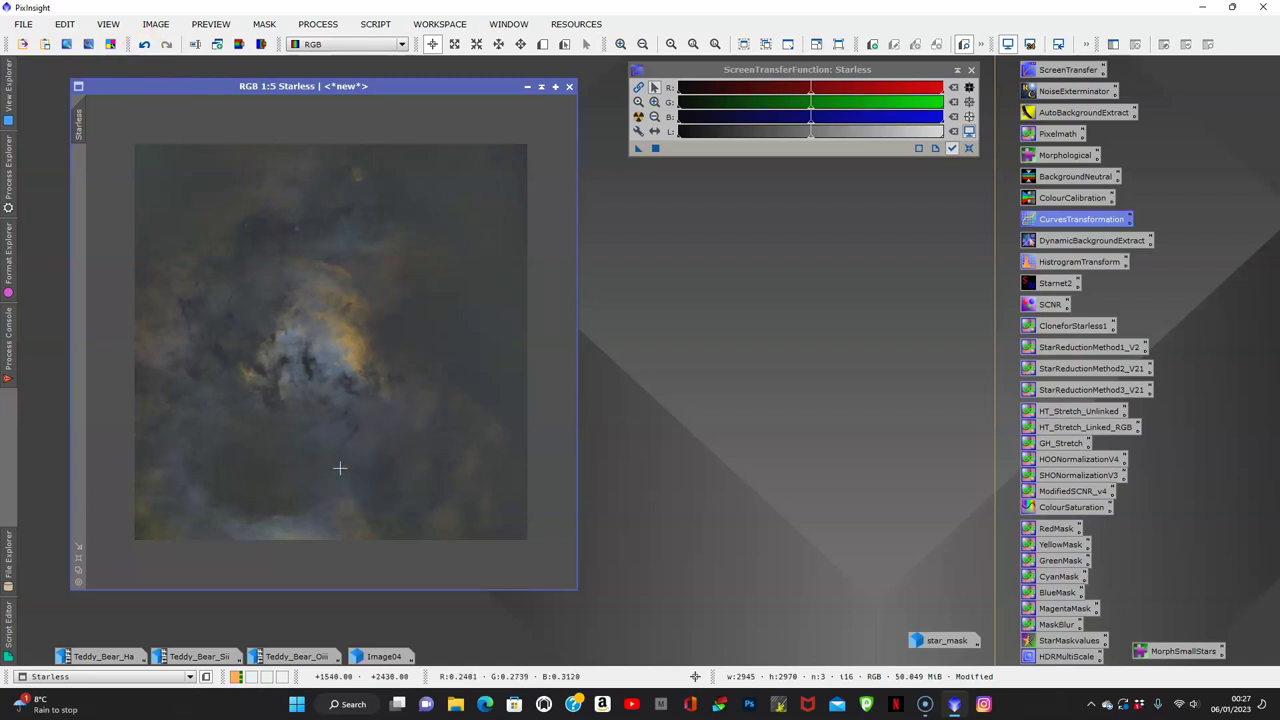
scroll(339, 467, "up", 1)
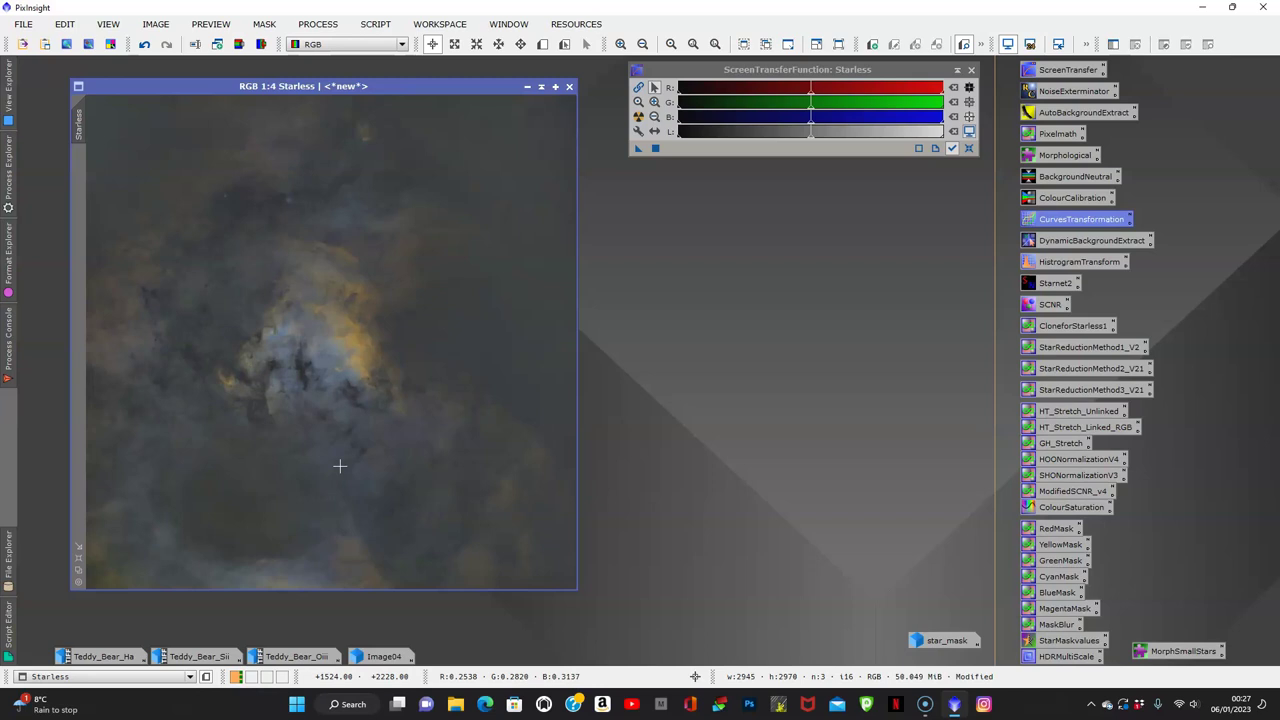
scroll(339, 464, "down", 1)
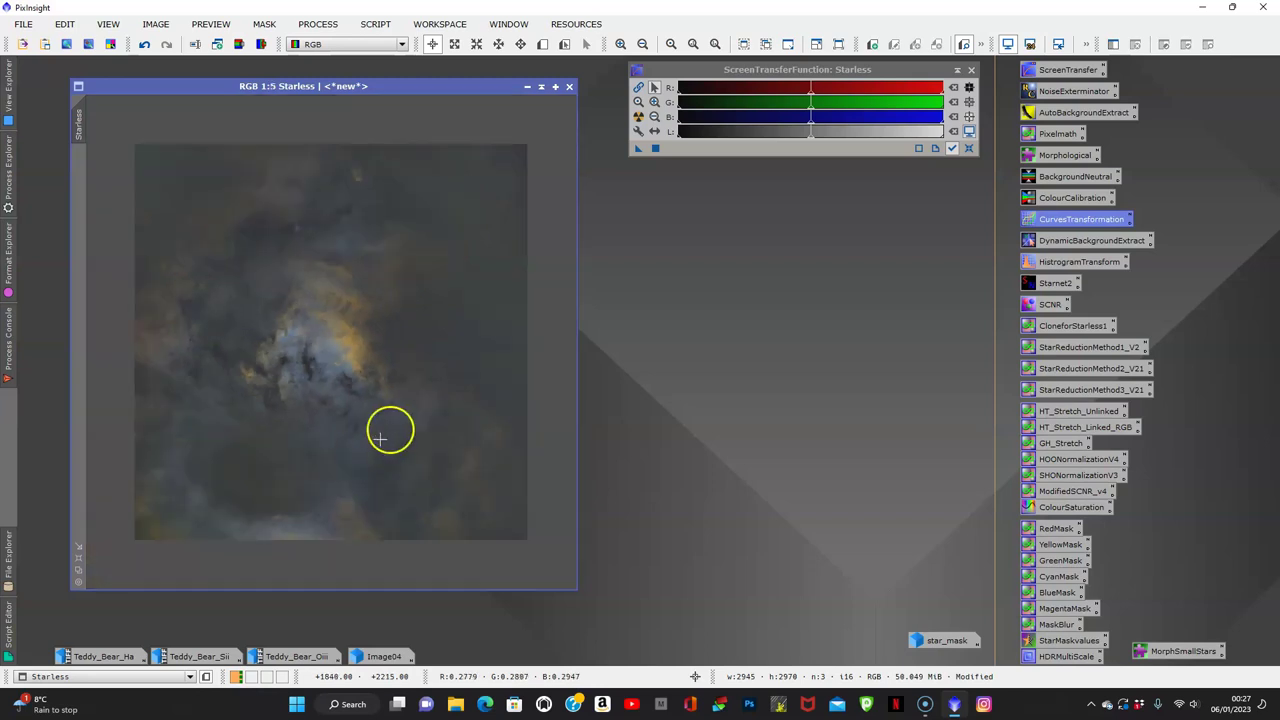
- With live preview, shape an RGB S-curve that lifts highlights and darkens shadows
double_click(1060, 219)
left_click(977, 553)
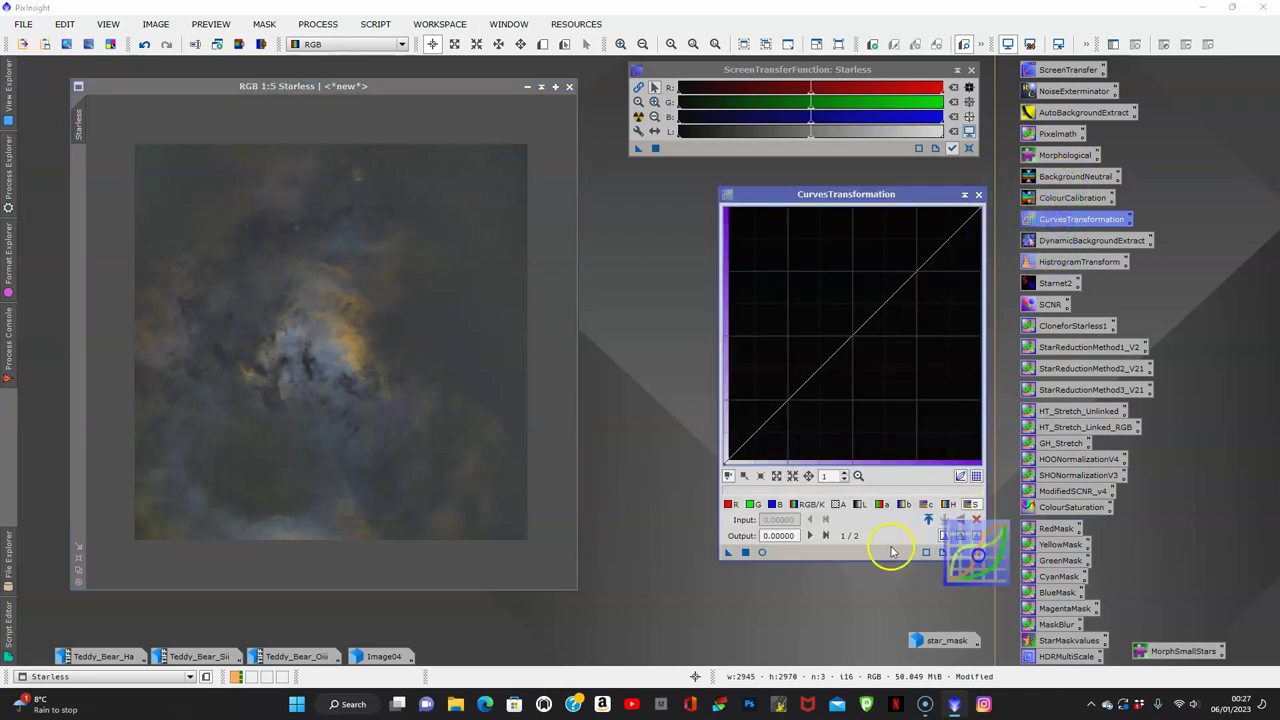
left_click(764, 553)
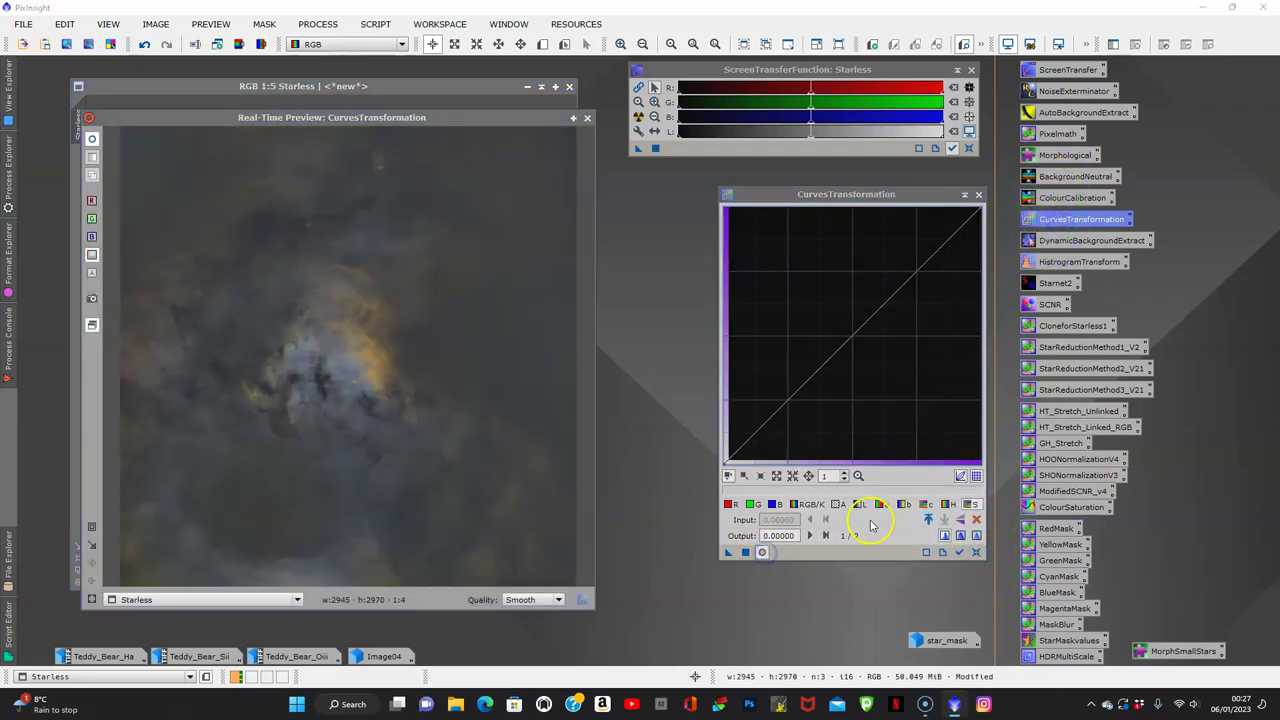
left_click(810, 505)
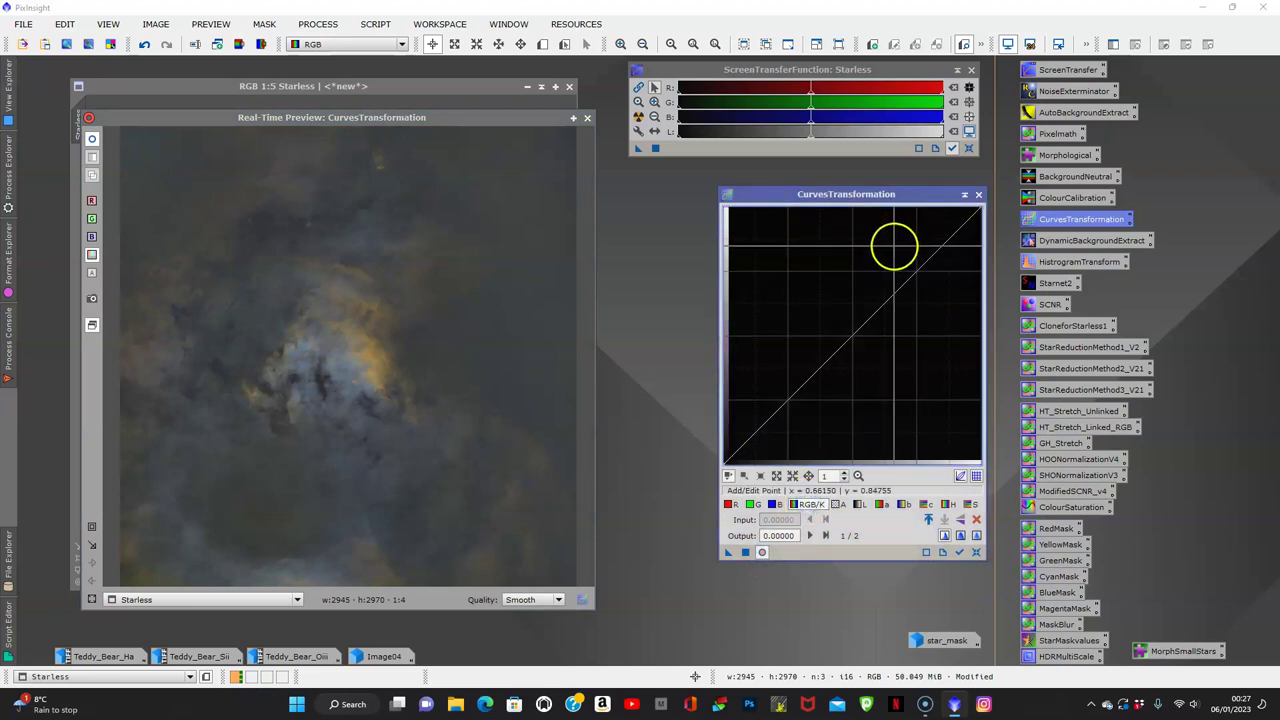
left_click(914, 273)
left_click_drag(914, 273, 914, 268)
left_click_drag(913, 268, 913, 266)
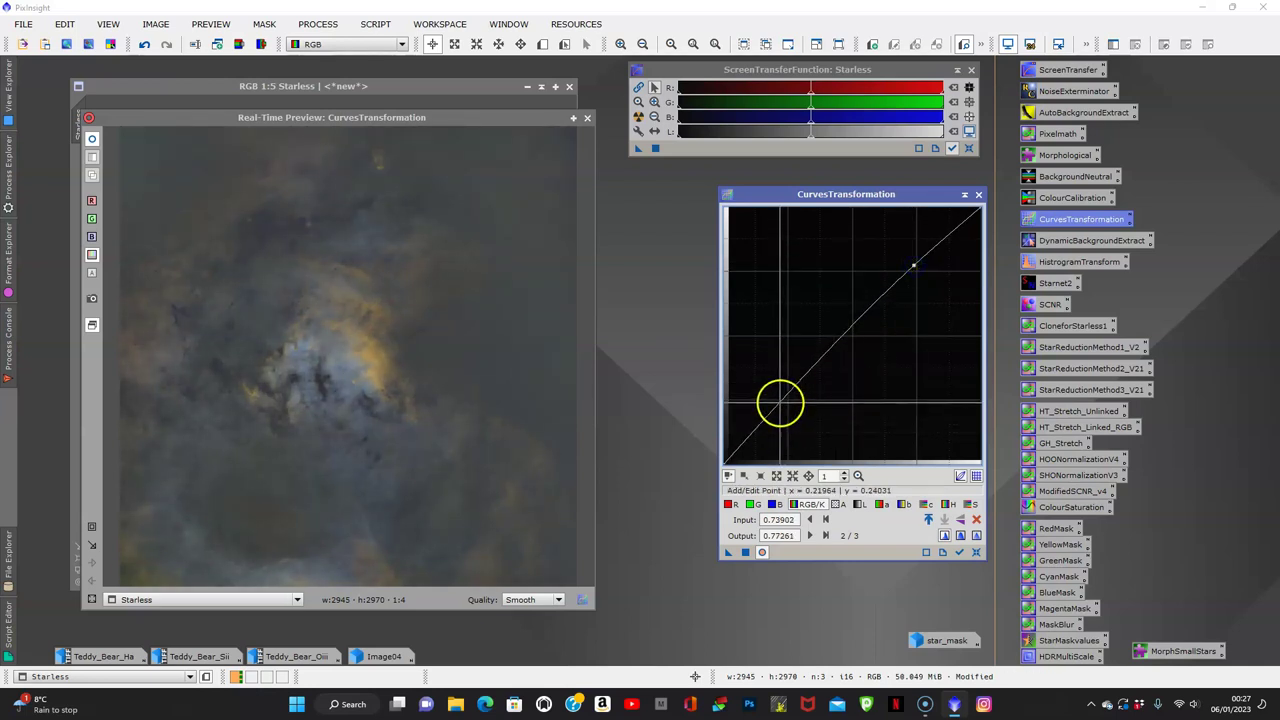
left_click(774, 409)
mouse_move(774, 409)
left_mouse_down()
mouse_move(787, 421)
mouse_move(792, 411)
left_mouse_up()
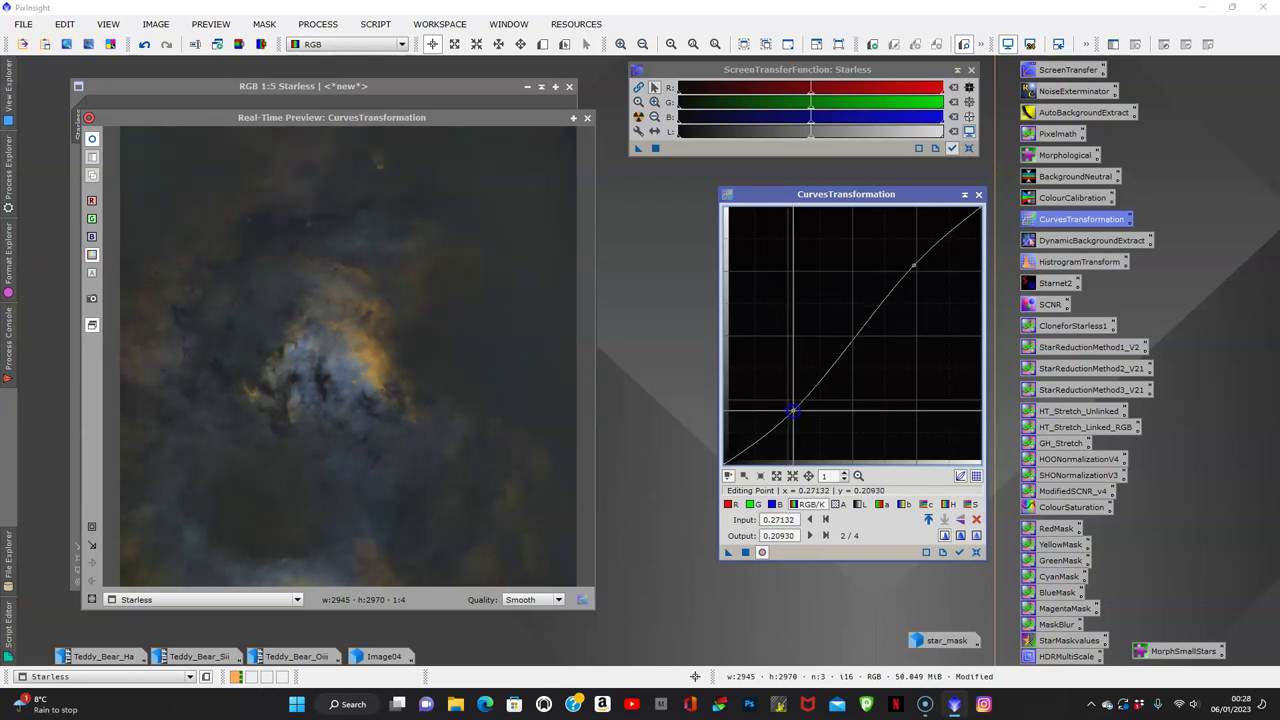
left_click_drag(792, 411, 796, 414)
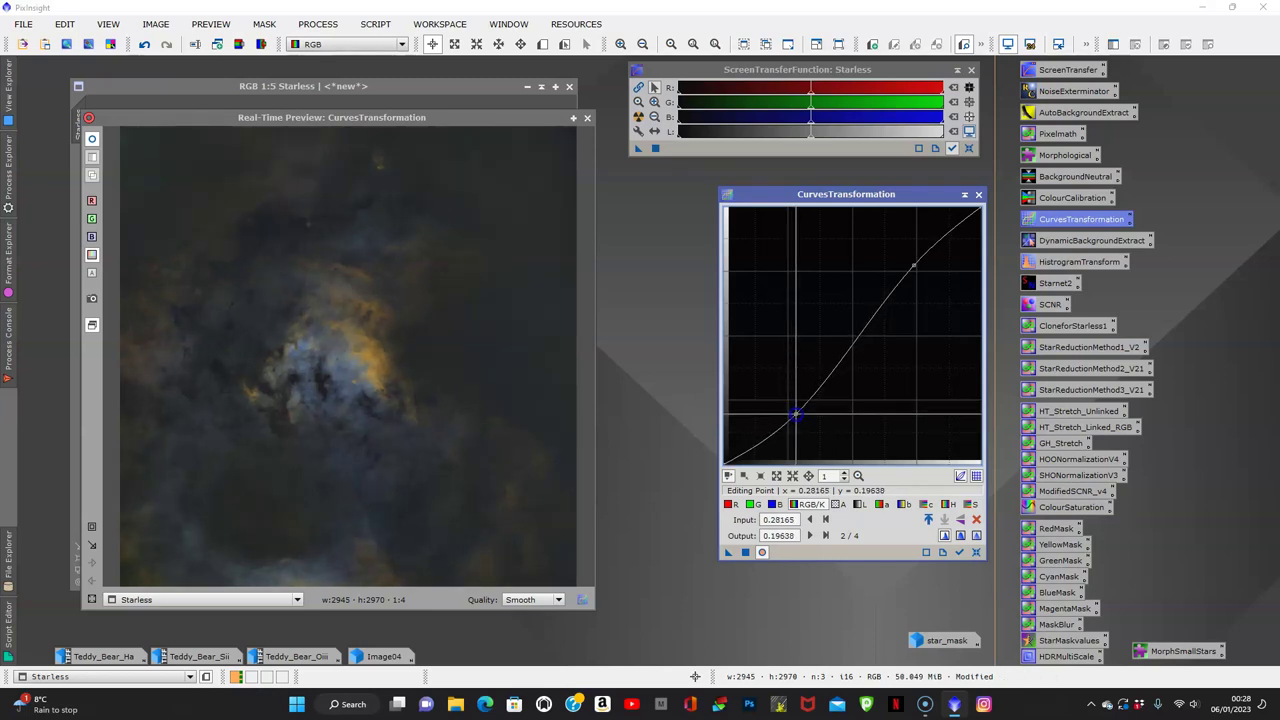
- Apply the S-curve to Starless, reset it, and close Curves and the preview
left_click(745, 553)
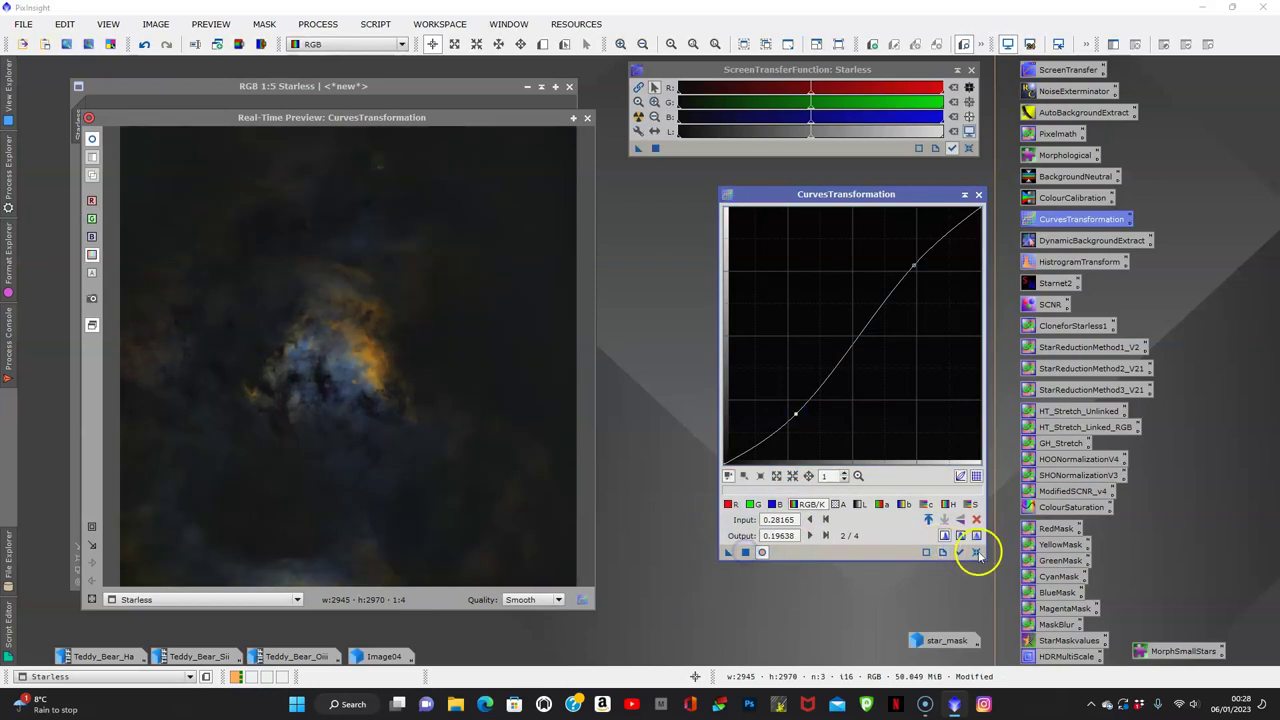
left_click(977, 553)
left_click(978, 194)
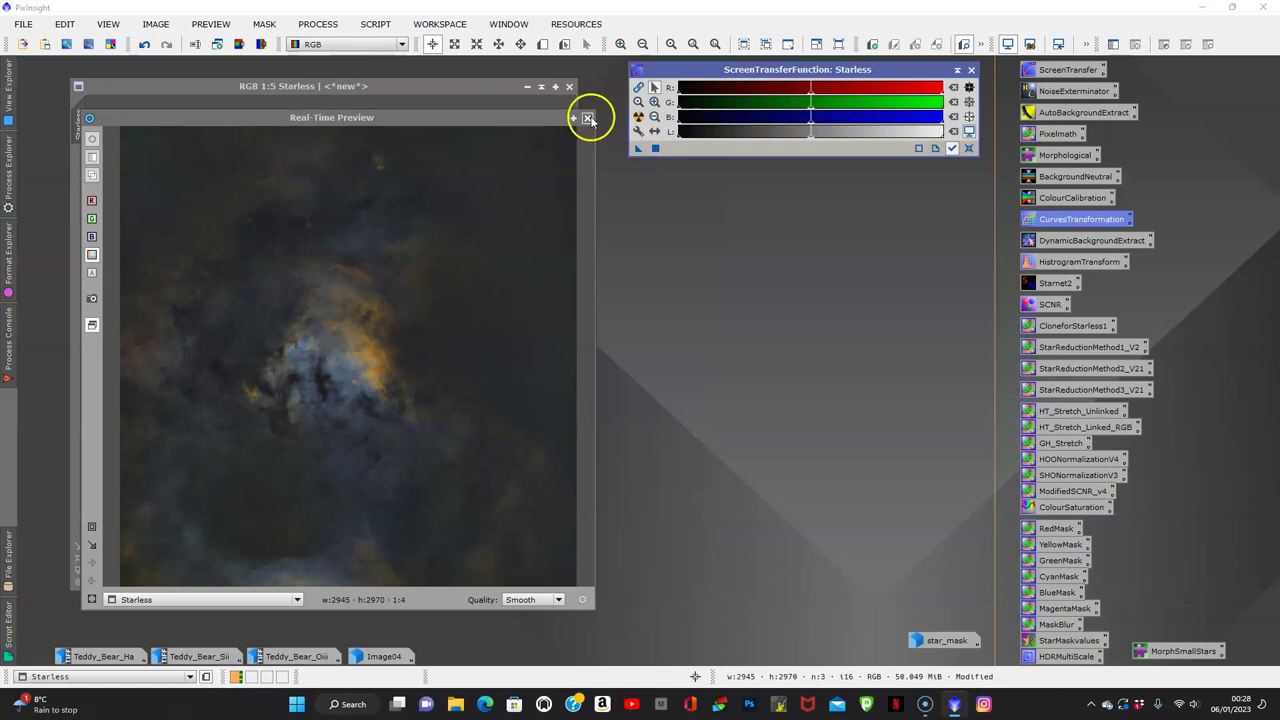
left_click(587, 118)
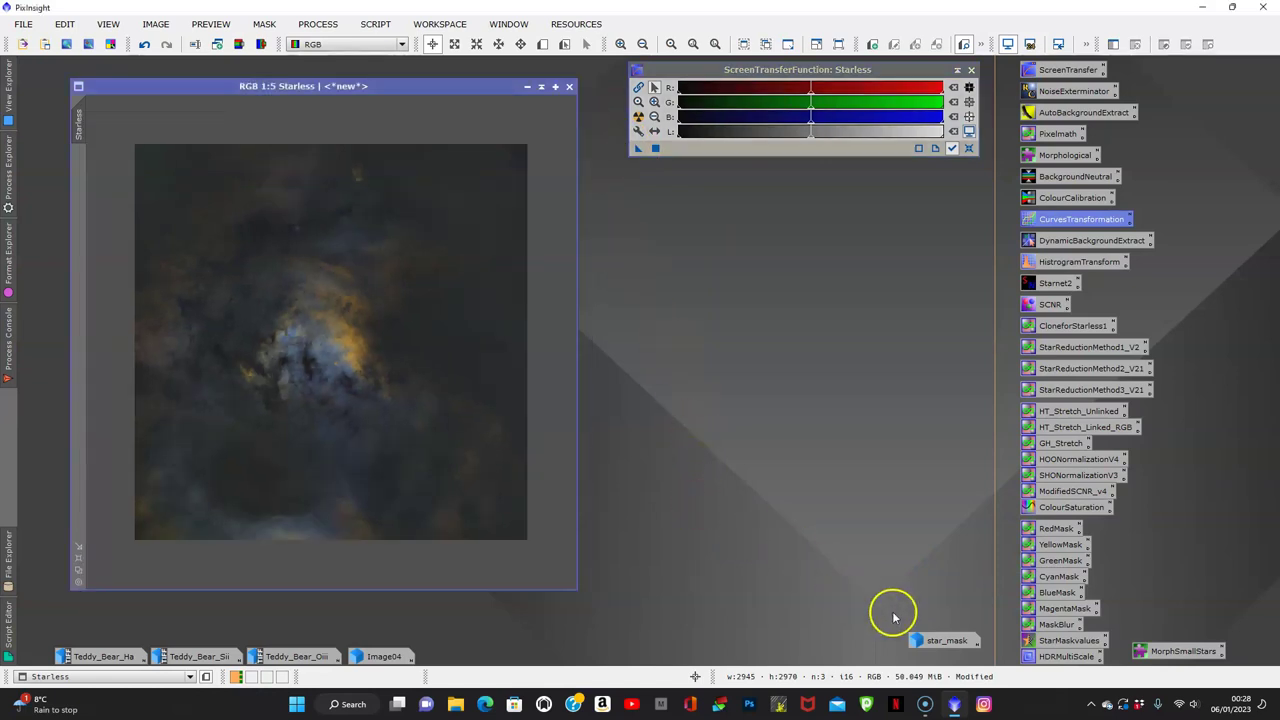
- Restore star_mask from its icon, fit it to its window, and align it over Starless
left_click(940, 641)
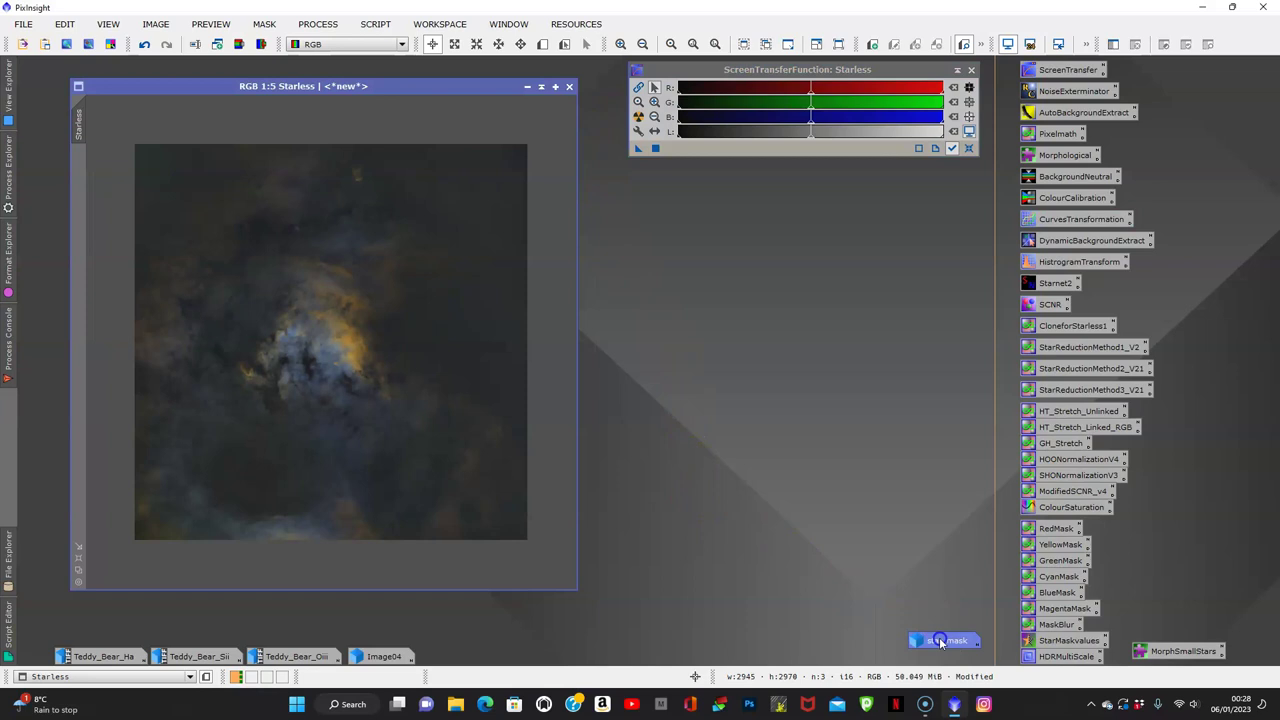
double_click(940, 641)
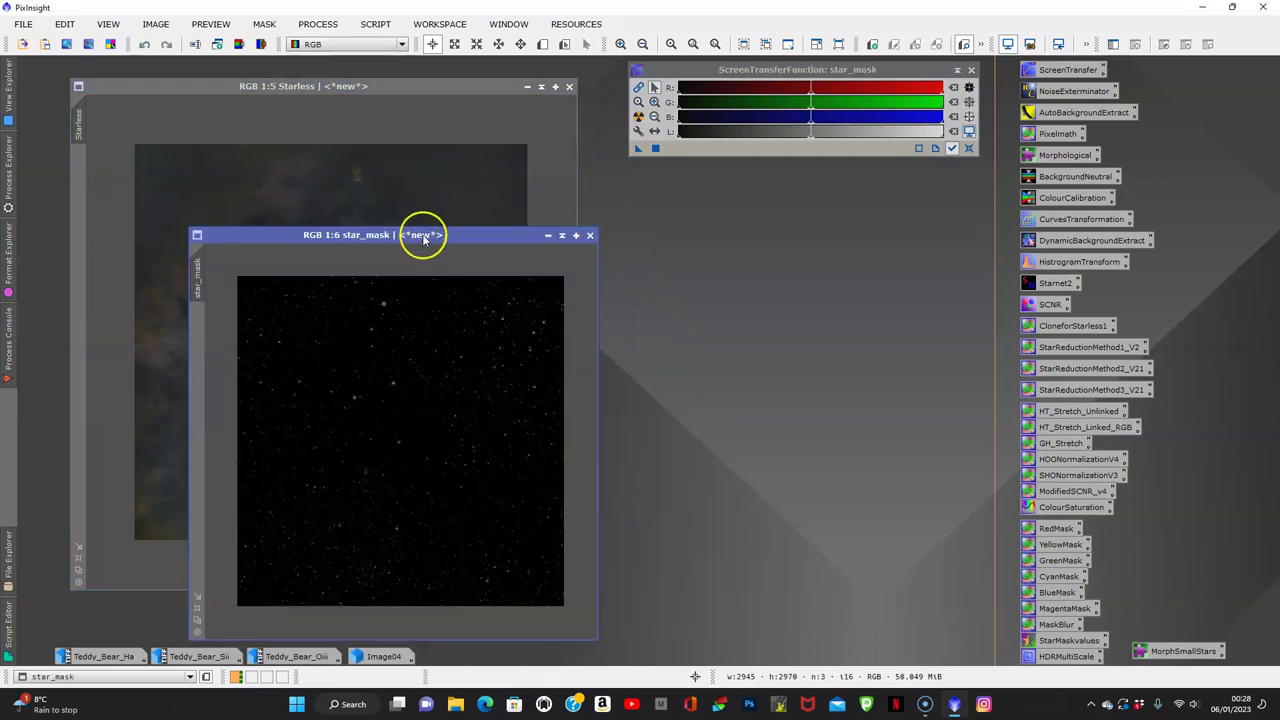
left_click_drag(420, 235, 377, 126)
left_click(79, 458)
left_click(376, 125)
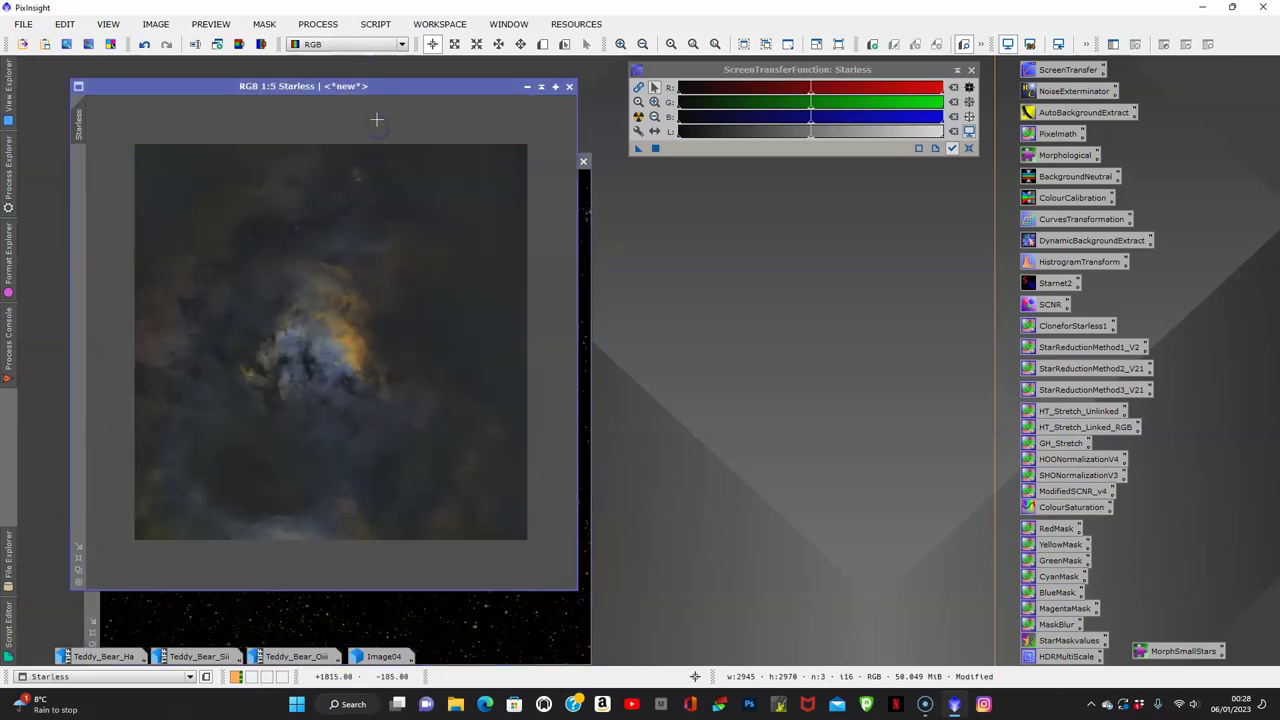
scroll(376, 124, "down", 1)
left_click(391, 625)
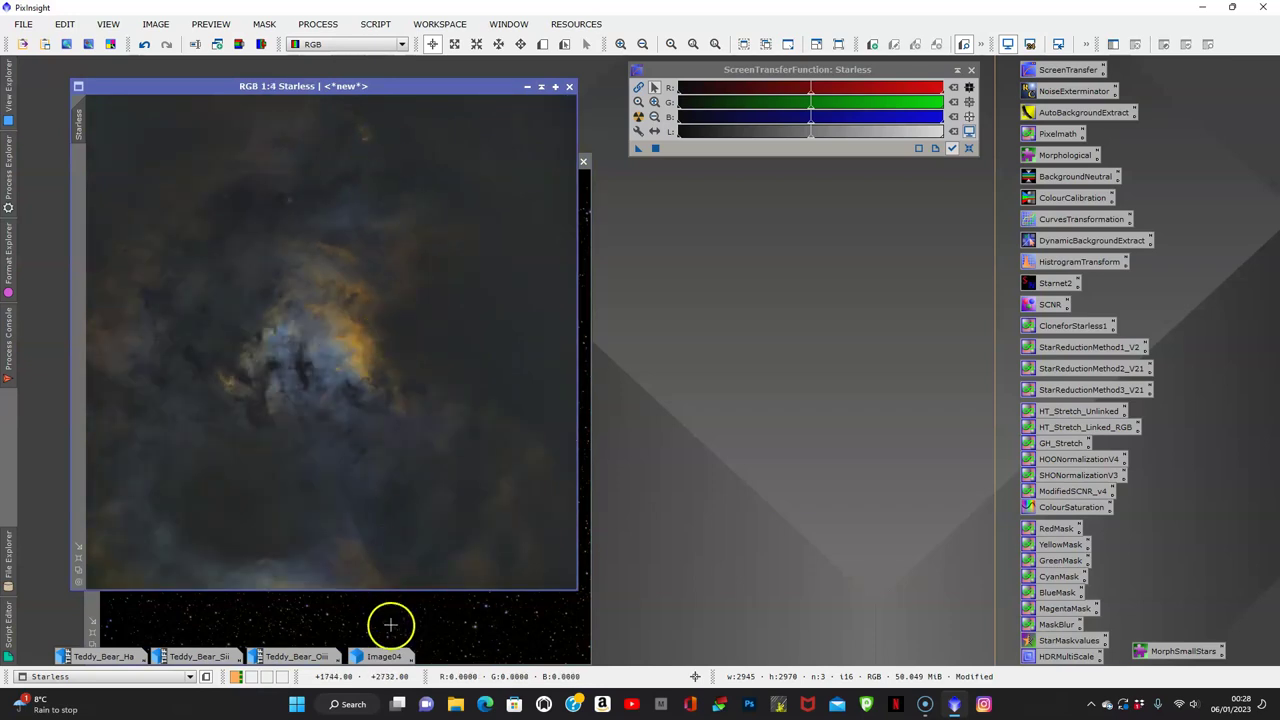
left_click_drag(357, 163, 348, 90)
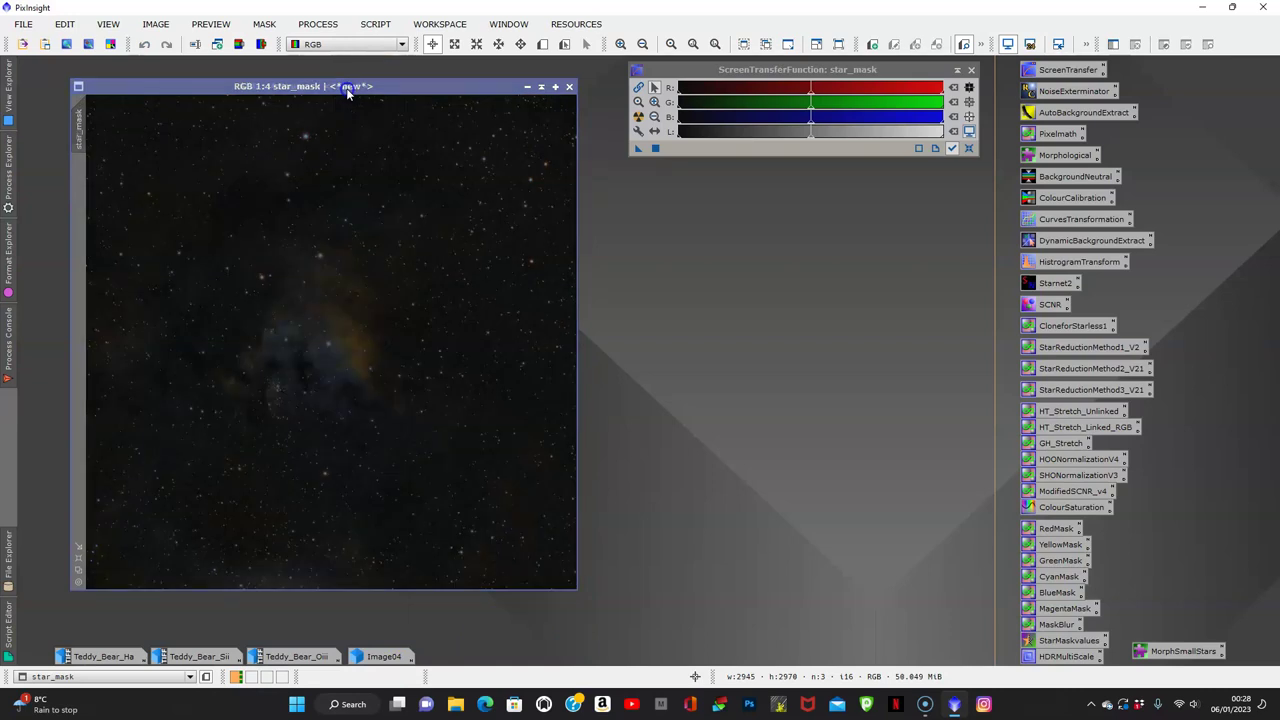
mouse_move(349, 94)
left_mouse_down()
mouse_move(396, 134)
mouse_move(486, 163)
mouse_move(486, 137)
mouse_move(667, 172)
mouse_move(390, 85)
mouse_move(519, 167)
mouse_move(346, 87)
left_mouse_up()
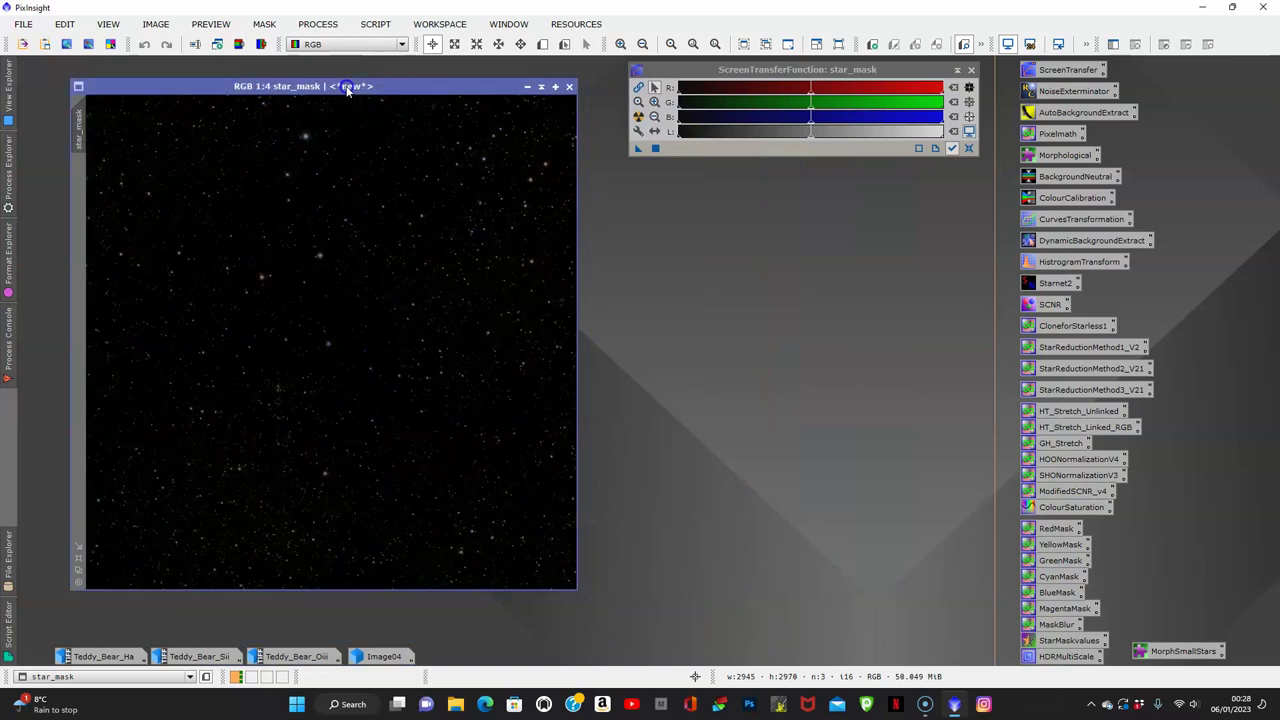
- Open MorphologicalTransformation and trial an erosion on the star image, comparing before and after
double_click(1052, 160)
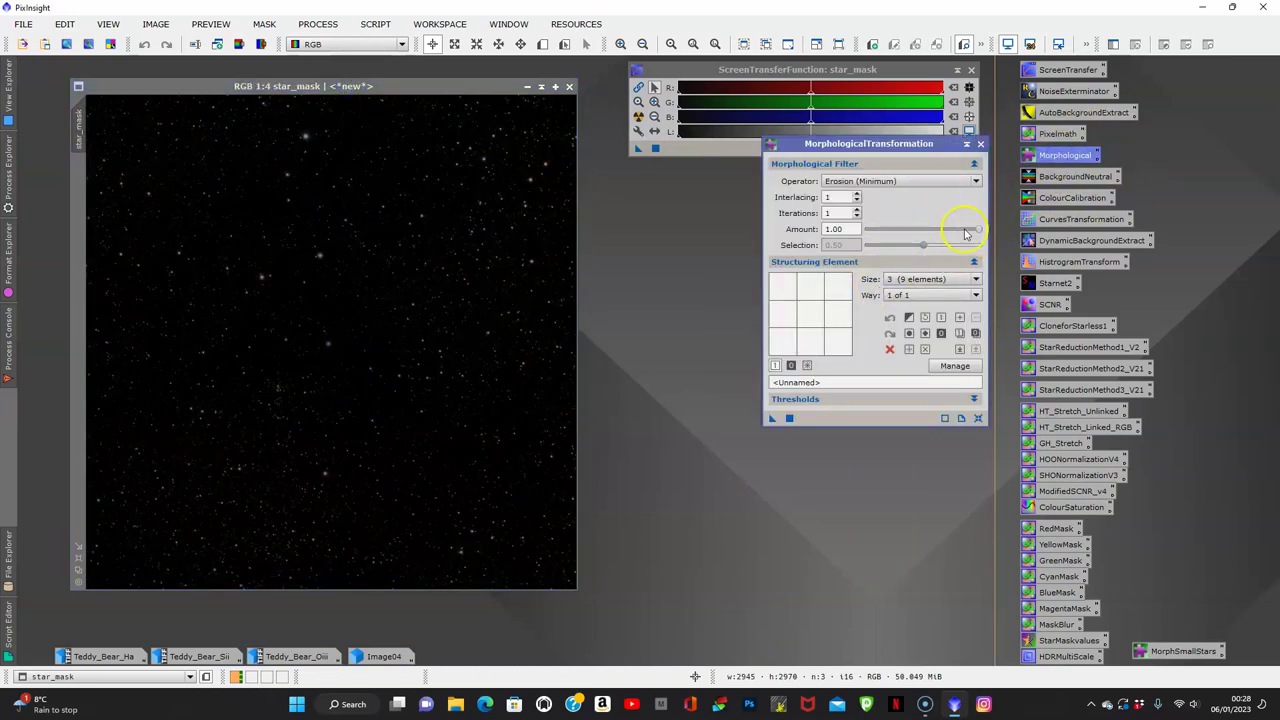
left_click(772, 418)
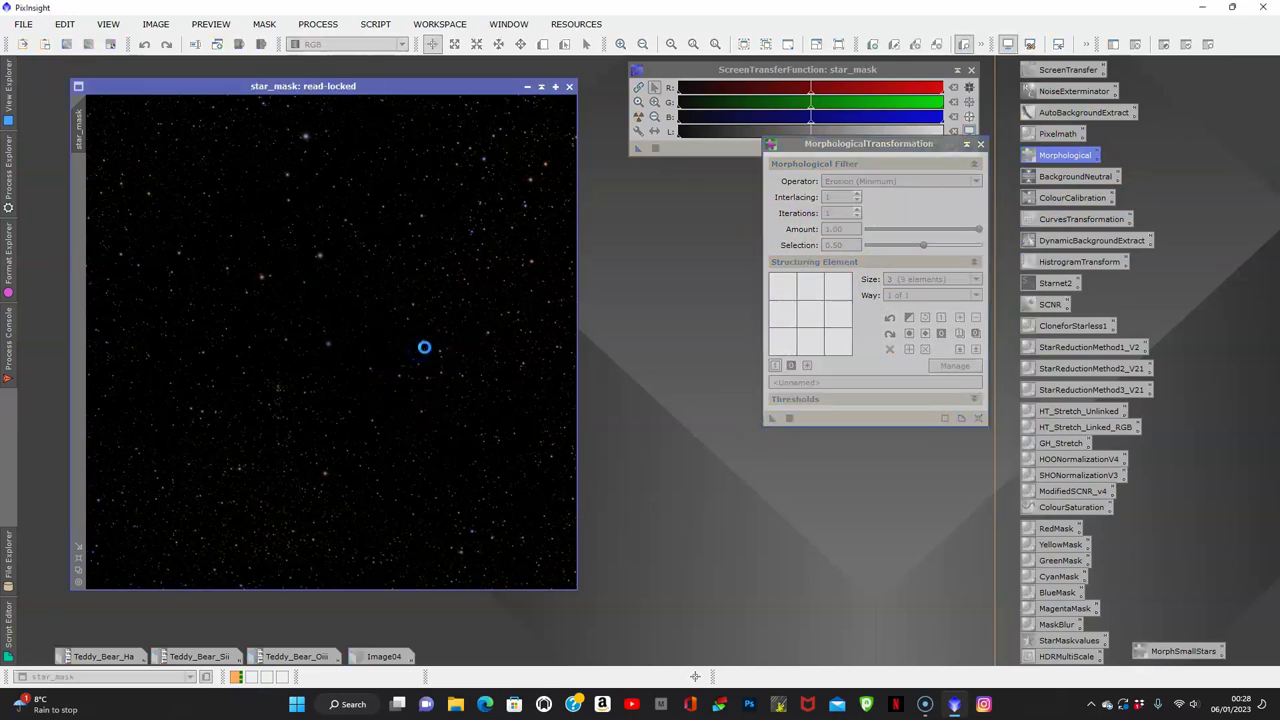
left_click(333, 88)
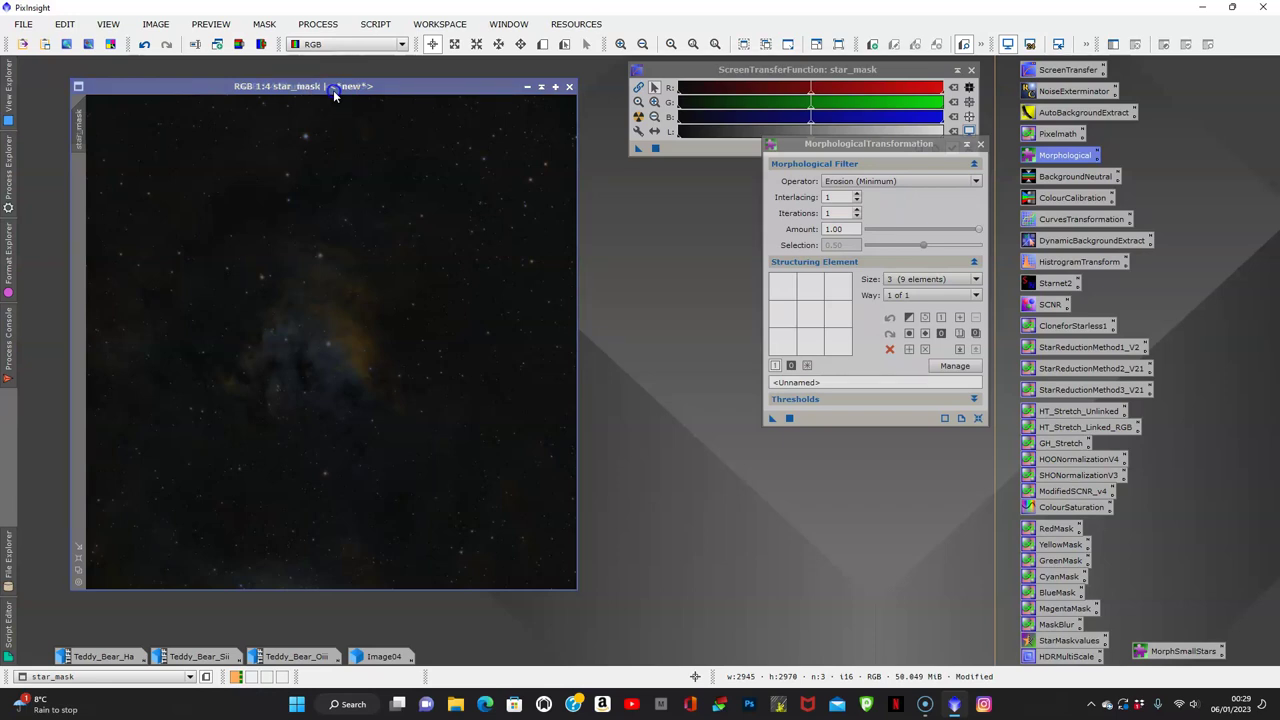
left_click(333, 90)
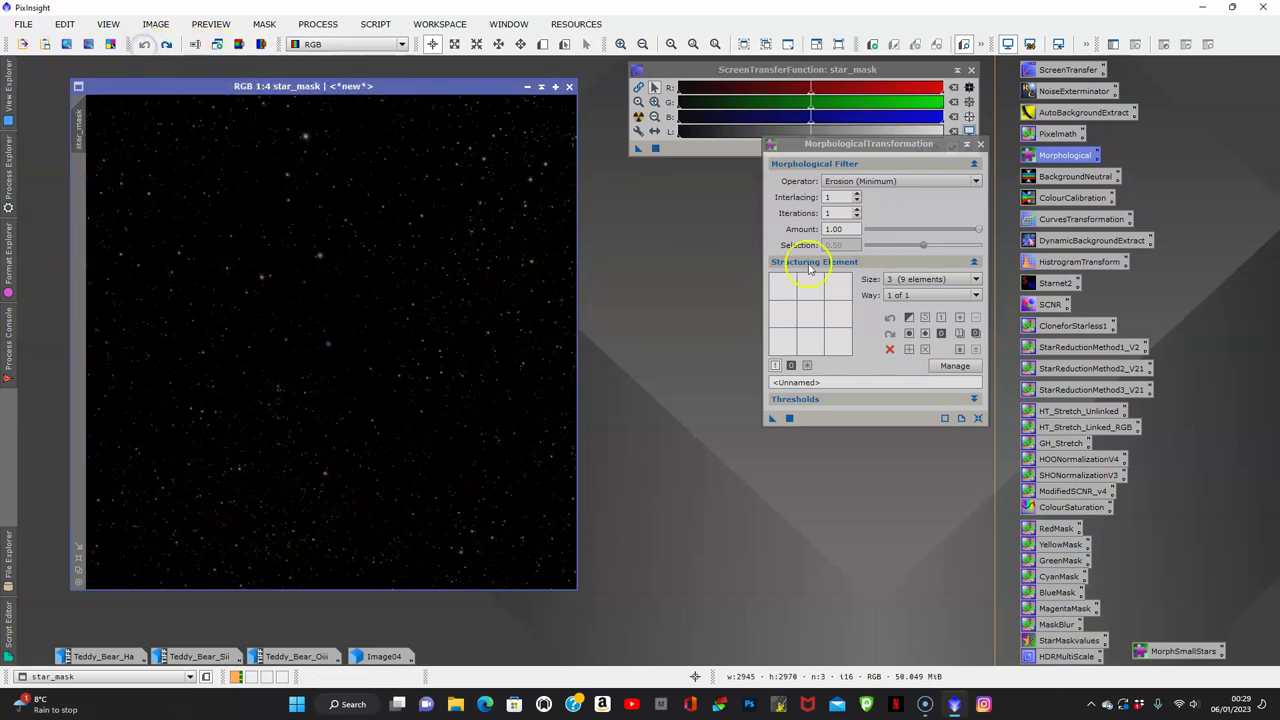
- Erode star_mask with Amount 0.80 and close MorphologicalTransformation
left_click(982, 230)
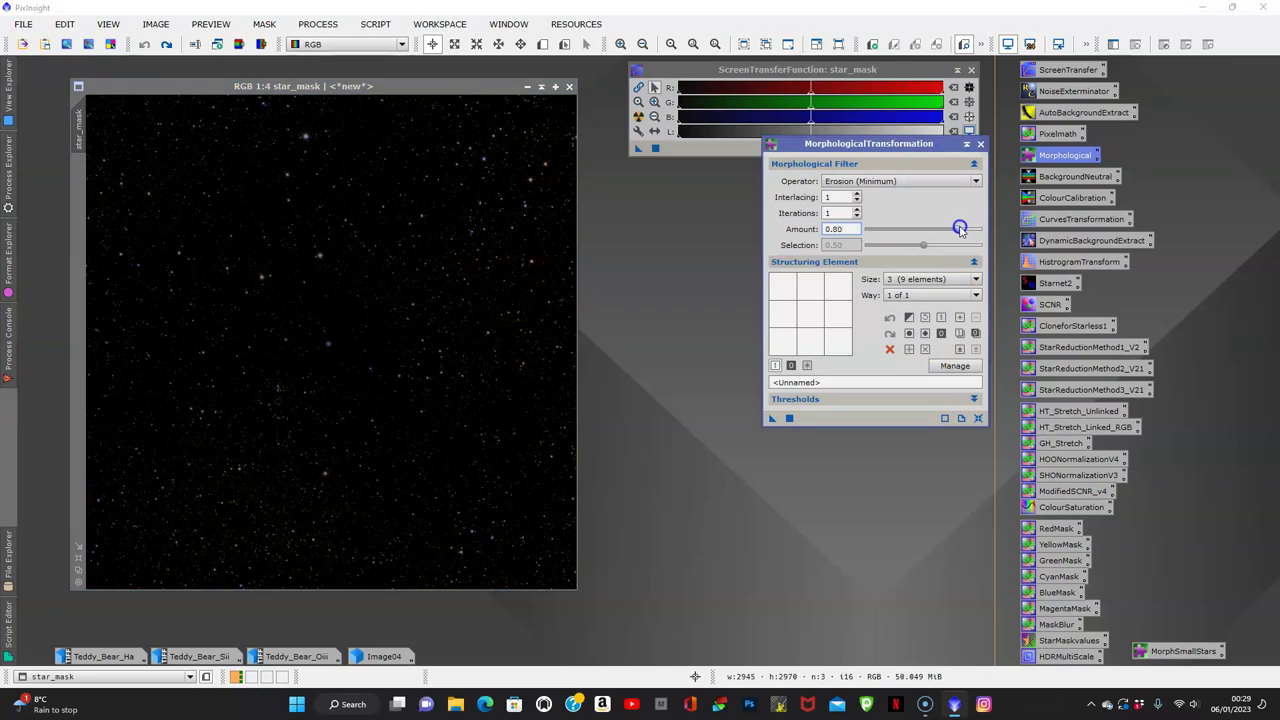
left_click_drag(772, 418, 322, 340)
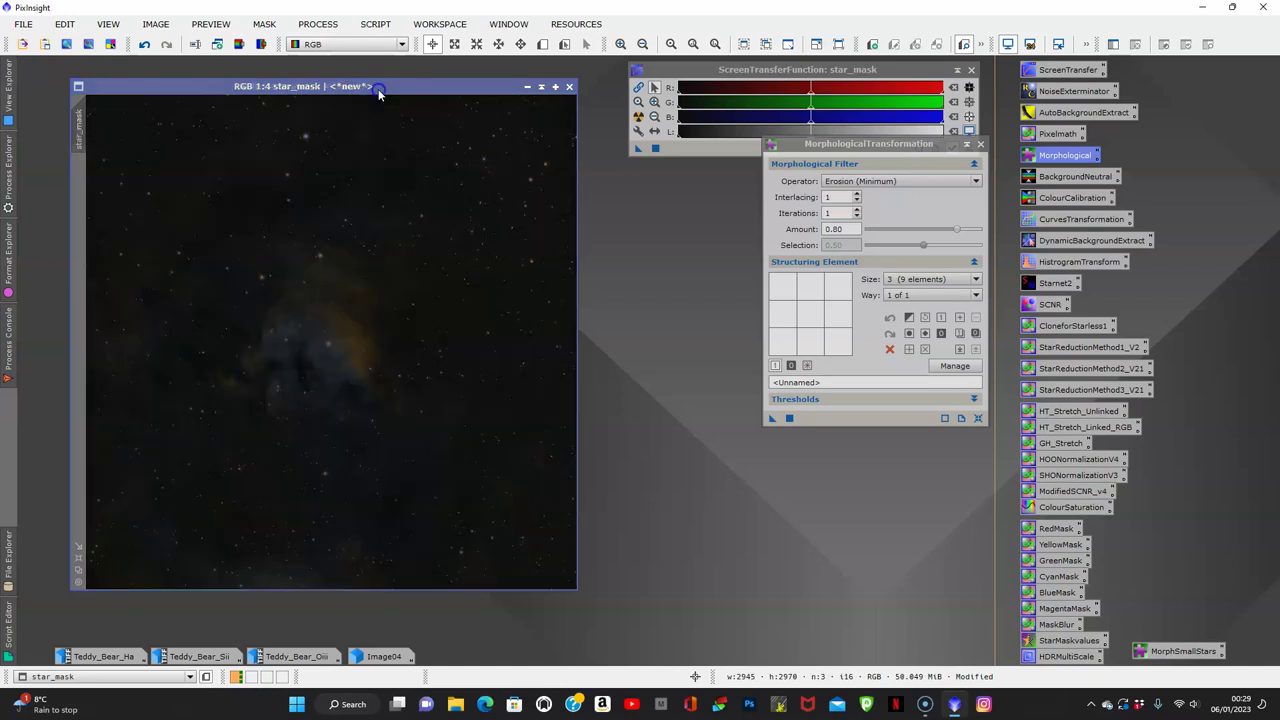
left_click_drag(380, 92, 394, 128)
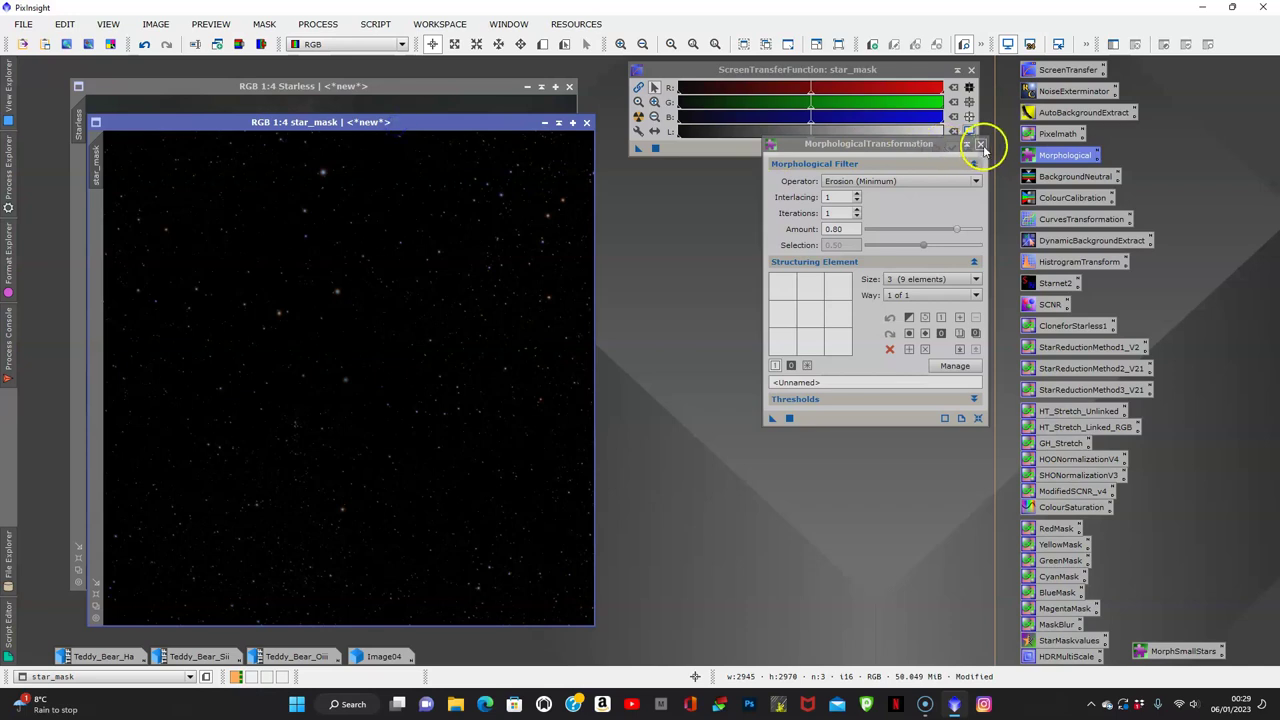
left_click(980, 145)
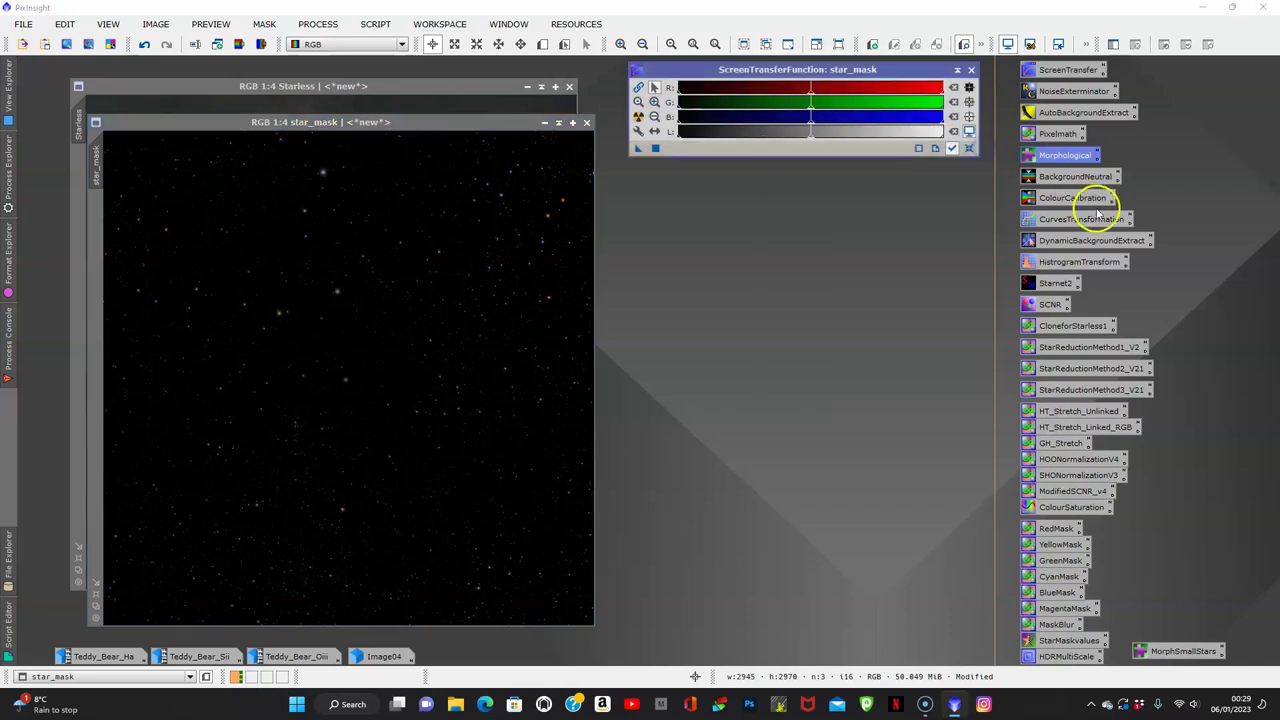
- Open PixelMath, clear the old expression, expand Destination and bring up the Expression Editor
double_click(1057, 135)
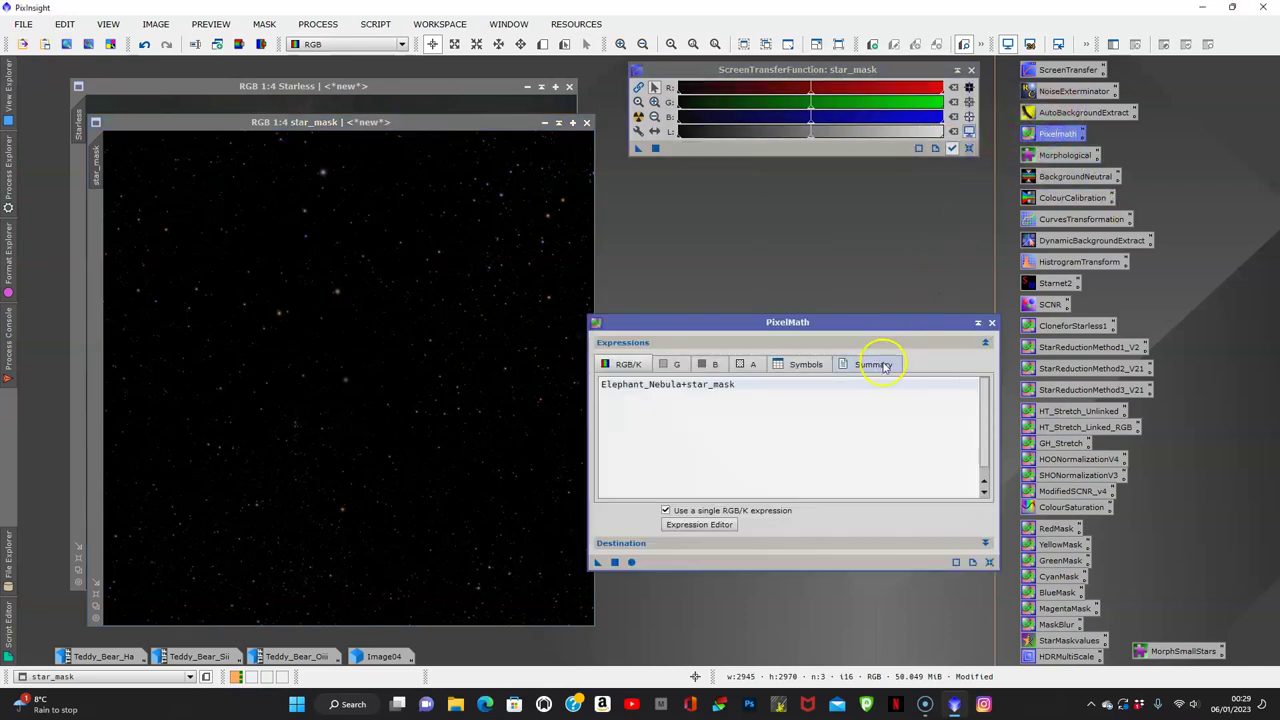
left_click_drag(818, 332, 813, 192)
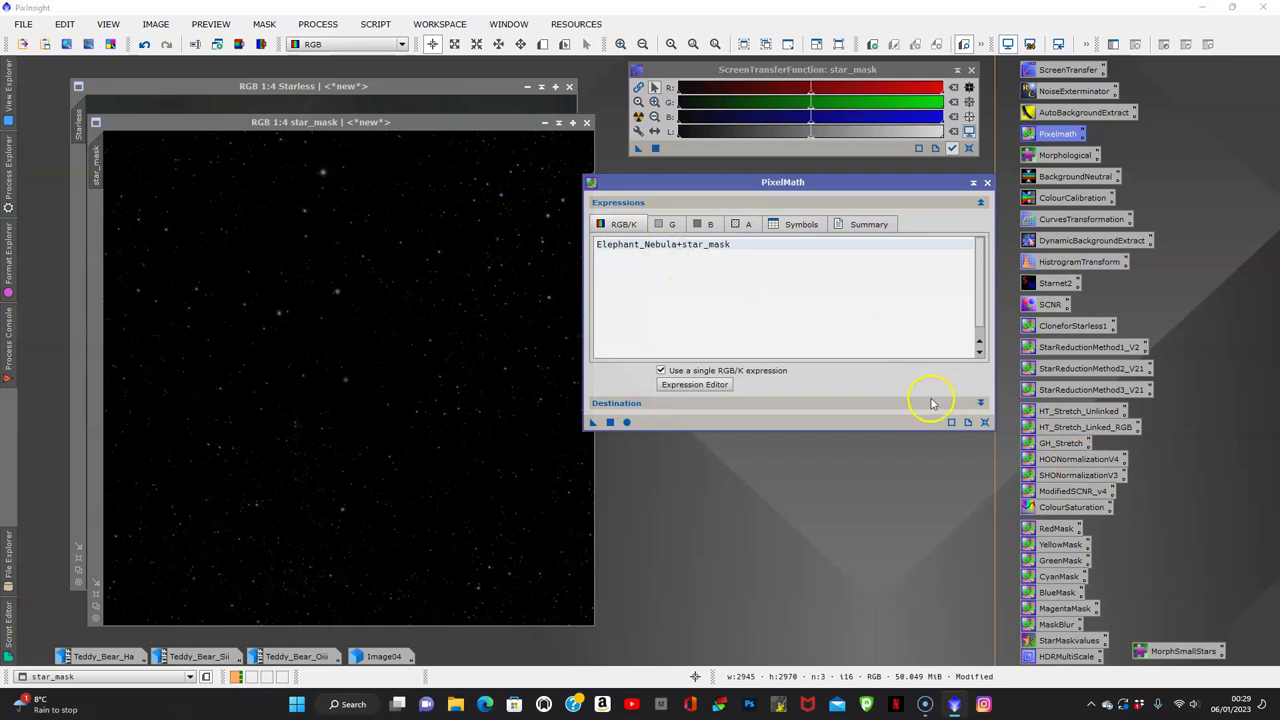
left_click(985, 423)
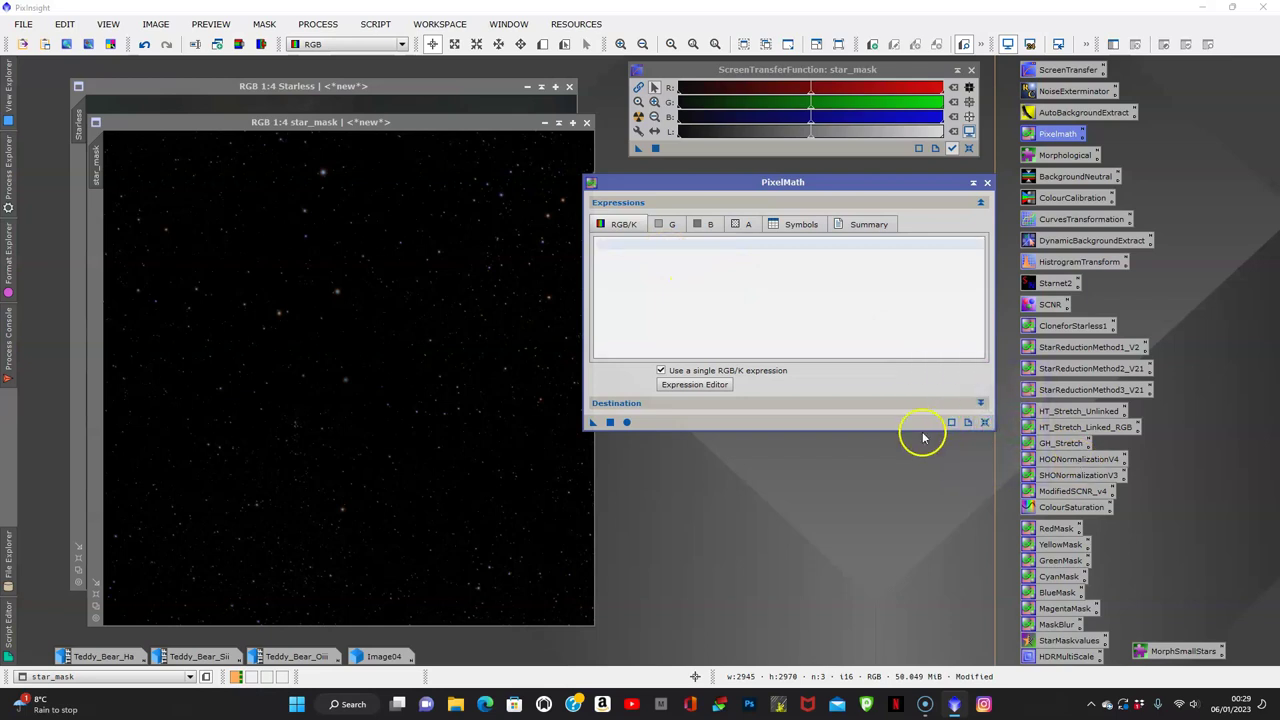
left_click(980, 404)
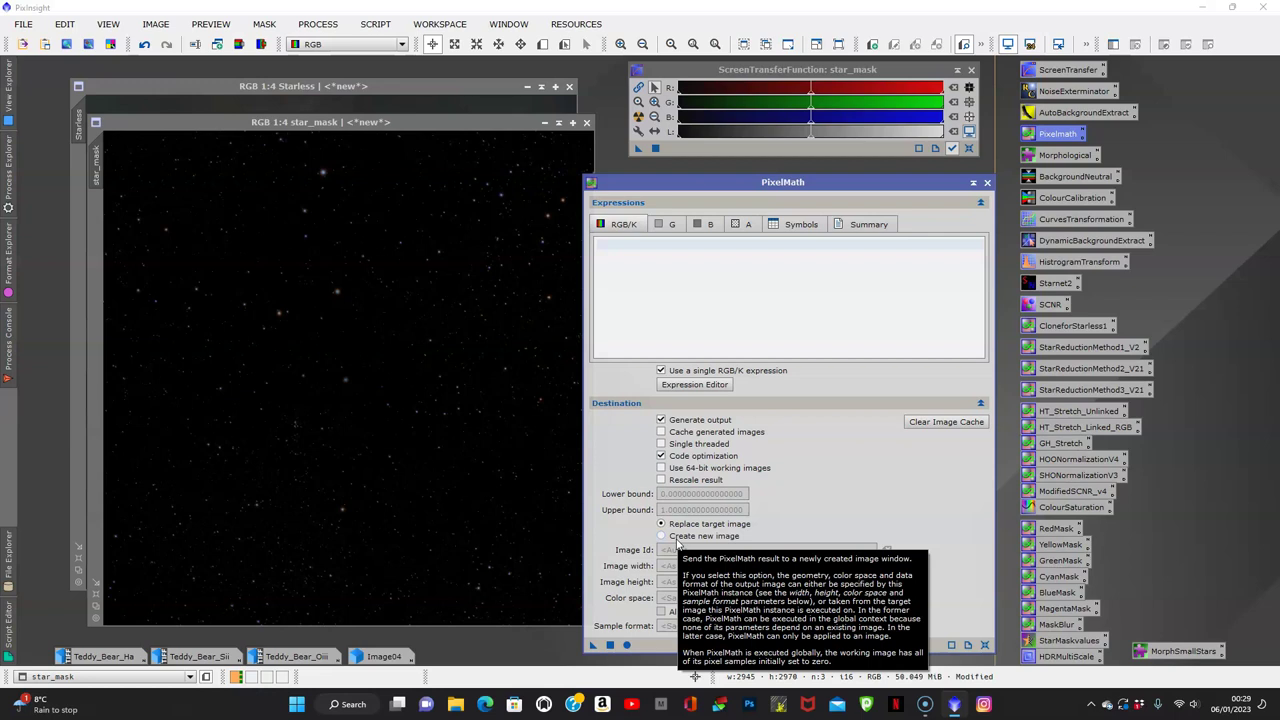
left_click(678, 538)
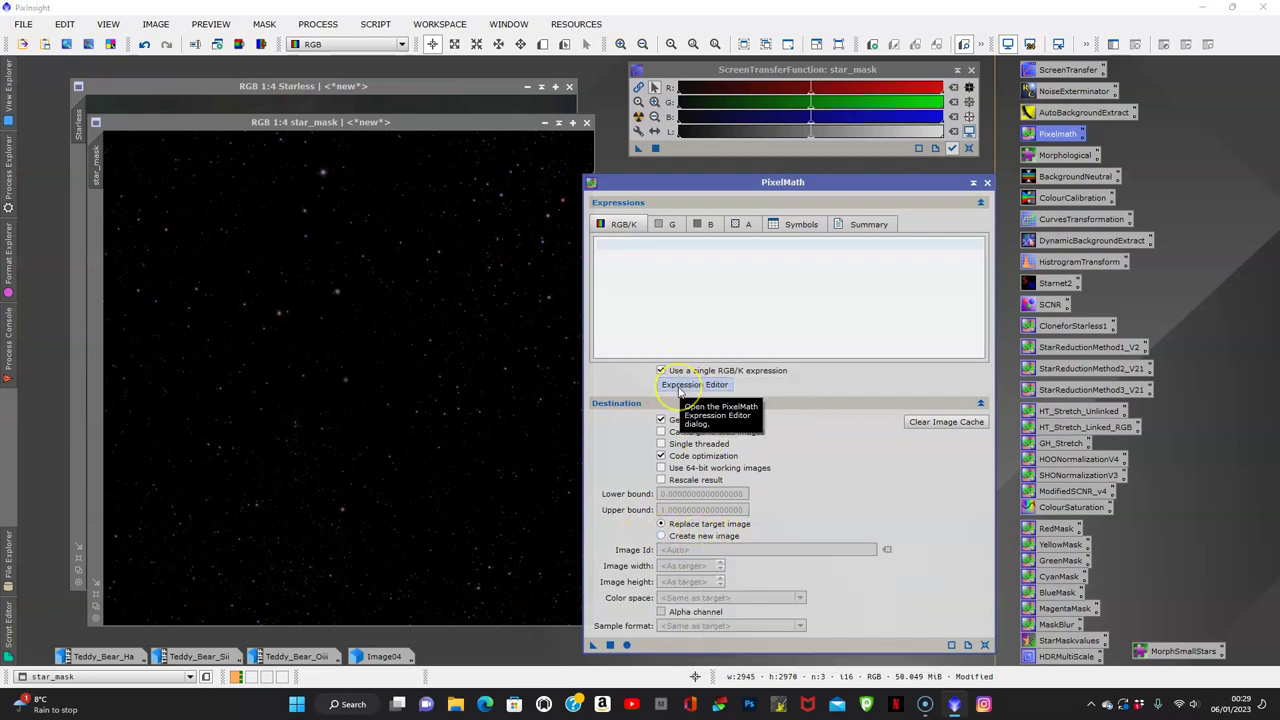
left_click(678, 386)
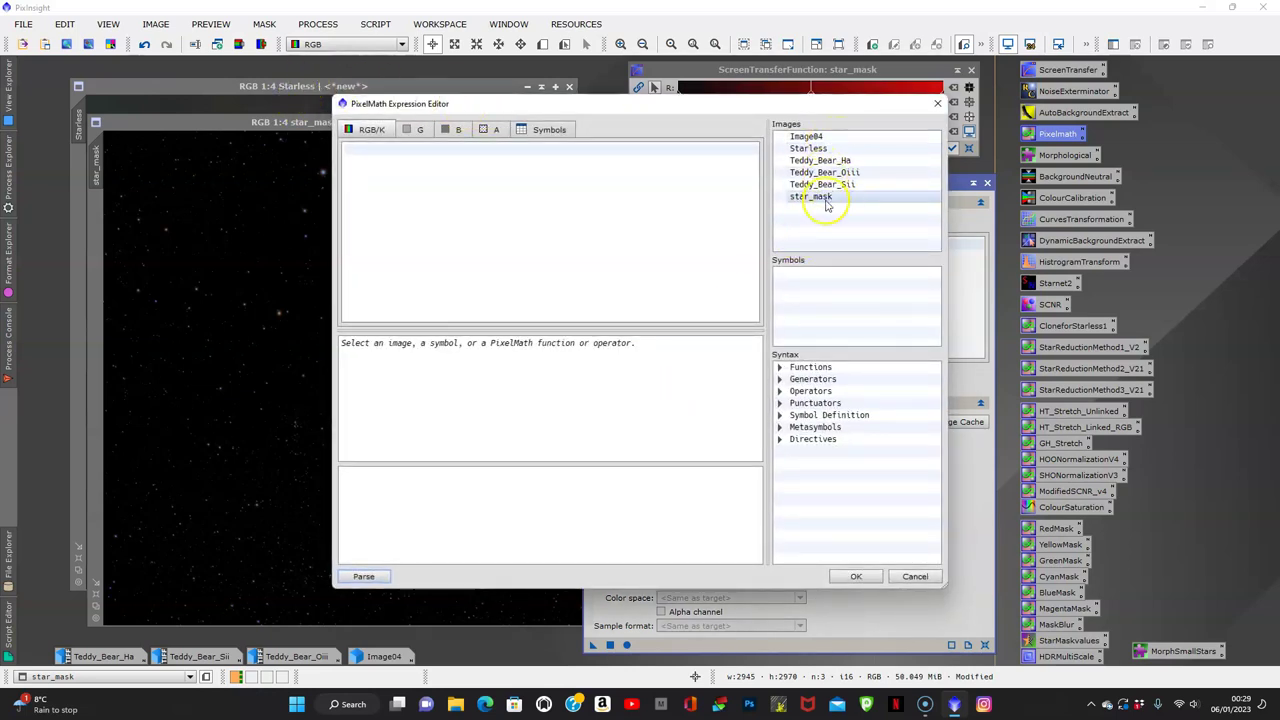
- Build the expression Starless+star_mask and apply it globally to recombine the stars onto star_mask
double_click(815, 148)
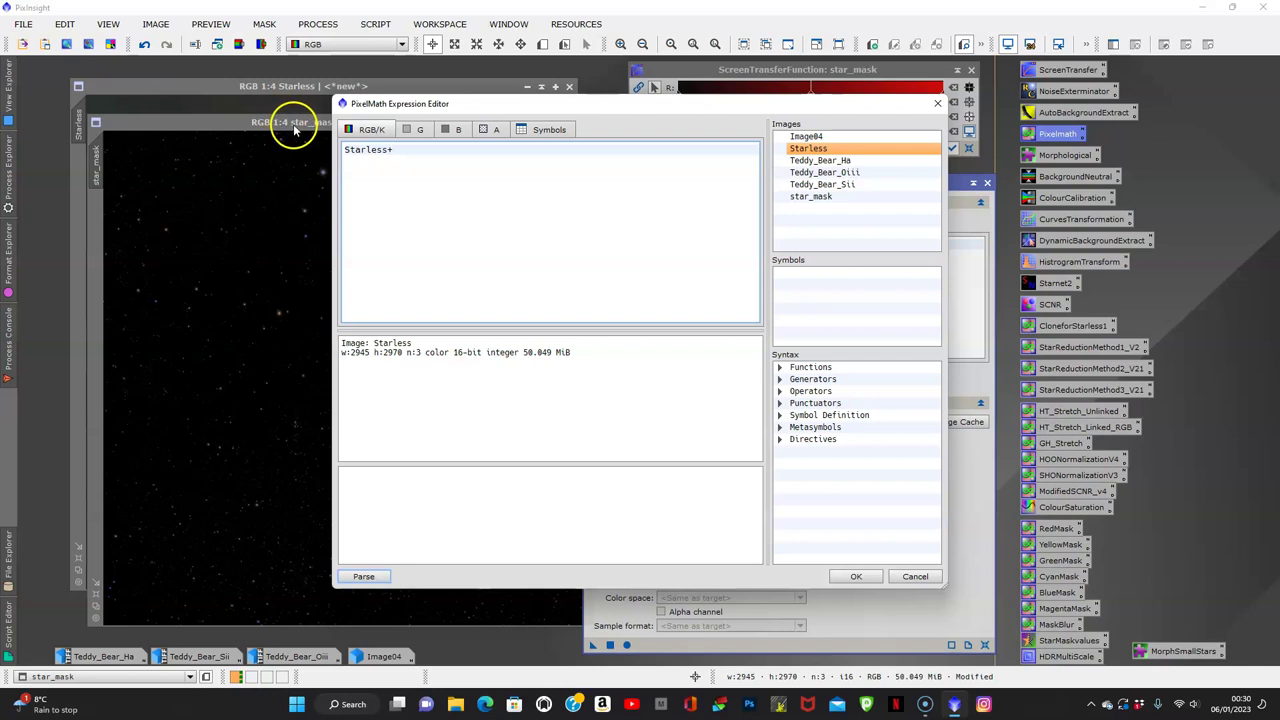
double_click(812, 198)
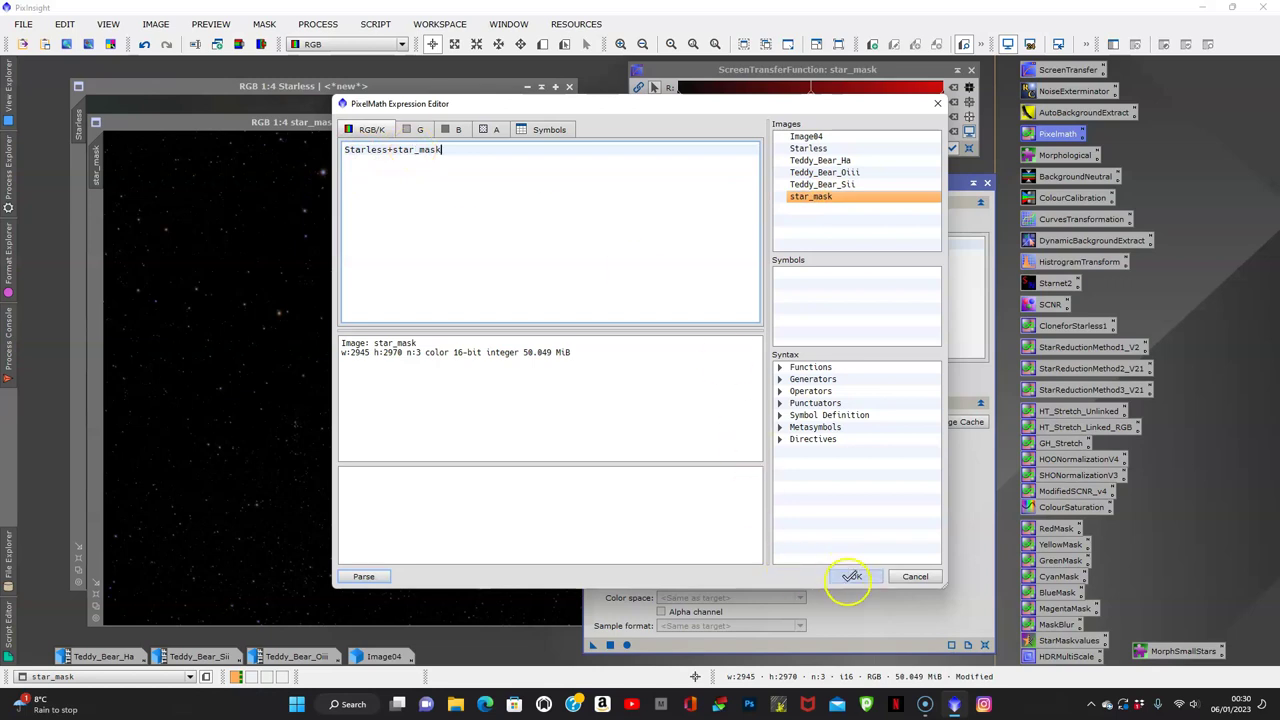
left_click(851, 577)
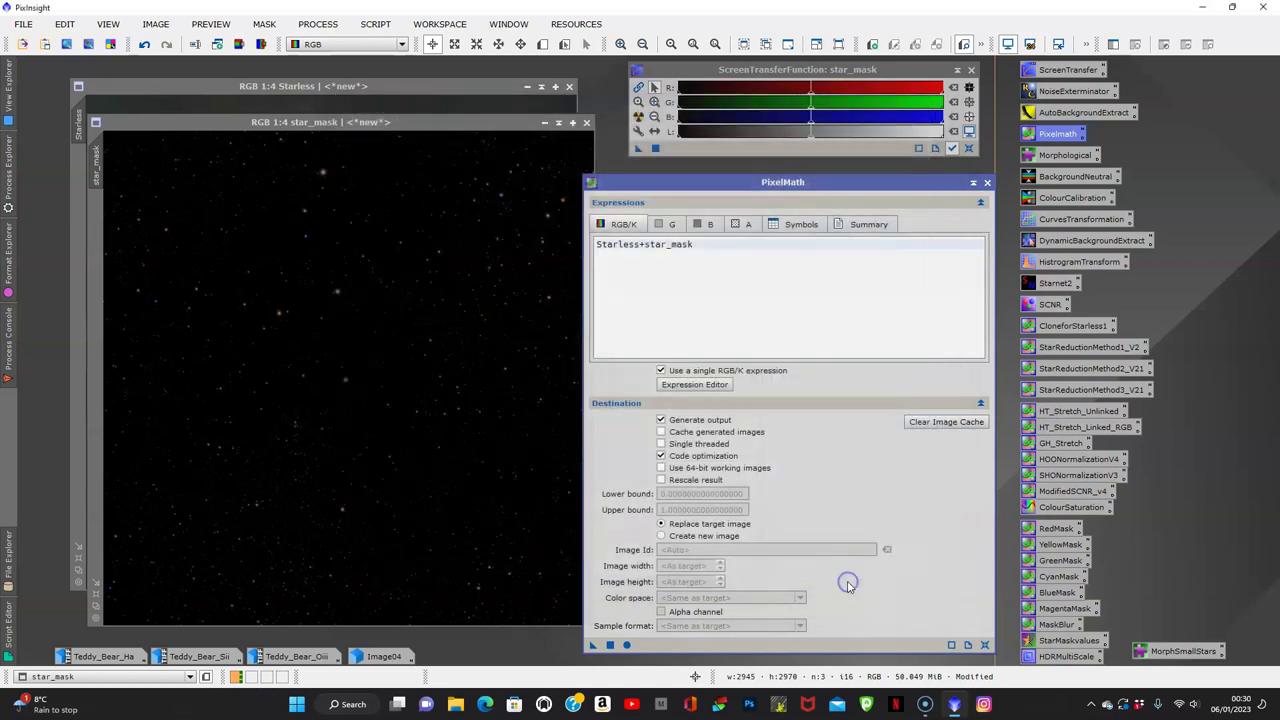
left_click(610, 645)
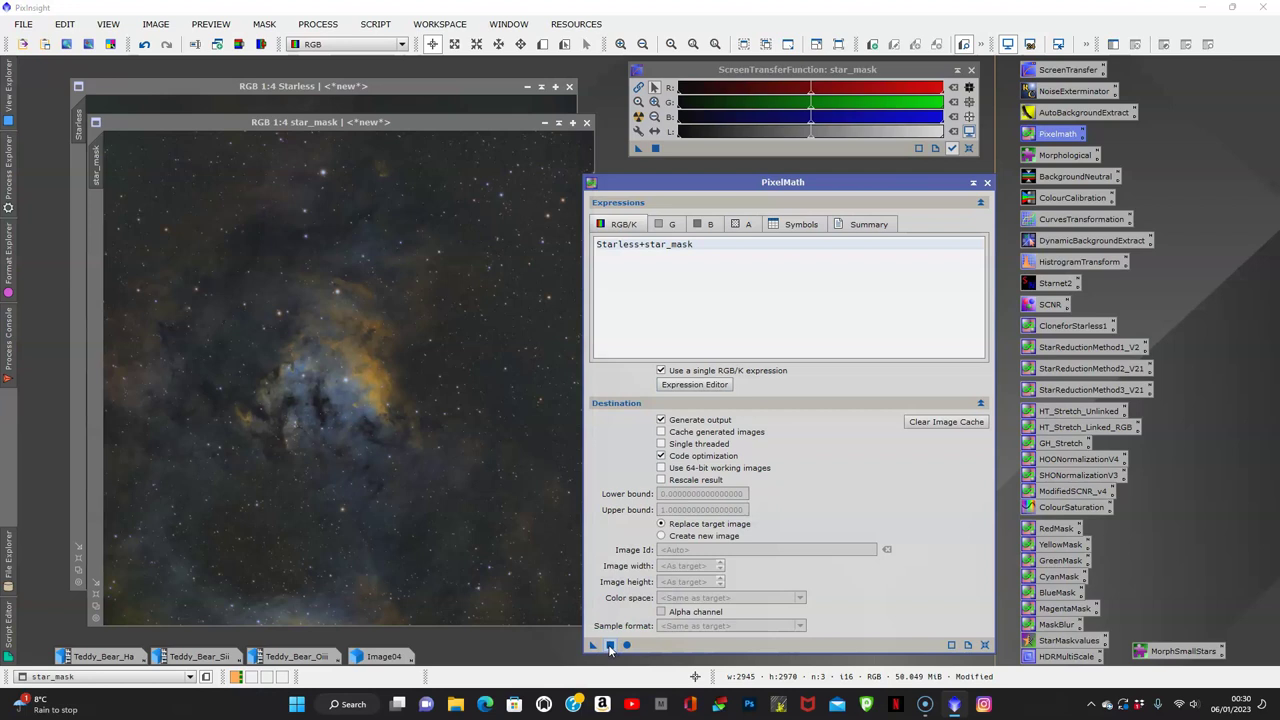
- Close PixelMath, minimise Starless to an icon, and reposition the star_mask window
left_click(987, 182)
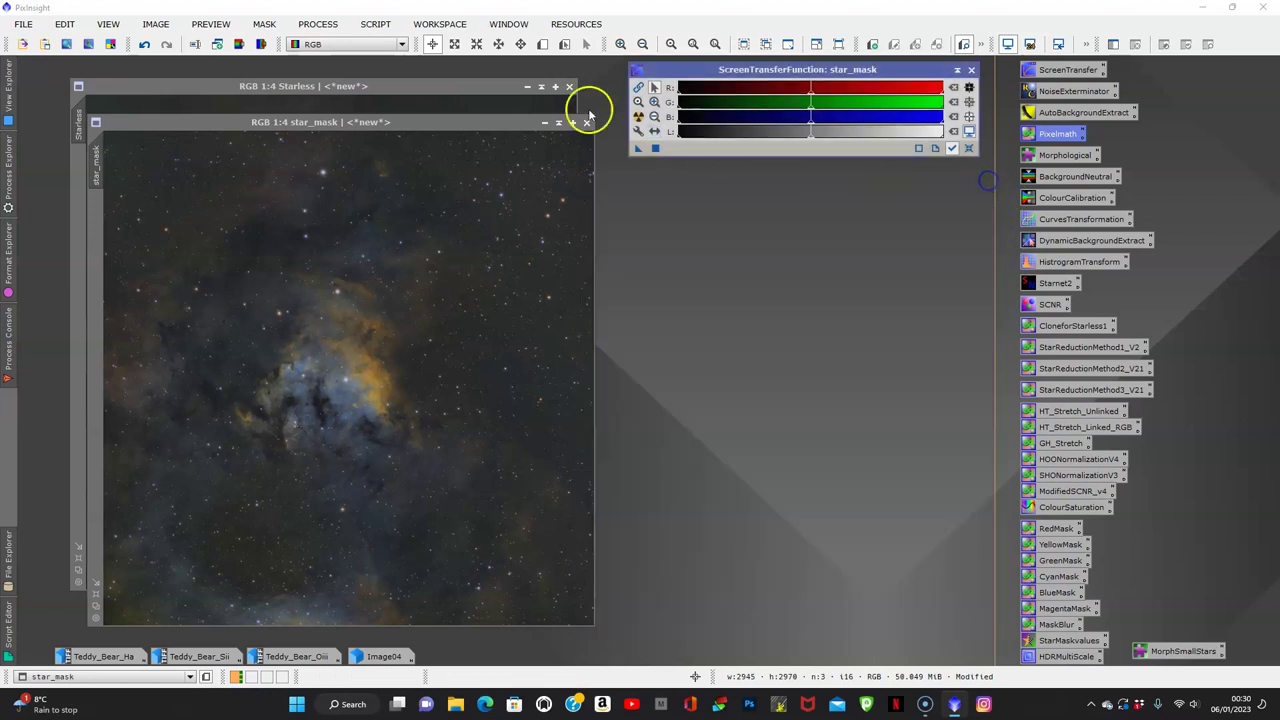
left_click(528, 87)
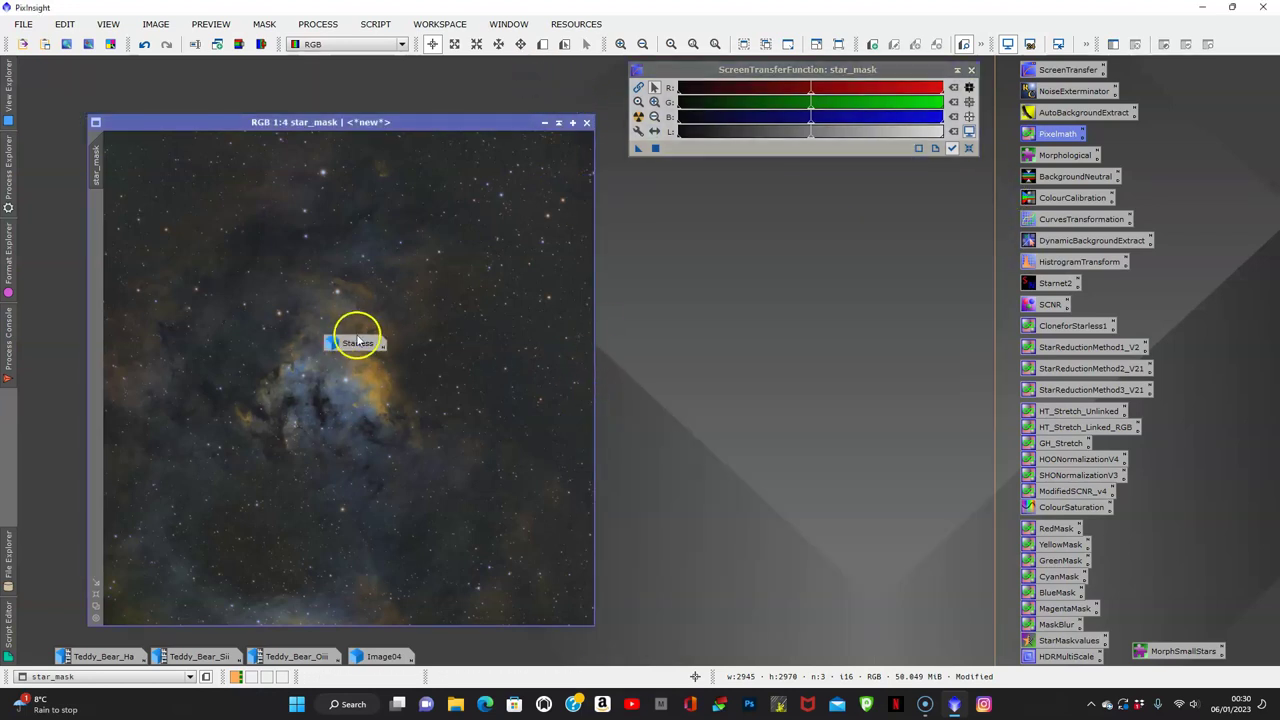
left_click_drag(353, 352, 958, 651)
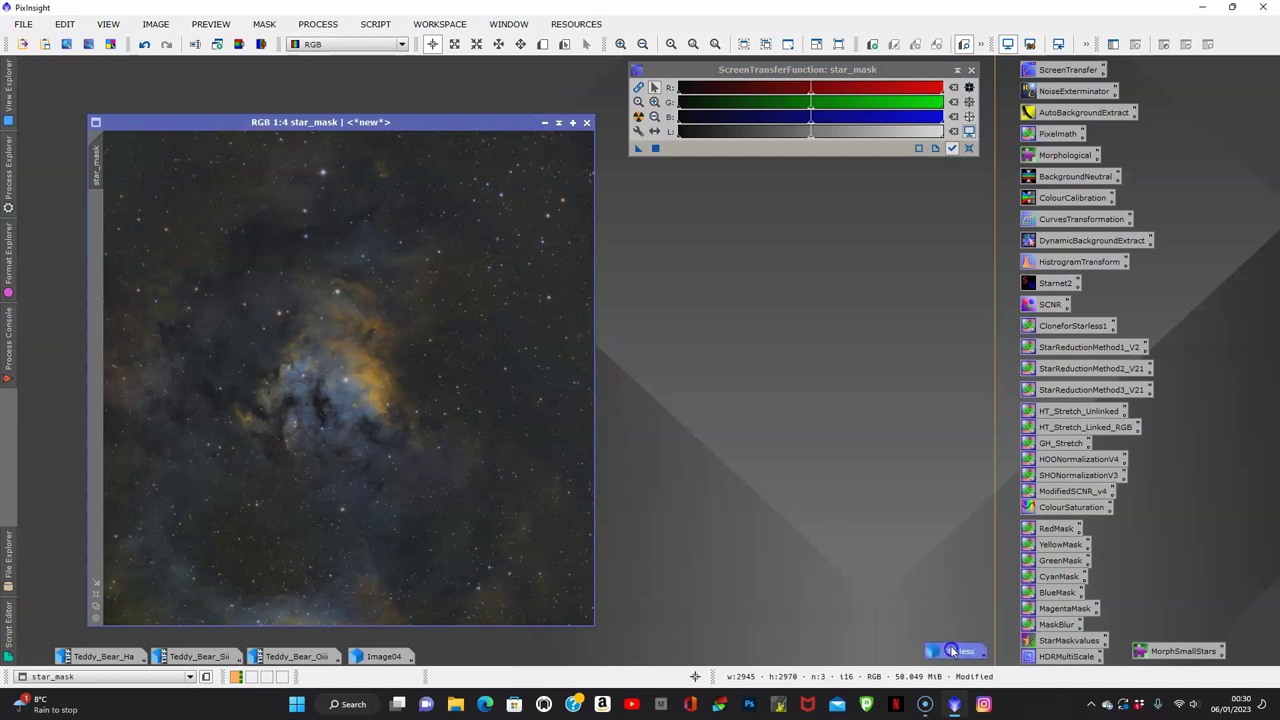
left_click_drag(423, 120, 411, 81)
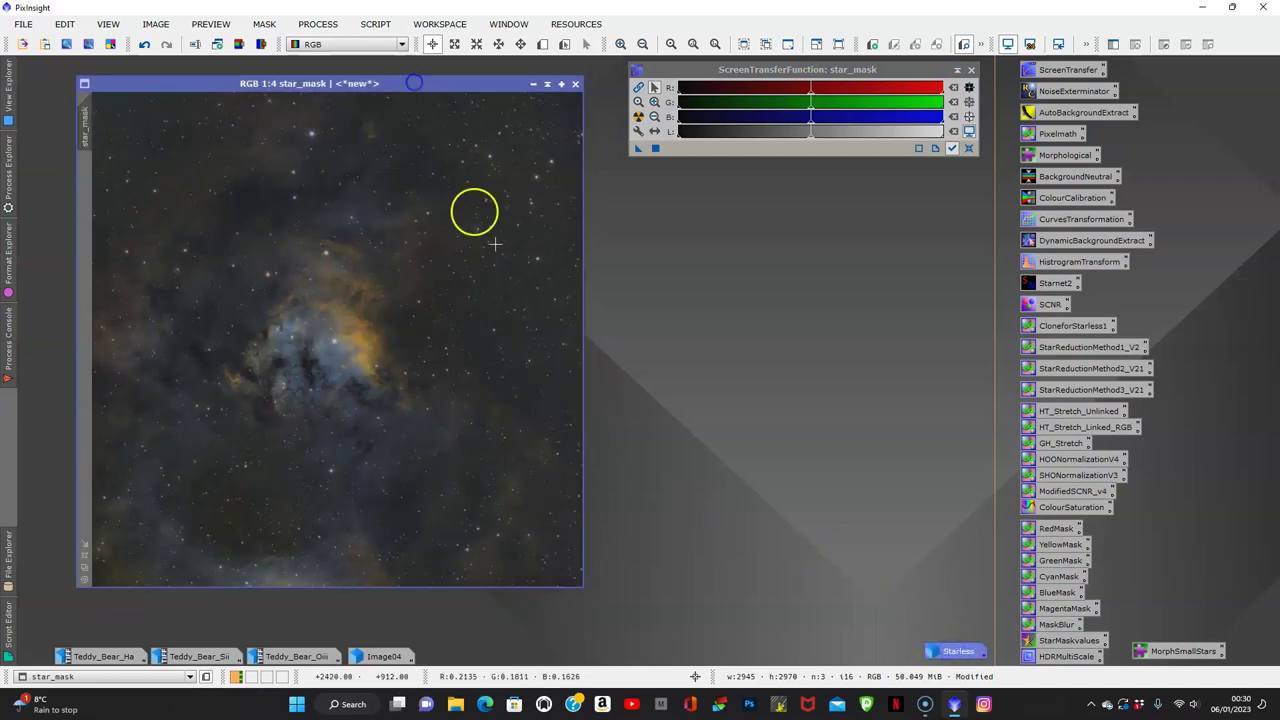
- Compare Starless beside star_mask, then minimise it again and zoom star_mask out to 1:5
double_click(955, 652)
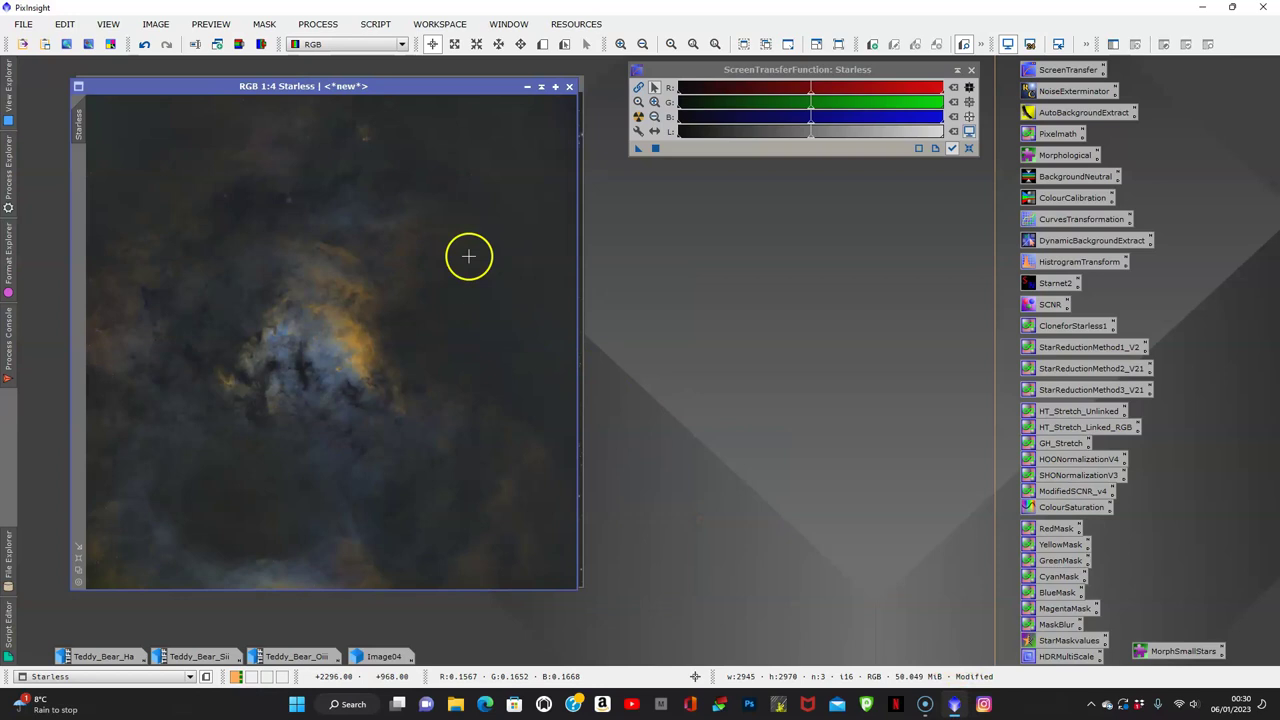
left_click_drag(409, 93, 857, 201)
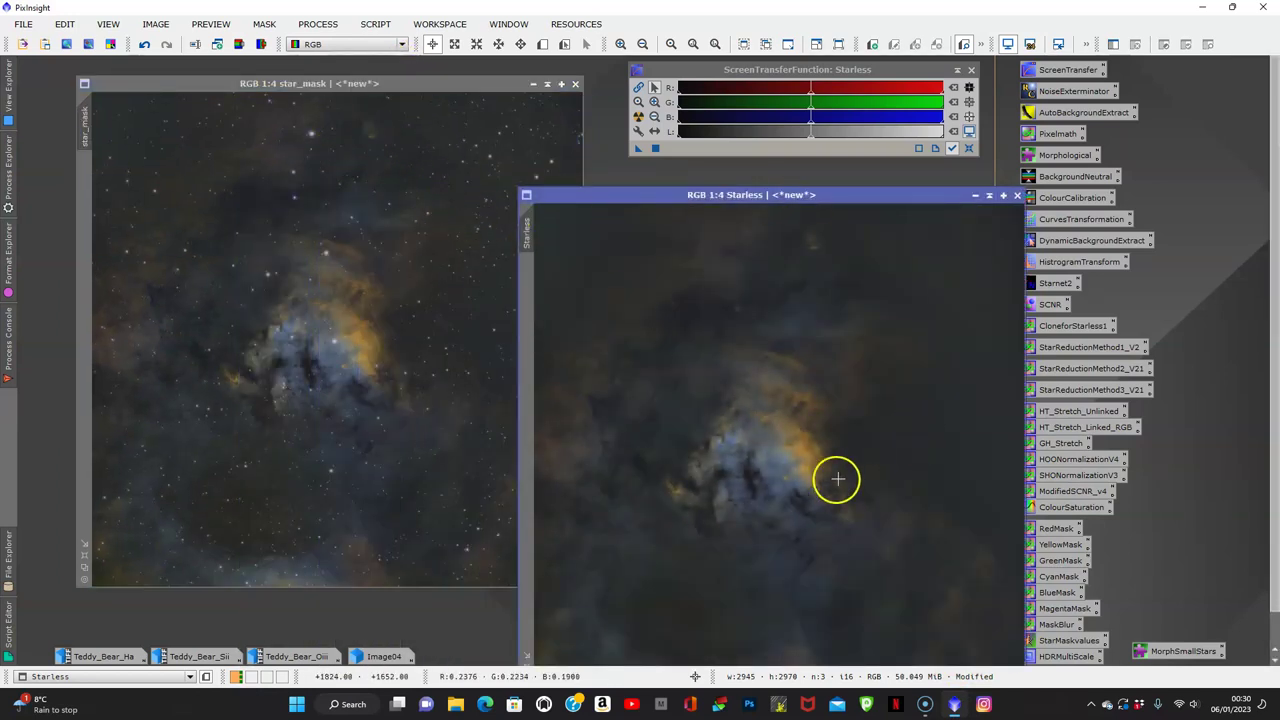
left_click(977, 196)
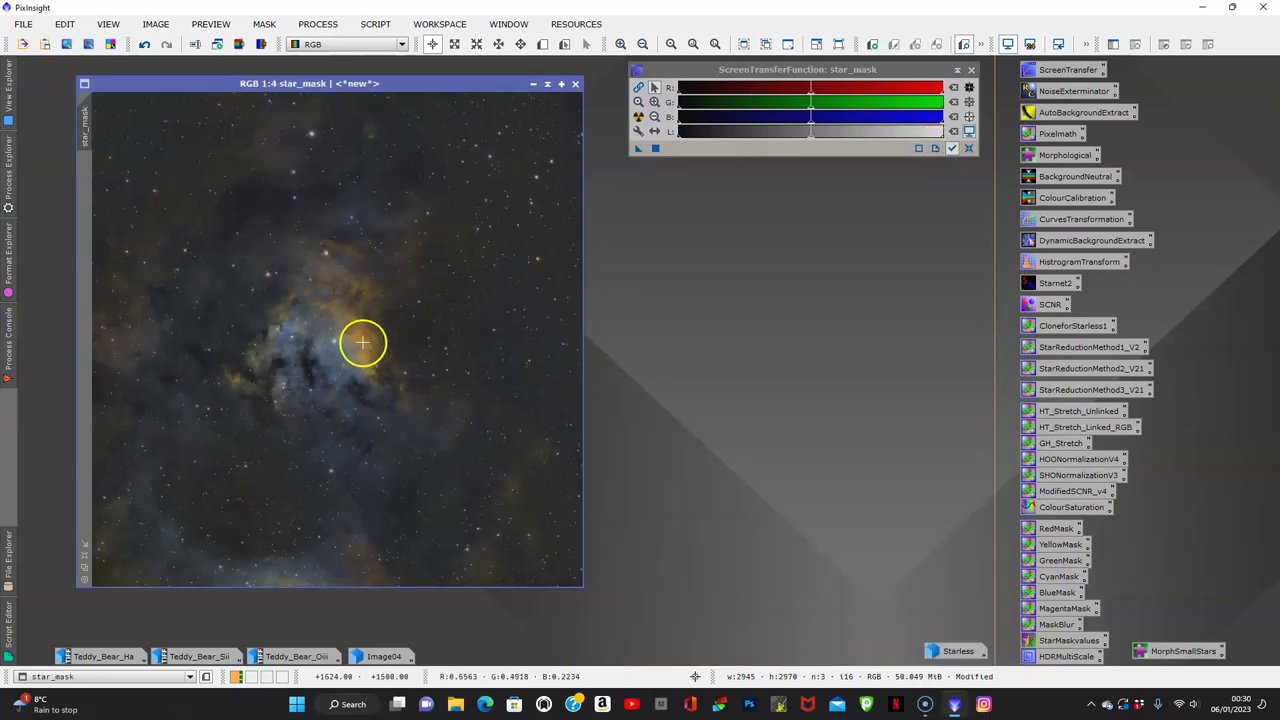
scroll(362, 332, "down", 1)
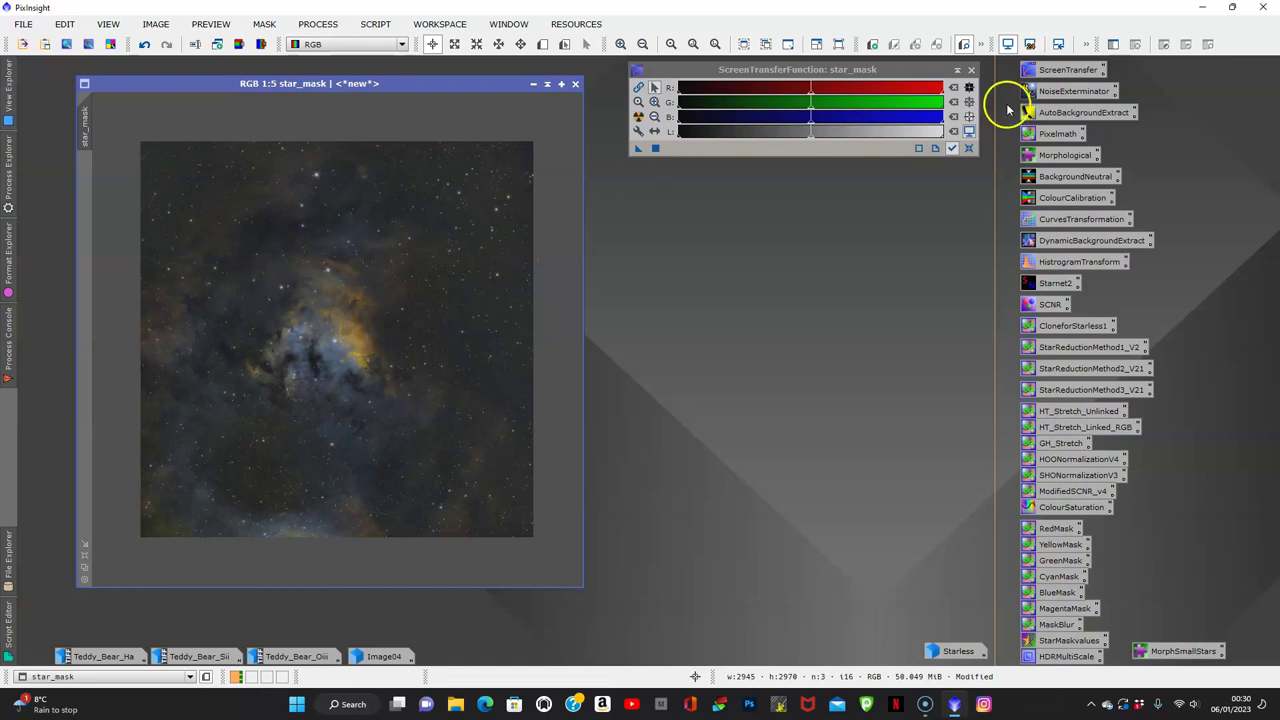
- Run AutomaticBackgroundExtractor on star_mask with Subtraction correction and Replace target image enabled
double_click(1062, 114)
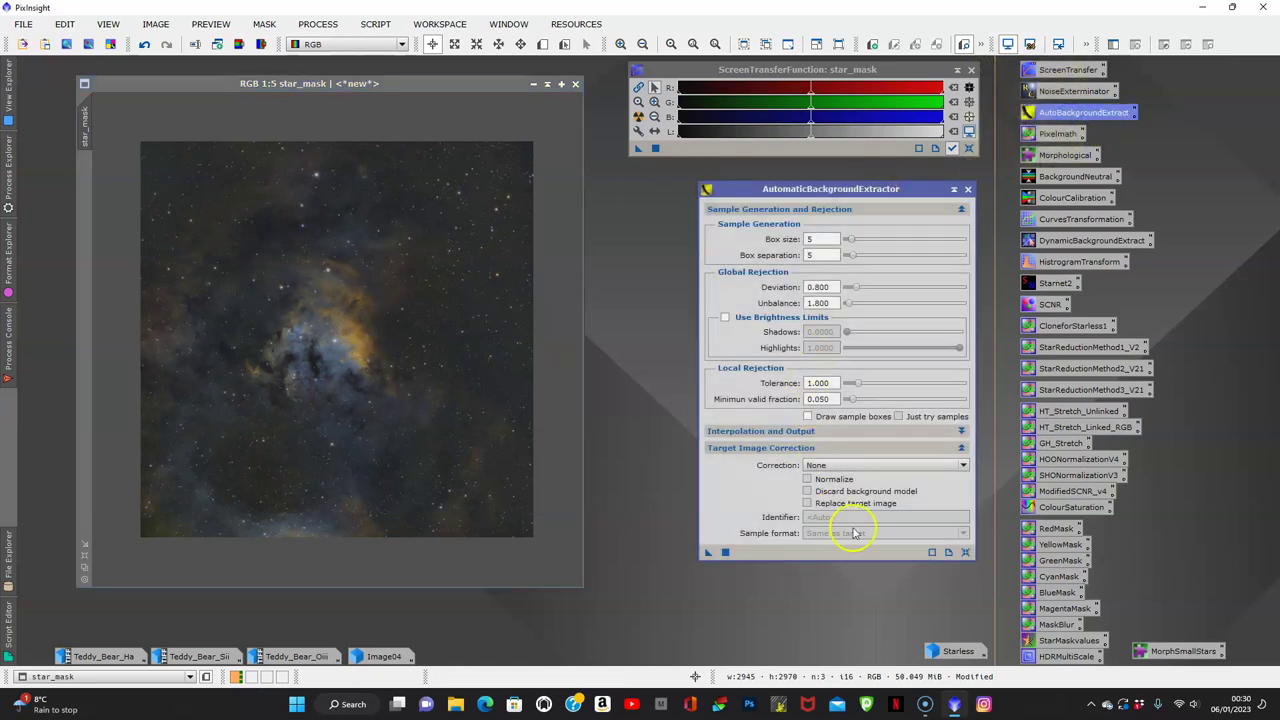
left_click(963, 465)
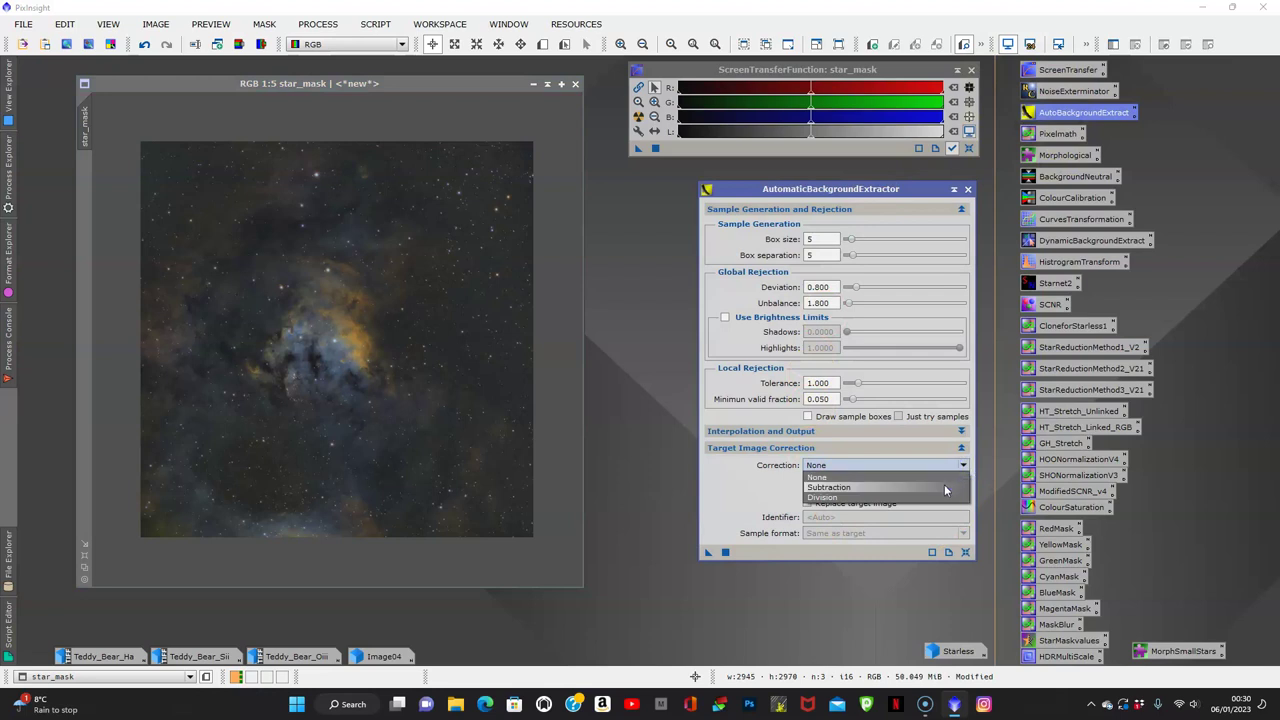
left_click(921, 490)
left_click(807, 503)
left_click_drag(708, 552, 314, 374)
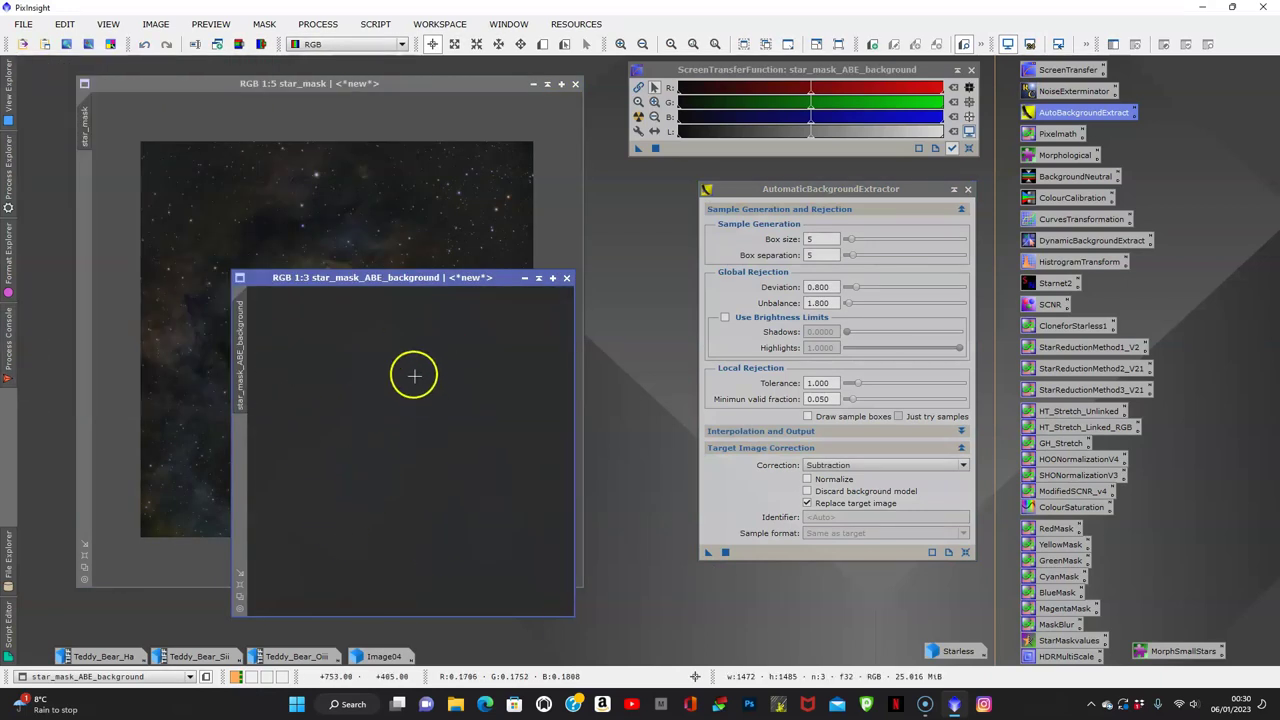
- Close the background model image, inspect the corrected star_mask, and close the extractor
left_click(567, 279)
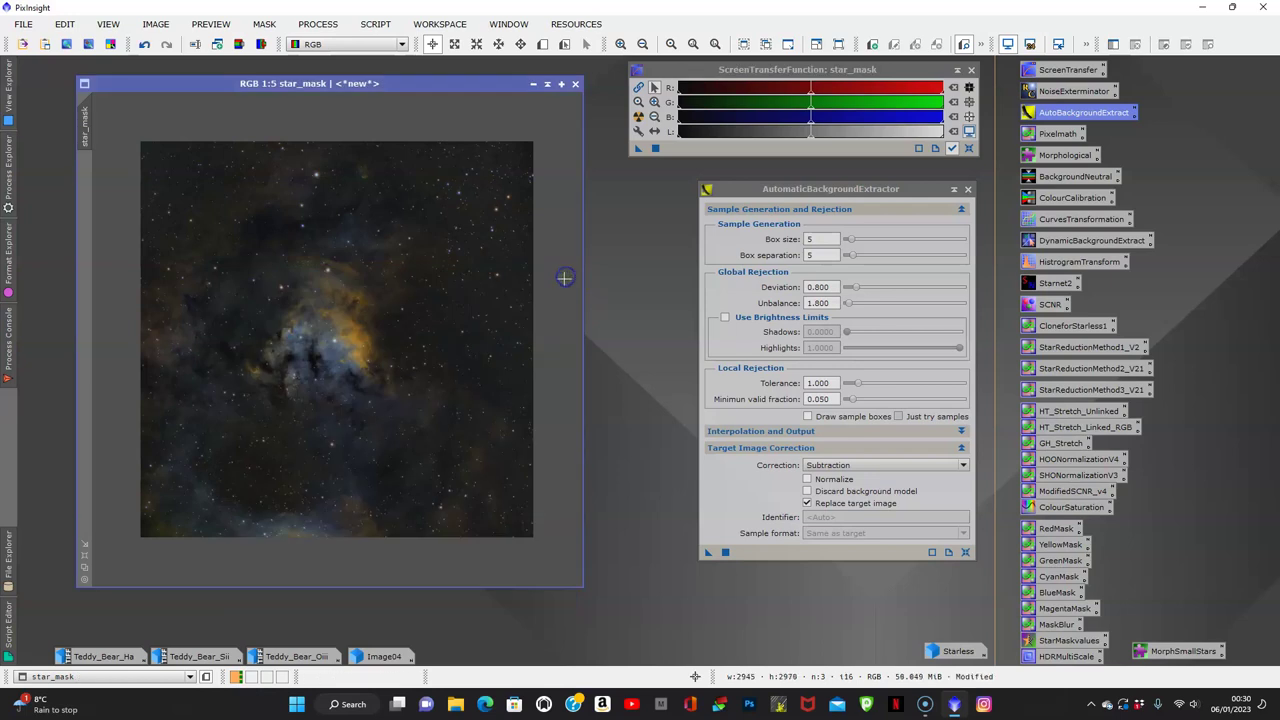
scroll(379, 386, "up", 1)
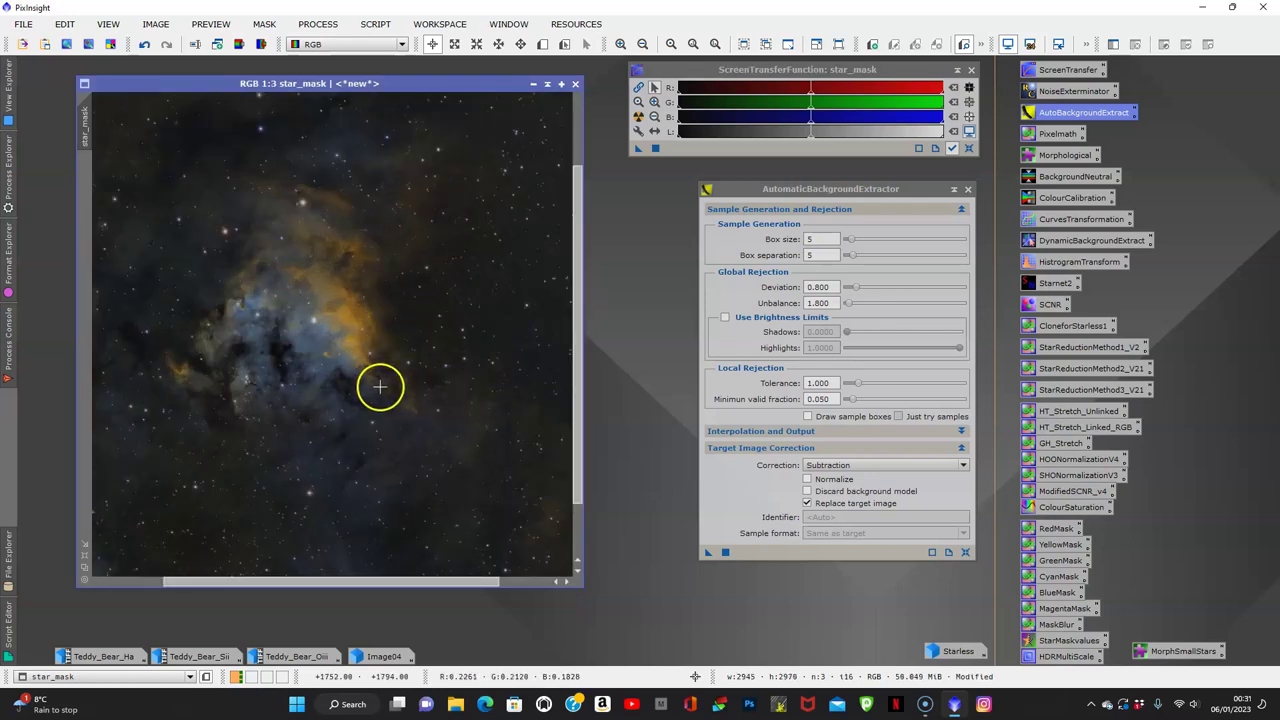
scroll(379, 386, "down", 3)
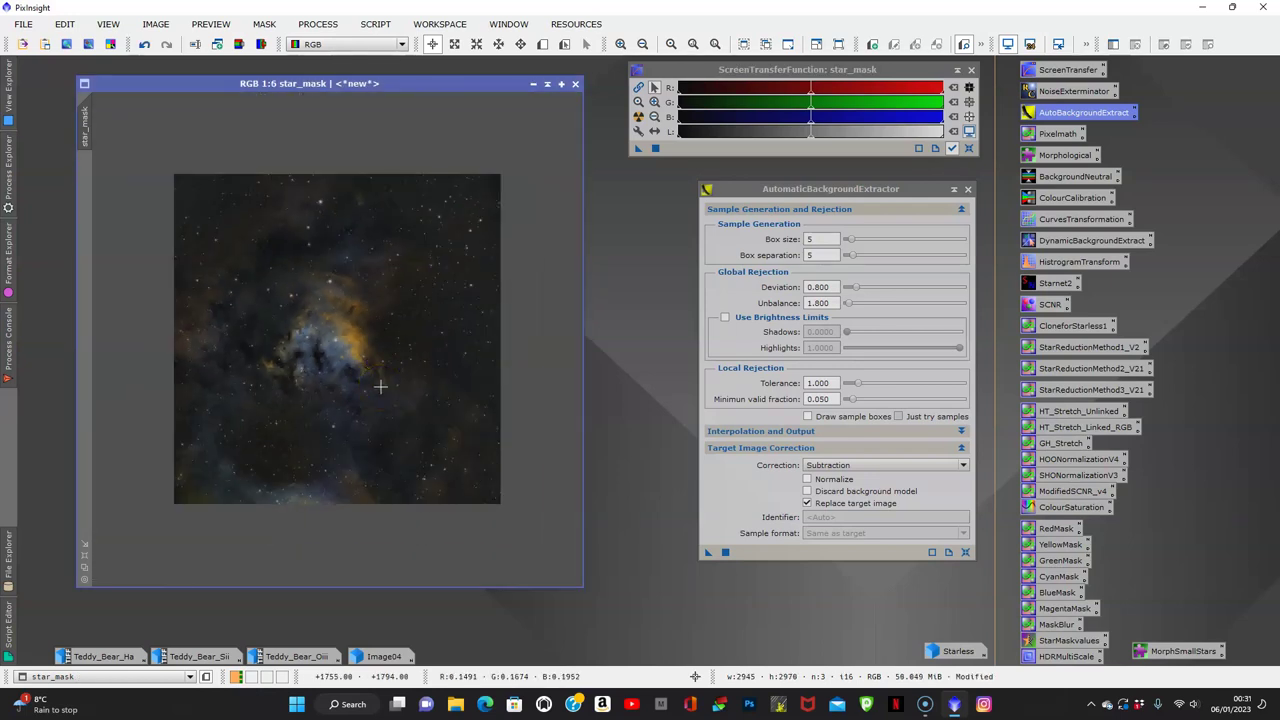
scroll(379, 386, "up", 1)
scroll(379, 386, "up", 3)
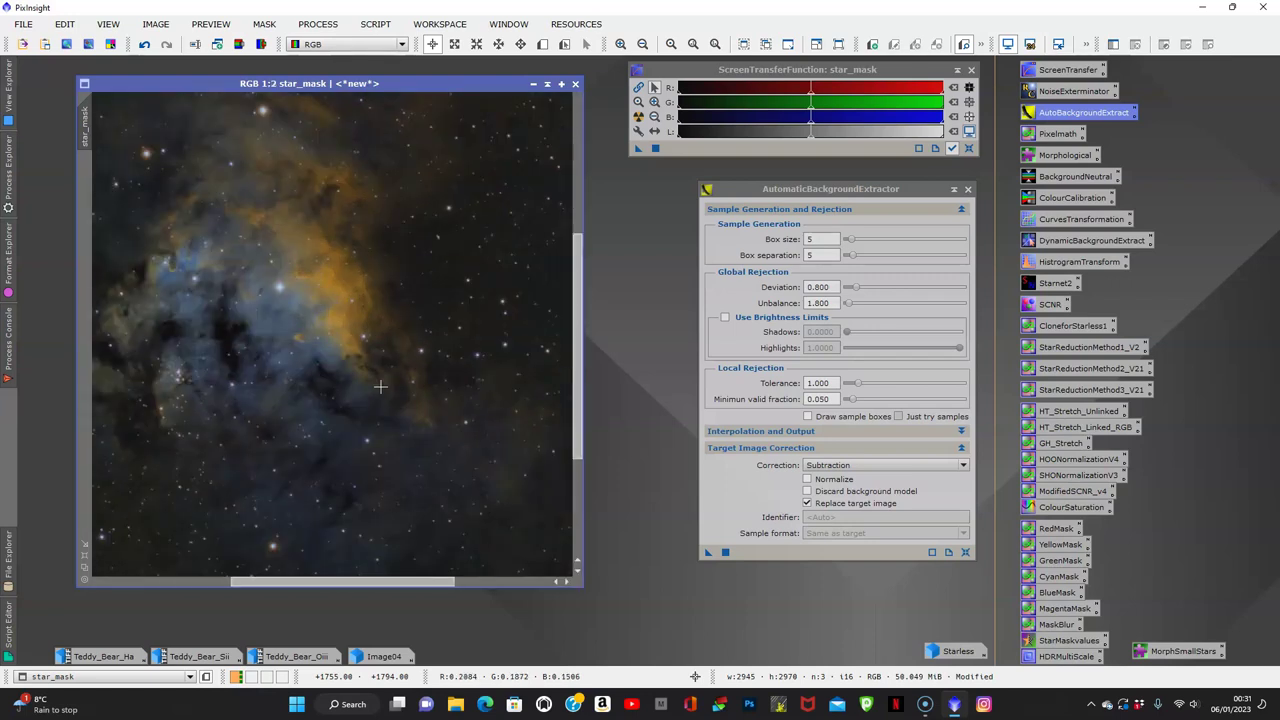
scroll(333, 389, "down", 4)
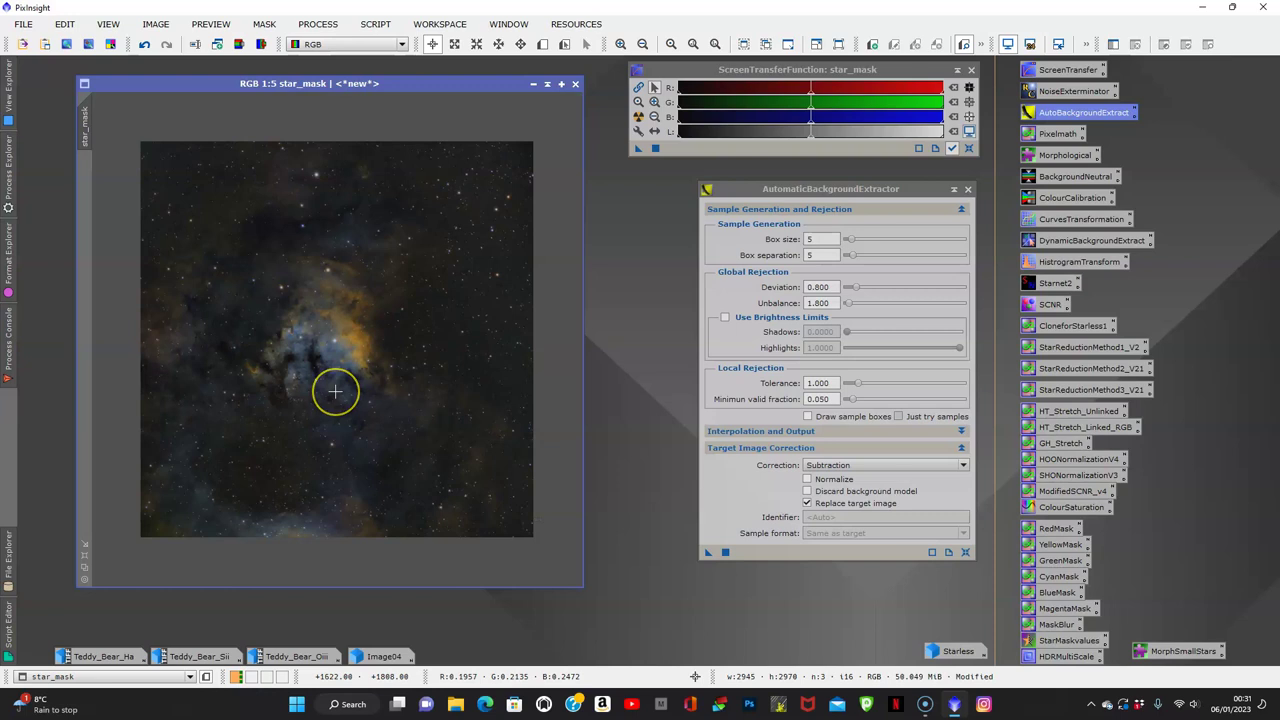
left_click(969, 190)
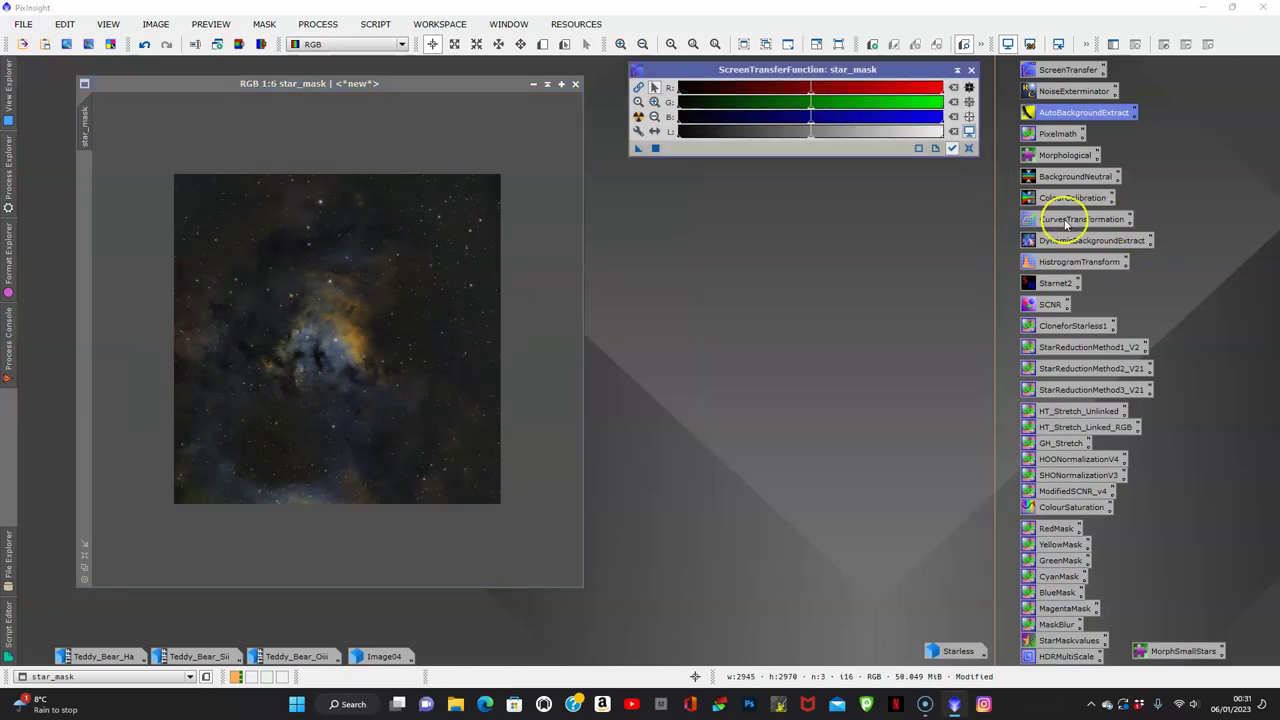
- Brighten star_mask with an upward-lifted midtone curve, then reset and close Curves and its preview
double_click(1066, 218)
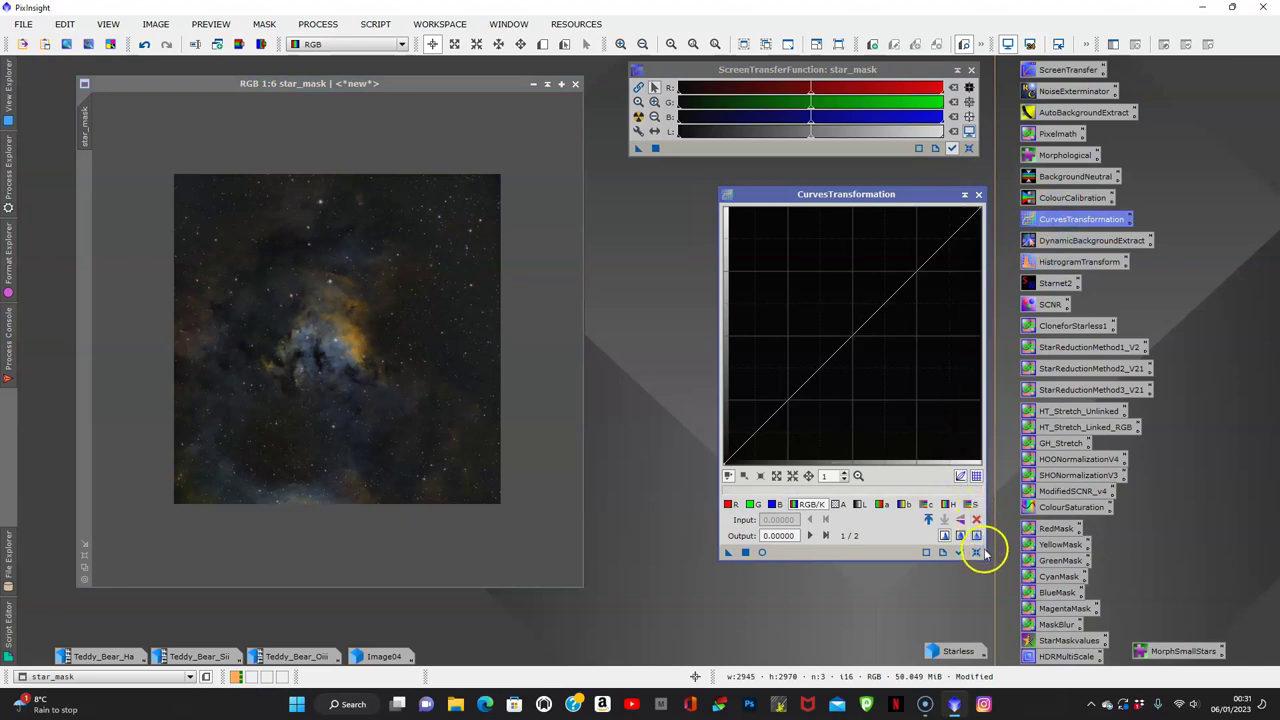
left_click(762, 552)
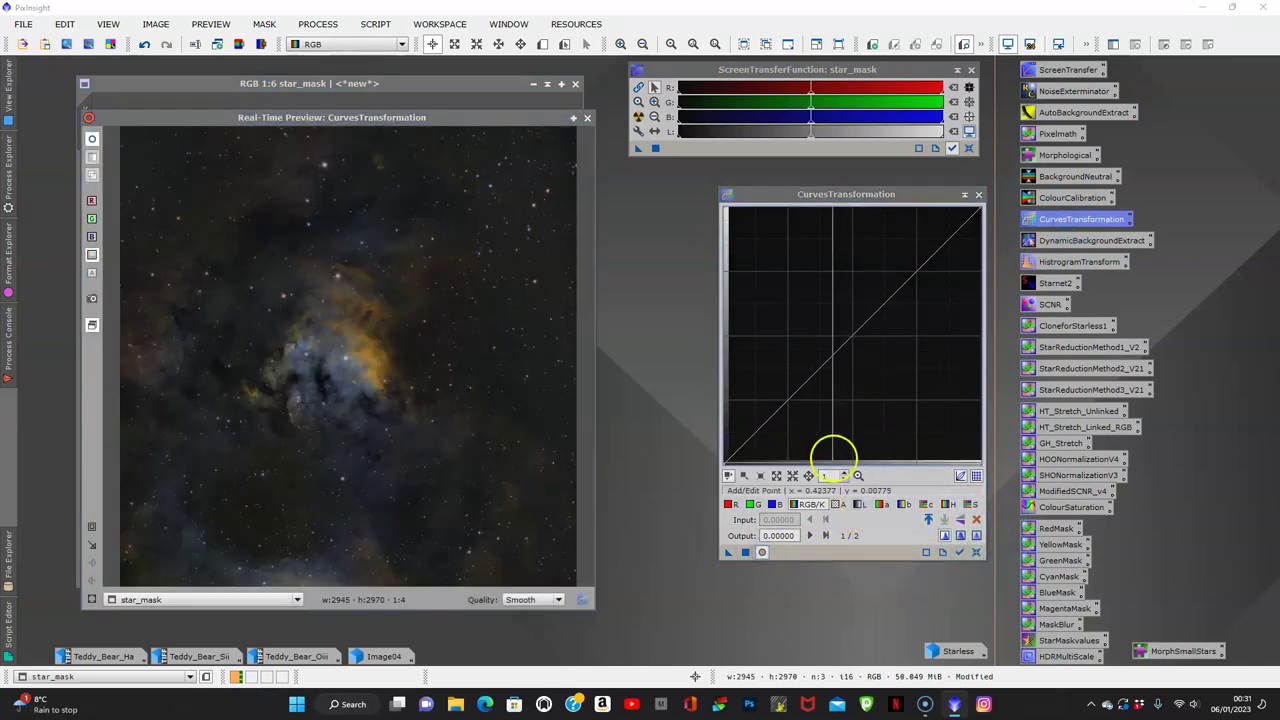
left_click_drag(870, 320, 876, 292)
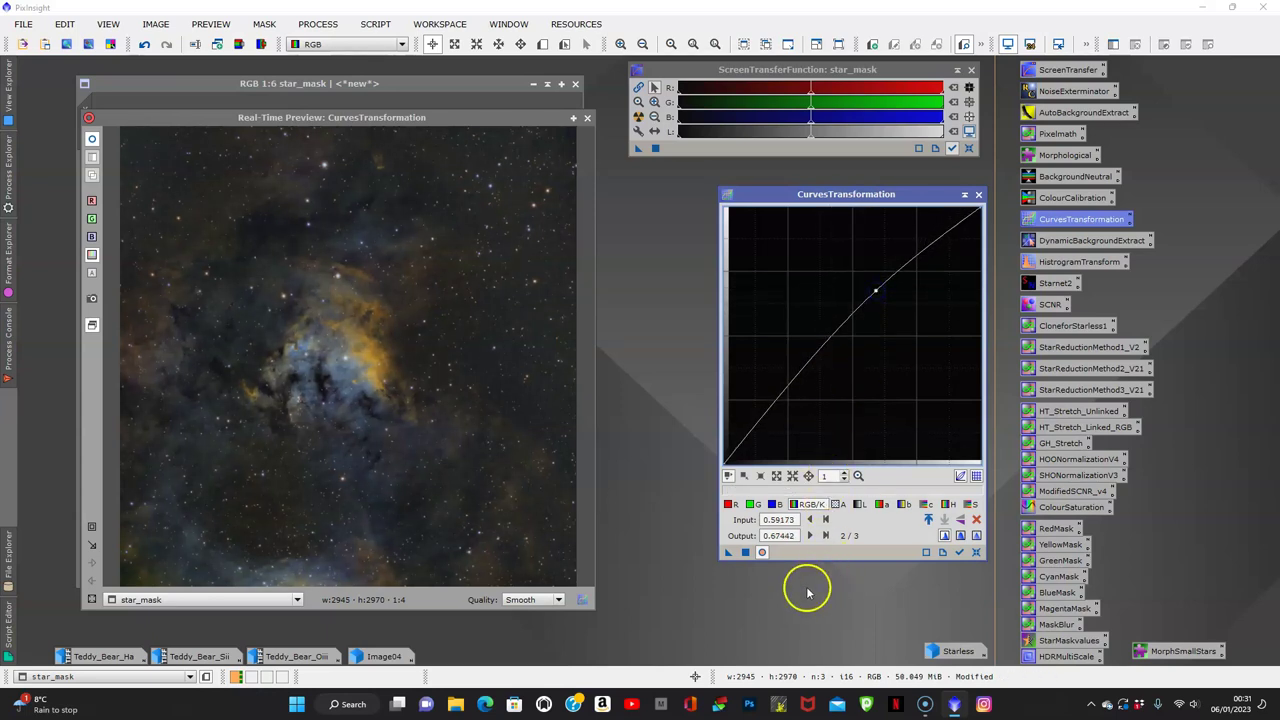
left_click(745, 553)
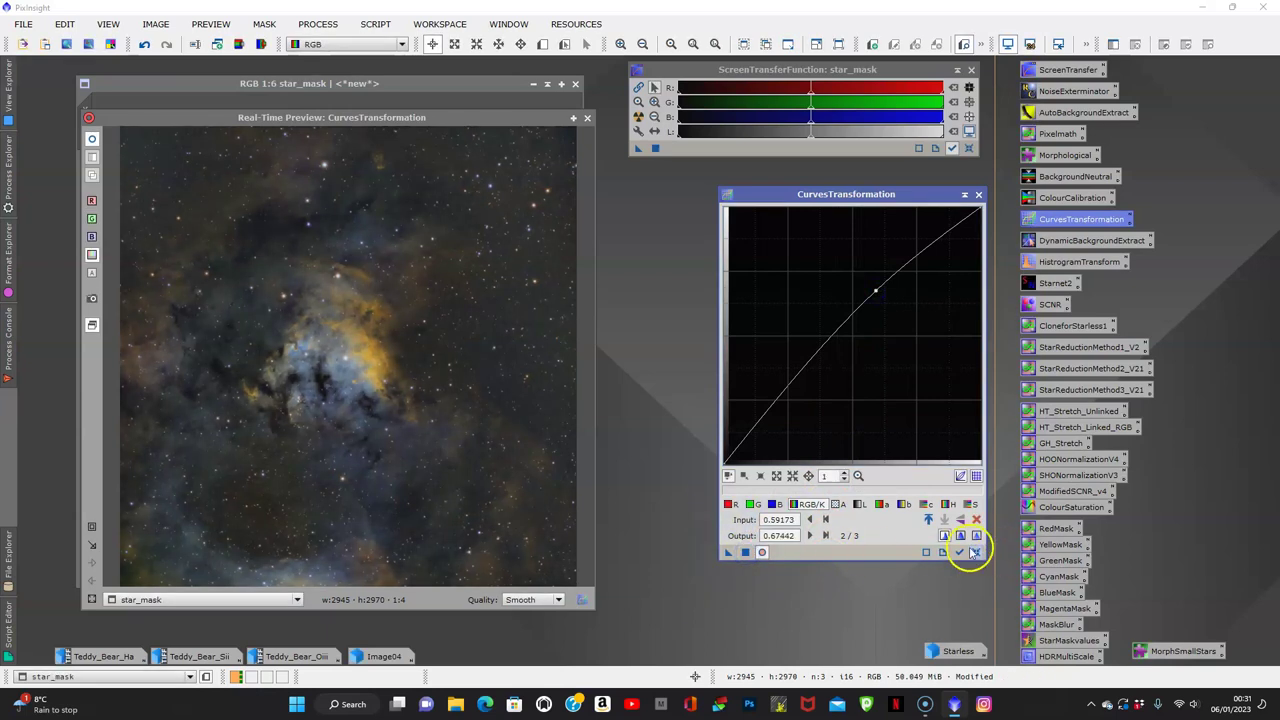
left_click(974, 553)
left_click(978, 194)
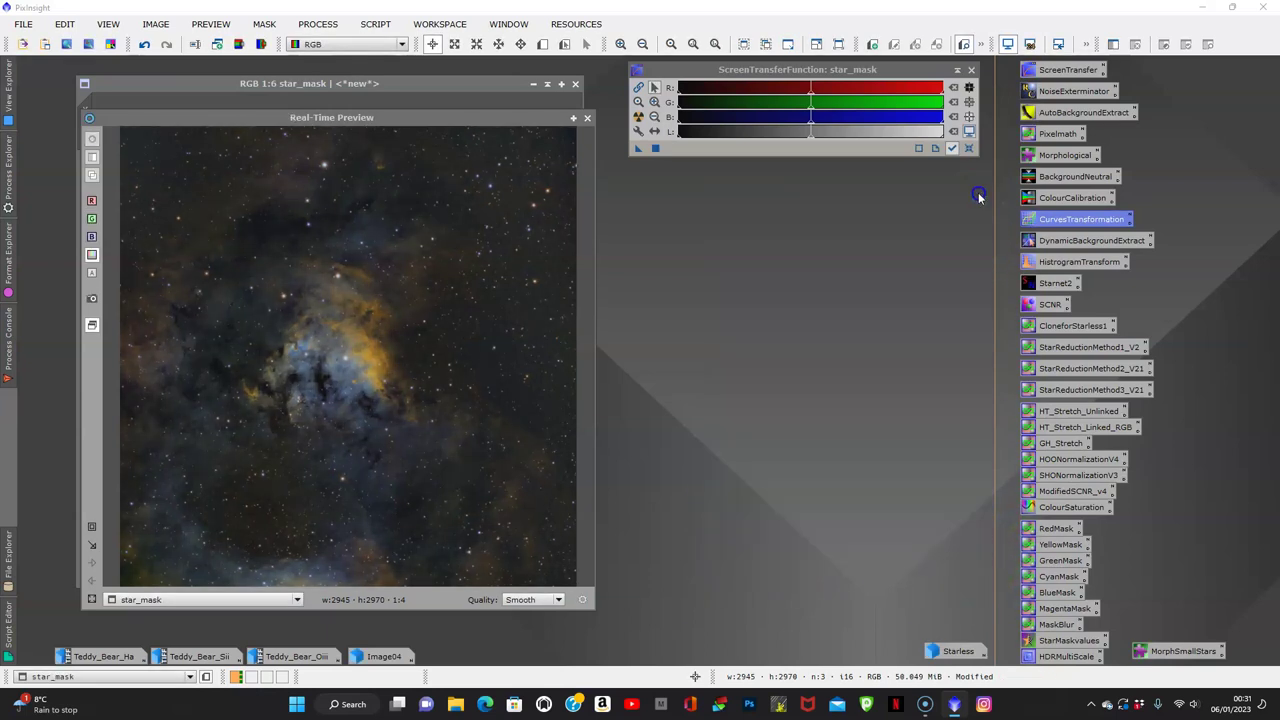
left_click(588, 118)
scroll(413, 313, "up", 1)
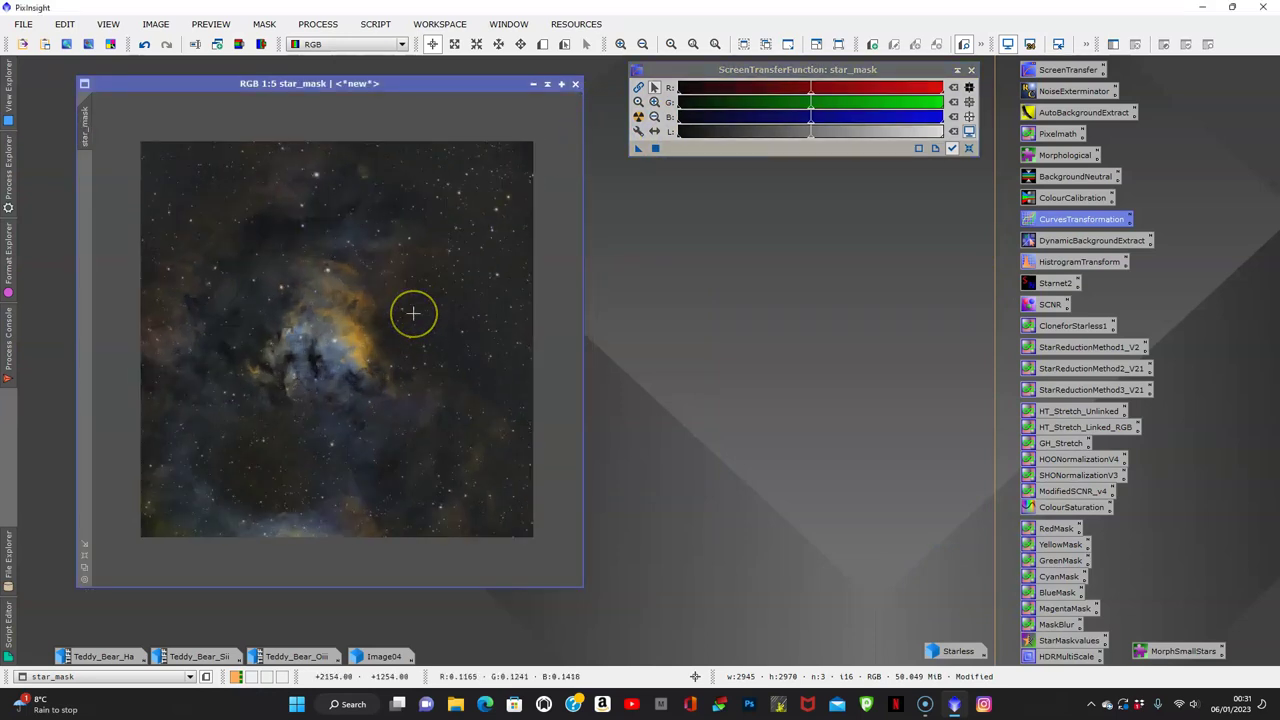
scroll(413, 313, "up", 1)
left_click_drag(413, 313, 227, 347)
scroll(298, 449, "down", 1)
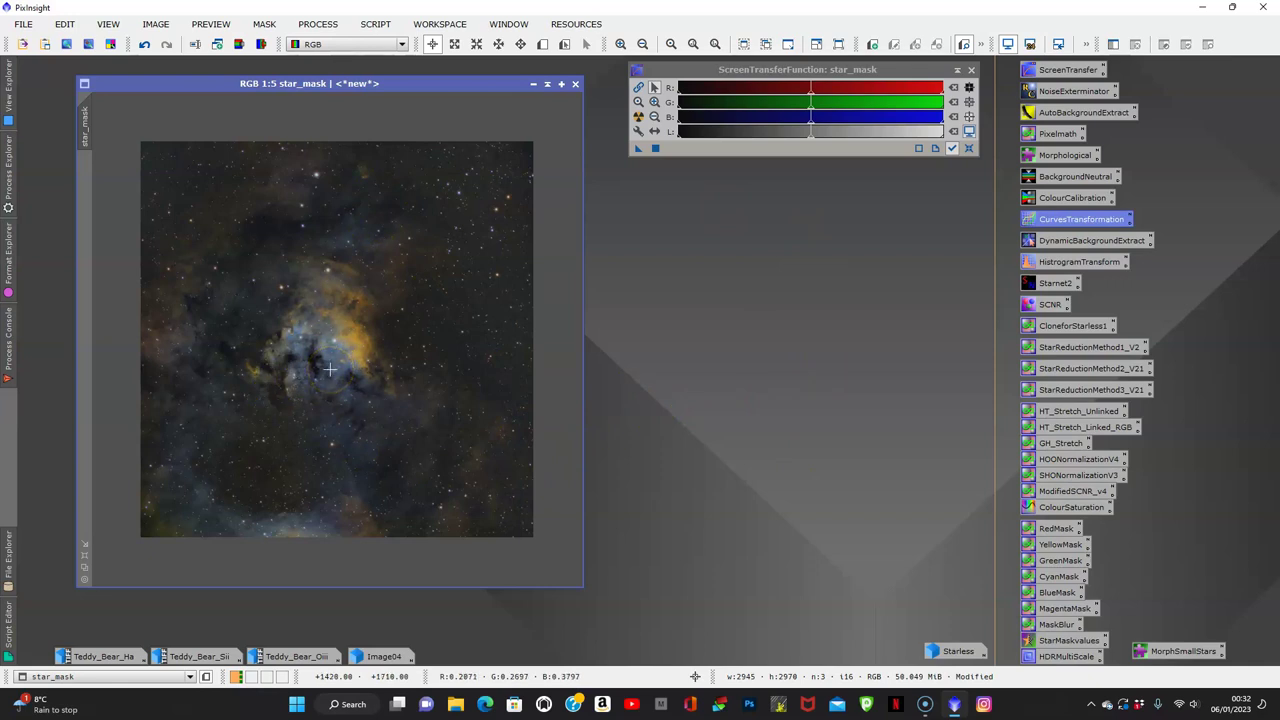
scroll(329, 370, "down", 1)
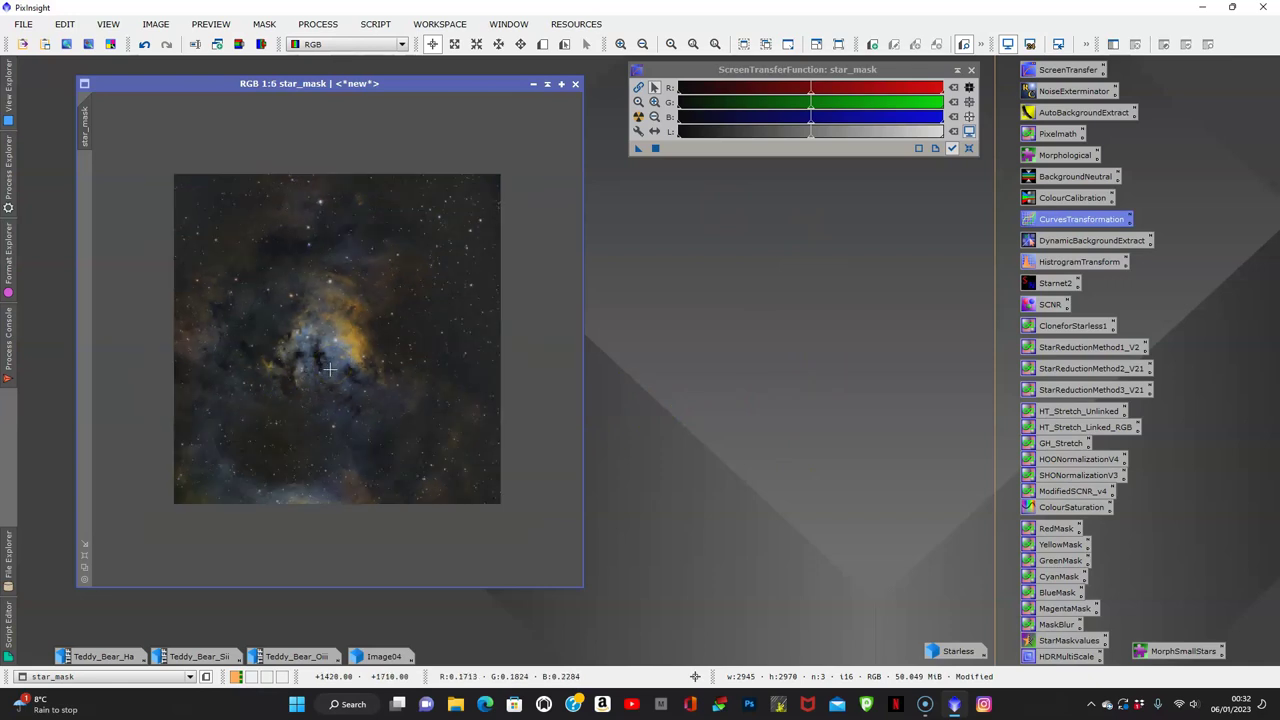
scroll(329, 370, "up", 1)
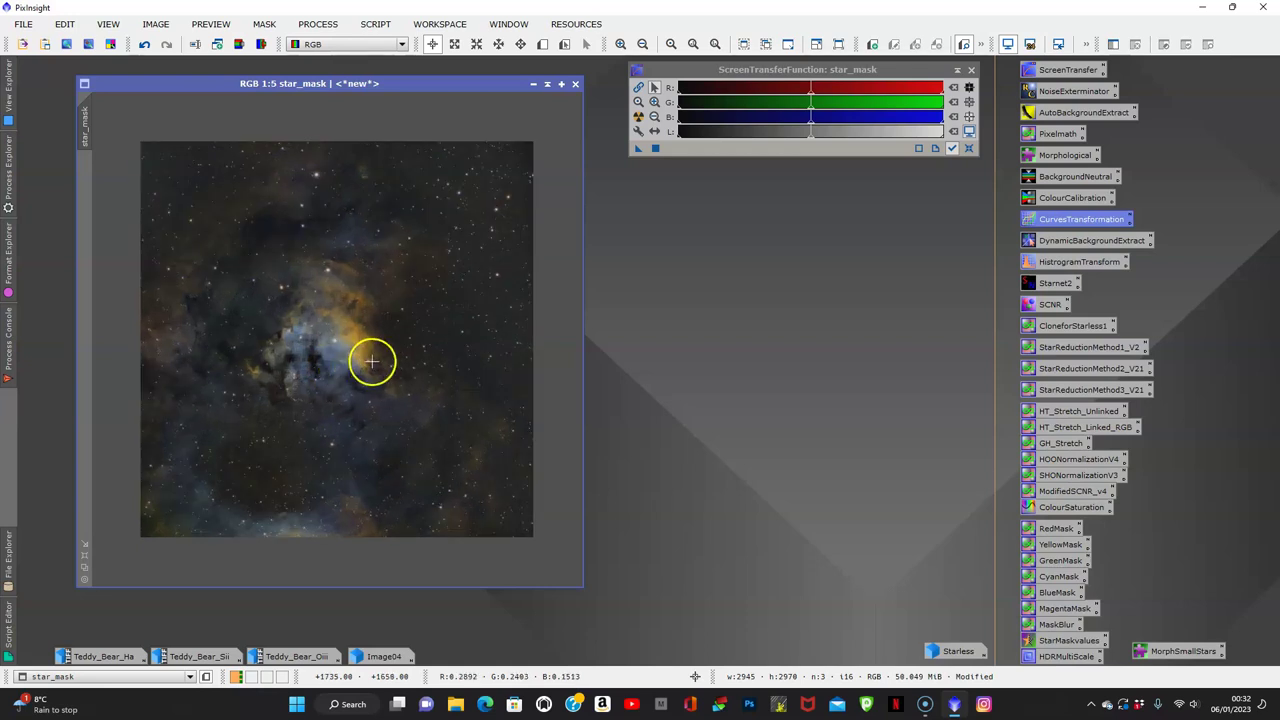